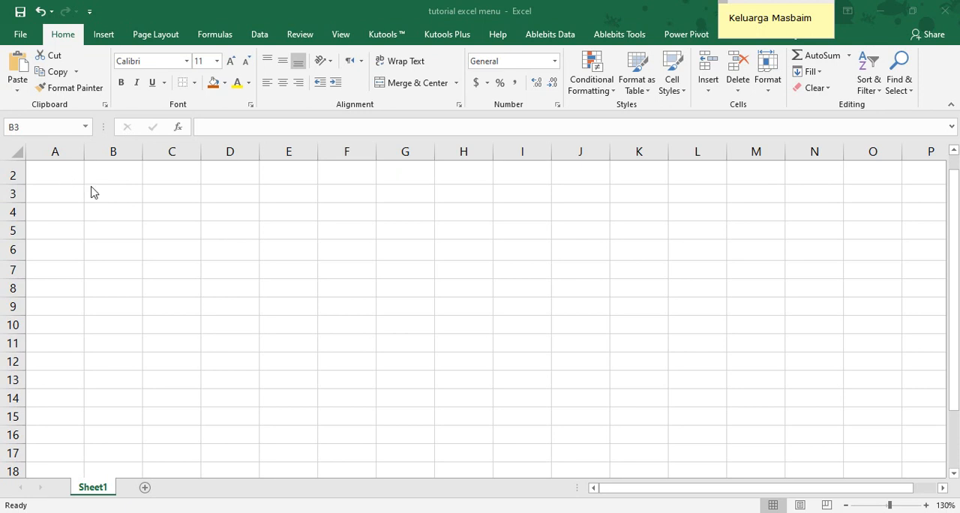
Enter the title LATIHAN EXCEL in cell B3
left_click(108, 196)
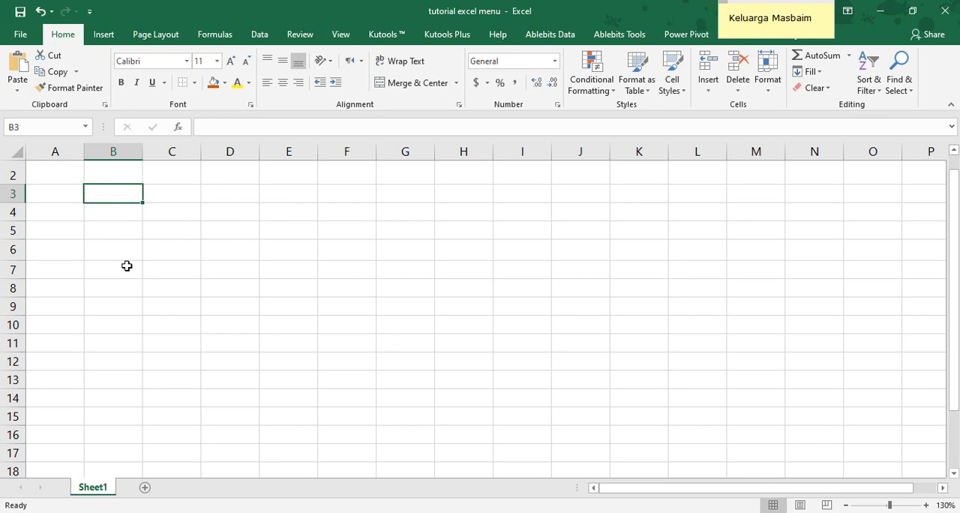
type("M")
key("BackSpace")
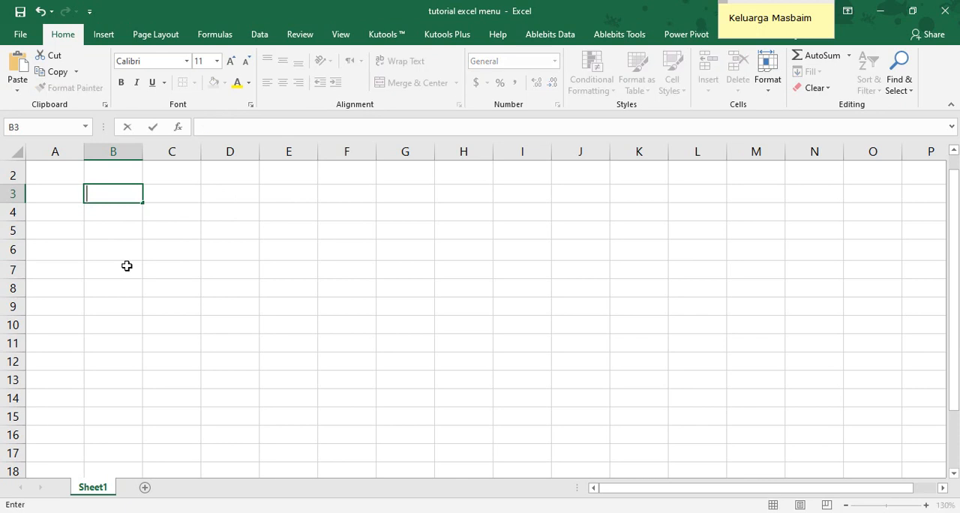
type("LATIHAN E")
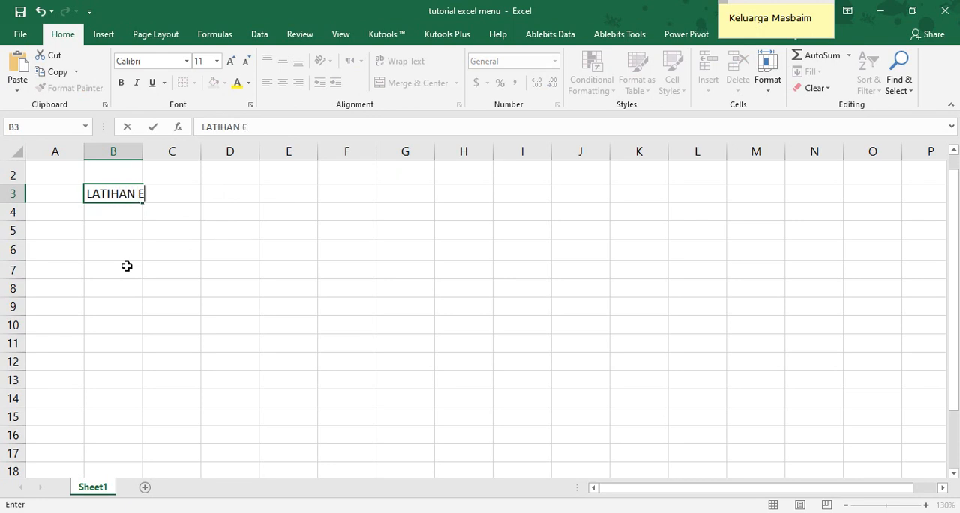
type("XCEL")
key("Return")
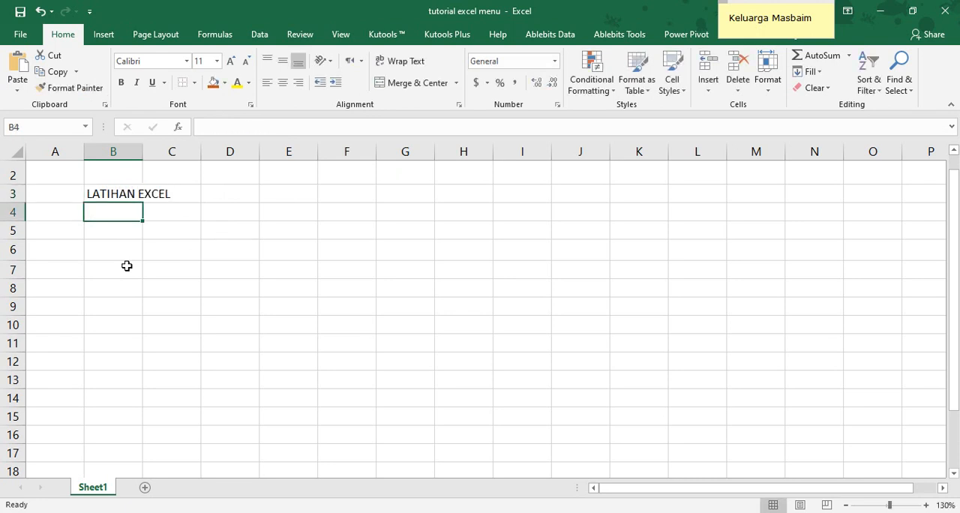
Set the title in B3 to the Calibri (Body) font at size 16
left_click(103, 192)
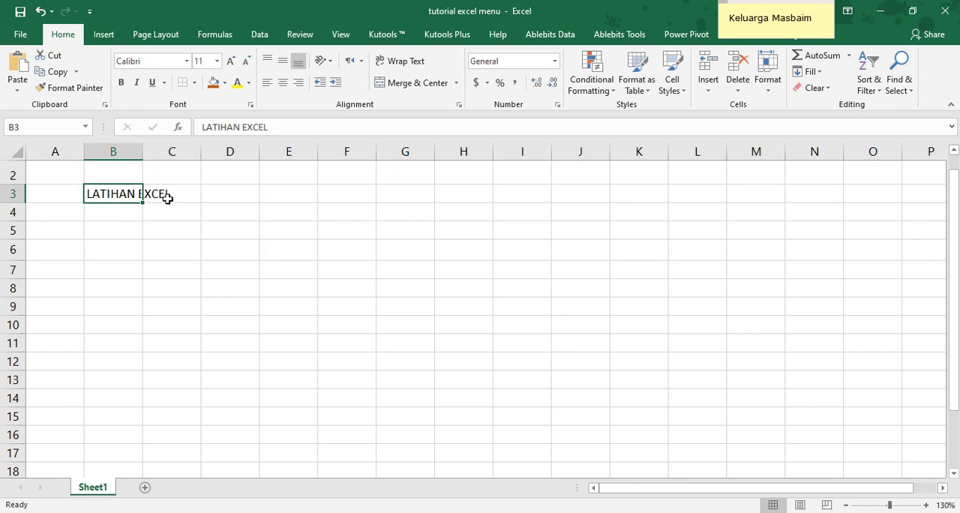
left_click(187, 61)
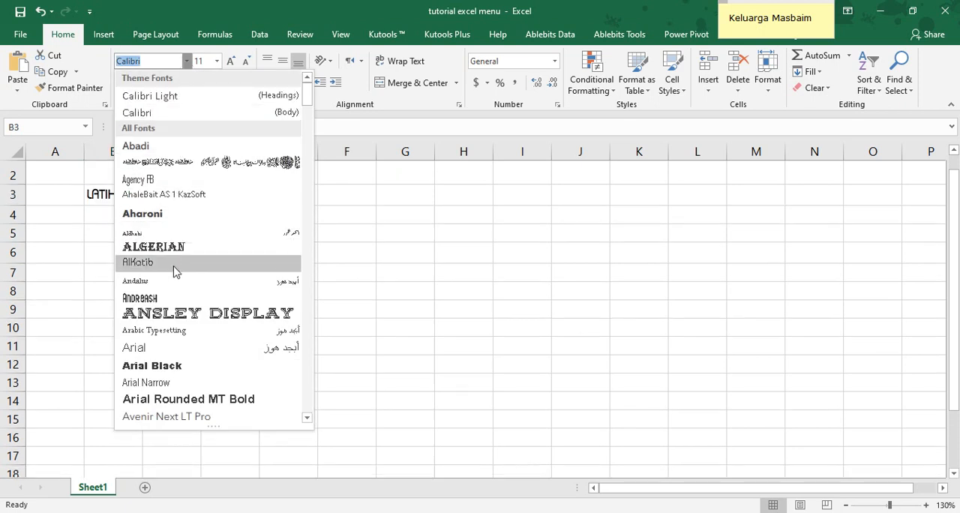
left_click(170, 114)
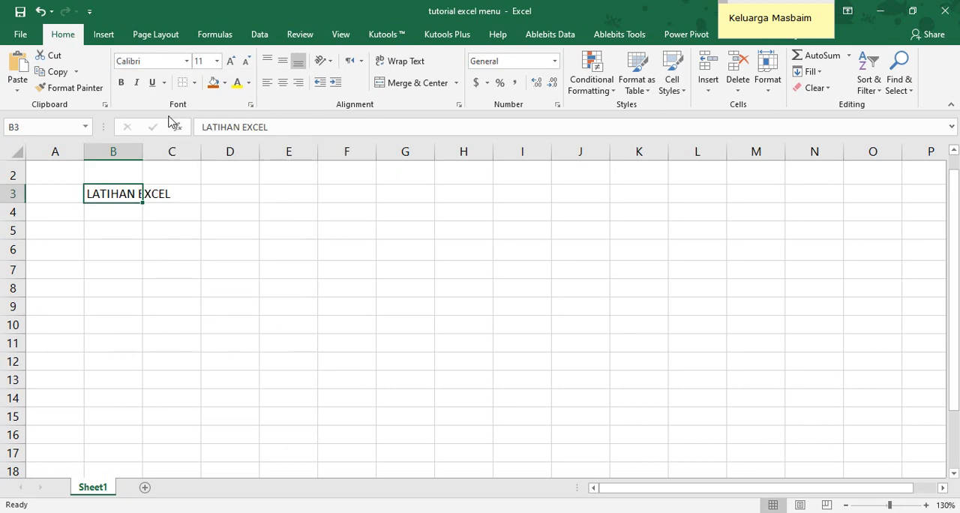
left_click(217, 61)
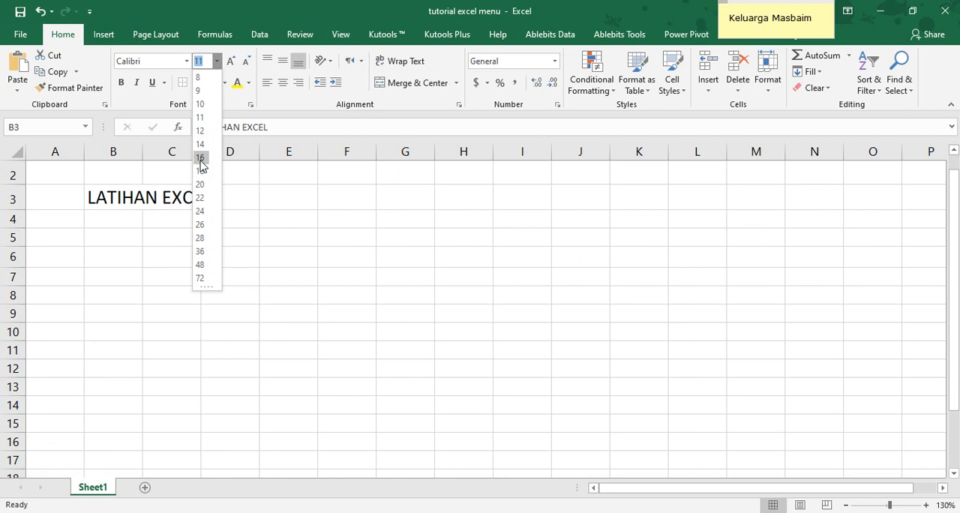
left_click(200, 159)
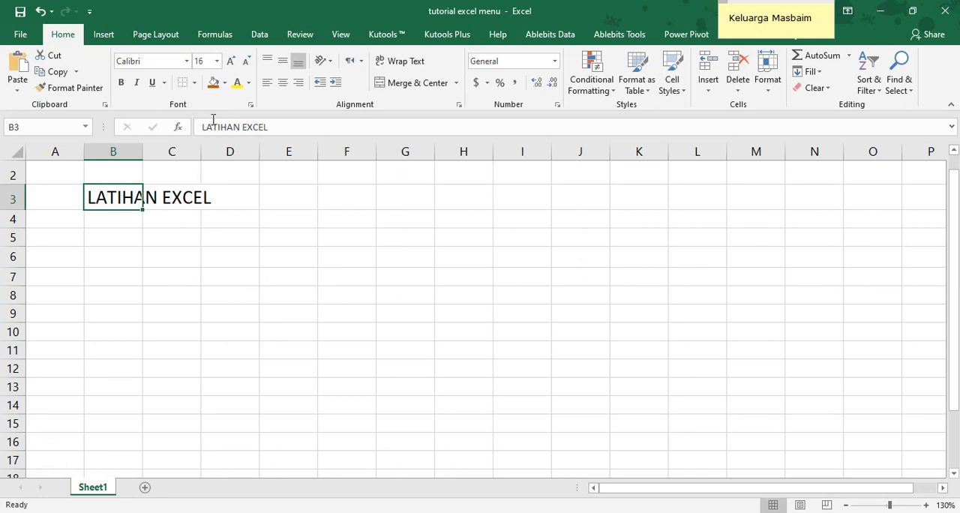
Increase the title's font size stepwise to 24, and decrease it stepwise to 18
left_click(231, 61)
left_click(231, 61)
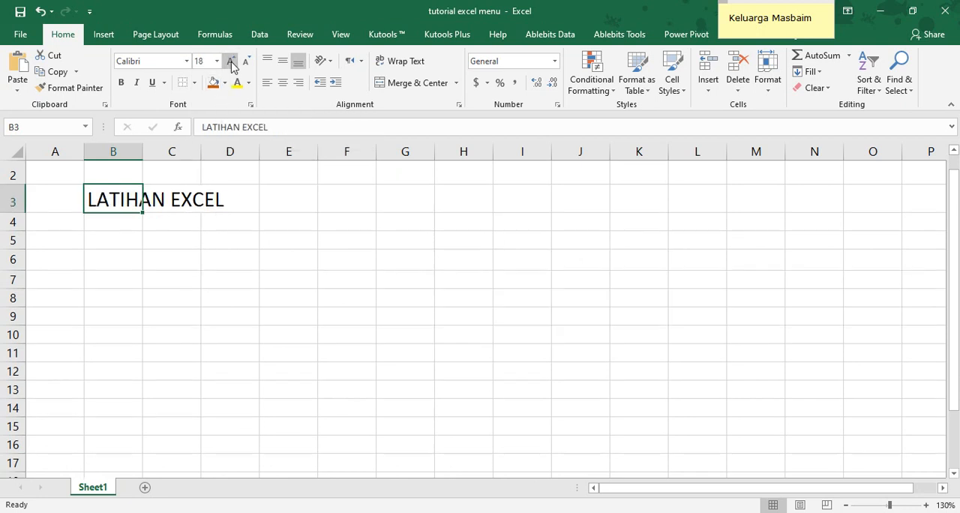
left_click(231, 61)
left_click(231, 61)
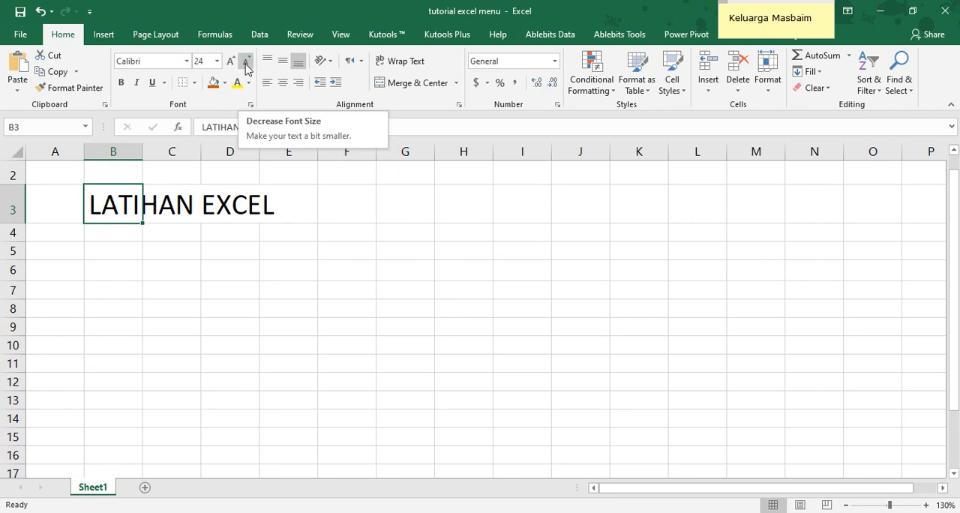
left_click(247, 63)
left_click(247, 63)
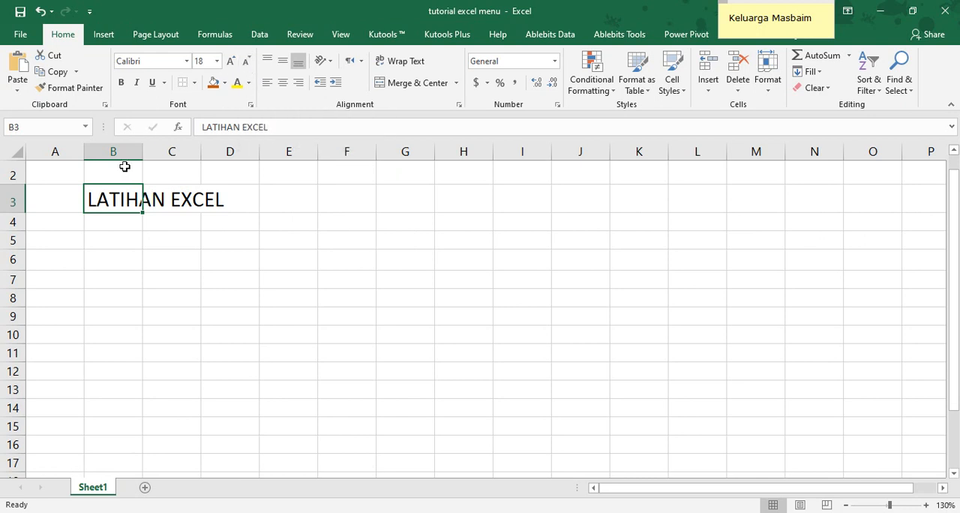
Format the title in B3 as bold, italic and underlined
left_click(120, 84)
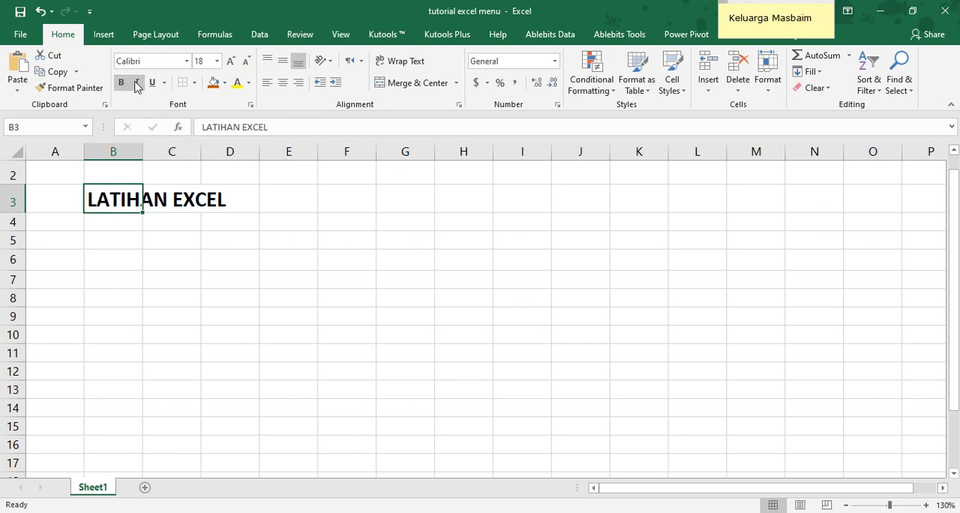
left_click(135, 85)
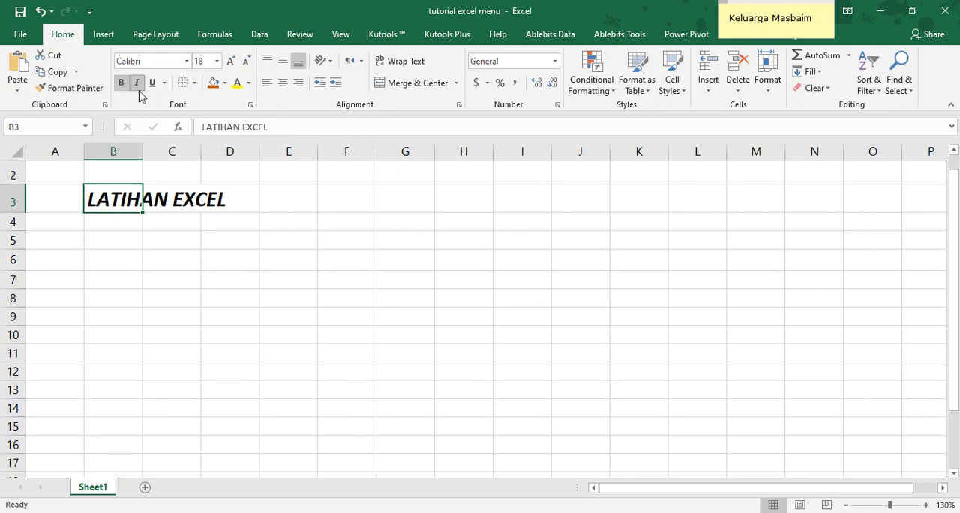
left_click(151, 84)
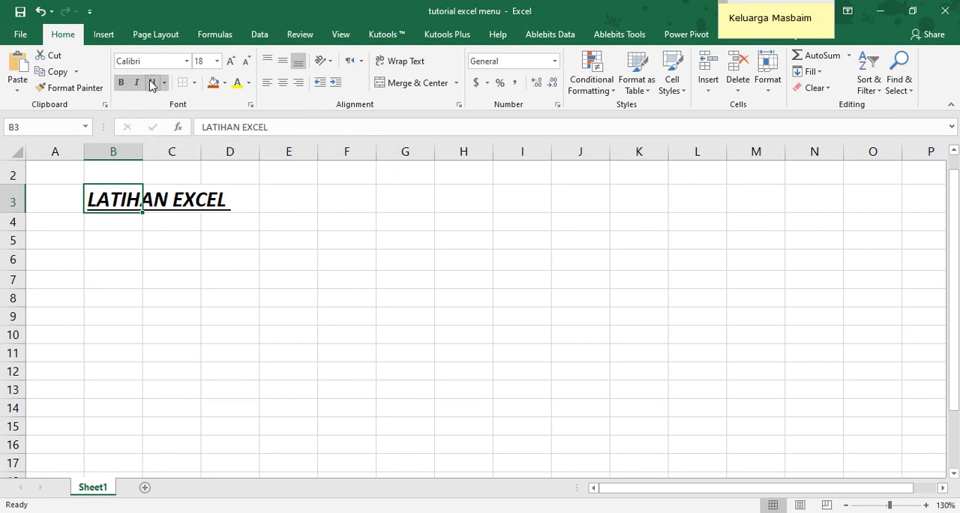
left_click(235, 244)
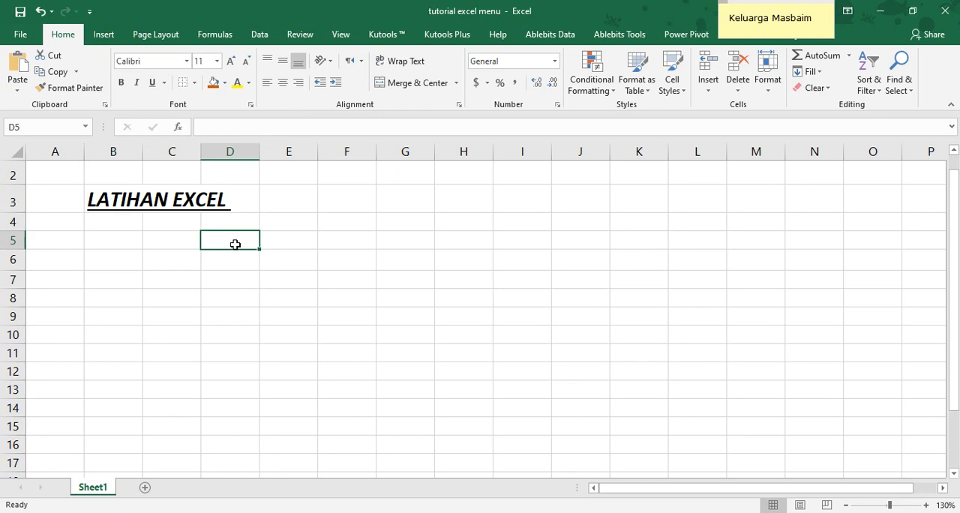
Remove the bold formatting from the title in B3
left_click(110, 197)
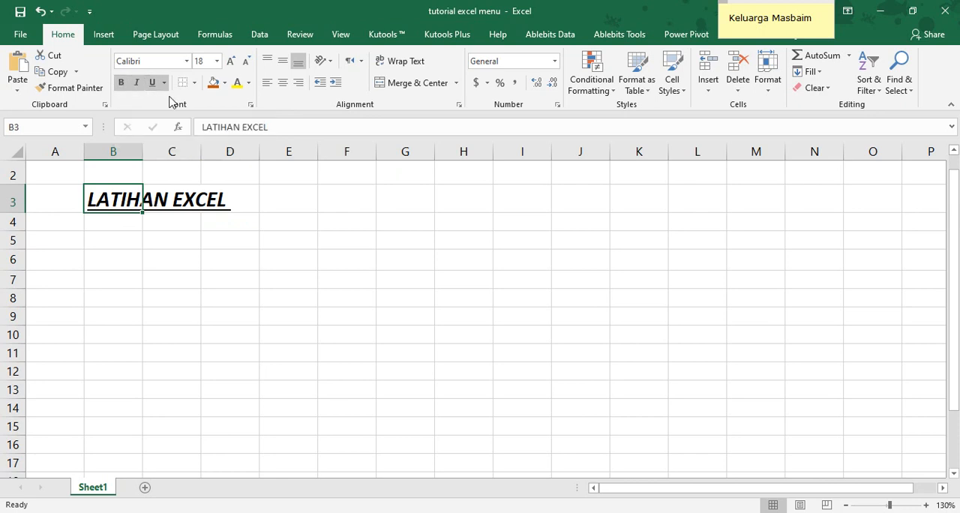
left_click(120, 86)
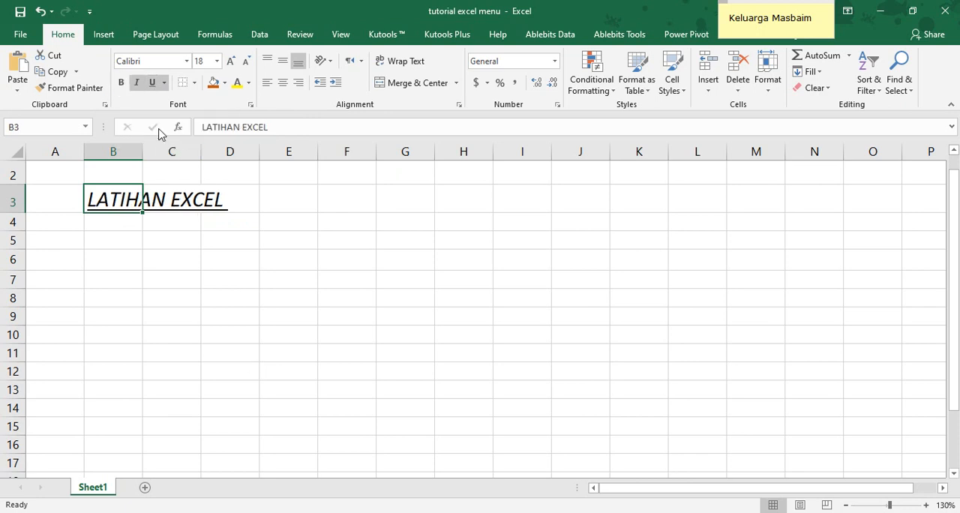
left_click(205, 250)
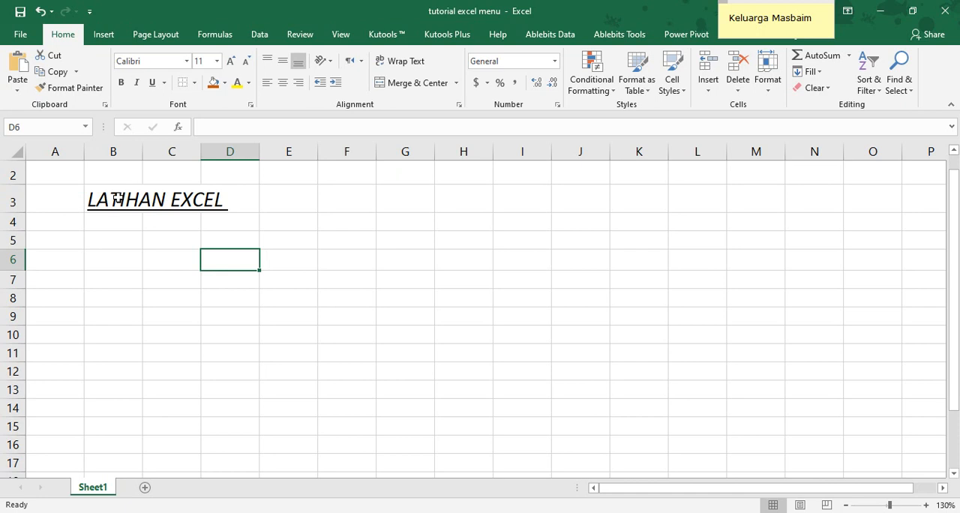
Change the underline of the title in B3 to Double Underline
left_click(117, 199)
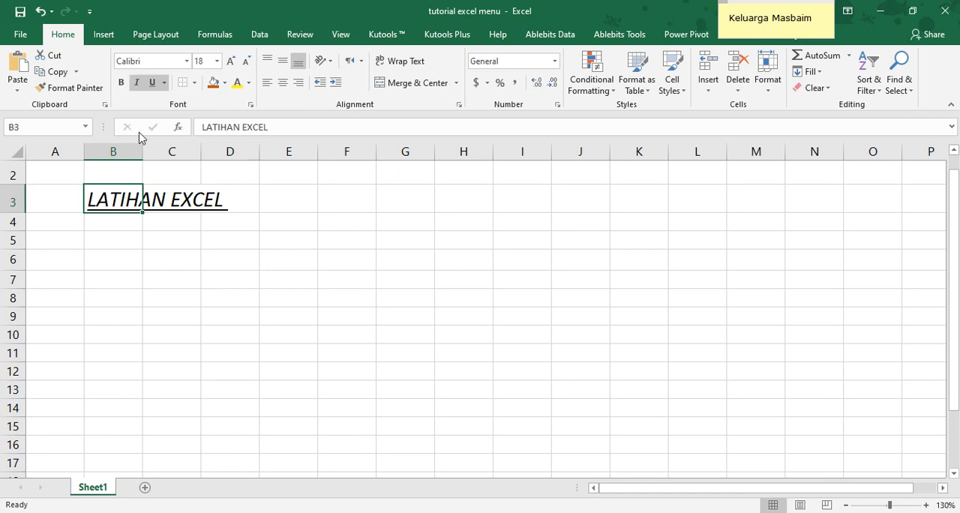
left_click(164, 83)
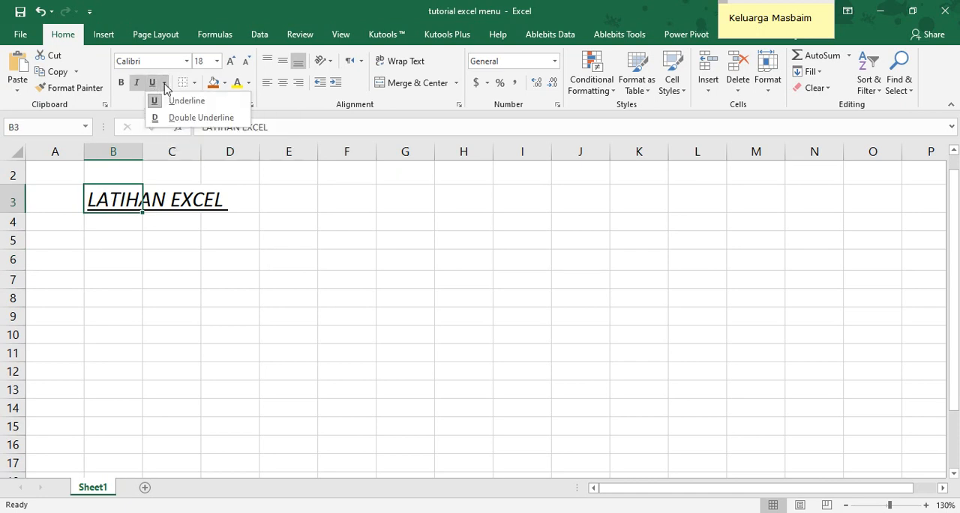
left_click(196, 118)
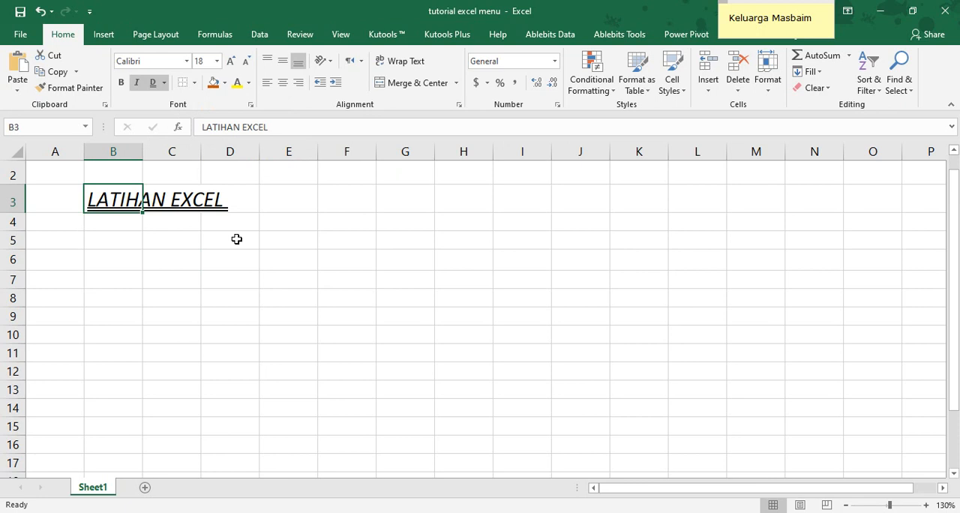
left_click(244, 256)
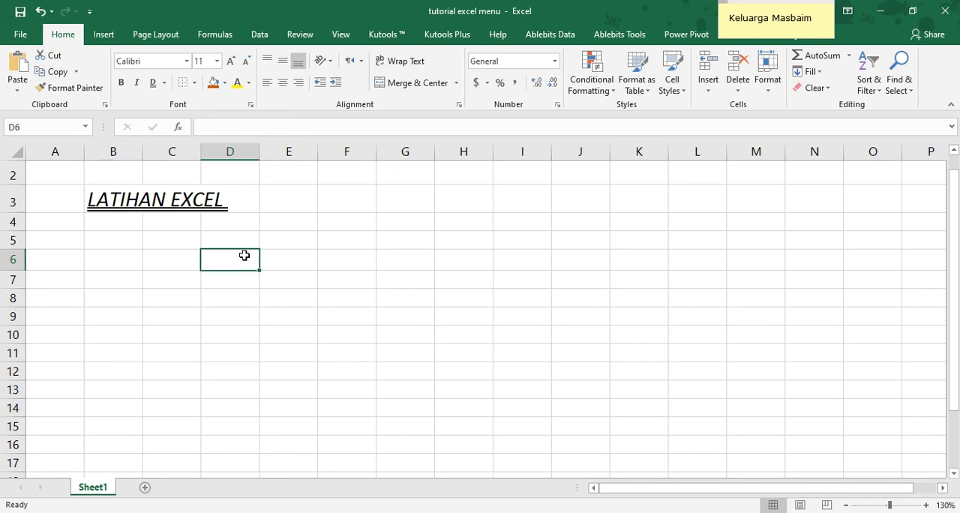
Set the title's font color in B3 to the theme color Blue, Accent 1, Darker 25%
left_click(100, 198)
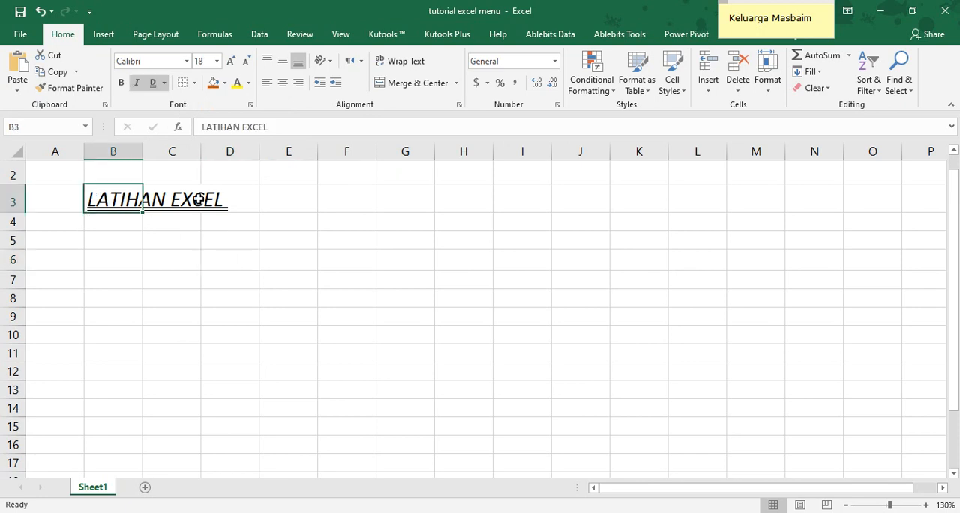
left_click(248, 85)
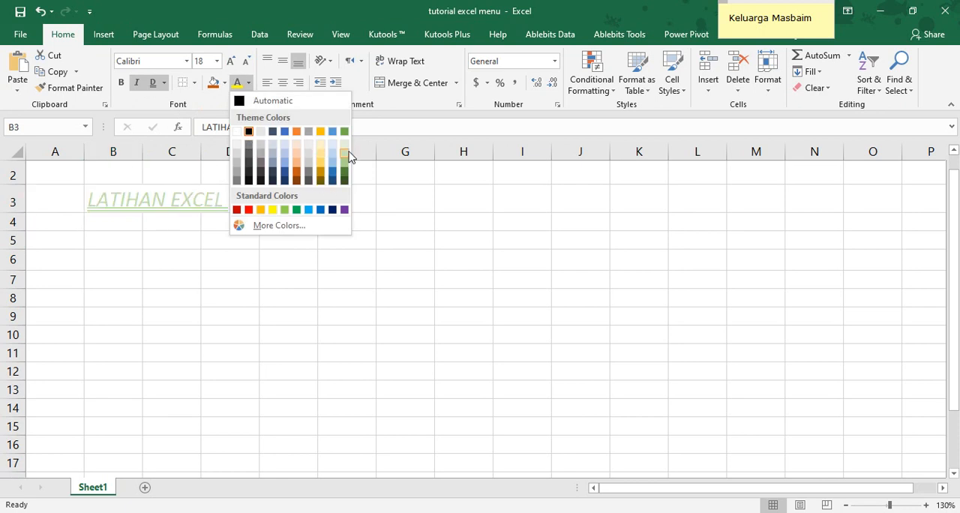
left_click(285, 176)
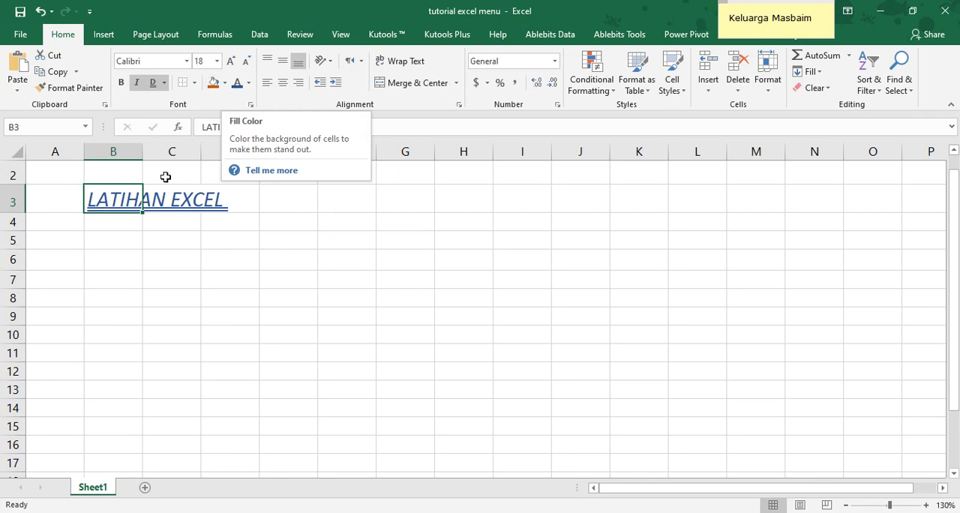
Apply the current orange fill to B3 and widen column B to hold the whole title
left_click(214, 84)
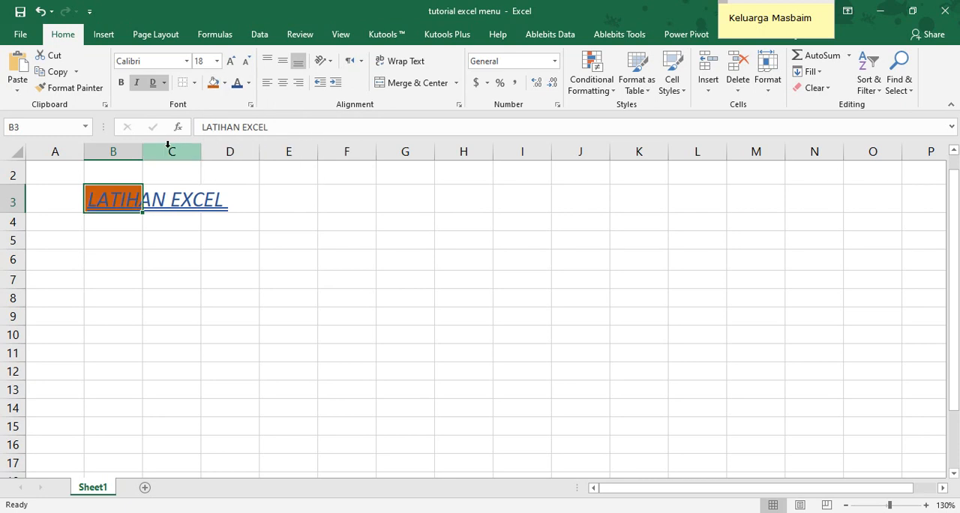
left_click_drag(142, 151, 241, 156)
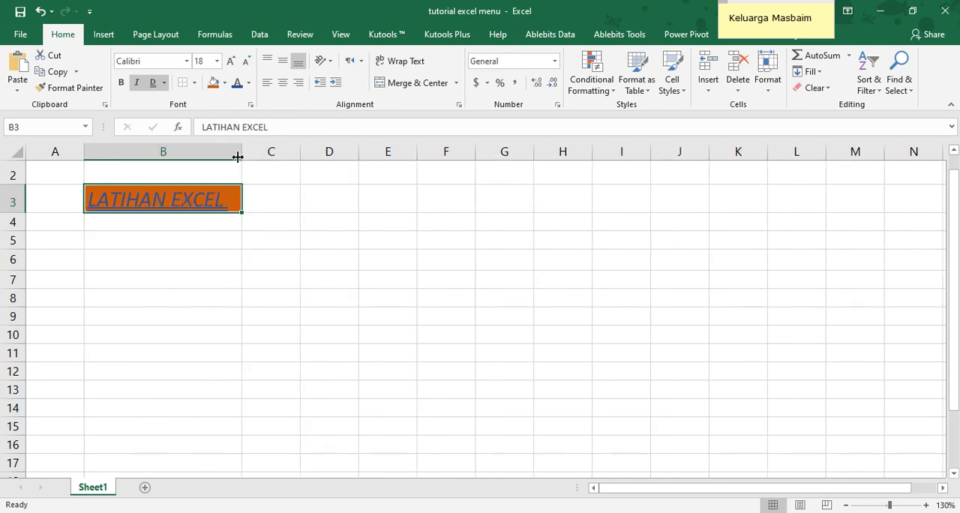
Change the fill color of B3 to a light green theme shade
left_click(224, 83)
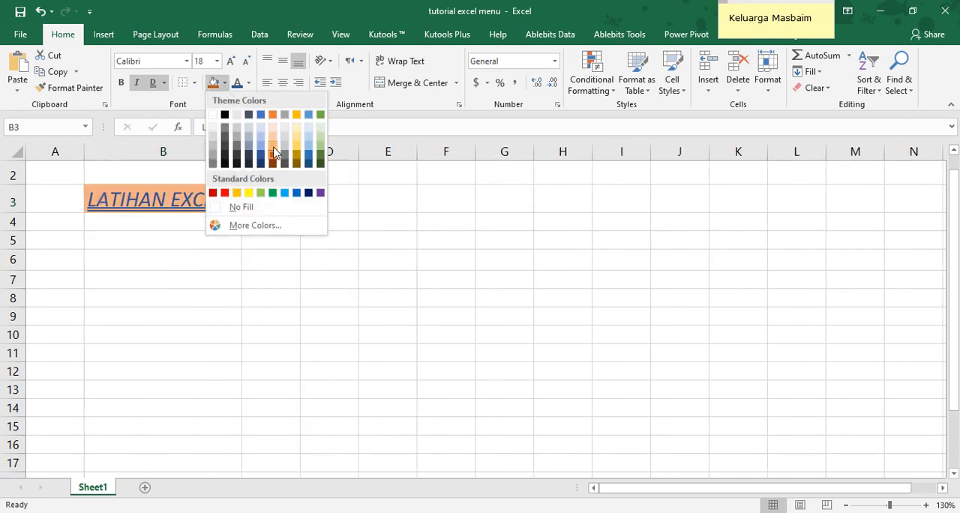
left_click(321, 133)
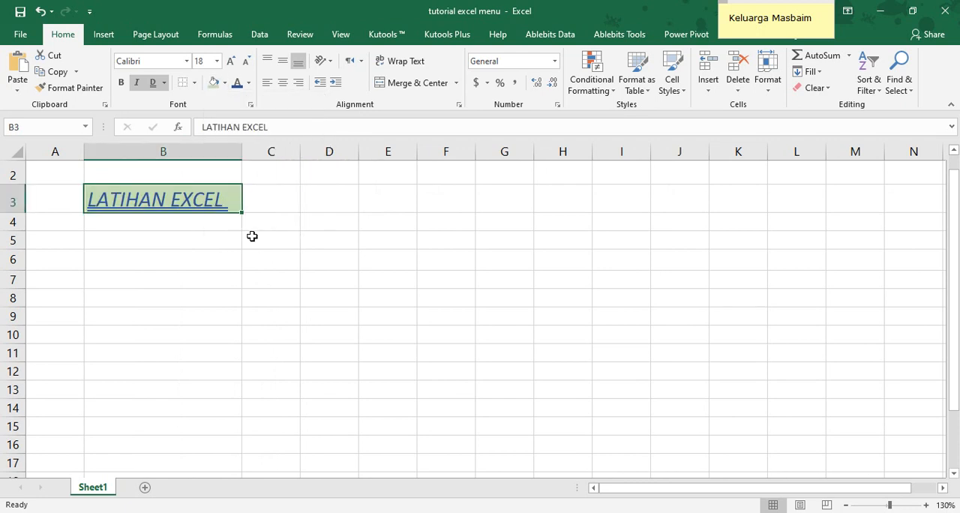
left_click(206, 241)
Make column B slightly narrower and wider again, and increase the height of row 3 to more than double
mouse_move(244, 153)
left_mouse_down()
mouse_move(155, 150)
mouse_move(242, 152)
left_mouse_up()
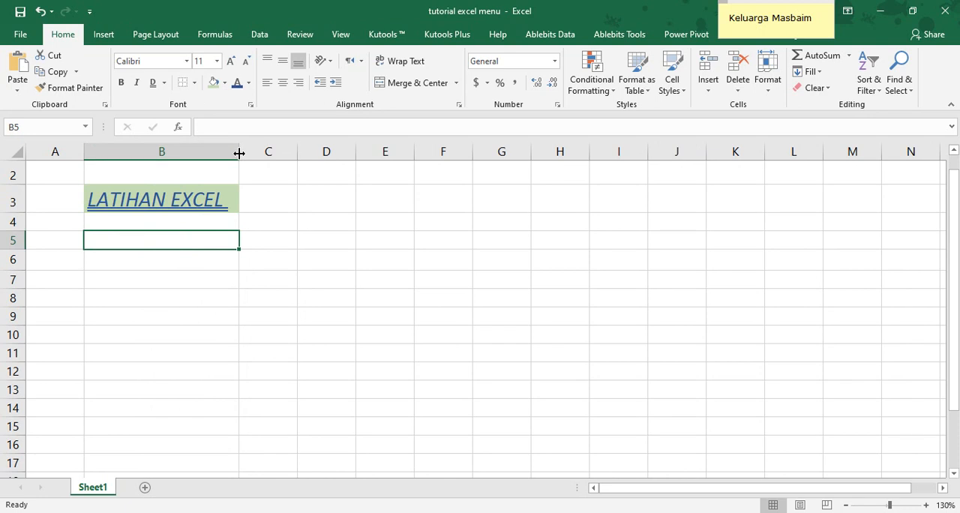
mouse_move(240, 153)
left_mouse_down()
mouse_move(278, 153)
mouse_move(246, 147)
left_mouse_up()
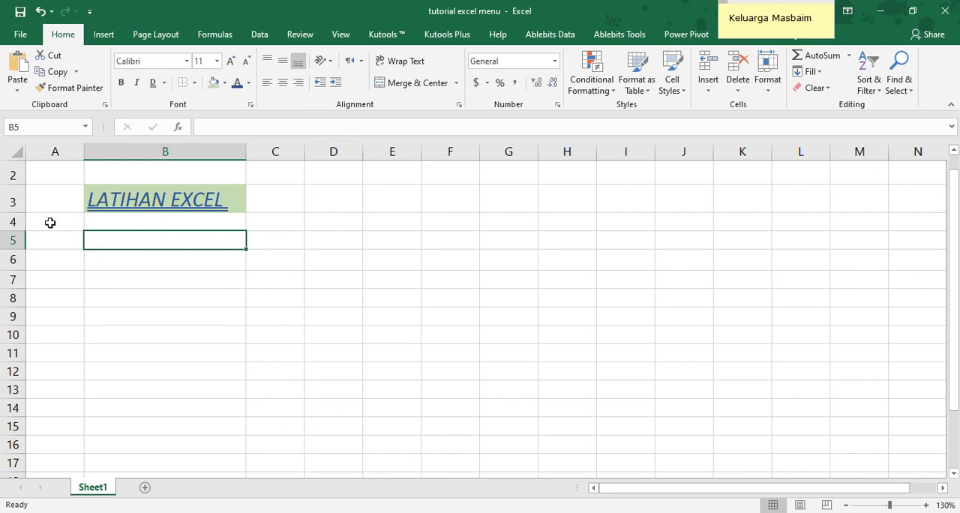
left_click_drag(18, 212, 21, 248)
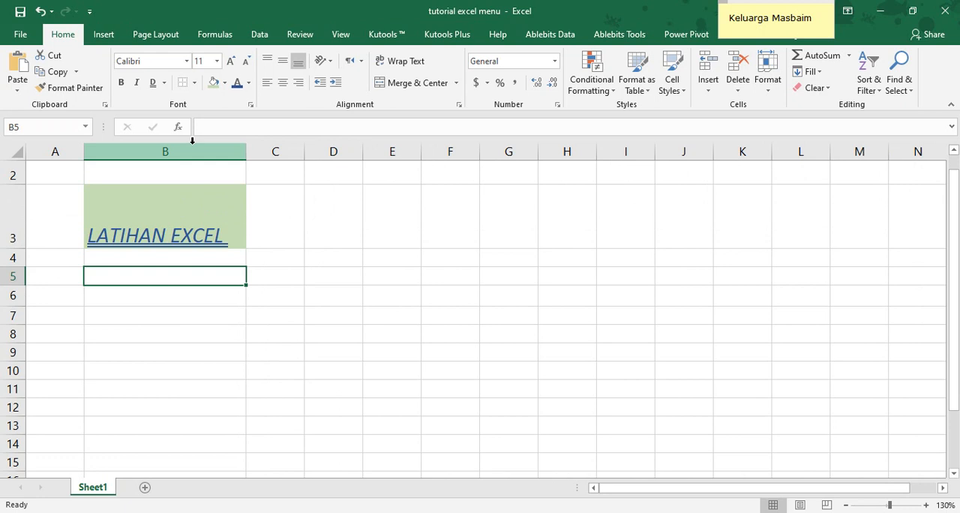
Fit the width of column B and the height of row 3 to the title text
left_click_drag(241, 153, 231, 152)
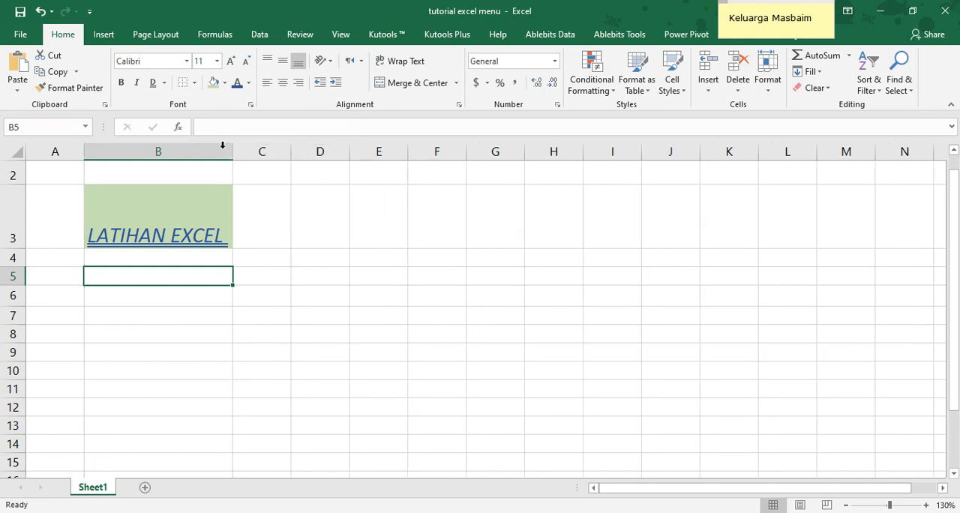
double_click(18, 248)
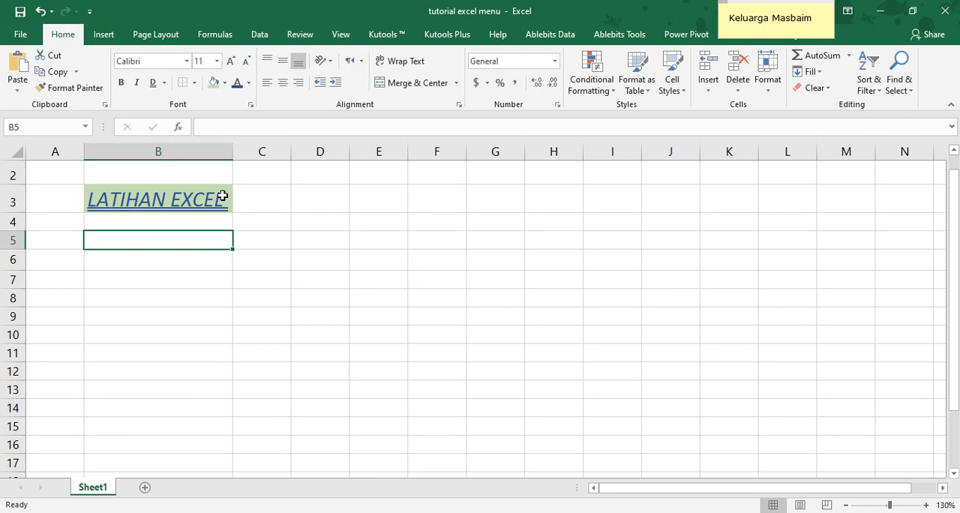
Enter the text "Kursus Gratis Excel sampai JAGO" in cell B4, directly below the title
left_click(119, 218)
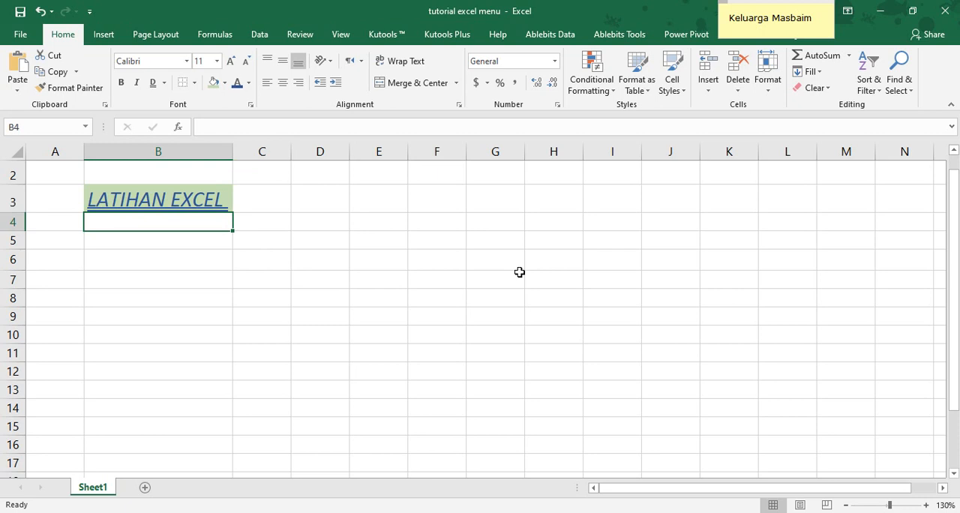
type("K")
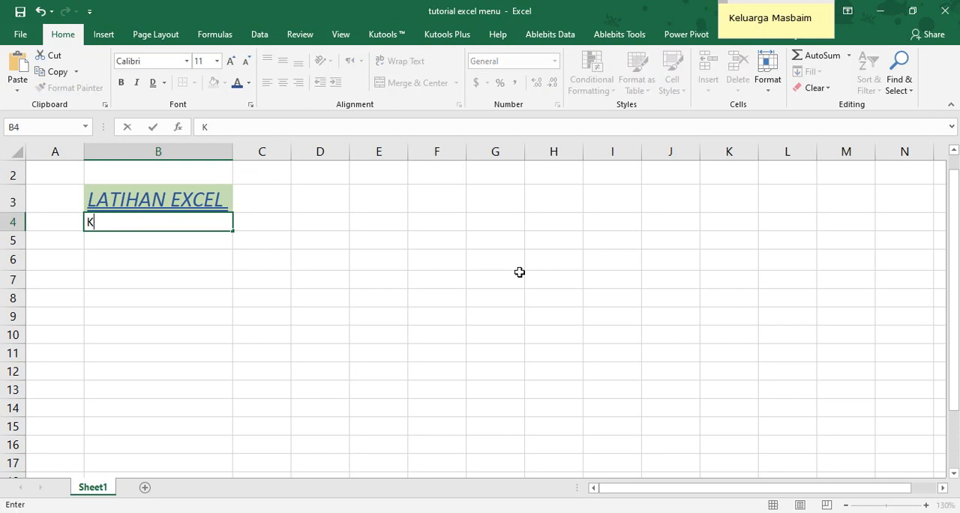
type("ursus Gra")
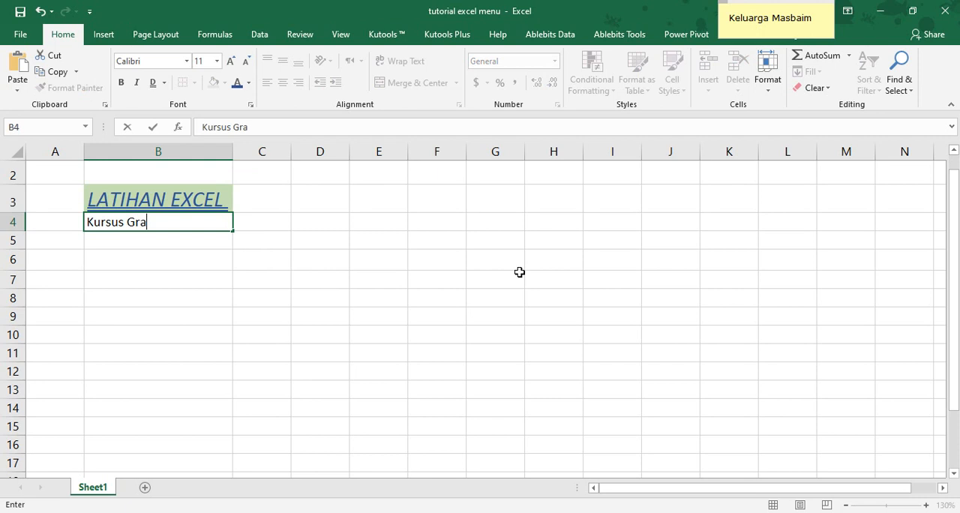
type("tis Excel")
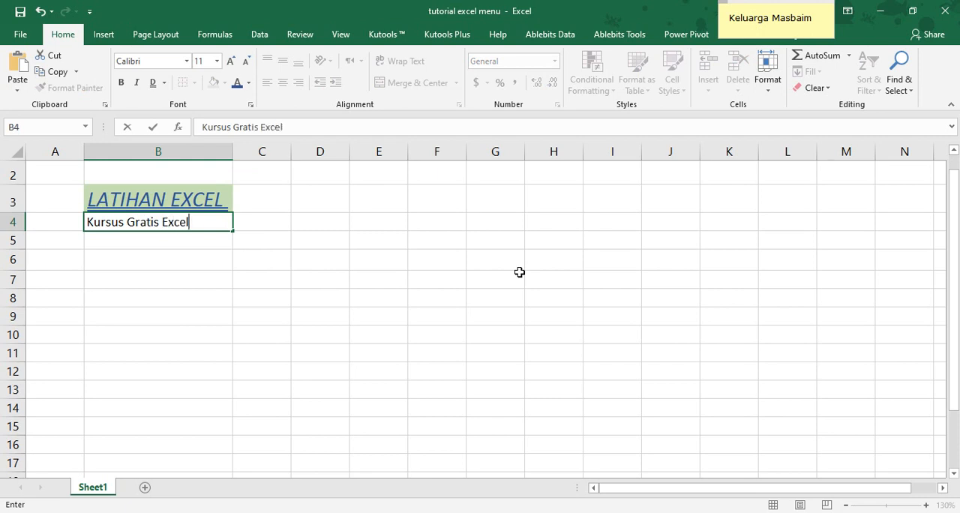
type(" sampai J")
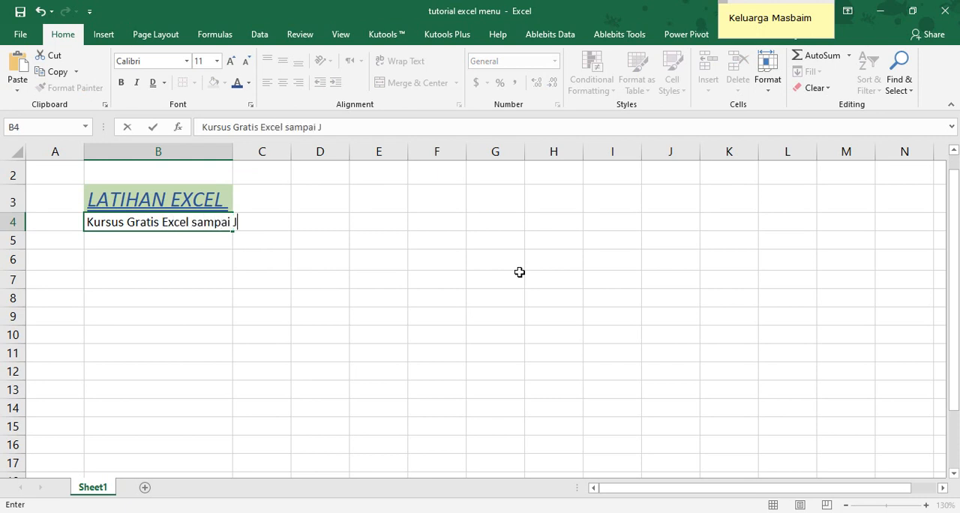
type("AGO")
key("Return")
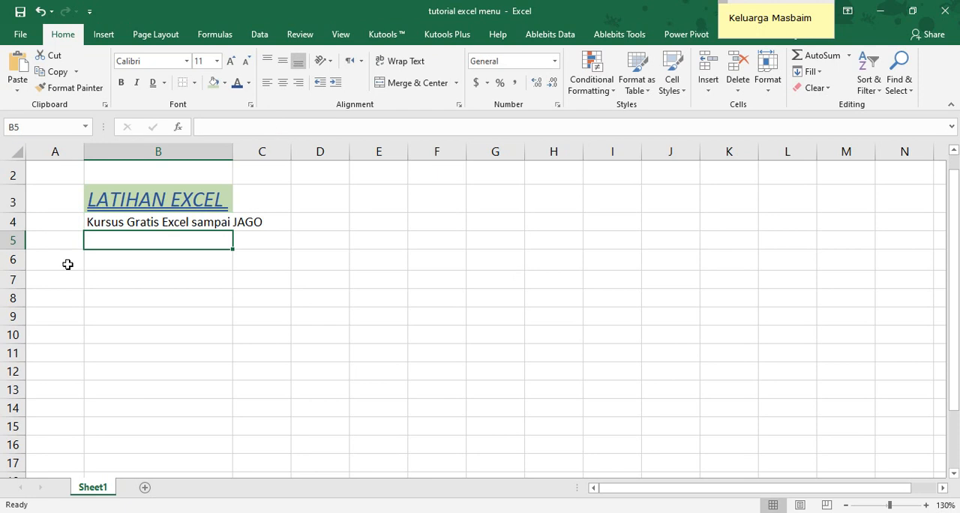
Make only the word "Kursus" in the text of cell B4 bold
left_click(99, 225)
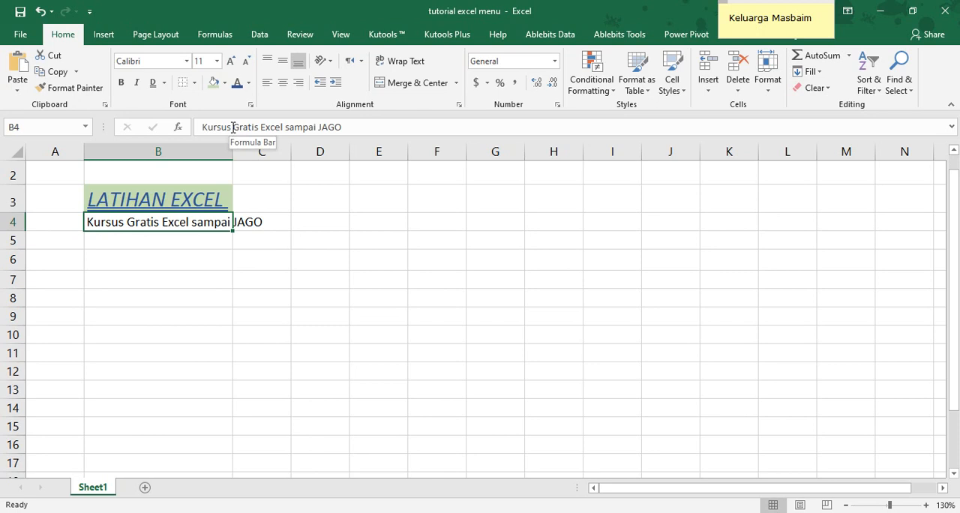
left_click_drag(233, 127, 195, 125)
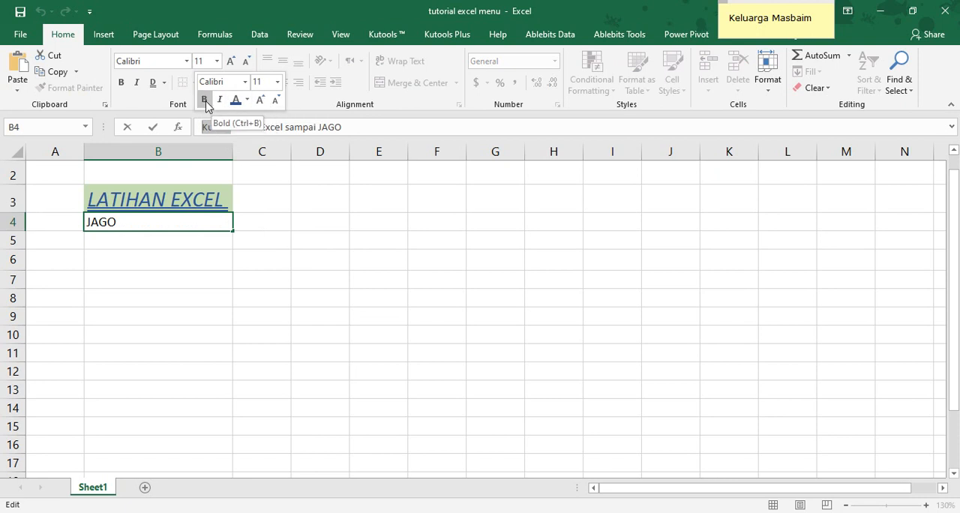
left_click(206, 106)
left_click(263, 238)
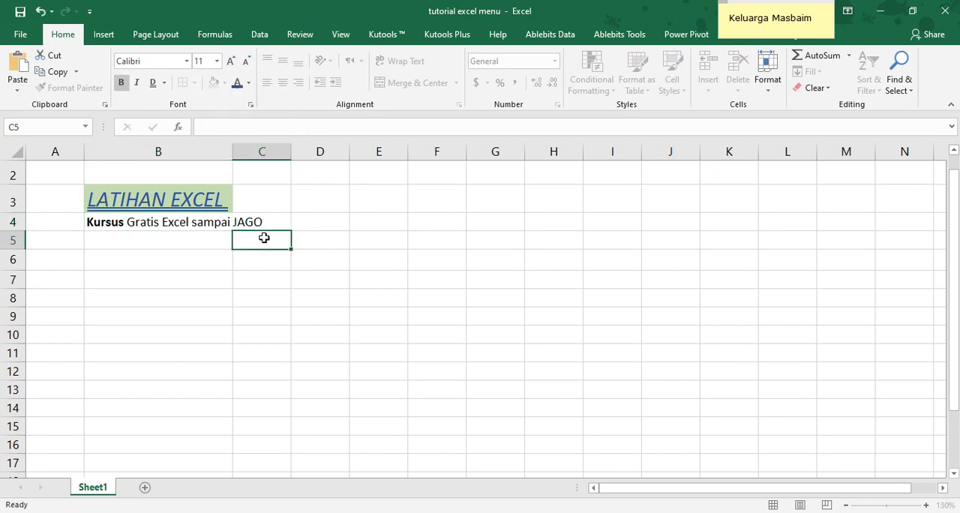
Color only the word "Gratis" in the text of cell B4 red
left_click(105, 224)
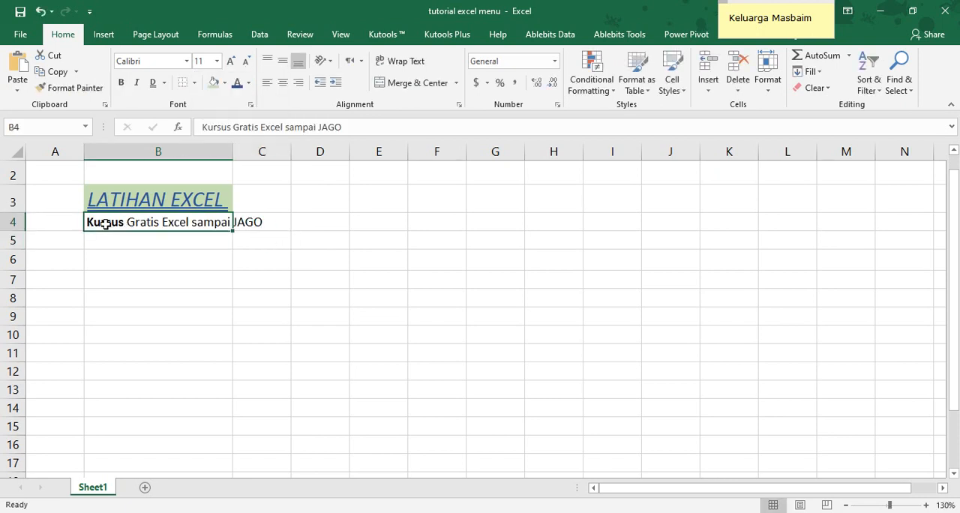
left_click_drag(233, 127, 258, 127)
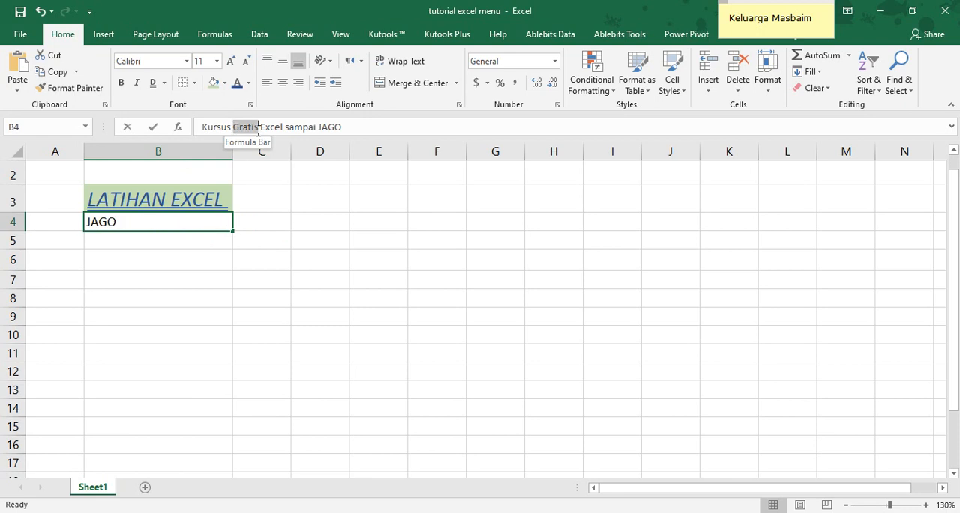
left_click(248, 82)
left_click(248, 209)
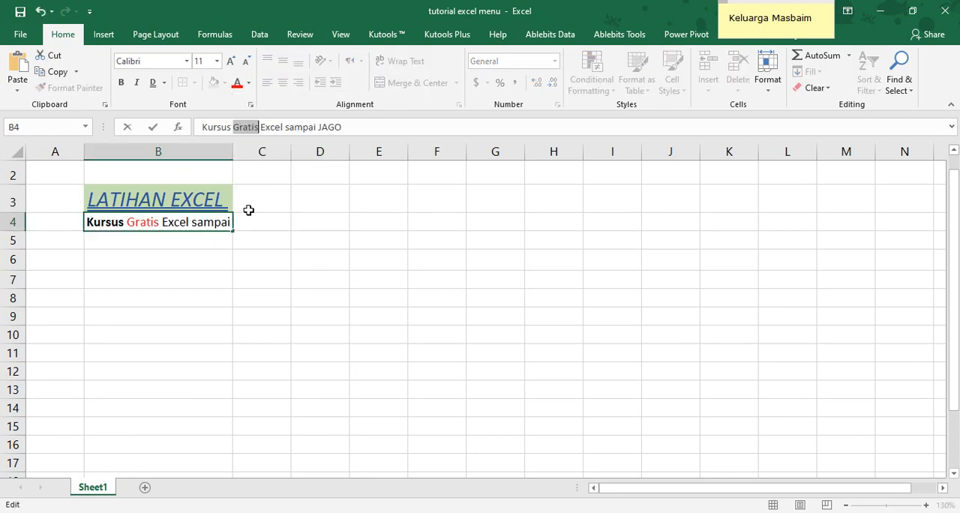
left_click(247, 246)
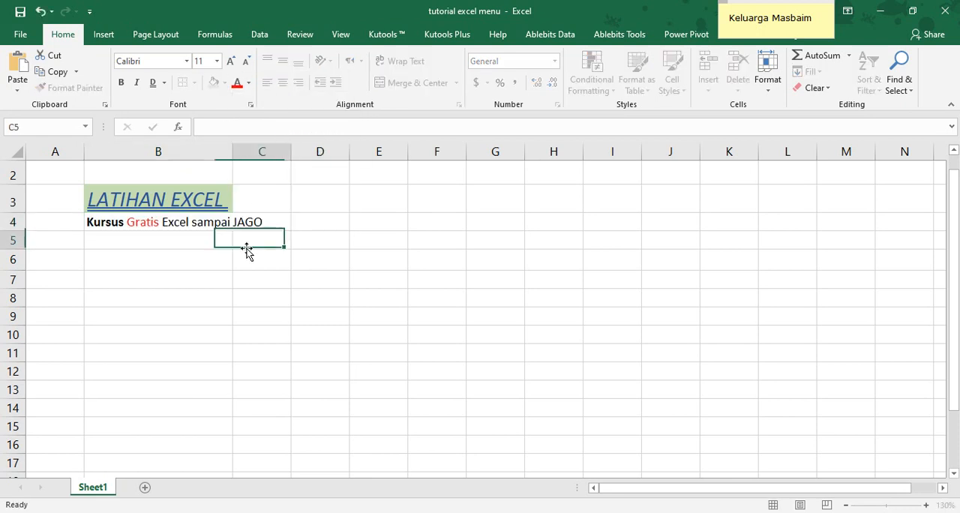
Italicize the word "Excel" and apply a single underline to the word "sampai" in cell B4
left_click(104, 222)
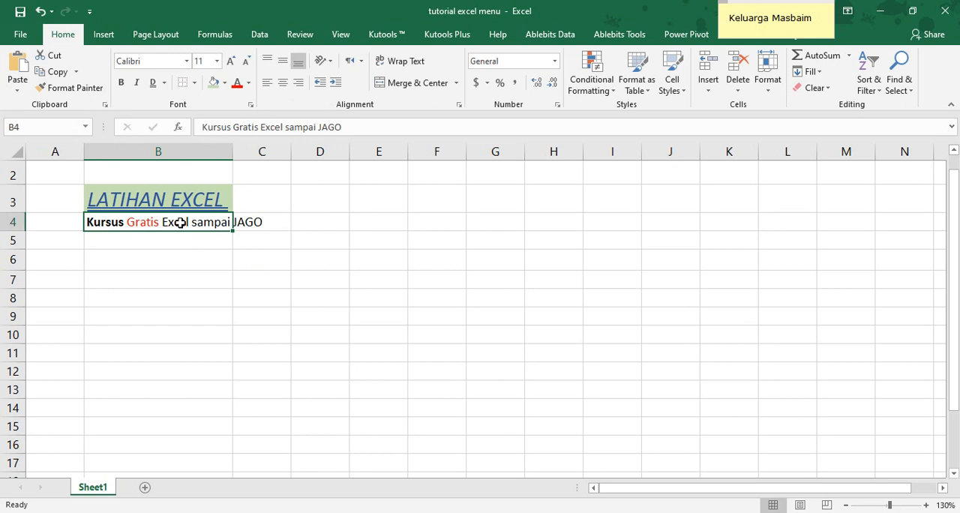
double_click(268, 127)
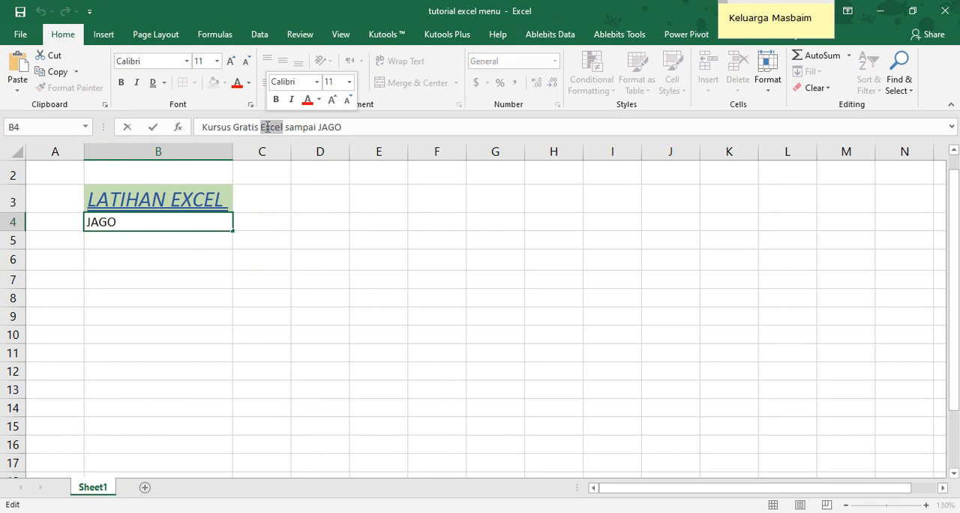
left_click(293, 101)
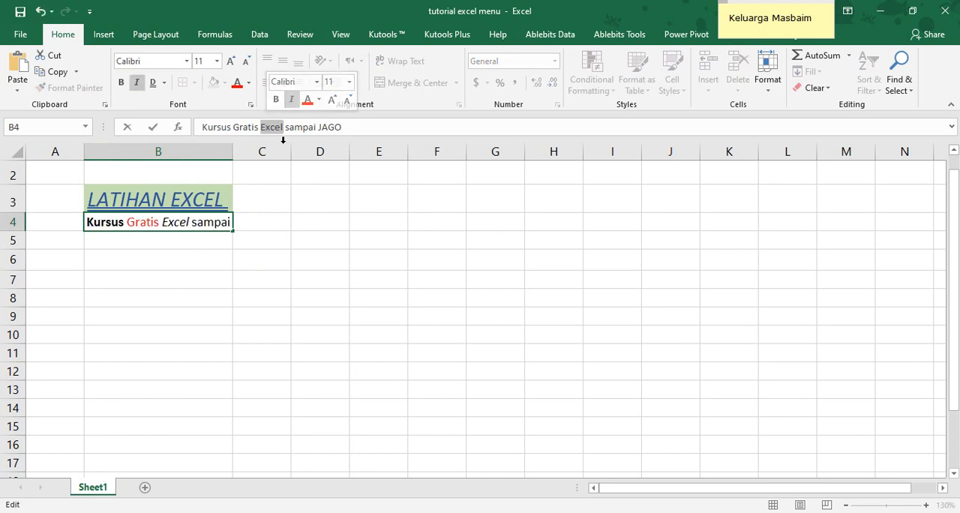
left_click(204, 223)
double_click(206, 222)
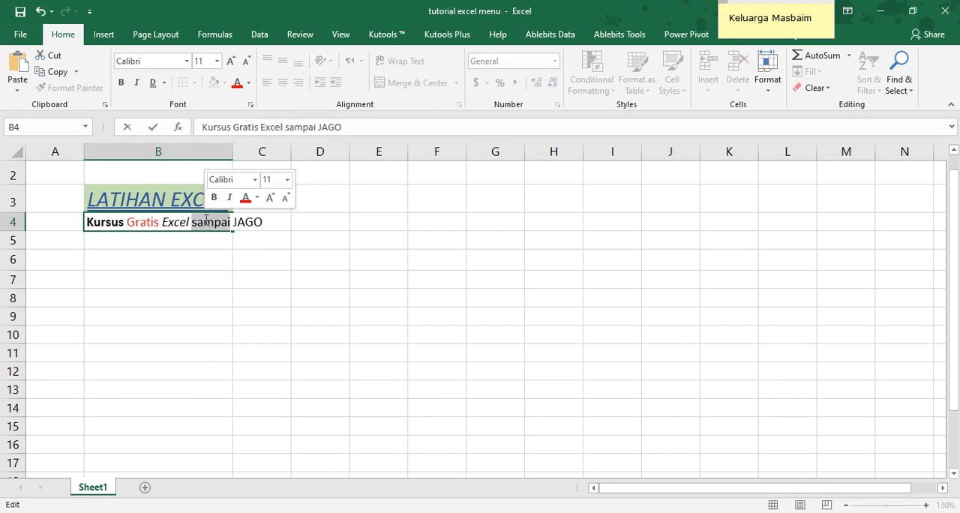
left_click(164, 82)
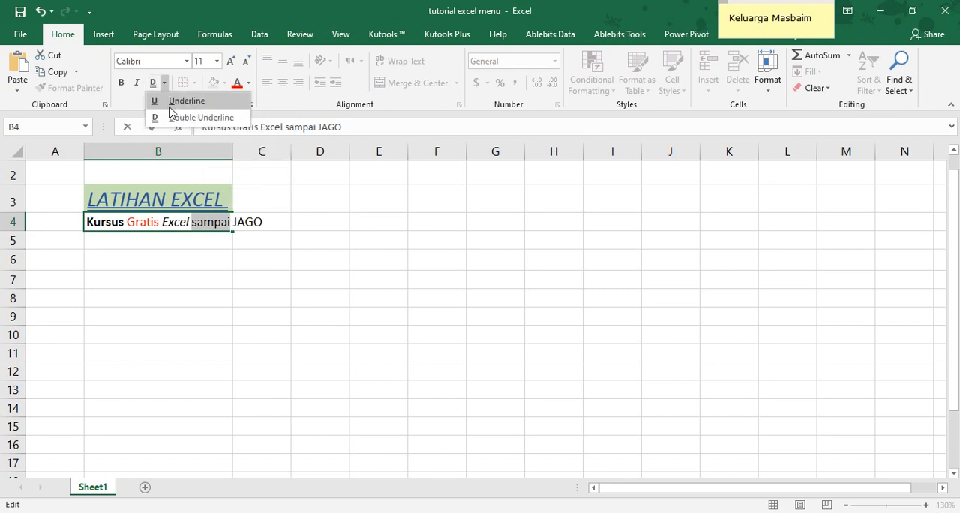
left_click(168, 99)
Apply a double underline to the word "JAGO" in B4 and autofit column B to its contents
double_click(247, 220)
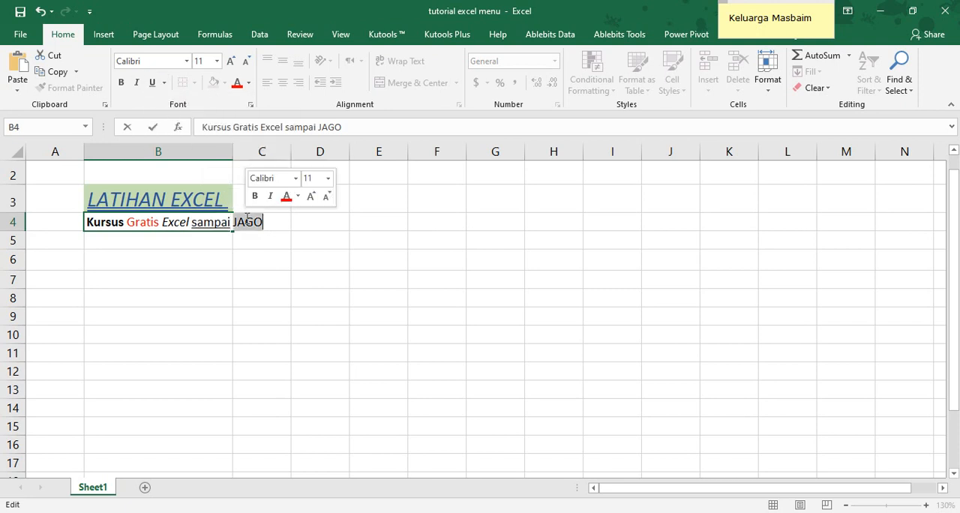
left_click(164, 83)
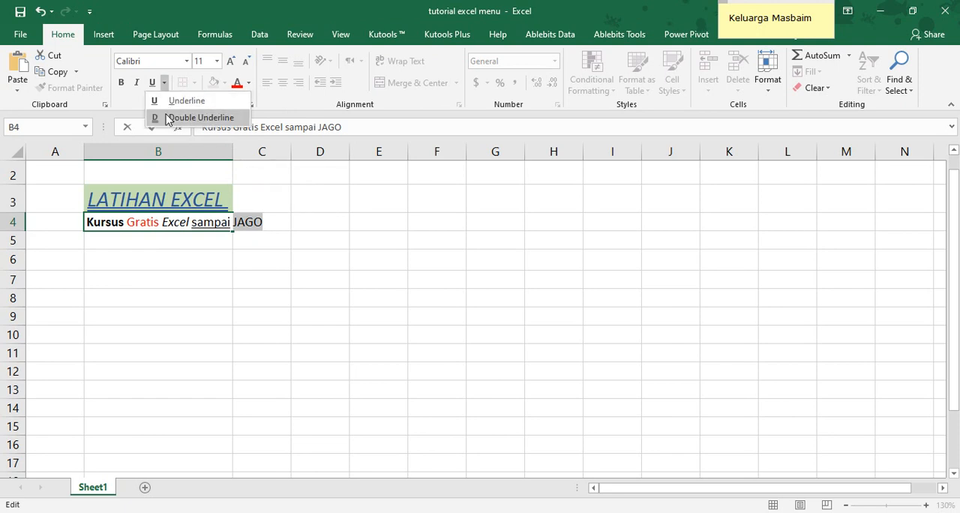
left_click(168, 118)
left_click(243, 304)
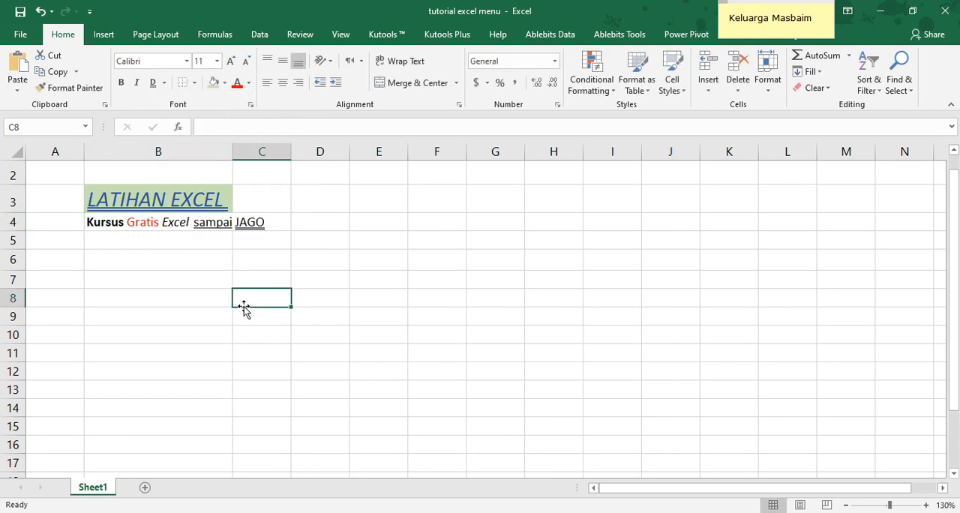
double_click(233, 153)
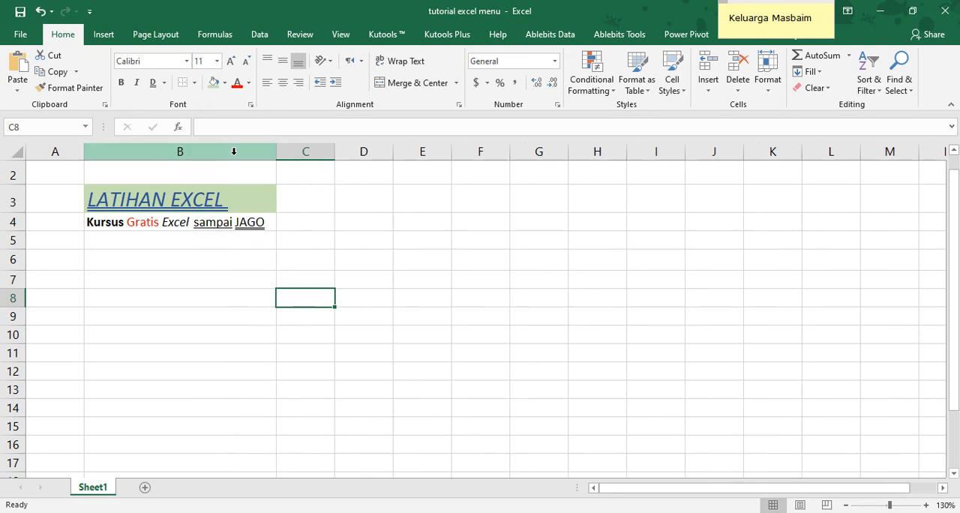
left_click(408, 251)
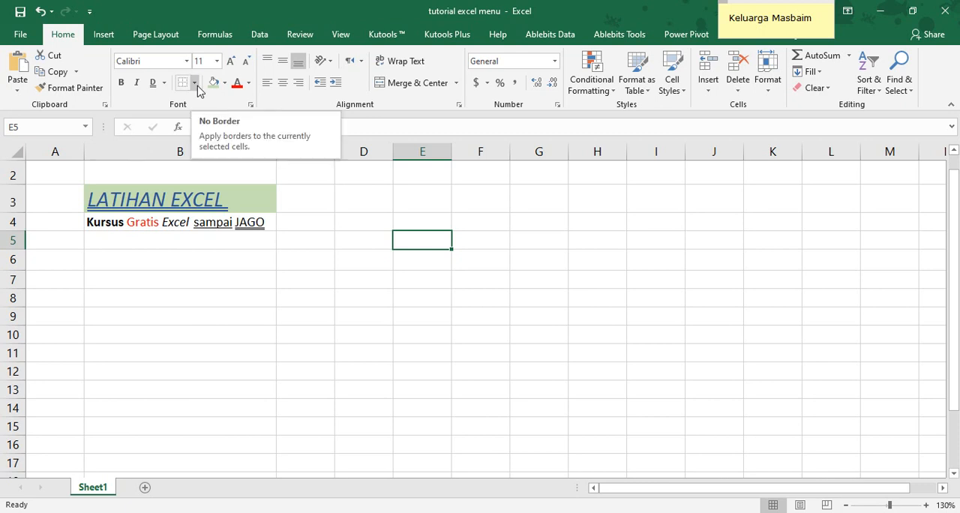
Apply All Borders to the empty range C6:F10
left_click_drag(305, 260, 456, 344)
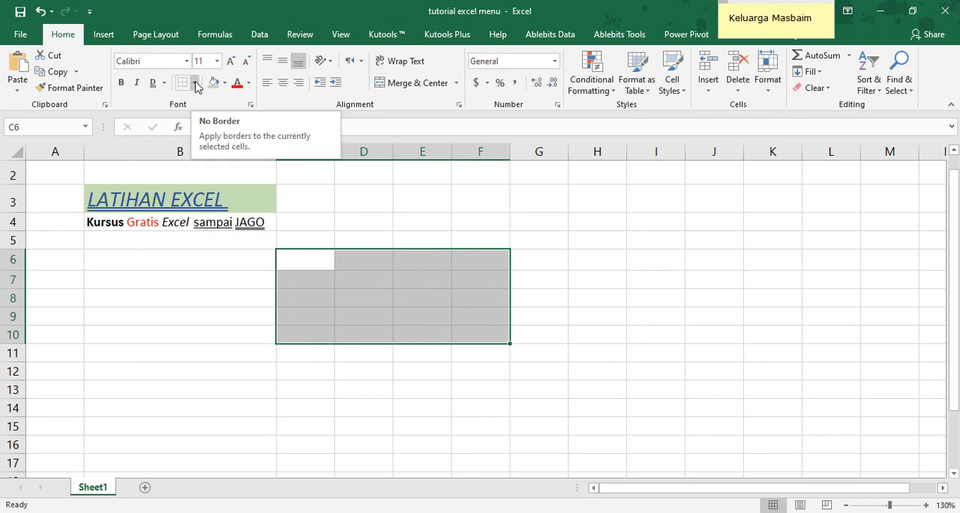
left_click(196, 84)
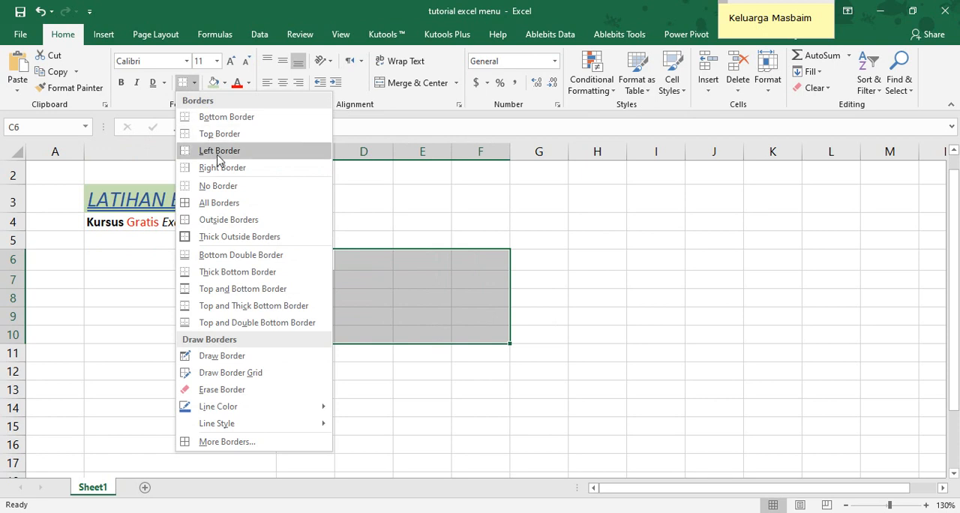
left_click(231, 204)
left_click(587, 286)
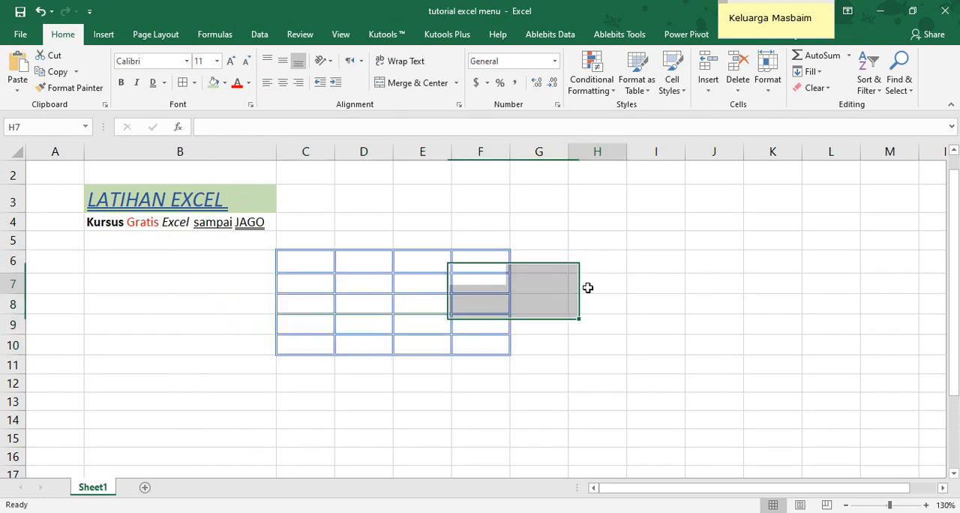
Remove all borders from the range C6:F10
left_click_drag(330, 264, 476, 339)
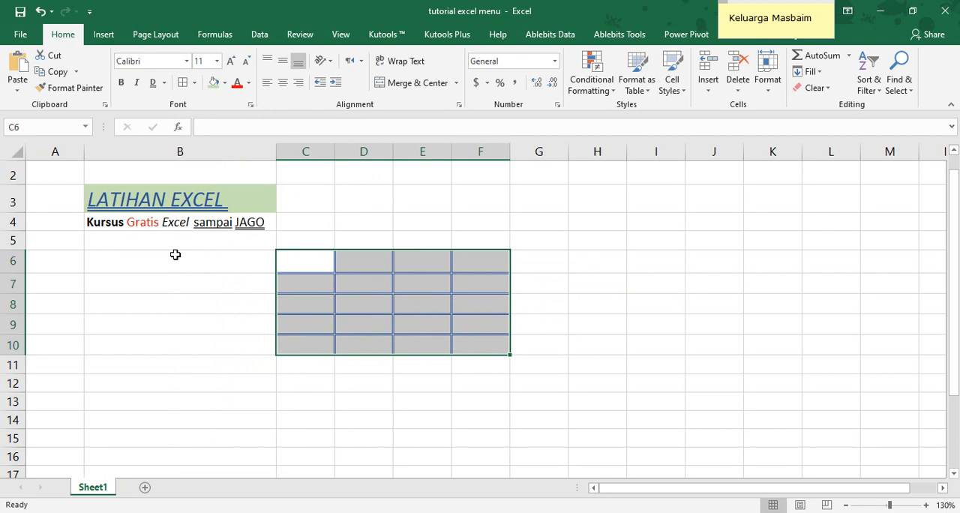
left_click(193, 83)
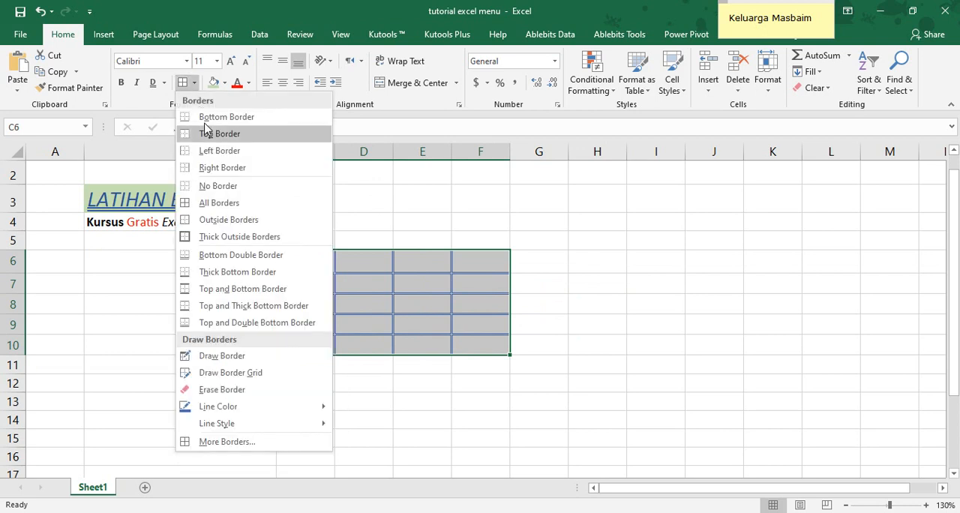
left_click(220, 186)
left_click(551, 253)
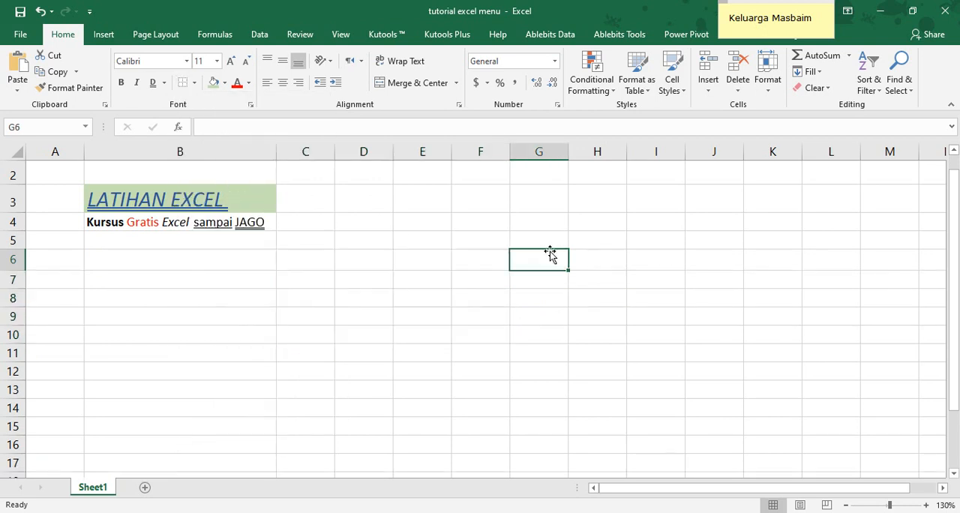
Apply Thick Outside Borders around the range C6:F10
left_click_drag(324, 260, 488, 343)
left_click(194, 85)
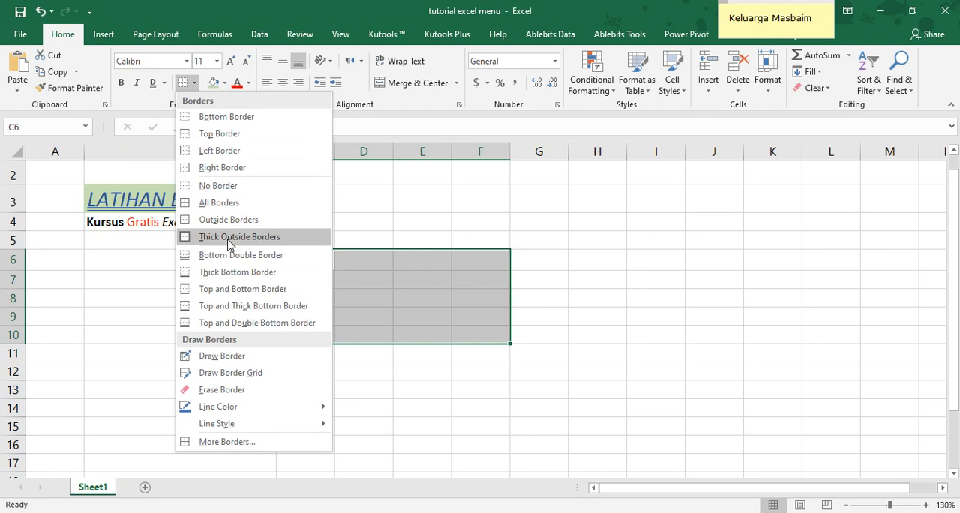
left_click(229, 238)
left_click(345, 223)
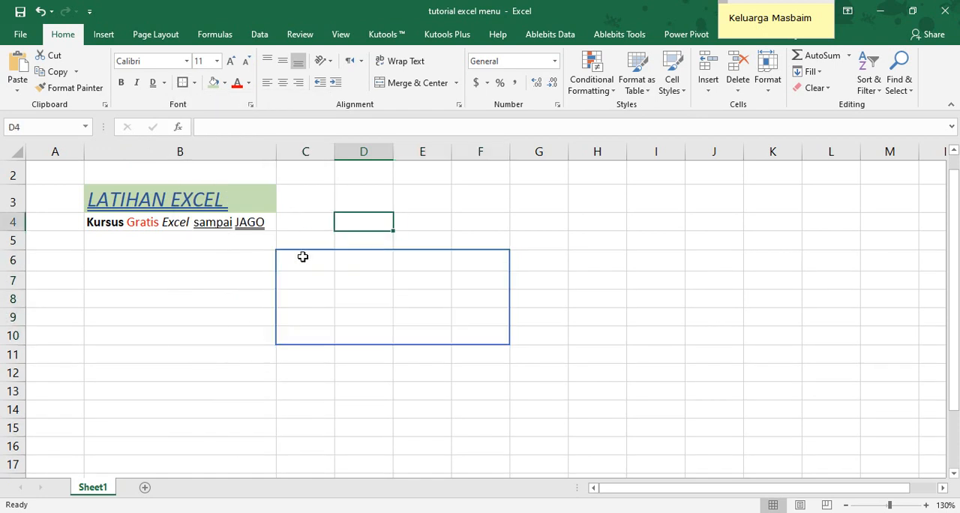
left_click(302, 257)
mouse_move(385, 262)
left_mouse_down()
mouse_move(497, 319)
mouse_move(485, 337)
left_mouse_up()
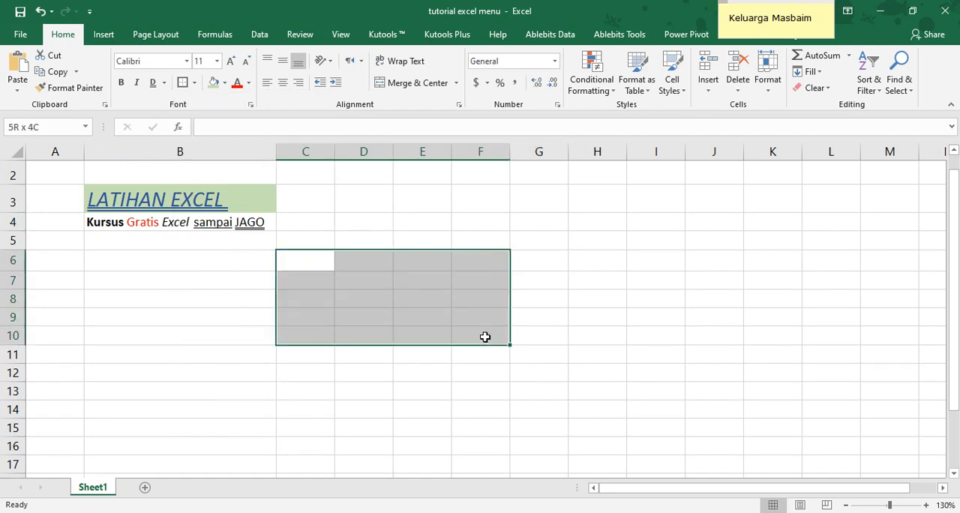
left_click(395, 239)
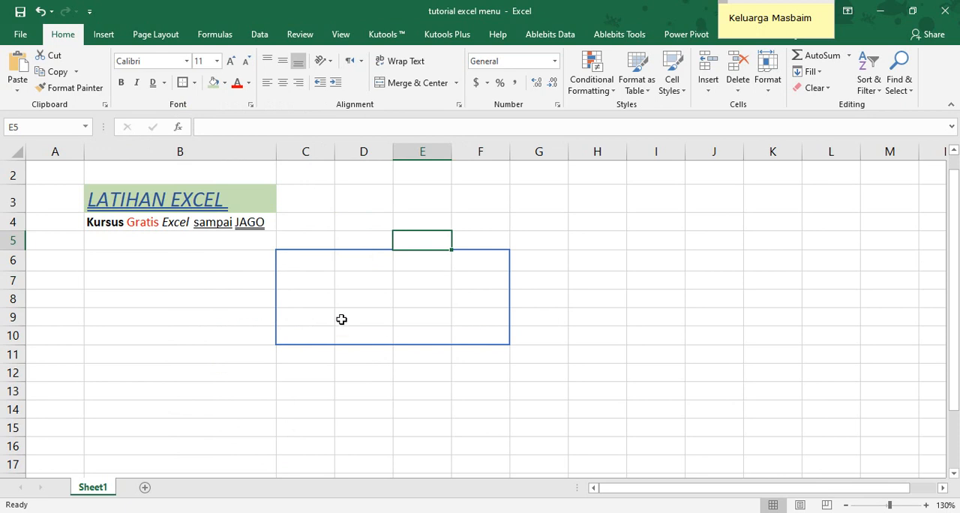
Set the border line color to Automatic and draw a border along the top edge of C6:F6
mouse_move(301, 265)
left_mouse_down()
mouse_move(488, 320)
mouse_move(488, 332)
left_mouse_up()
left_click(194, 83)
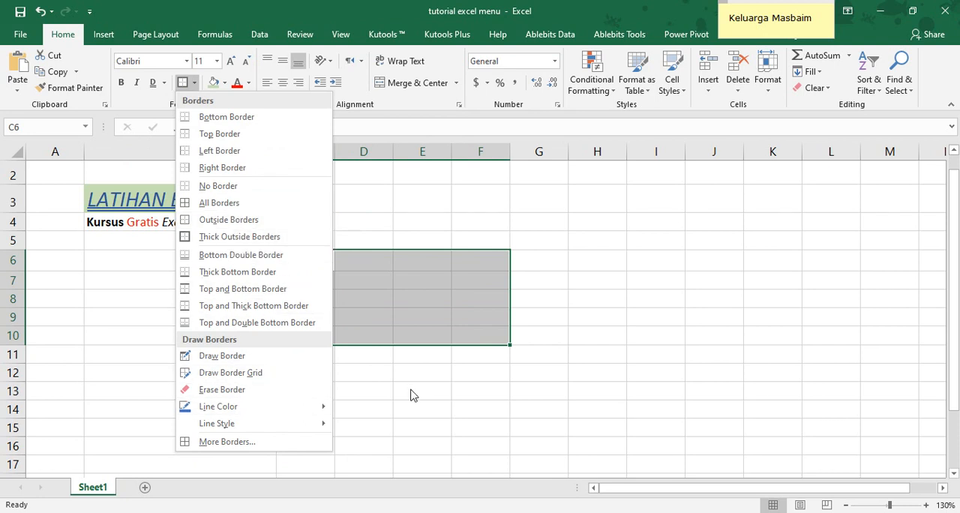
mouse_move(275, 412)
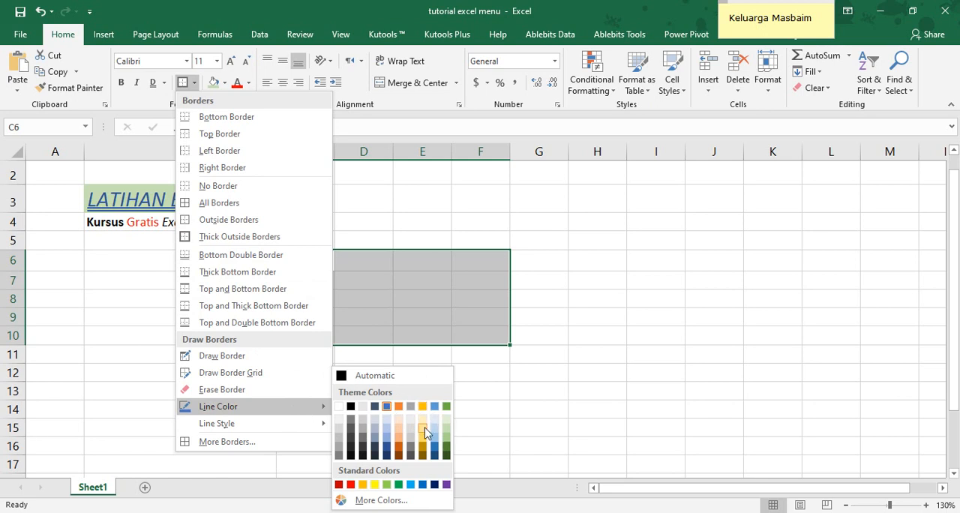
left_click(360, 377)
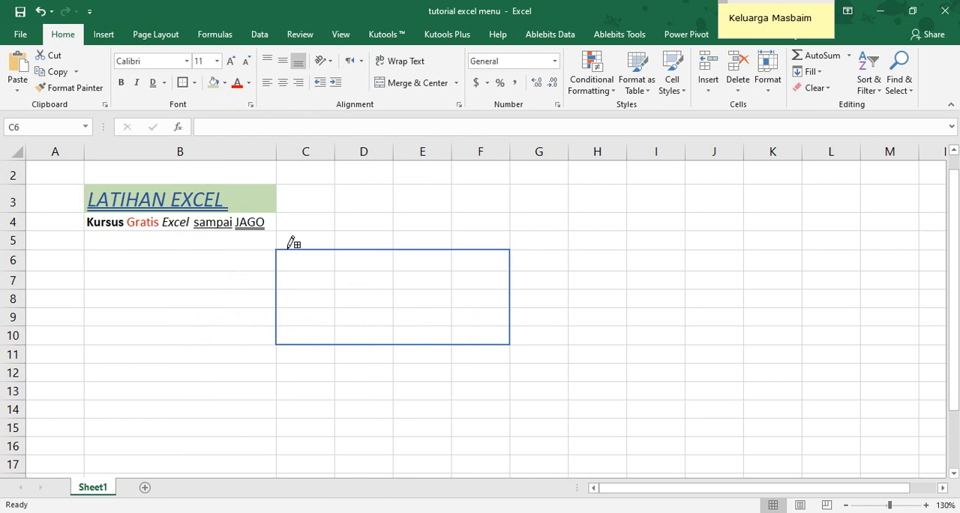
left_click(299, 250)
left_click_drag(299, 250, 510, 249)
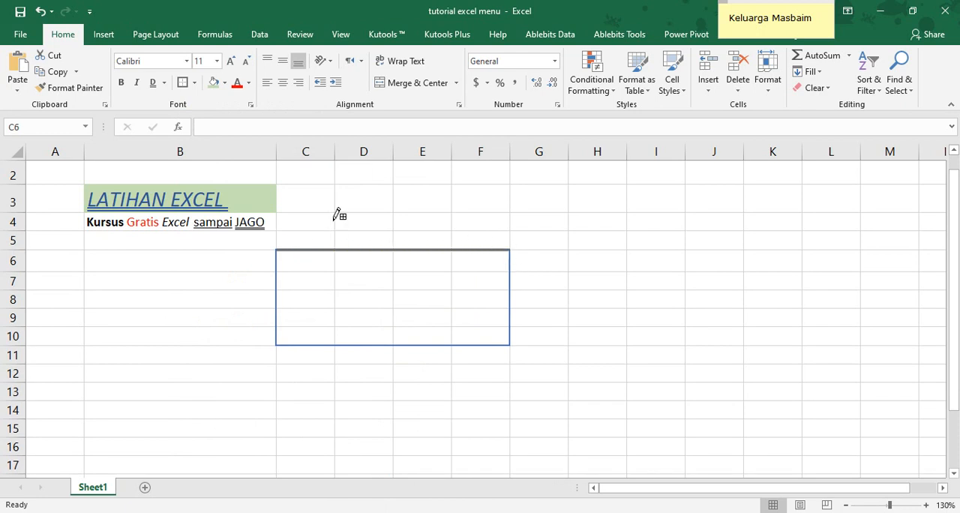
Choose the medium-weight solid line style and draw borders on C6's left edge and in a staircase from C7 to F9
left_click(194, 83)
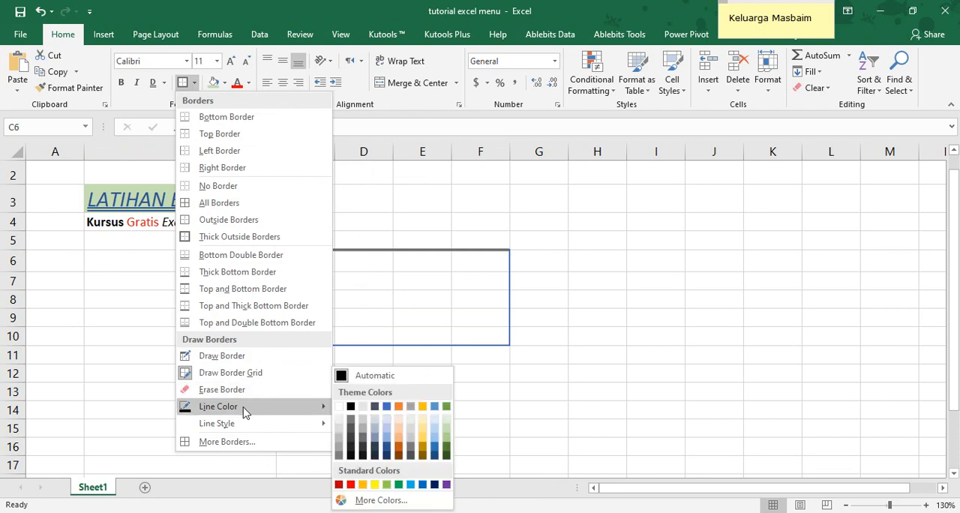
mouse_move(244, 424)
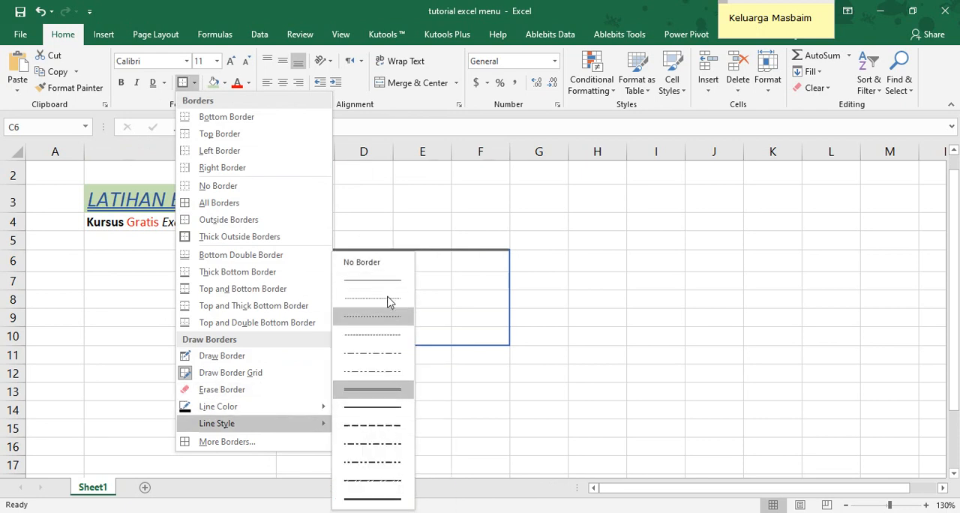
left_click(387, 412)
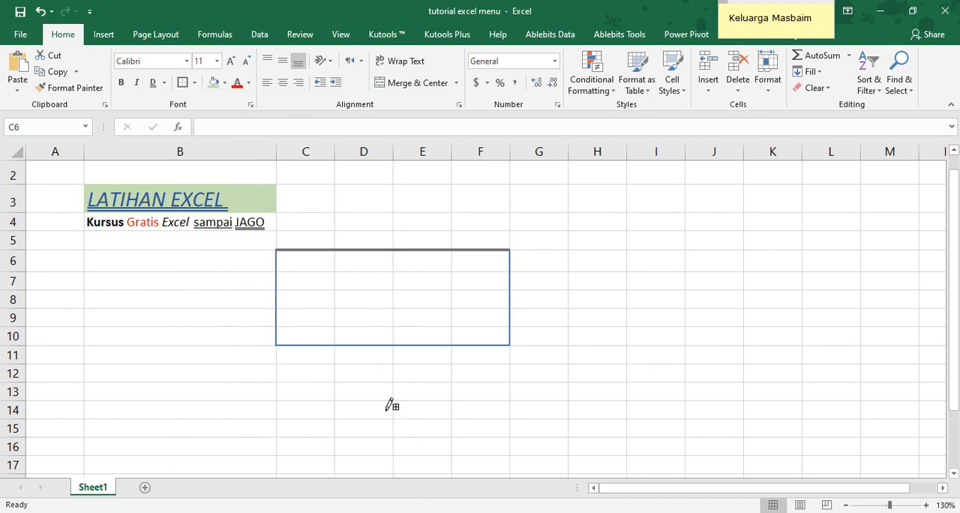
left_click(276, 261)
left_click_drag(335, 288, 393, 314)
left_click(421, 309)
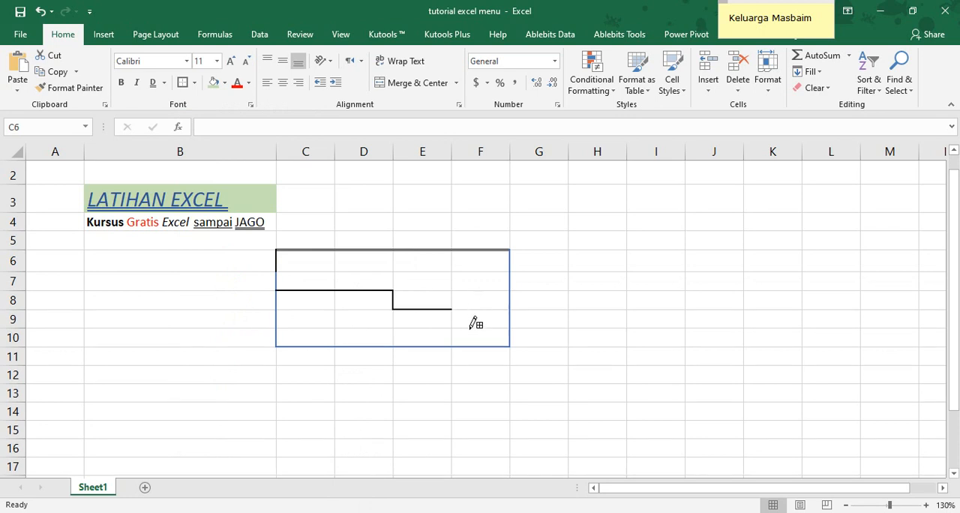
left_click(453, 318)
left_click(472, 327)
Erase the staircase border segments below C7 and D7, beside D8, and below E8
left_click(194, 82)
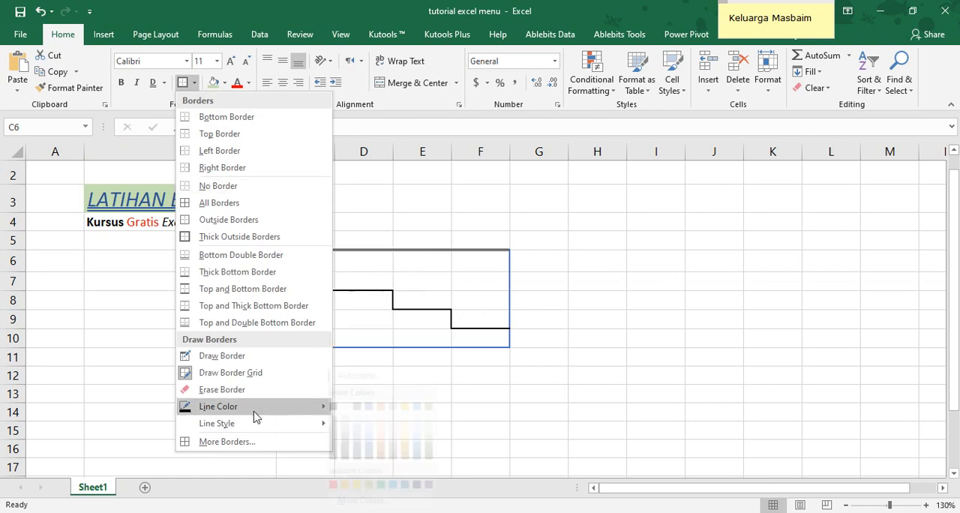
mouse_move(255, 426)
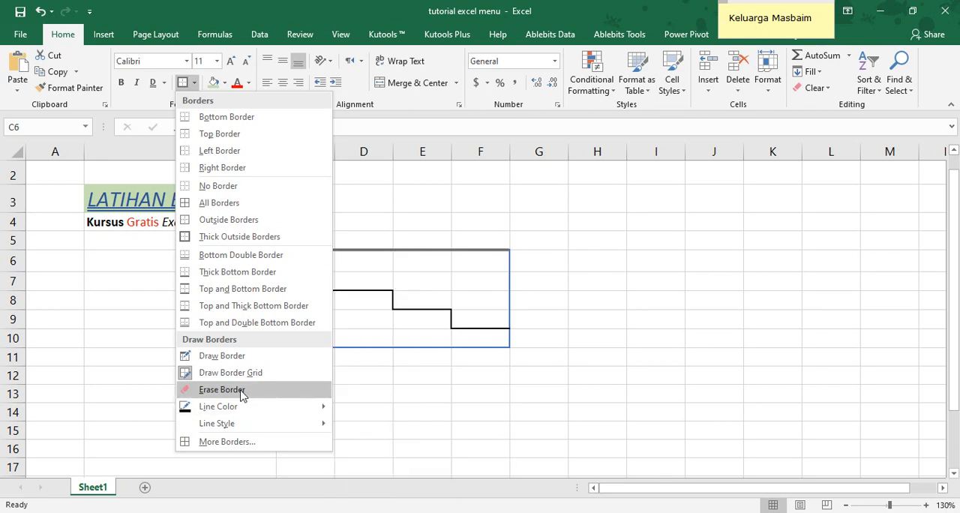
left_click(222, 389)
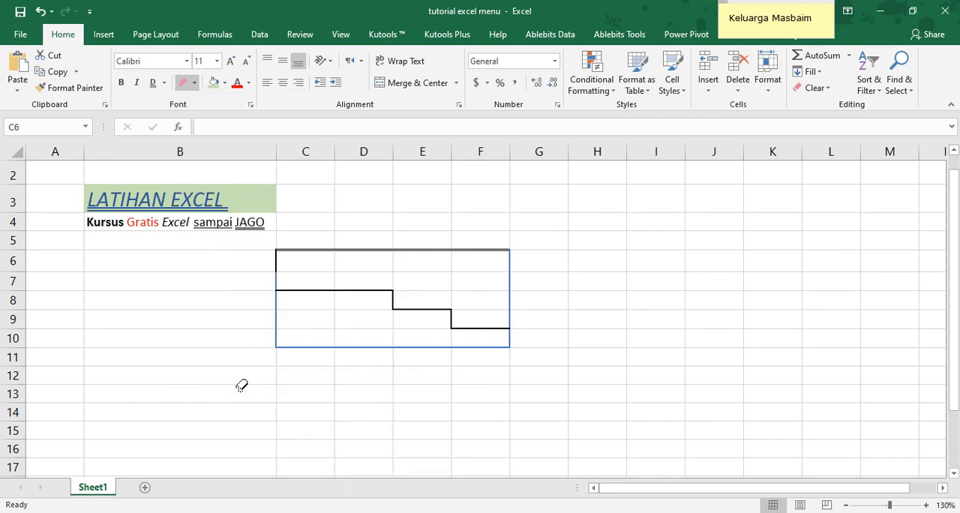
left_click(323, 291)
left_click(358, 289)
left_click(392, 303)
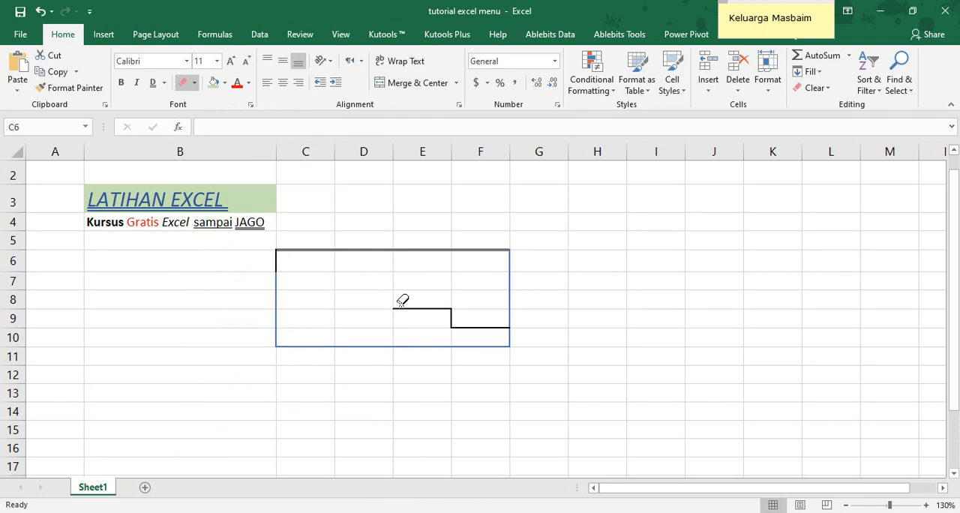
left_click(402, 307)
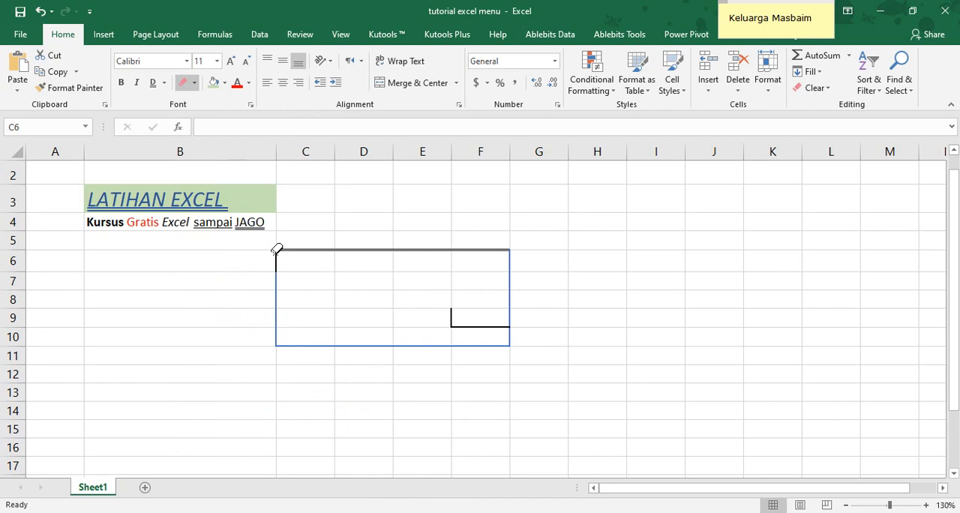
Erase the top border of C6:F6 and the right border of F6:F8
left_click(282, 249)
left_click(341, 248)
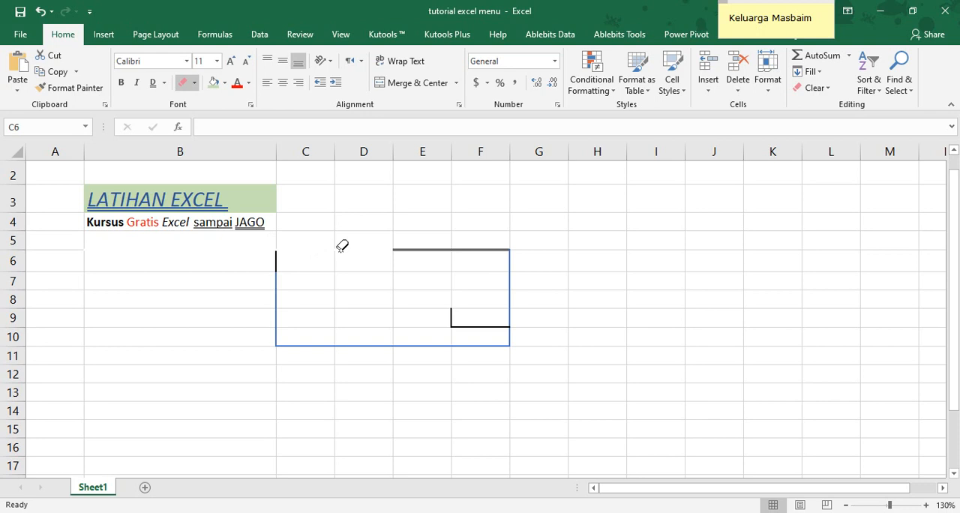
left_click(395, 249)
left_click(459, 249)
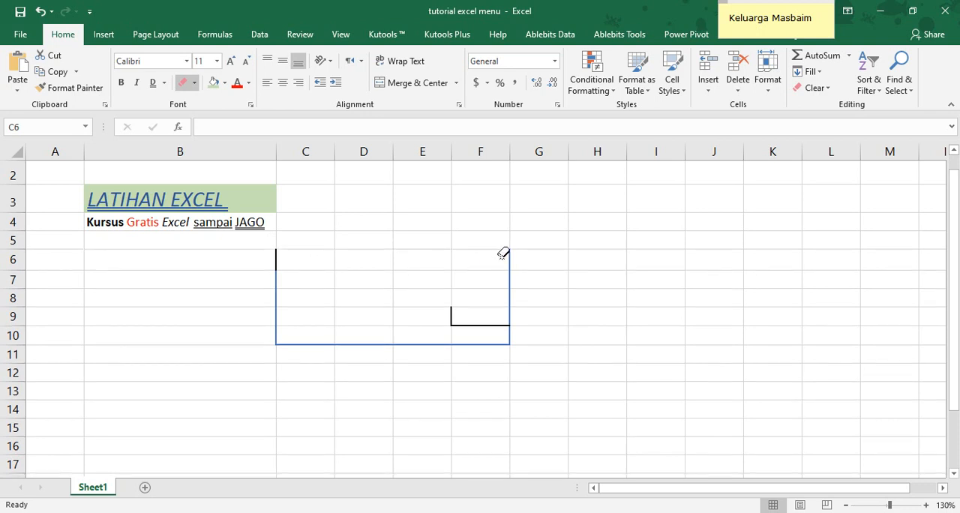
mouse_move(542, 257)
left_mouse_down()
mouse_move(497, 275)
mouse_move(511, 300)
left_mouse_up()
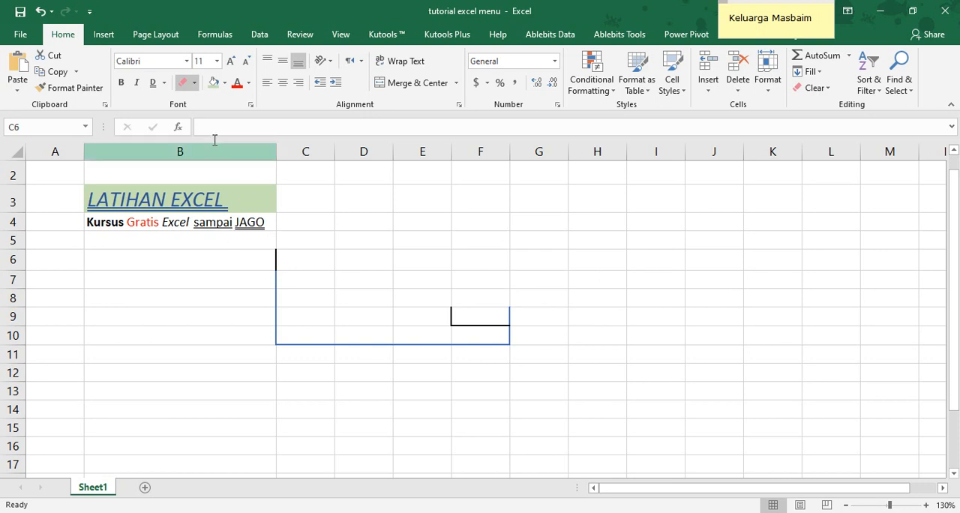
Draw border grids over D4:F6 and H4:H9 using Draw Border Grid
left_click(194, 83)
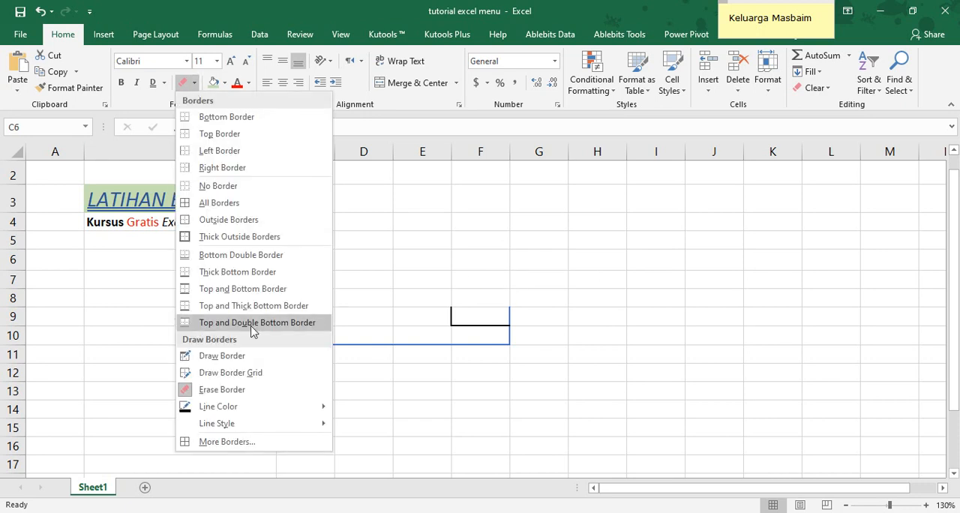
mouse_move(254, 428)
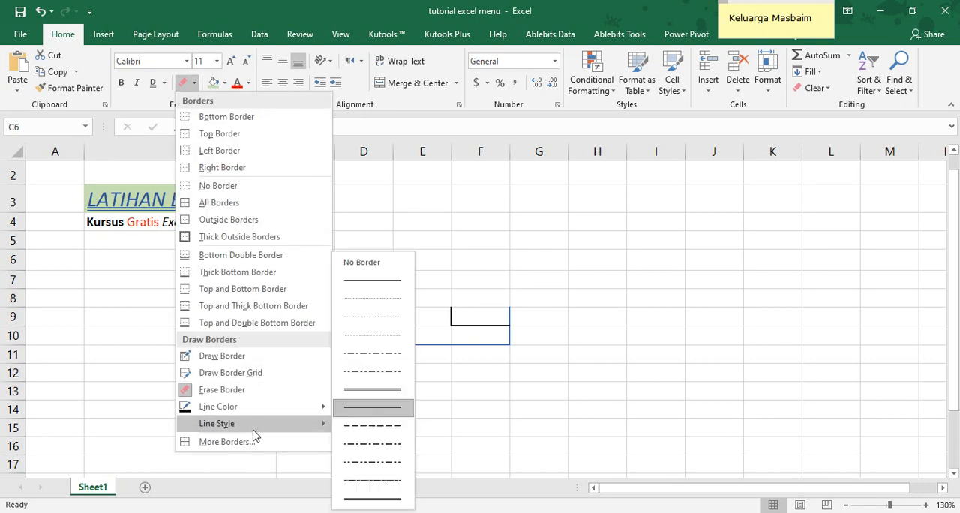
left_click(262, 373)
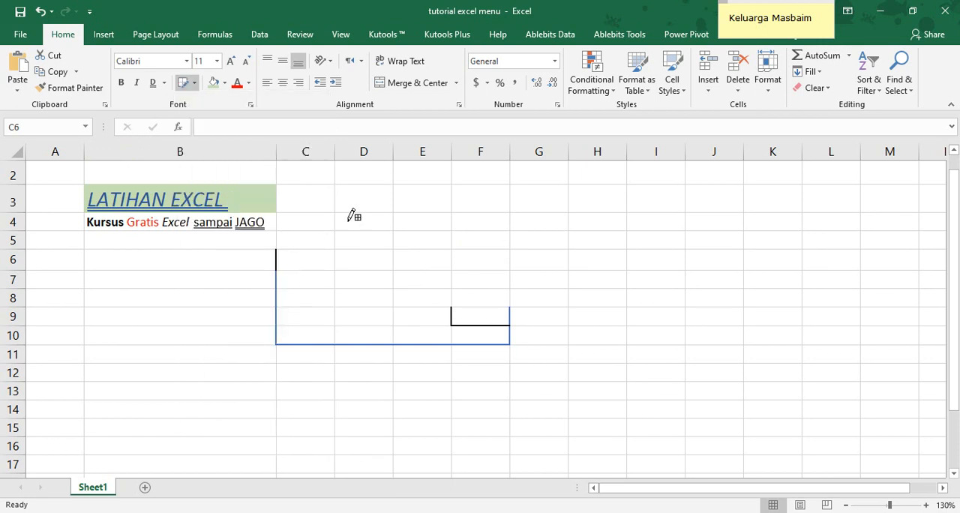
mouse_move(354, 214)
left_mouse_down()
mouse_move(373, 240)
mouse_move(496, 249)
left_mouse_up()
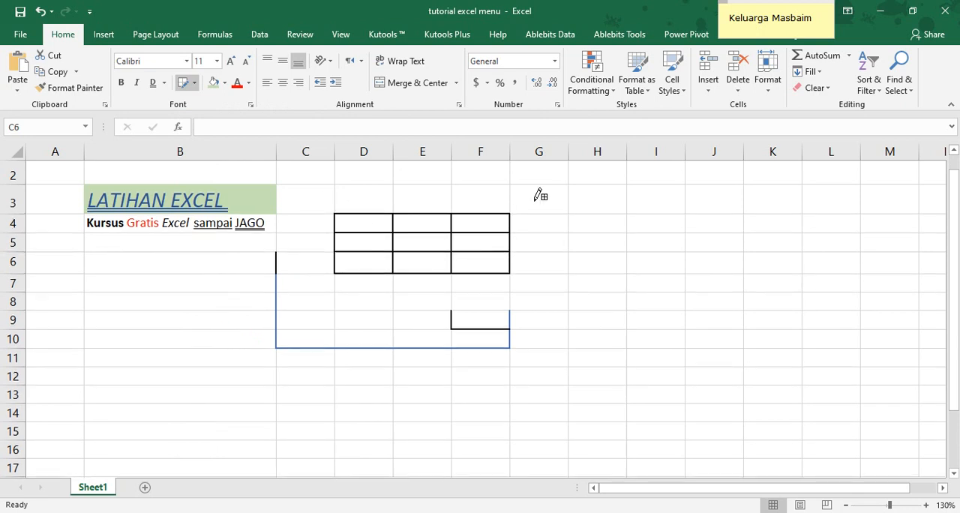
mouse_move(593, 200)
left_mouse_down()
mouse_move(602, 208)
mouse_move(604, 322)
left_mouse_up()
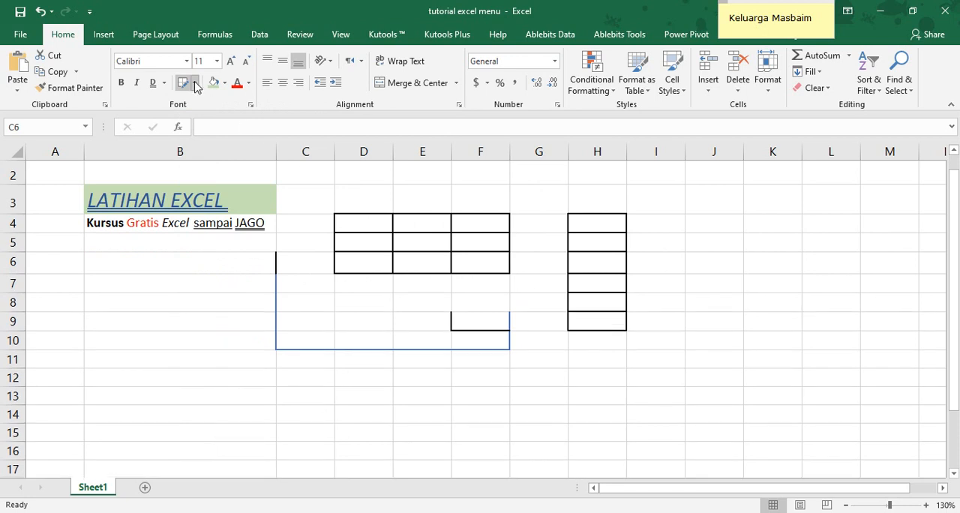
Use Draw Border to draw a stepped line below D7, beside D8, and below E8
left_click(194, 82)
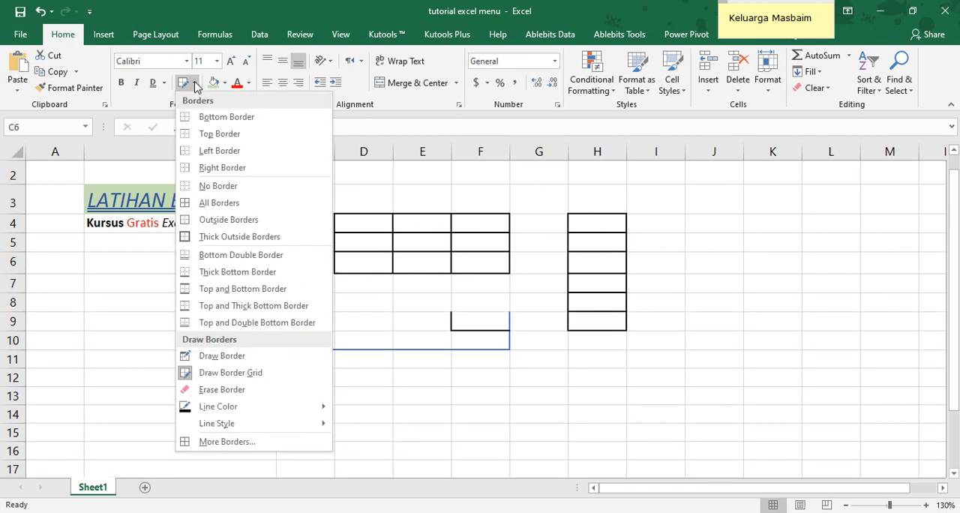
left_click(226, 361)
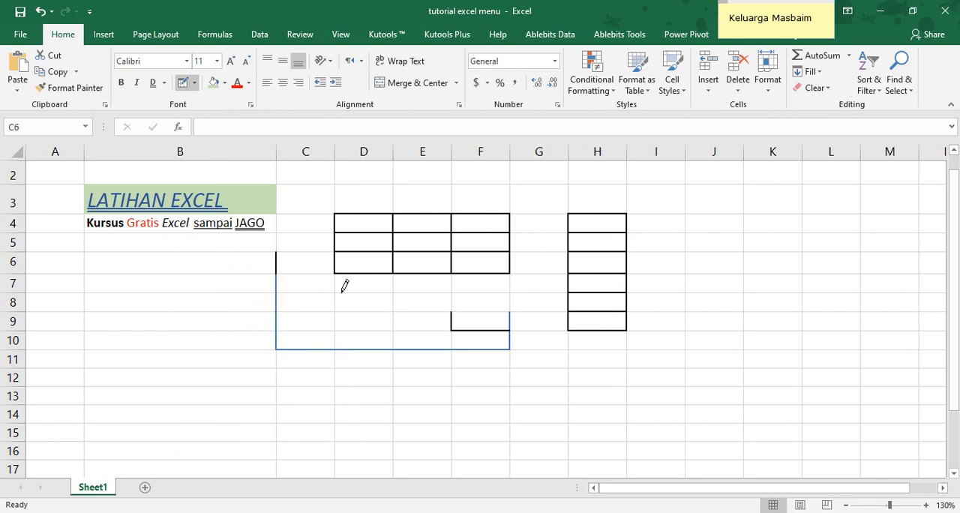
mouse_move(345, 289)
left_mouse_down()
mouse_move(383, 287)
mouse_move(394, 310)
mouse_move(448, 311)
left_mouse_up()
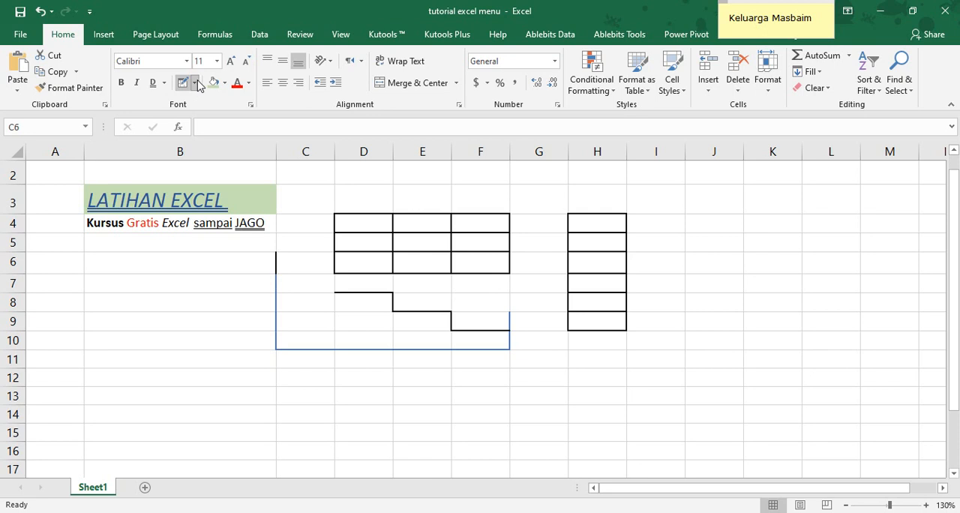
left_click(195, 82)
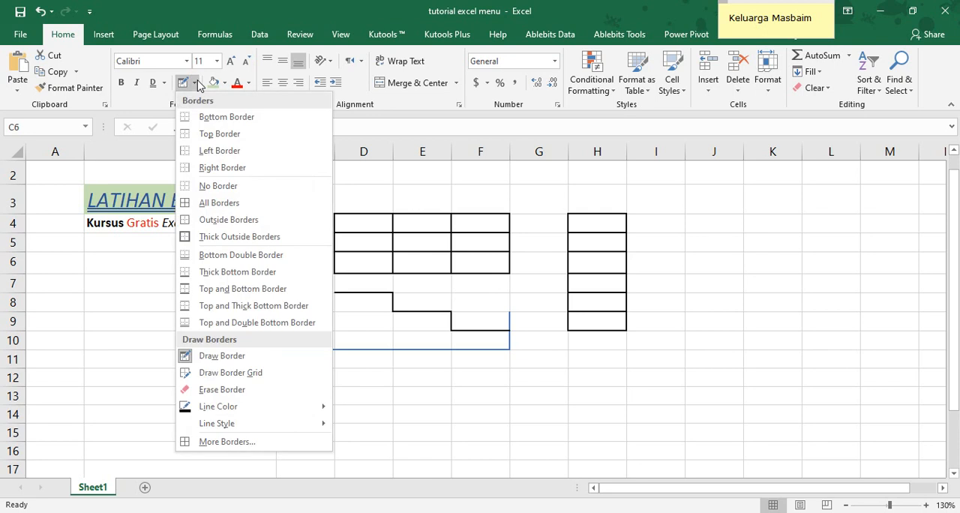
left_click(246, 444)
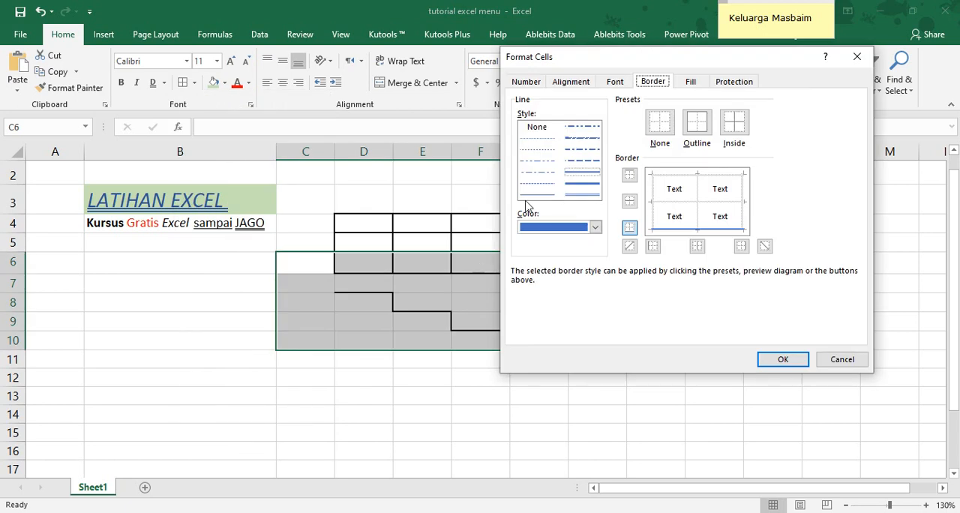
left_click(840, 359)
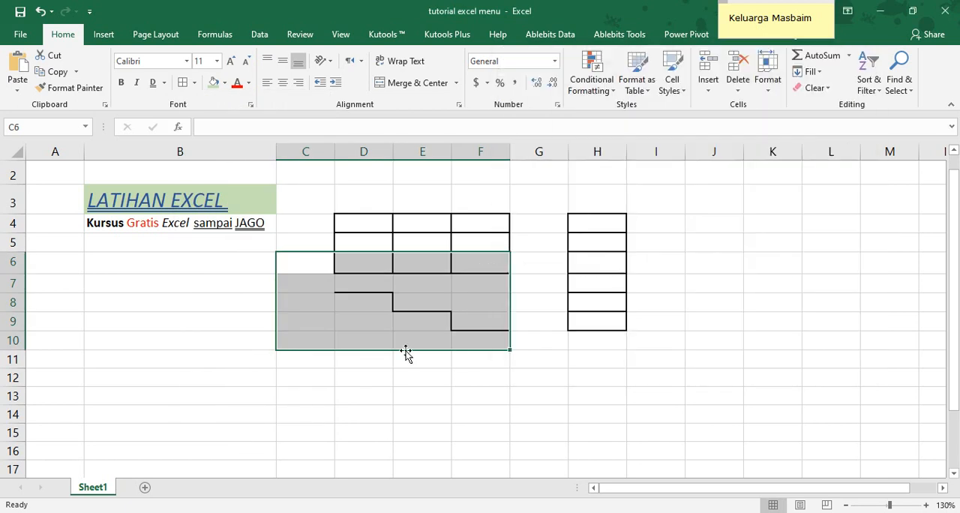
left_click(349, 354)
Clear all borders from C6:F10 with the None preset in Format Cells
left_click_drag(288, 257, 473, 336)
left_click(193, 83)
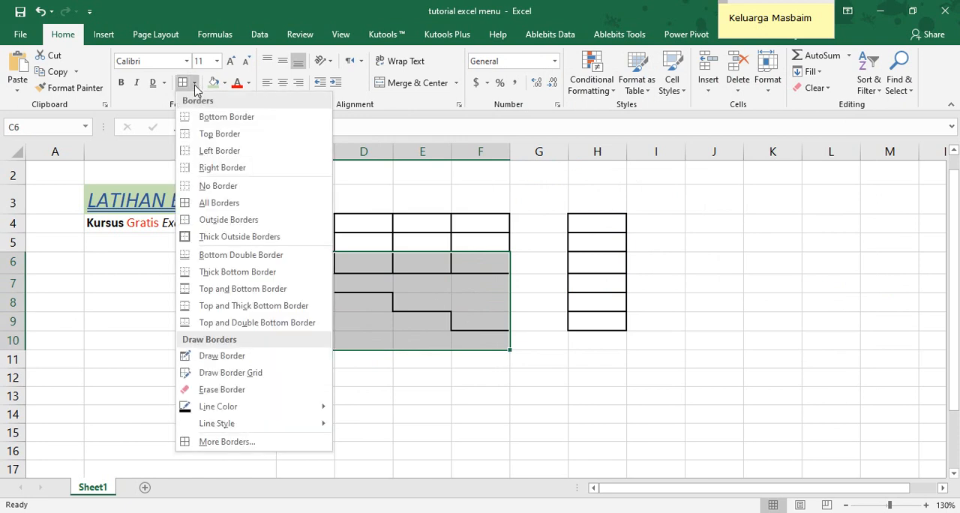
left_click(216, 442)
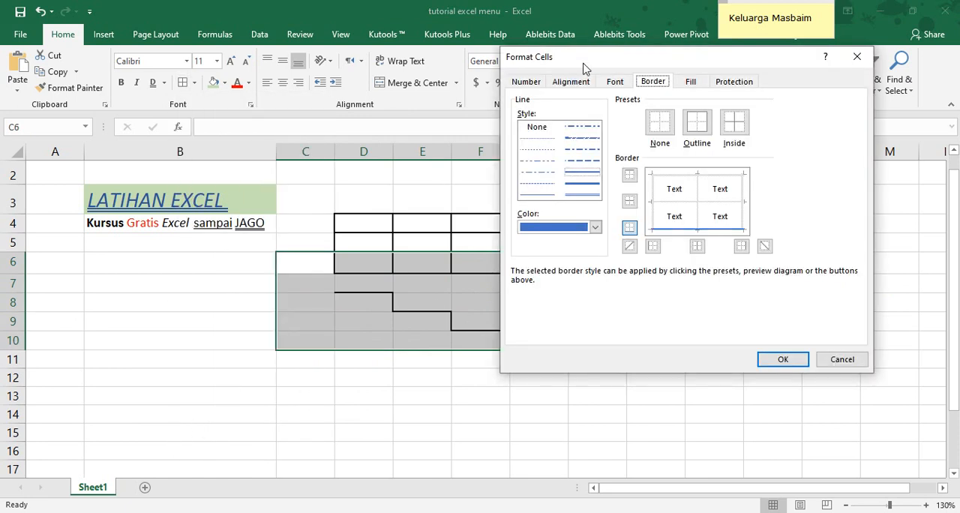
left_click_drag(584, 66, 624, 70)
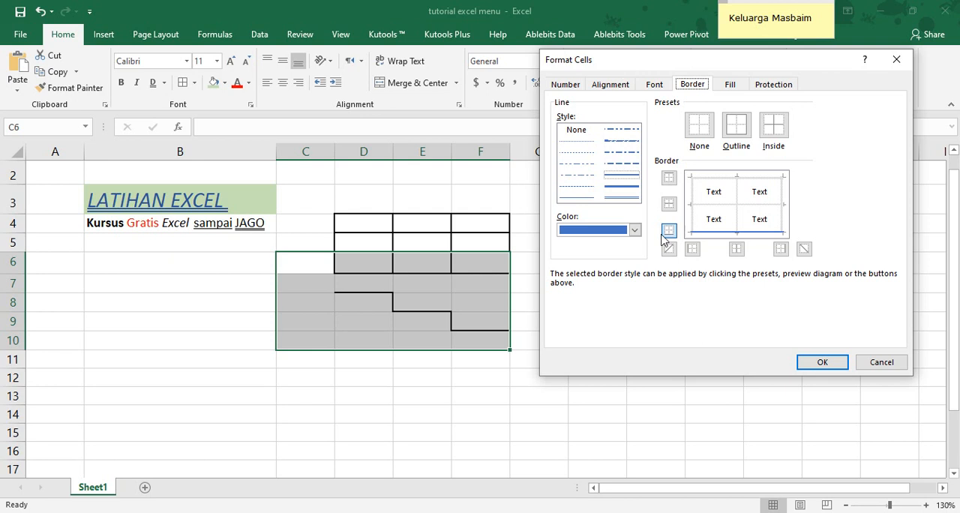
left_click(699, 131)
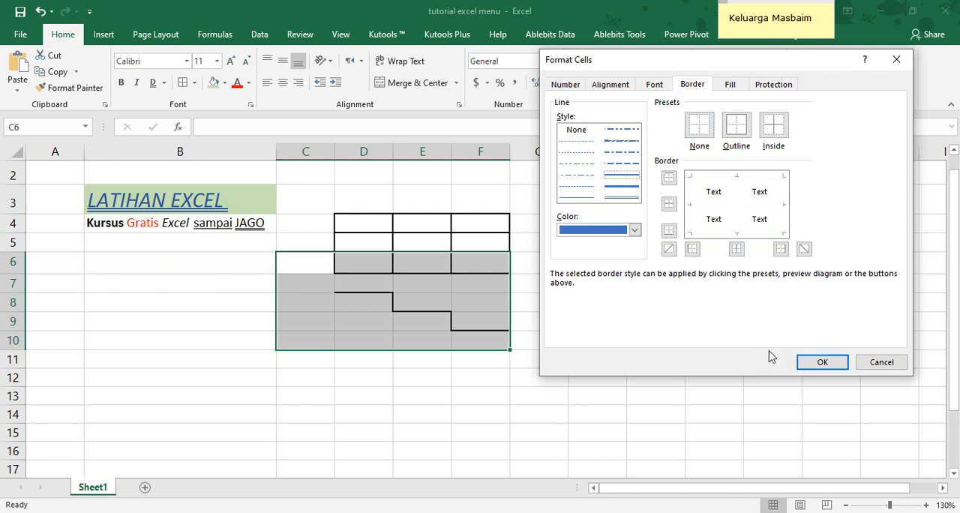
left_click(813, 362)
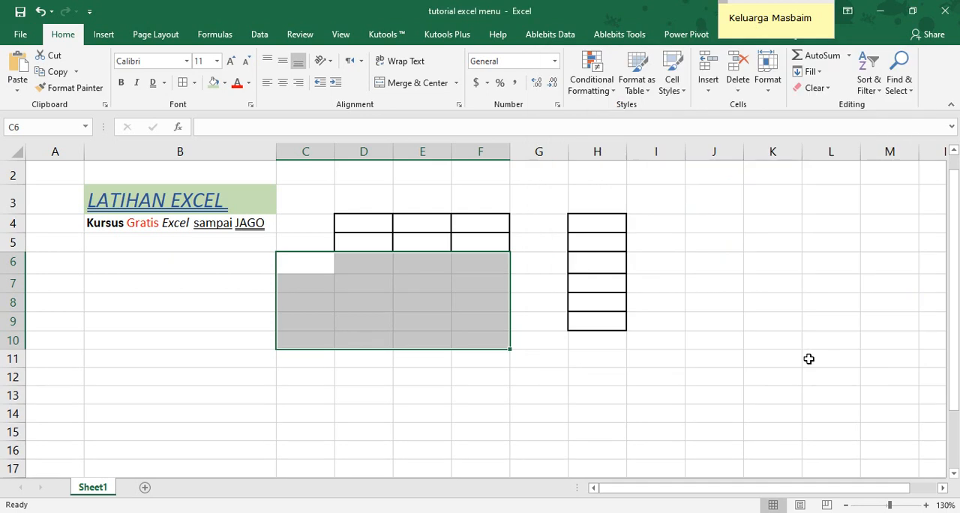
In Format Cells for C6:F10, set a thin left border, a thick inside vertical border and a double right border
left_click(194, 84)
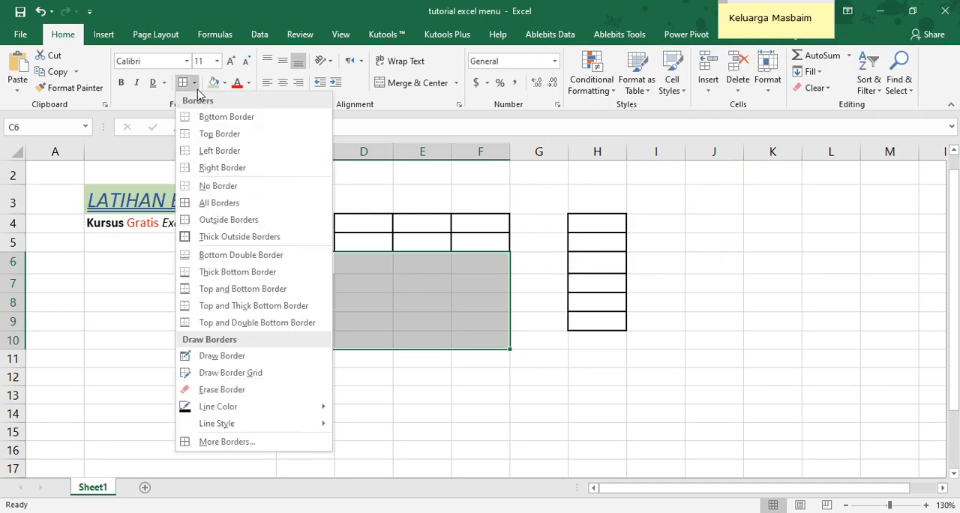
left_click(218, 440)
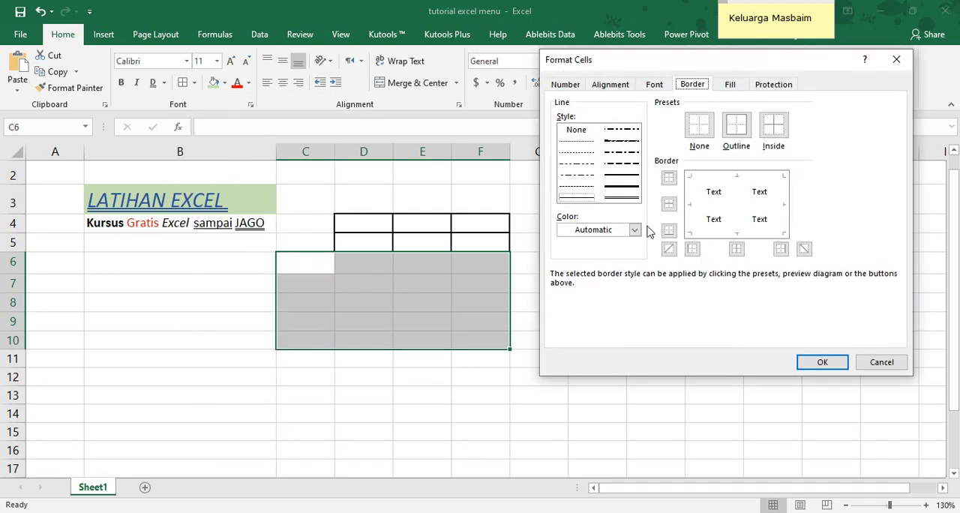
left_click(690, 217)
left_click(620, 194)
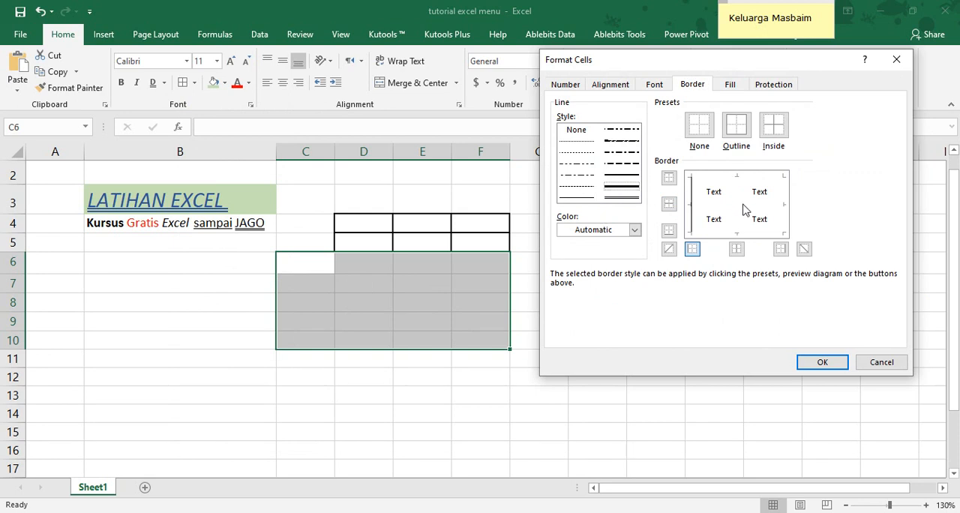
left_click(742, 210)
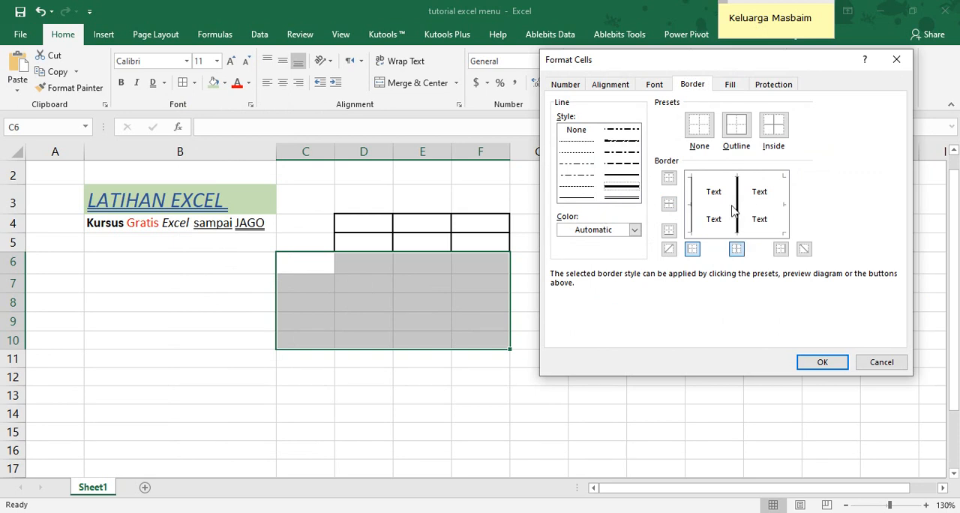
left_click(628, 201)
left_click(784, 204)
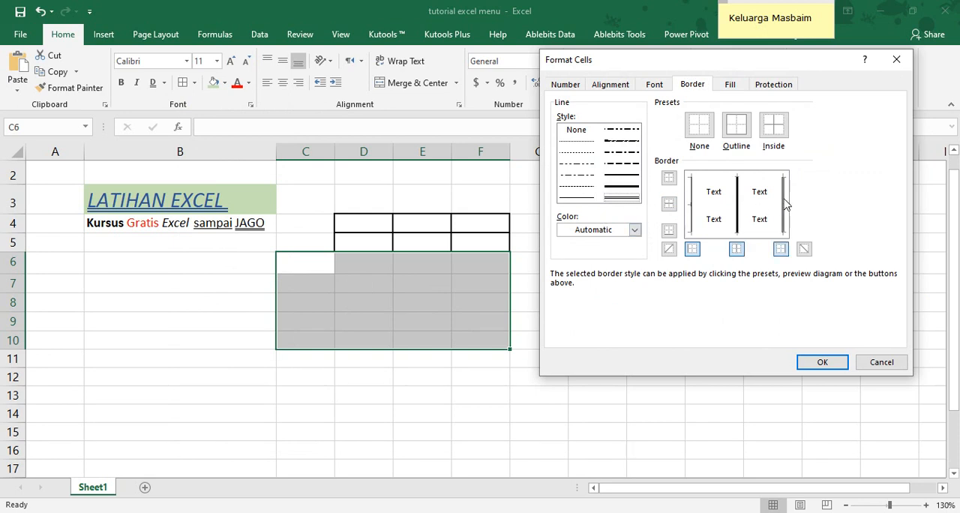
Set a medium dashed top border, with slanted dash-dot lines for the bottom and inside horizontal borders
left_click(624, 163)
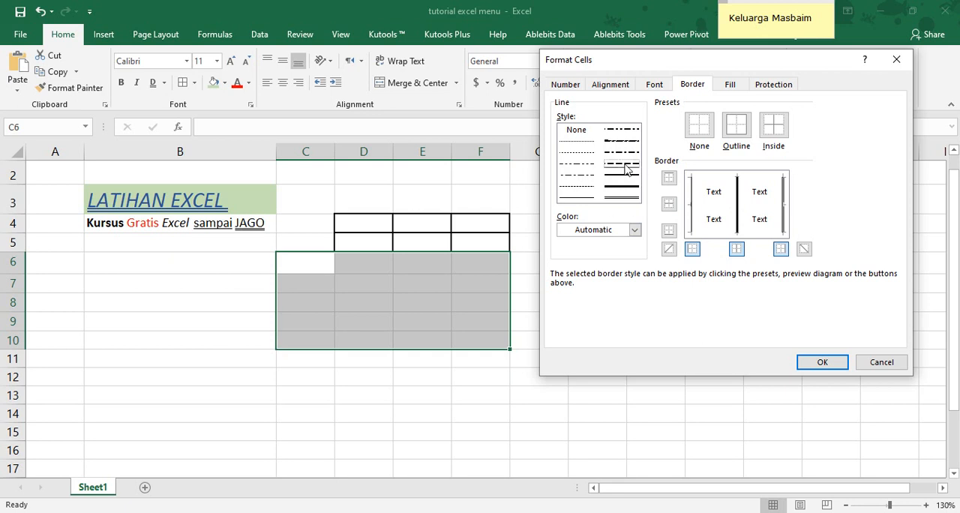
left_click(752, 180)
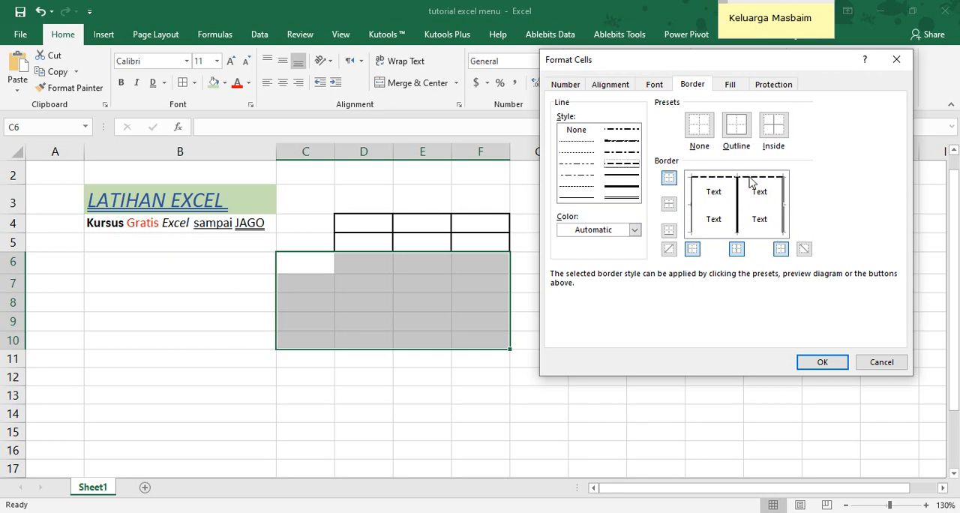
left_click(628, 142)
left_click(759, 231)
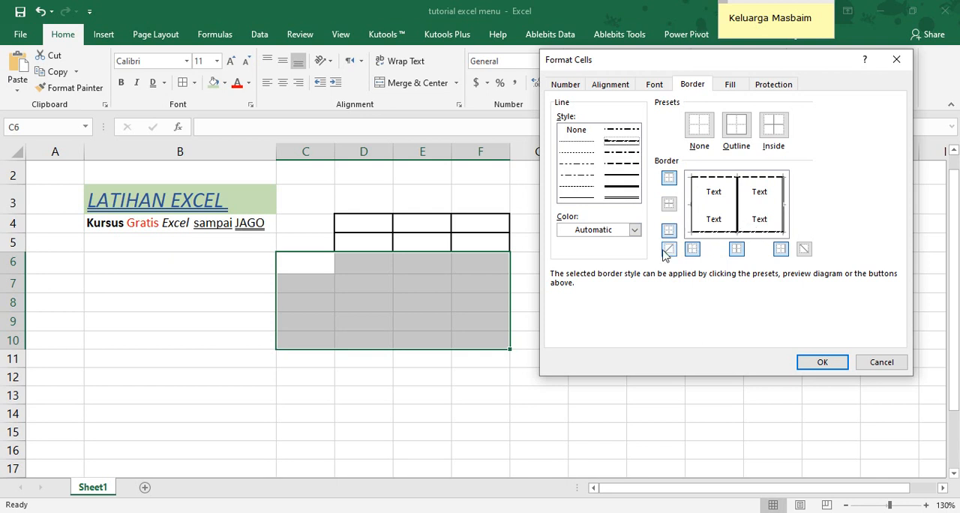
left_click(717, 216)
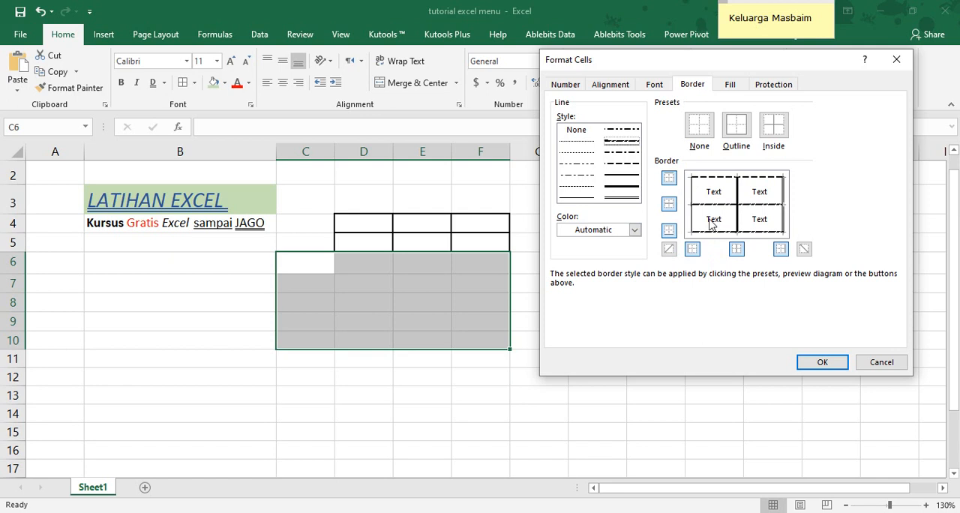
Add a medium upward diagonal and a thick downward diagonal to the cells, and apply the borders to C6:F10
left_click(712, 223)
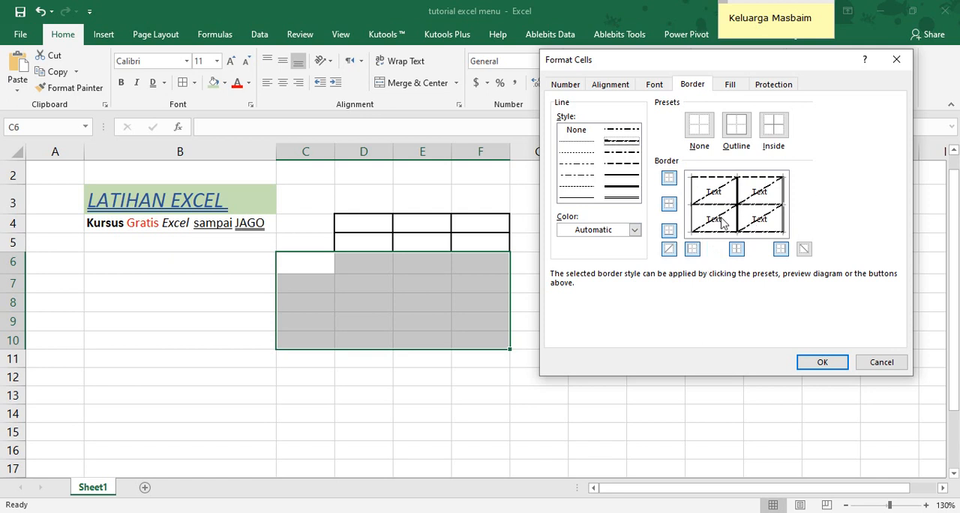
left_click(760, 197)
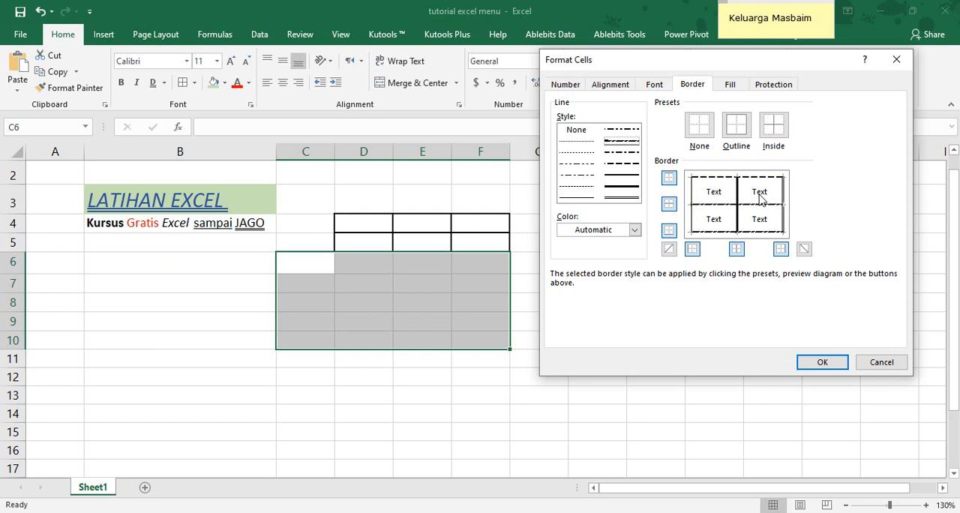
left_click(634, 177)
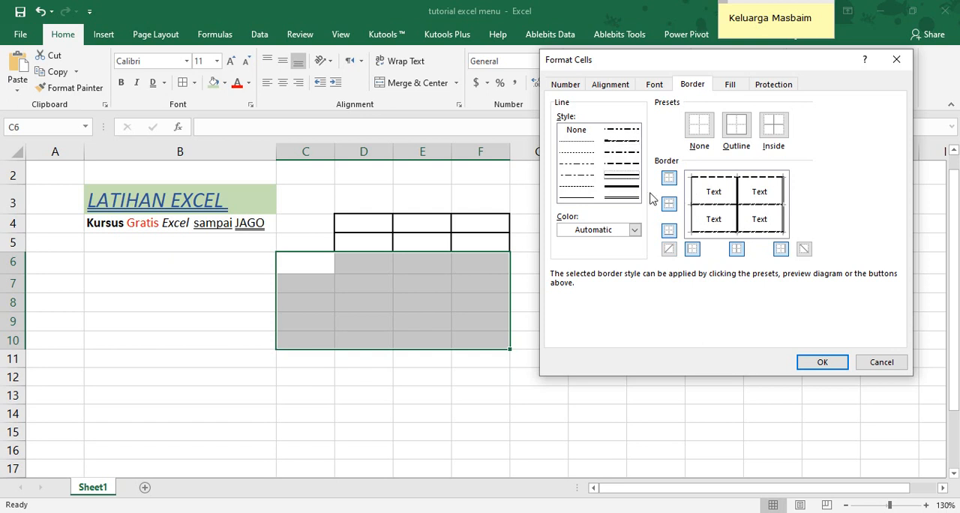
left_click(716, 224)
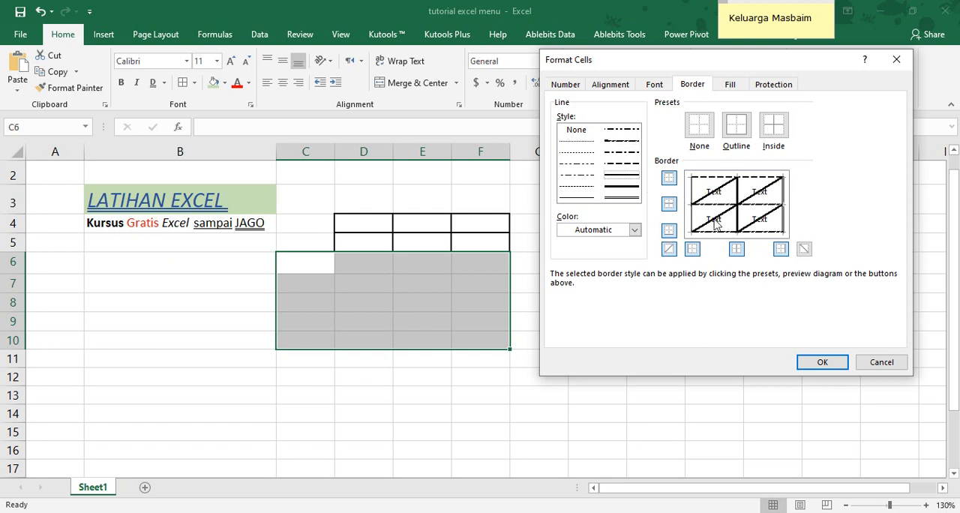
left_click(630, 188)
left_click(718, 225)
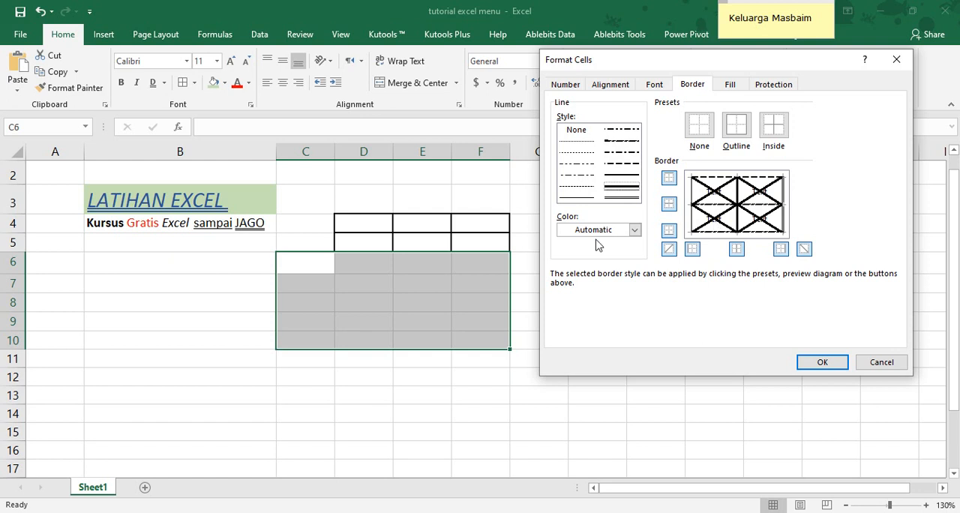
left_click(820, 361)
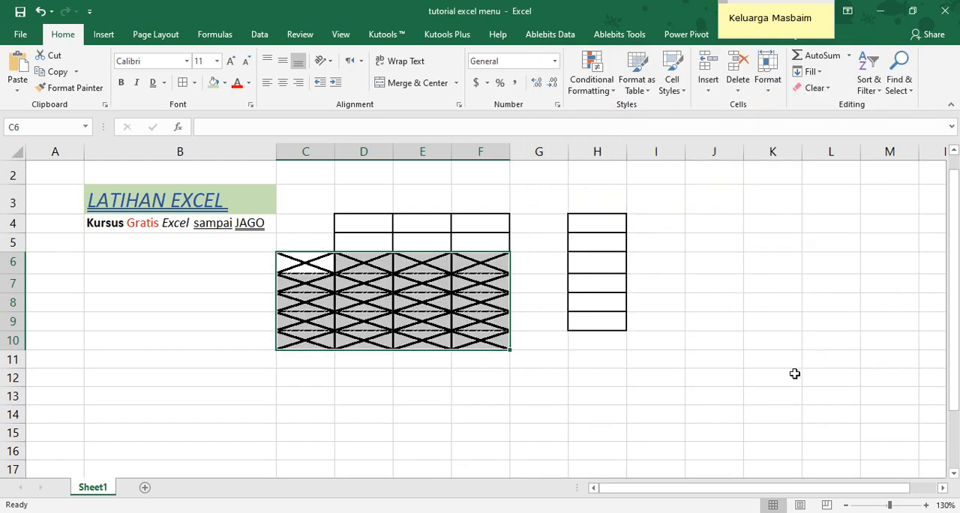
Delete columns C through H to remove all the practice borders
left_click(474, 399)
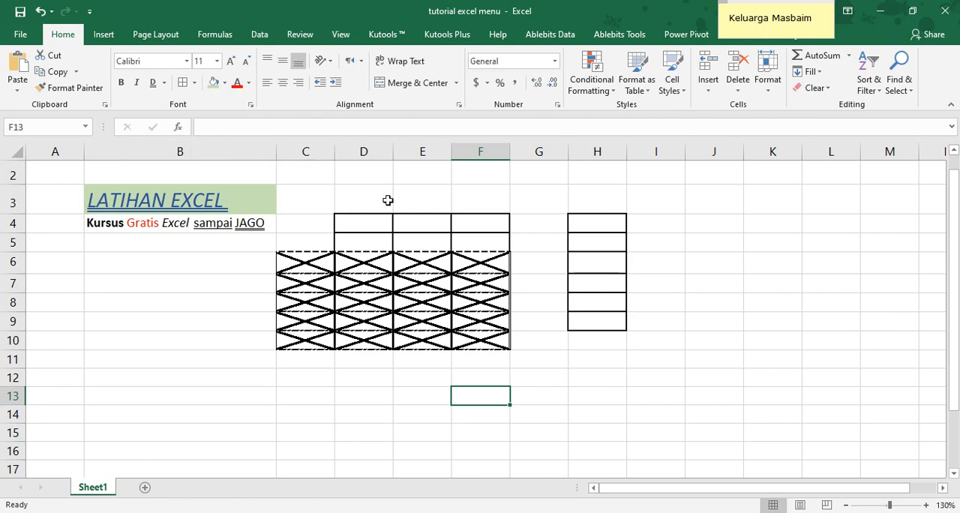
left_click_drag(308, 151, 606, 155)
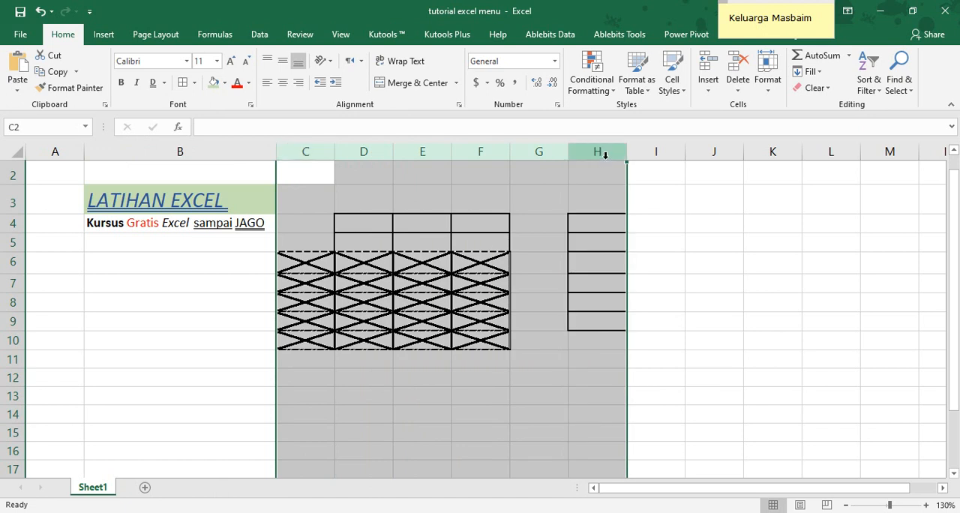
right_click(606, 155)
left_click(661, 270)
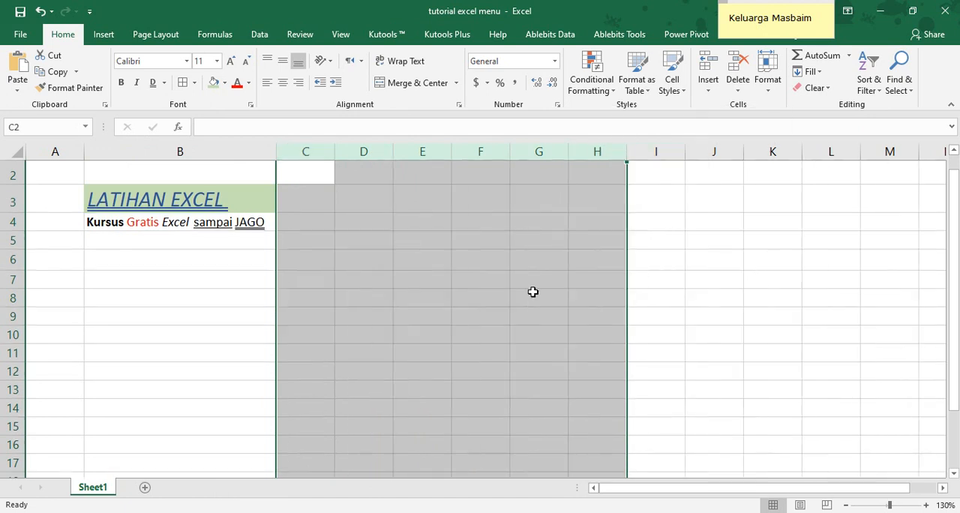
left_click(337, 300)
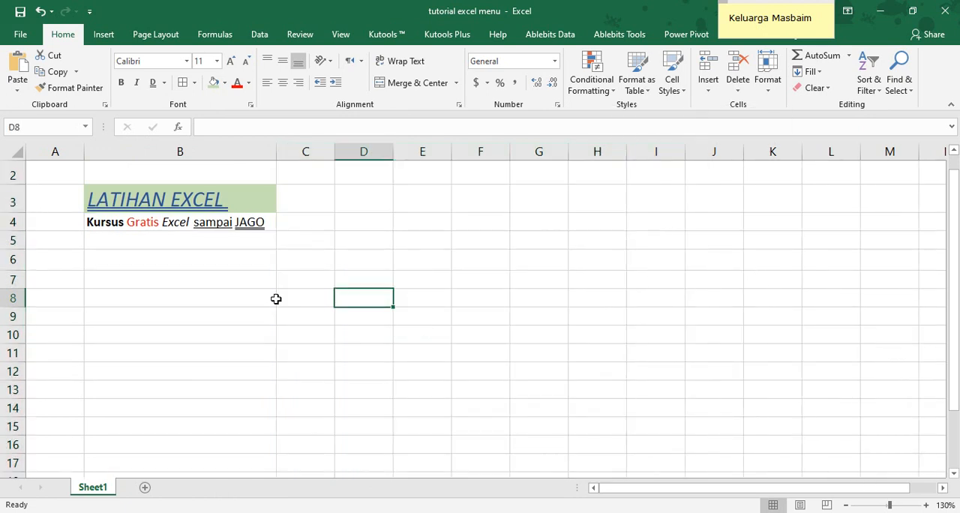
Enter the header "Nama Barang" in cell B6
left_click(181, 258)
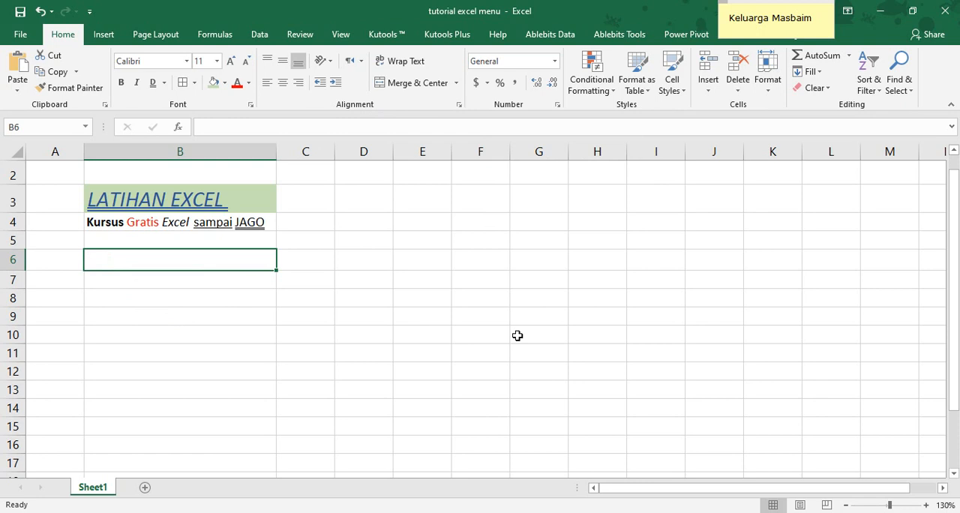
type("Nama ")
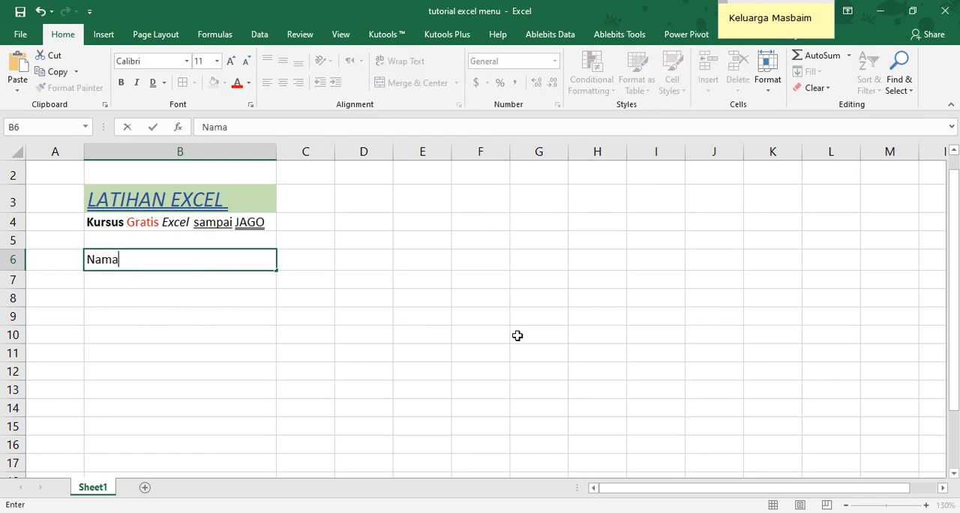
type("Barang")
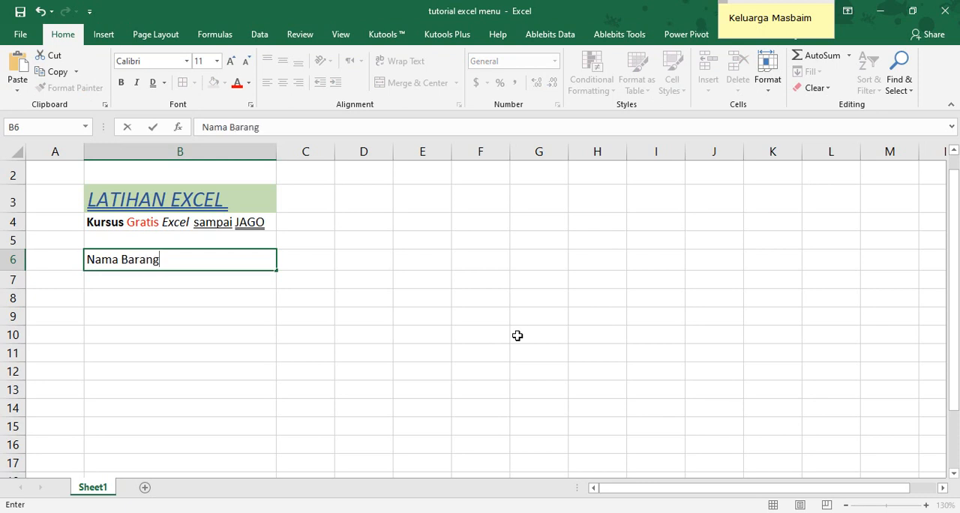
key("Return")
List the items "Mie Ayam", "Mi Kuah" and "MI instan" in B7:B9
type("M")
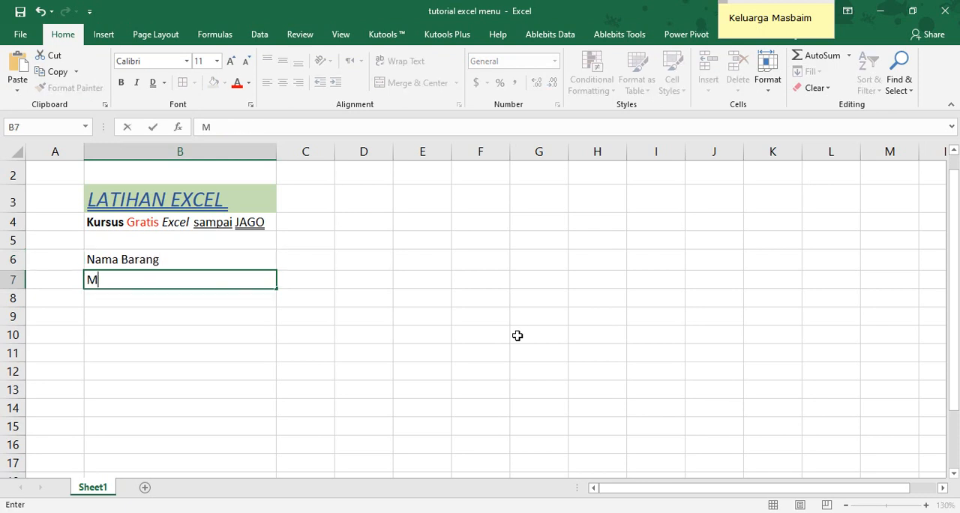
type("ie Ayam")
key("Return")
type("Mi Kuah")
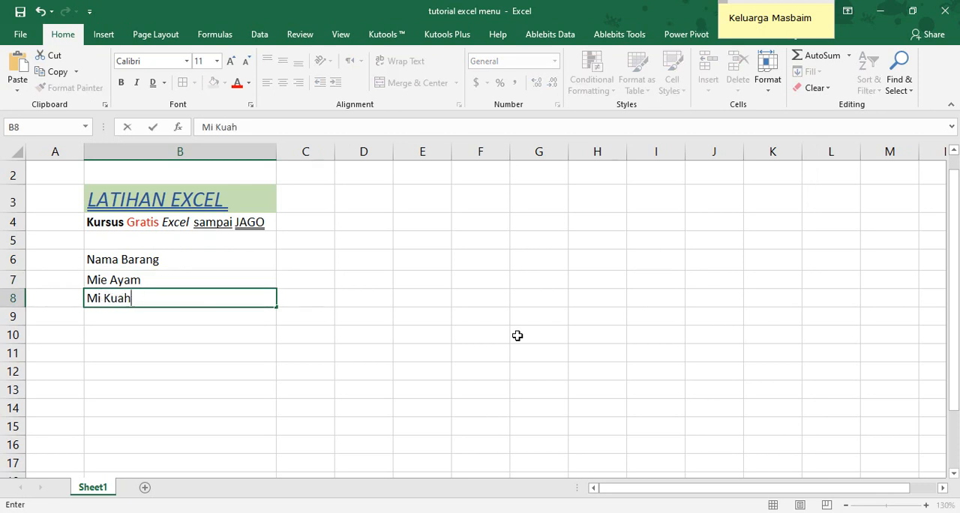
key("Return")
type("M")
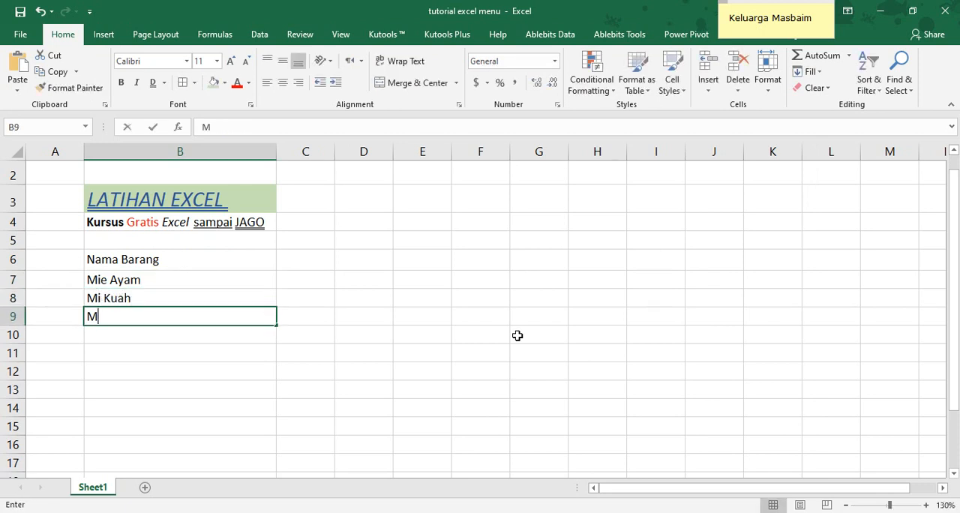
type("I instan")
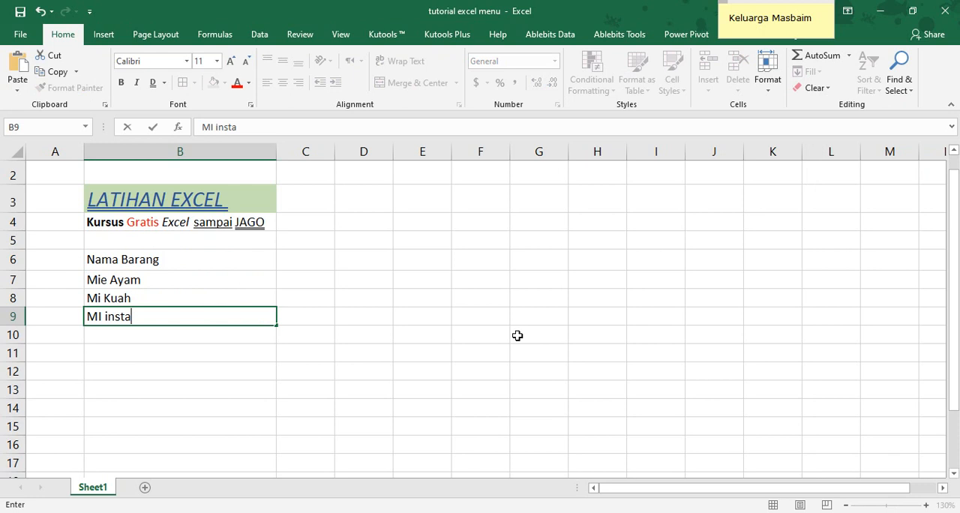
key("Return")
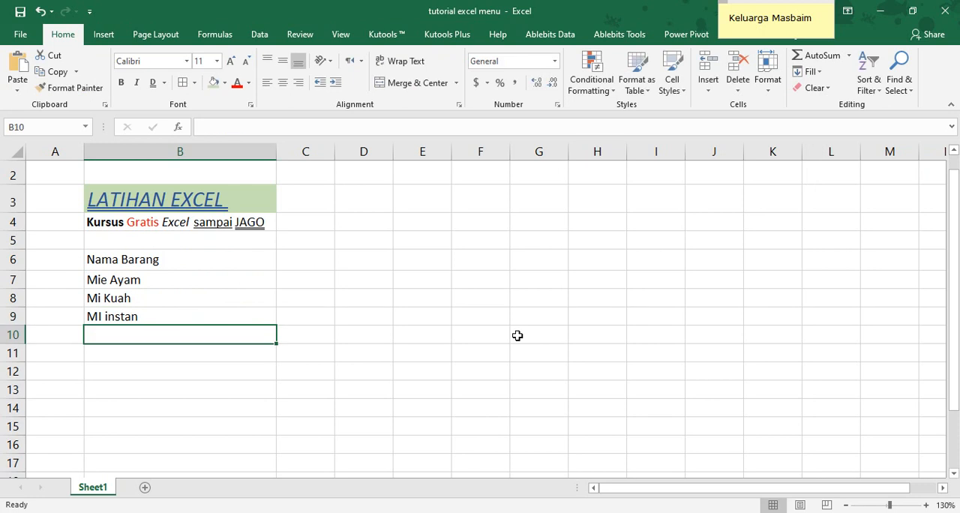
Continue the item list with "Kecap", "Saos", "Kecap Asin" and "Sarden" in B10:B13
type("Kecap")
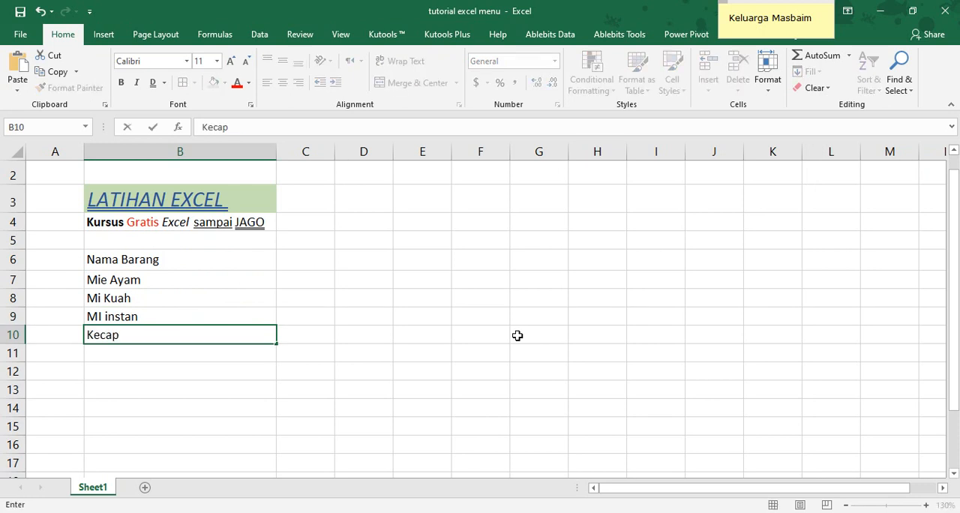
key("Return")
type("Saos")
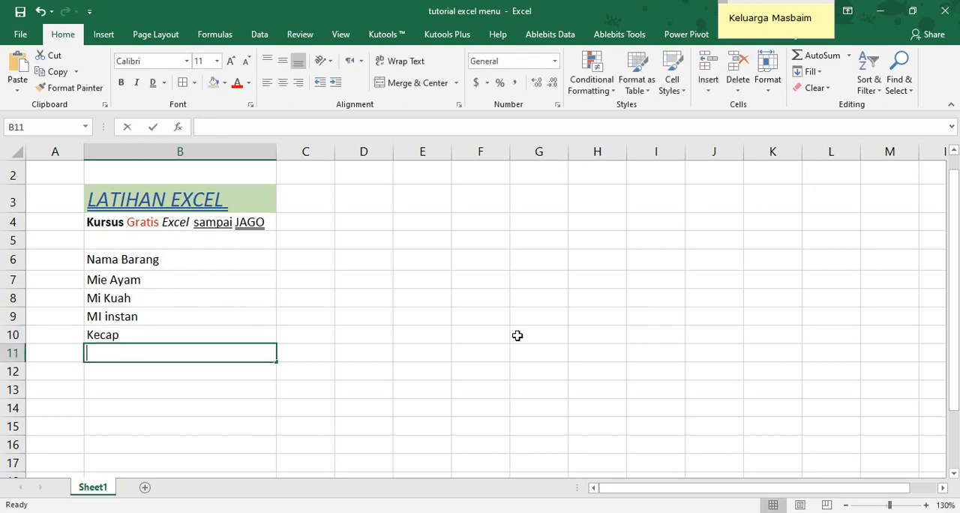
key("Return")
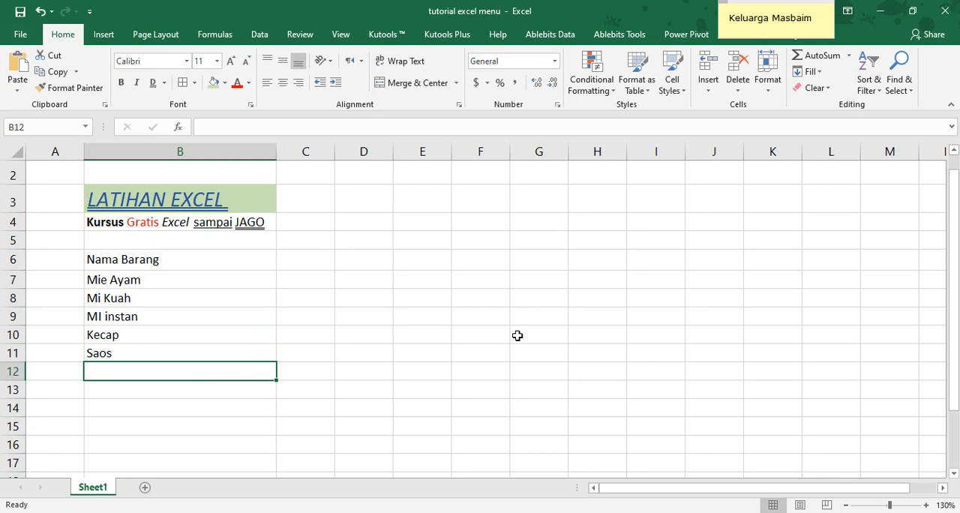
type("Kecap Asin")
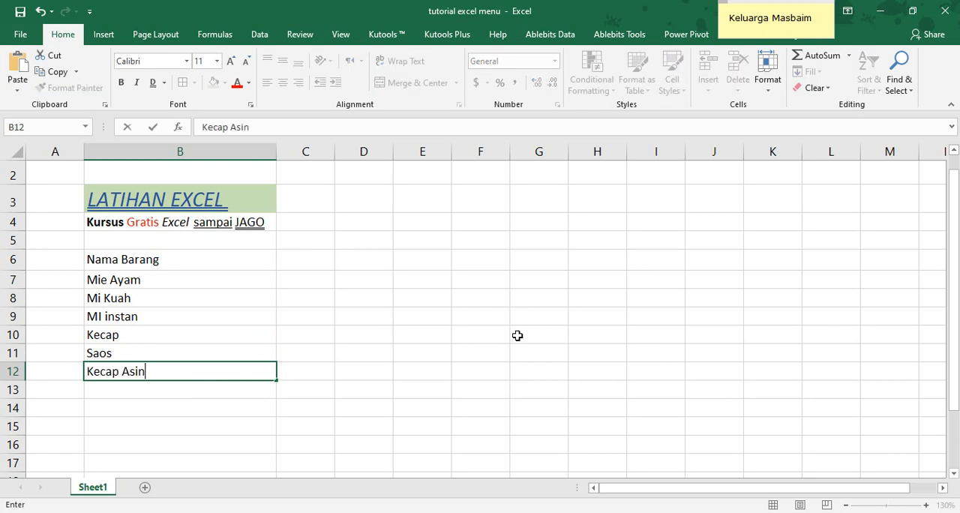
key("Return")
type("ar")
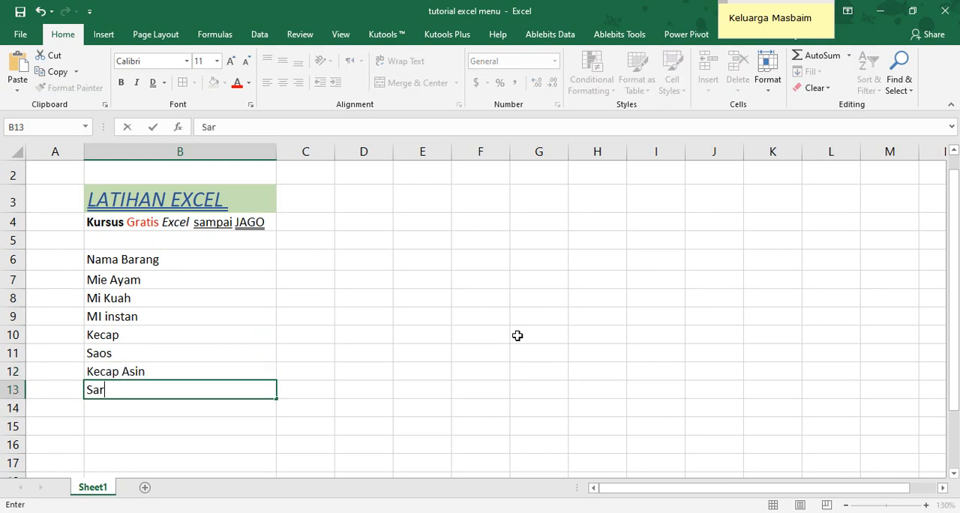
type("den")
key("Return")
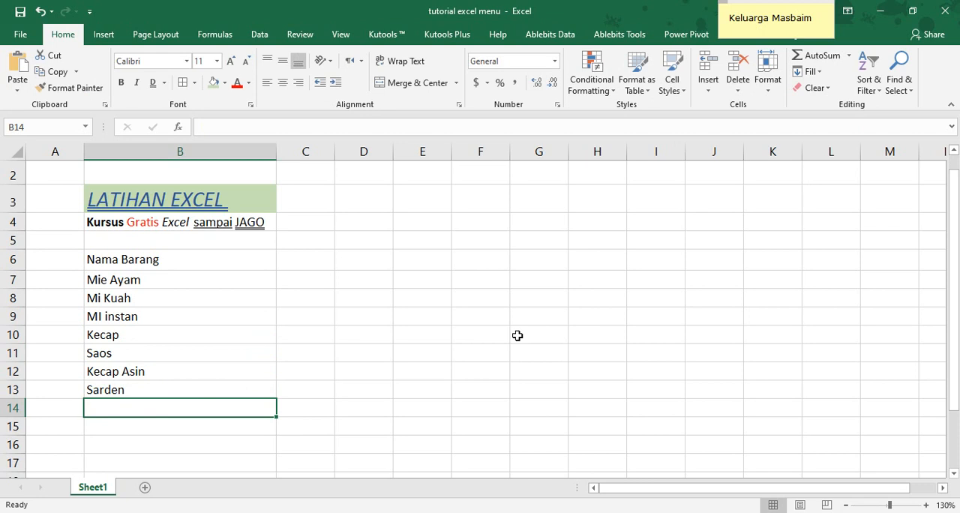
Give the "Nama Barang" header in B6 a light green fill and bold text
left_click(307, 260)
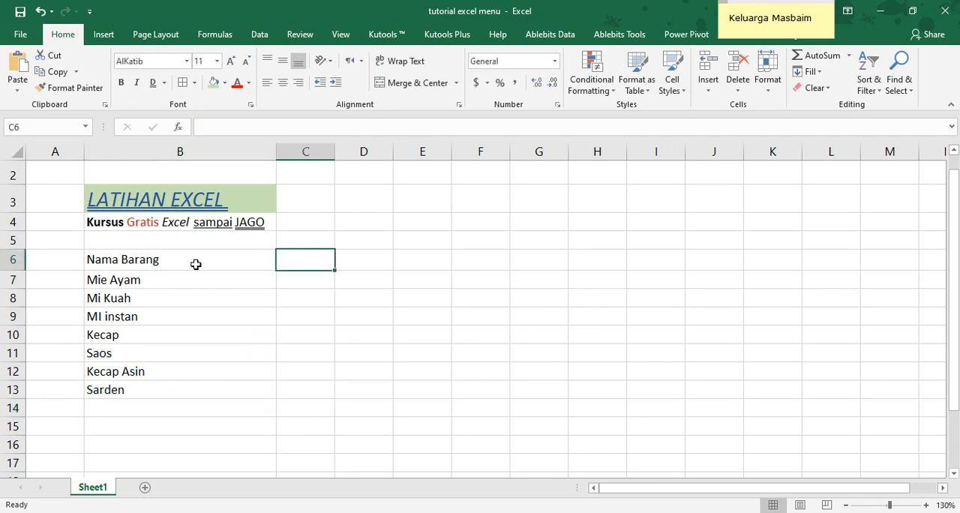
left_click(173, 256)
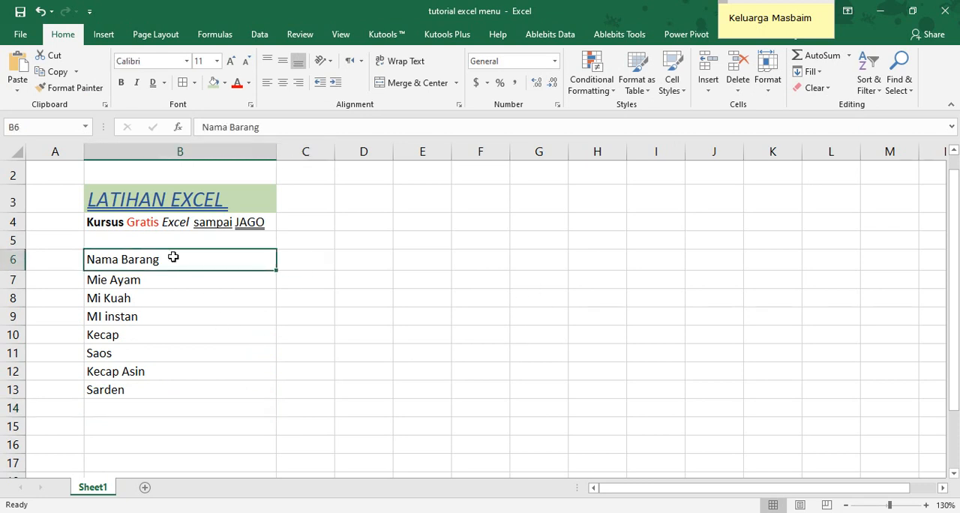
left_click(212, 84)
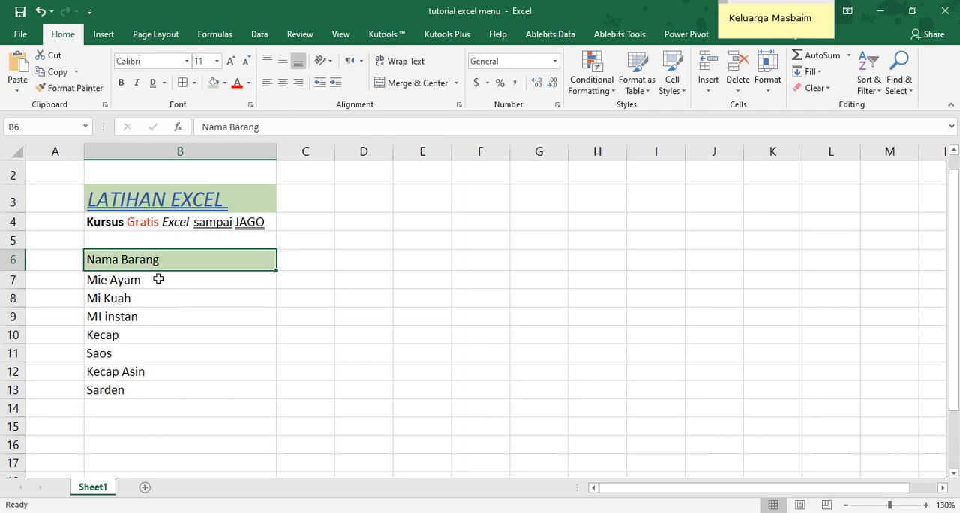
left_click(121, 82)
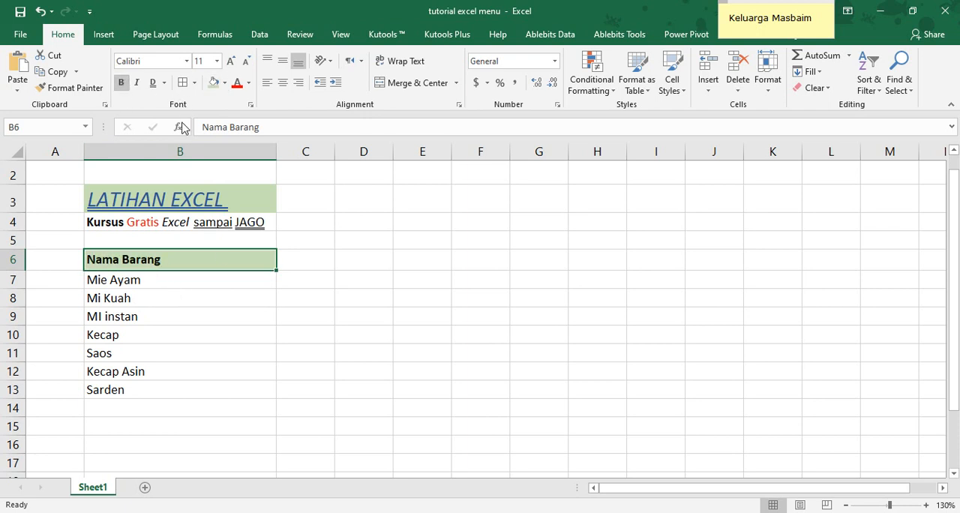
Try left and right alignment on the B6 header and leave it centered horizontally
left_click_drag(167, 277, 163, 393)
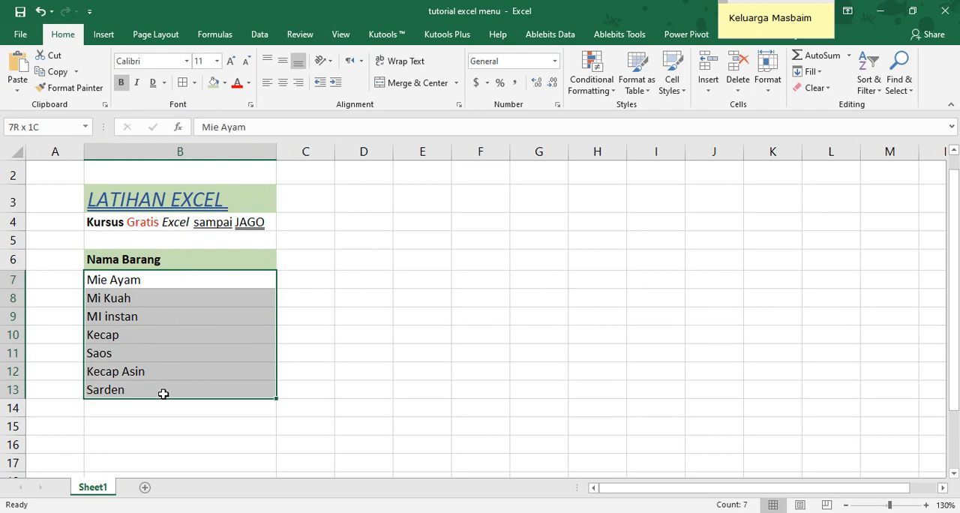
left_click(140, 262)
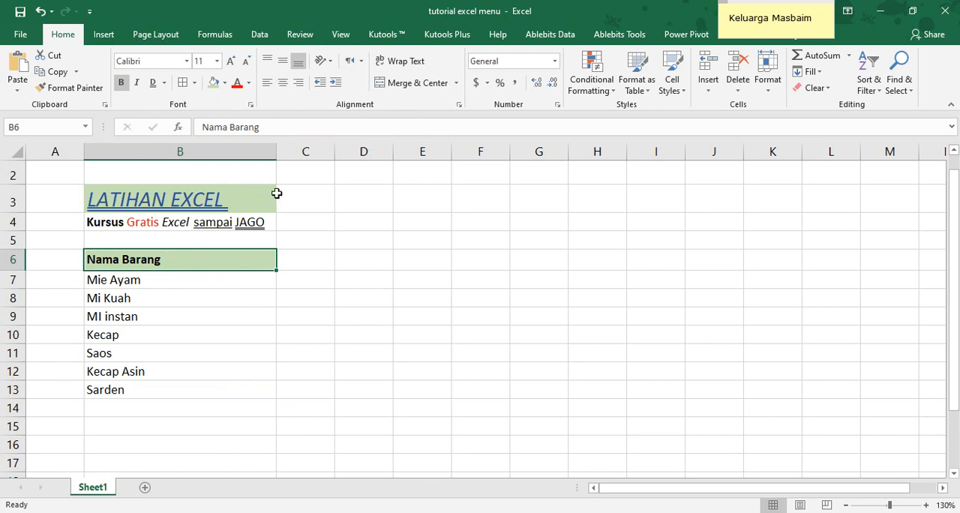
left_click(282, 84)
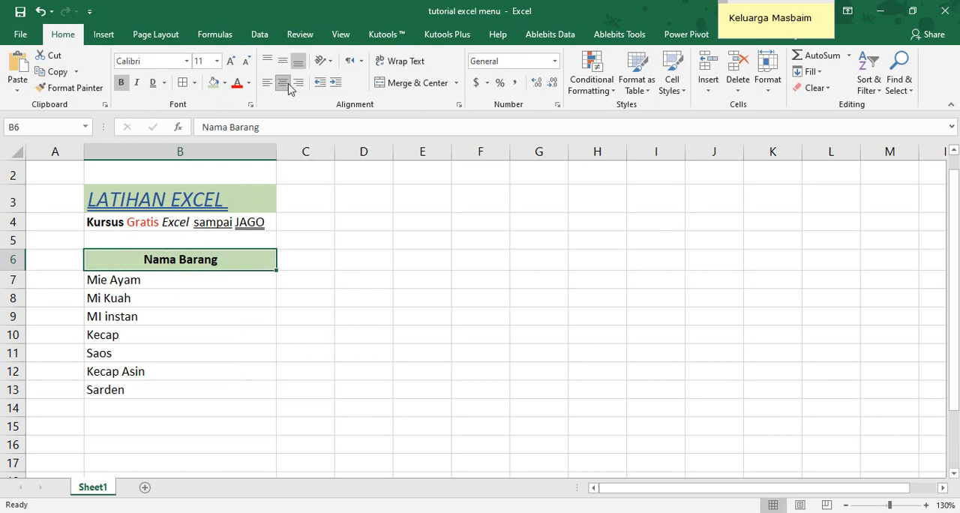
left_click(268, 84)
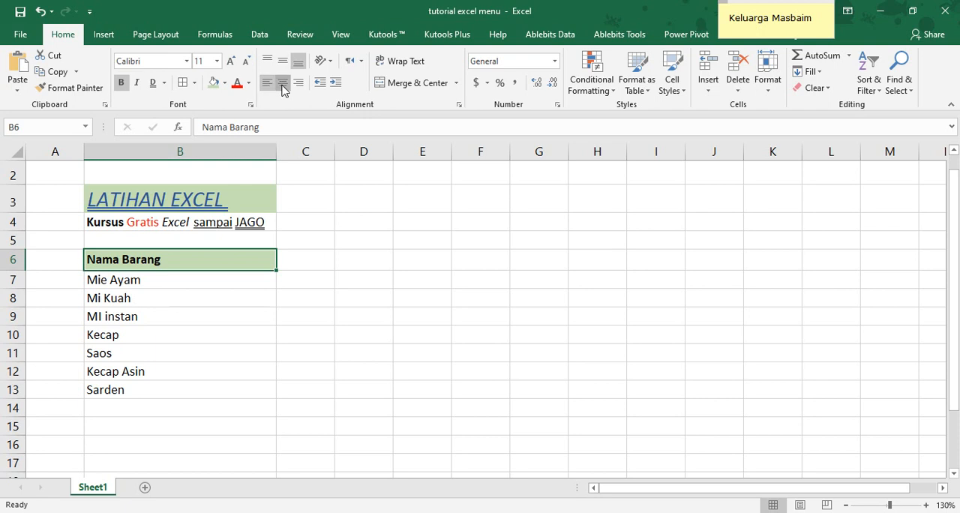
left_click(282, 84)
left_click(297, 84)
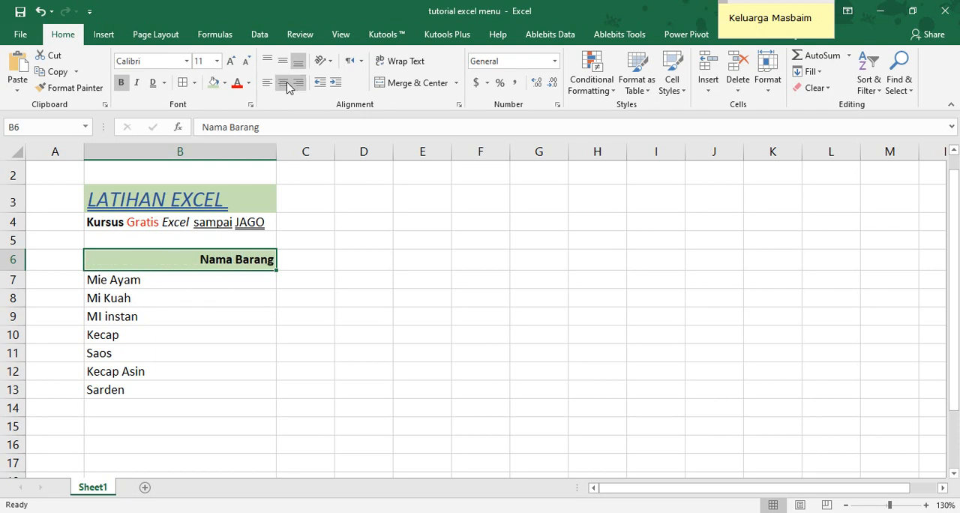
left_click(282, 84)
left_click(267, 84)
left_click(278, 84)
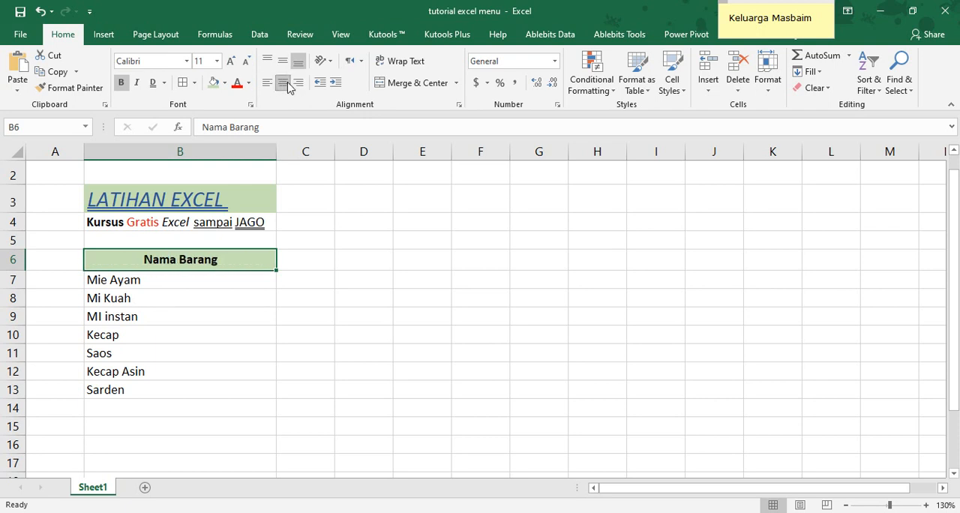
Heighten row 6 to compare vertical alignments, set the header to middle alignment and autofit the row height
left_click_drag(20, 270, 20, 298)
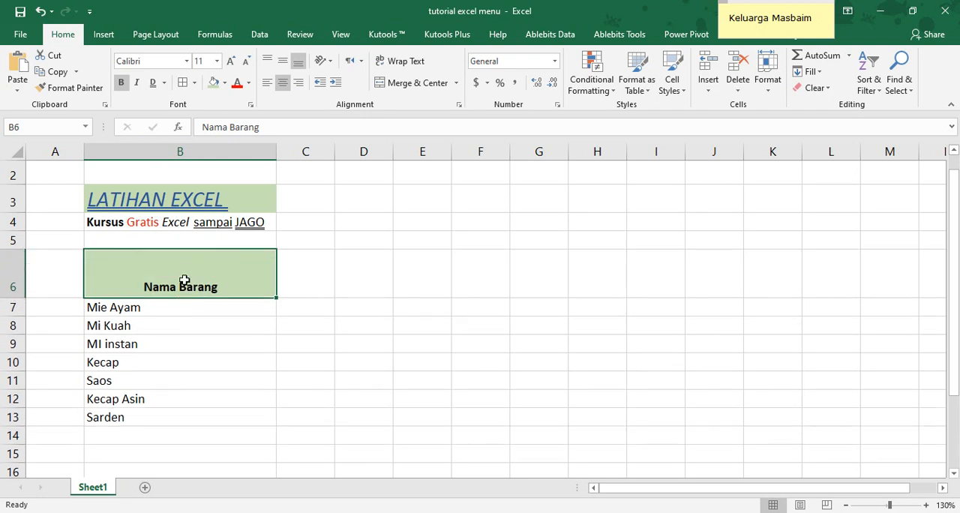
left_click(283, 63)
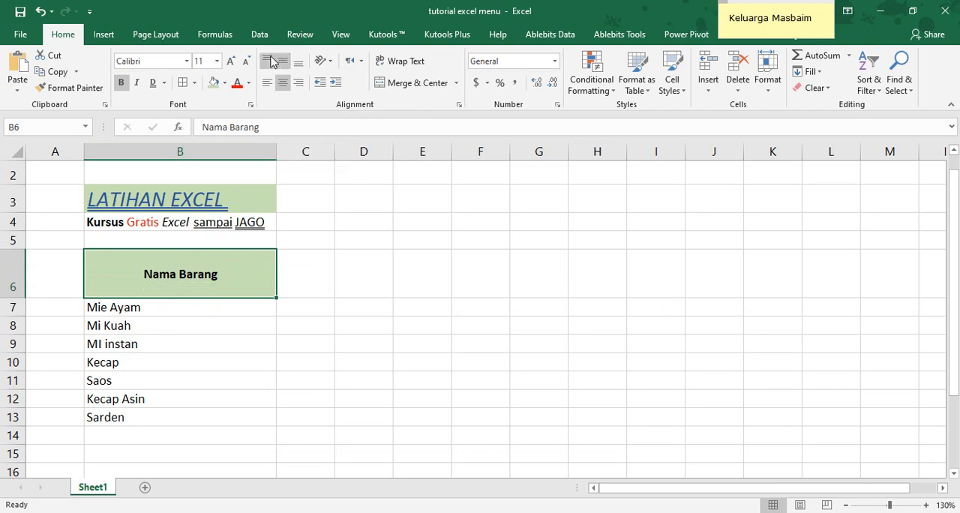
left_click(267, 61)
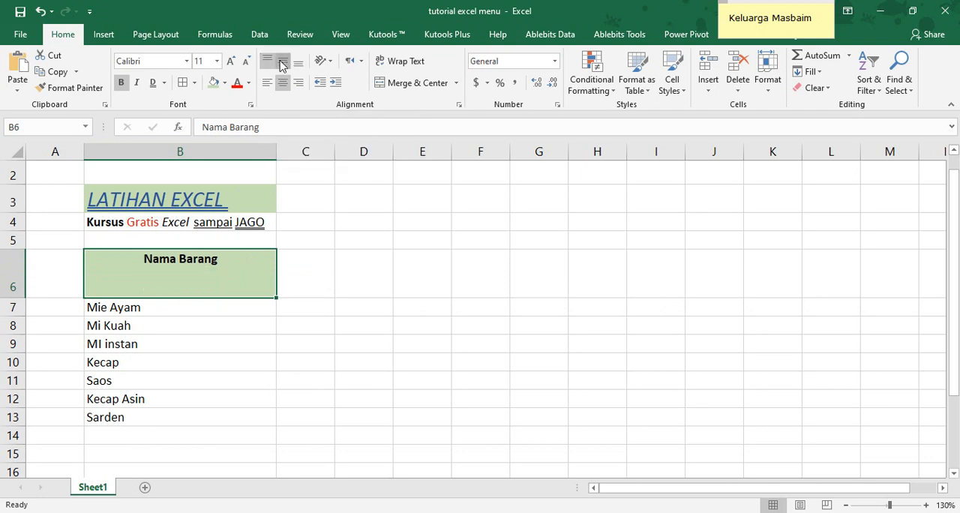
left_click(283, 63)
left_click(298, 63)
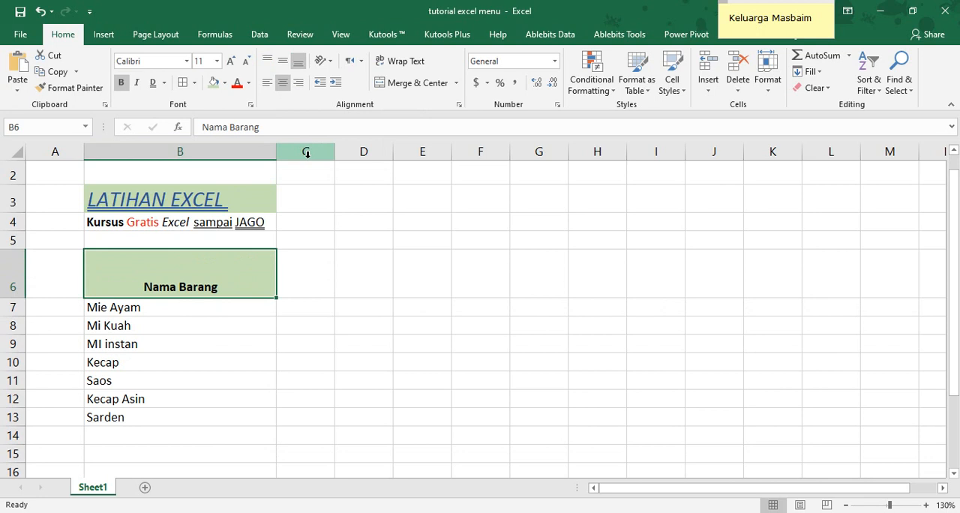
left_click(282, 63)
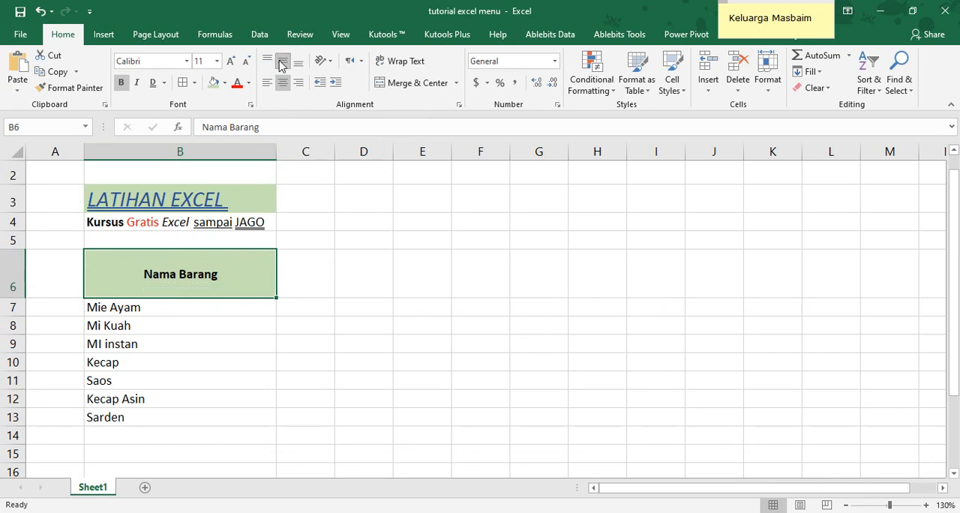
double_click(18, 297)
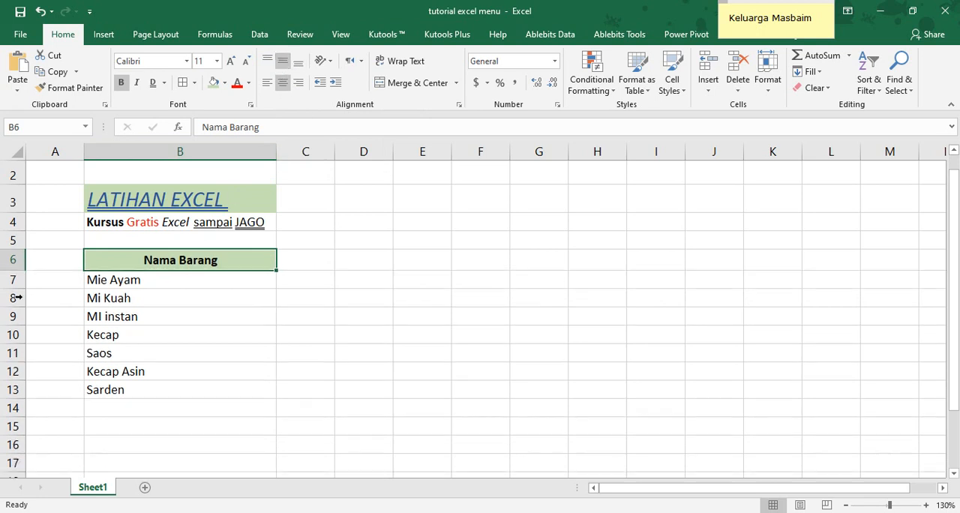
Make row 6 much taller and try angling the header text counterclockwise and clockwise
left_click(152, 283)
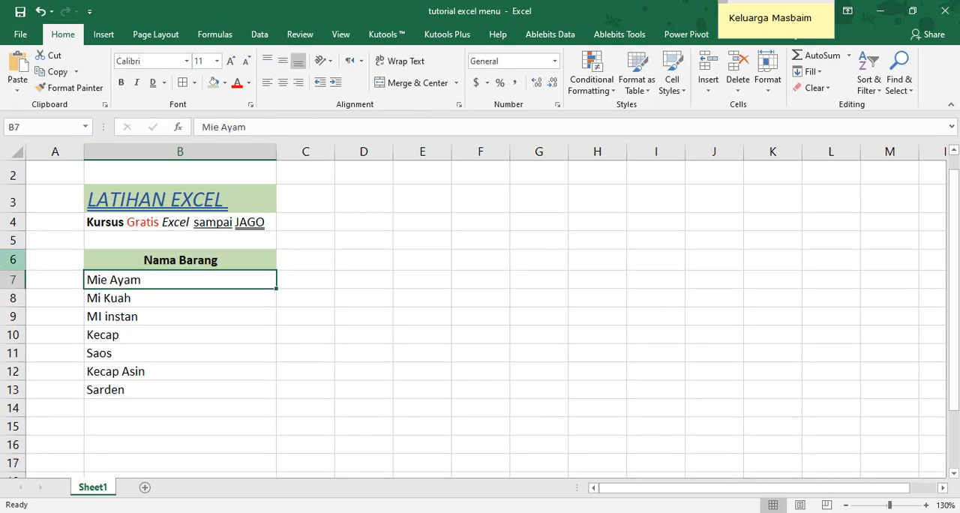
left_click_drag(15, 270, 15, 365)
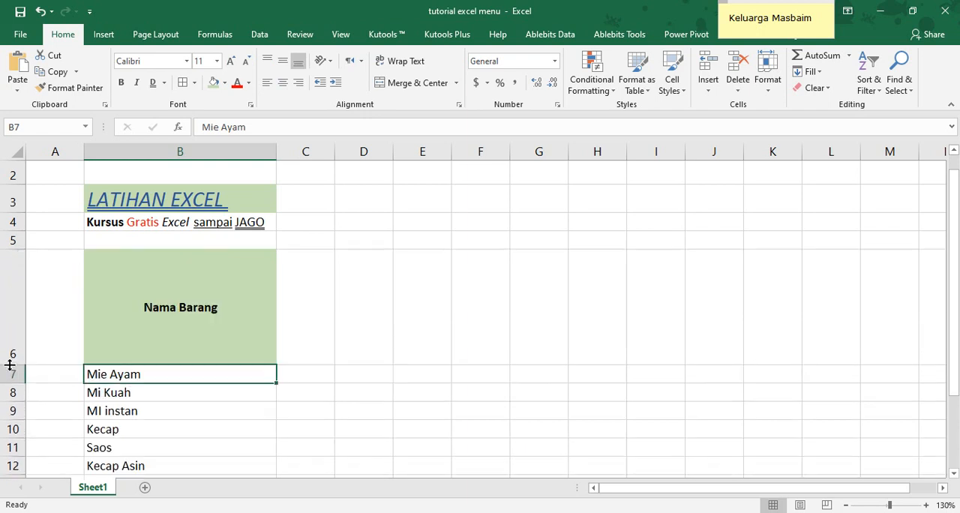
left_click(121, 320)
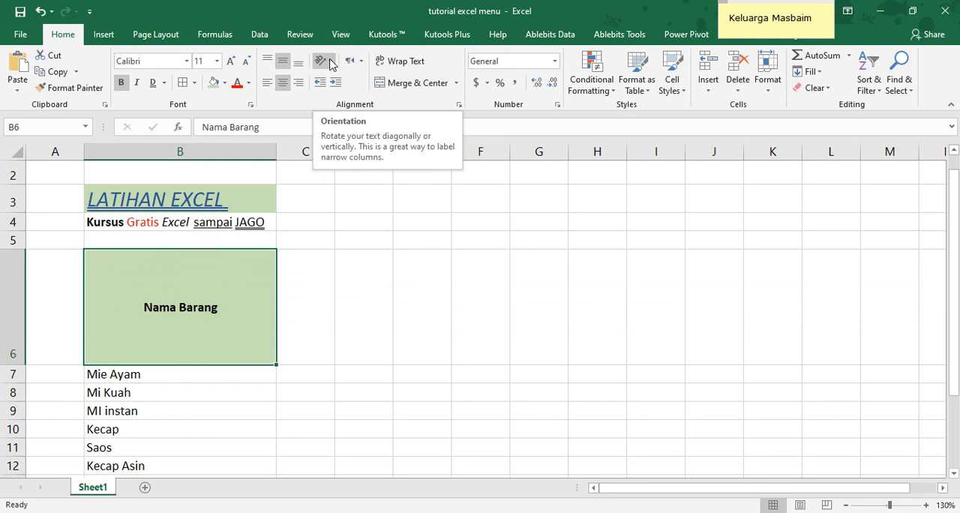
left_click(331, 62)
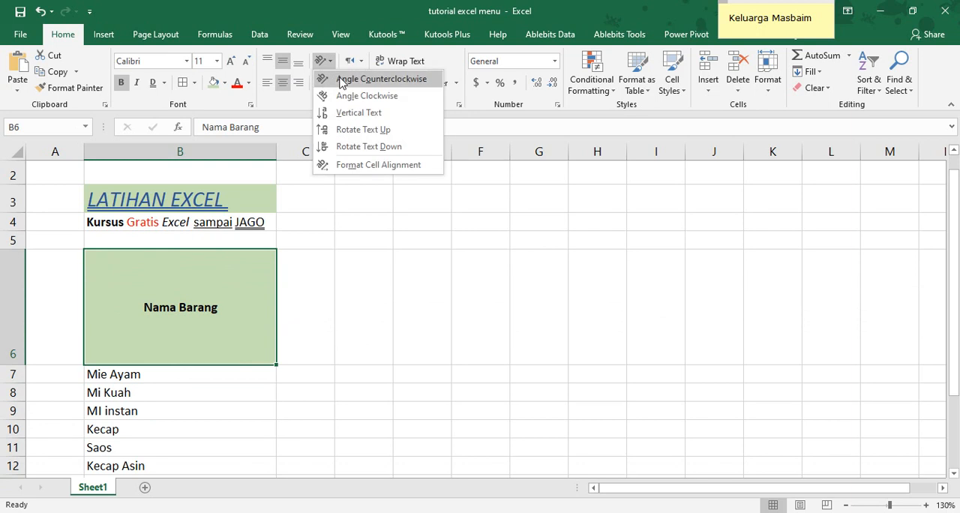
left_click(341, 80)
left_click(328, 61)
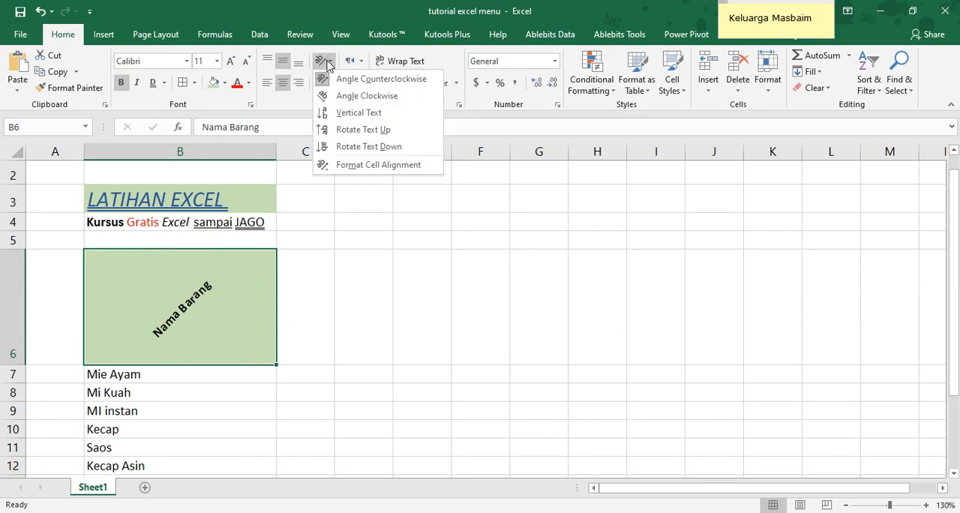
left_click(331, 97)
Try the Vertical Text, Rotate Text Up and Rotate Text Down orientations on the B6 header
left_click(332, 65)
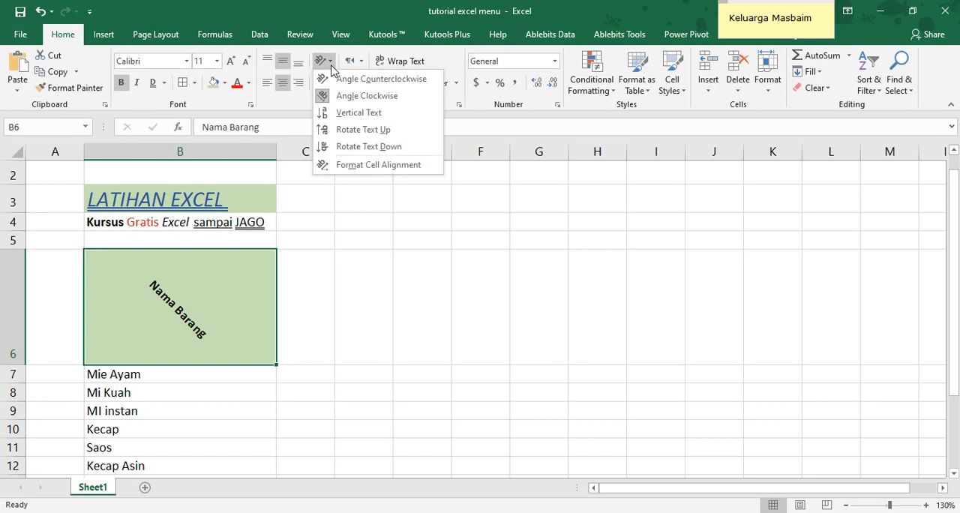
left_click(334, 114)
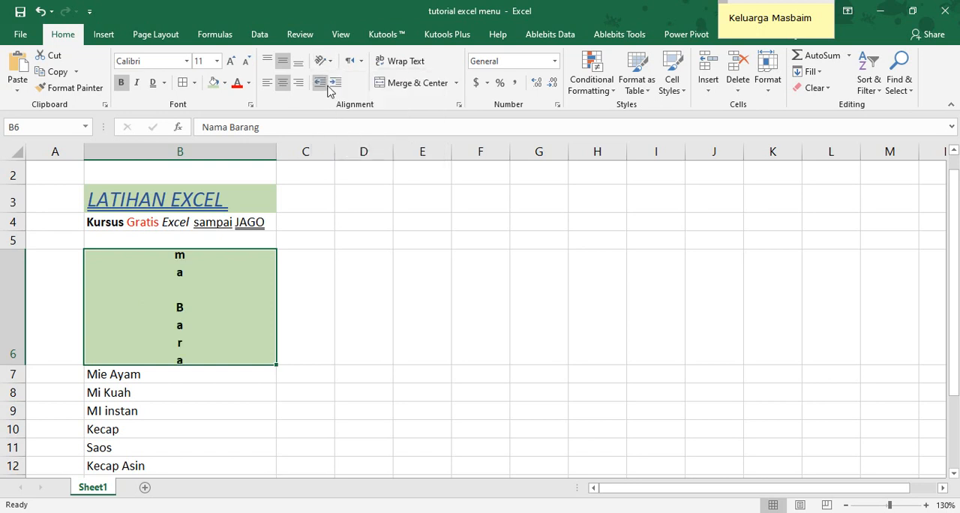
left_click(324, 60)
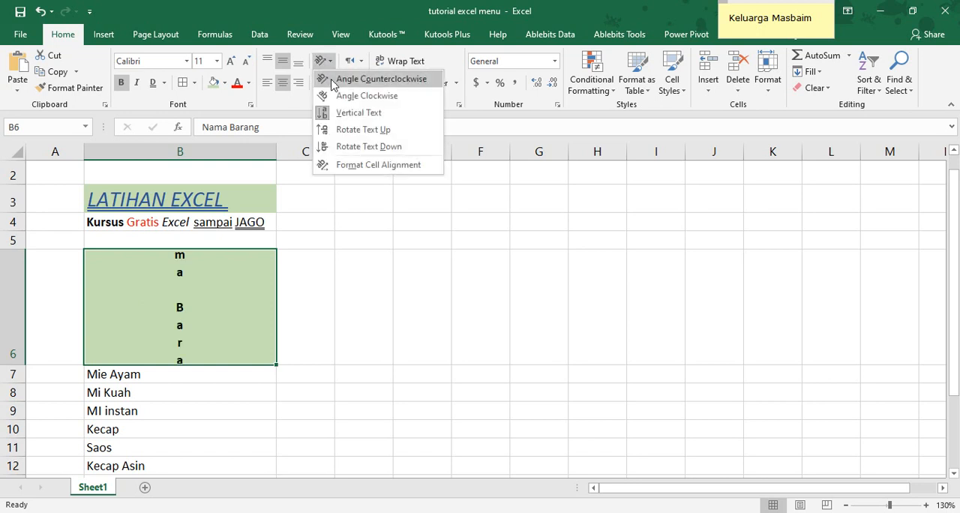
left_click(346, 132)
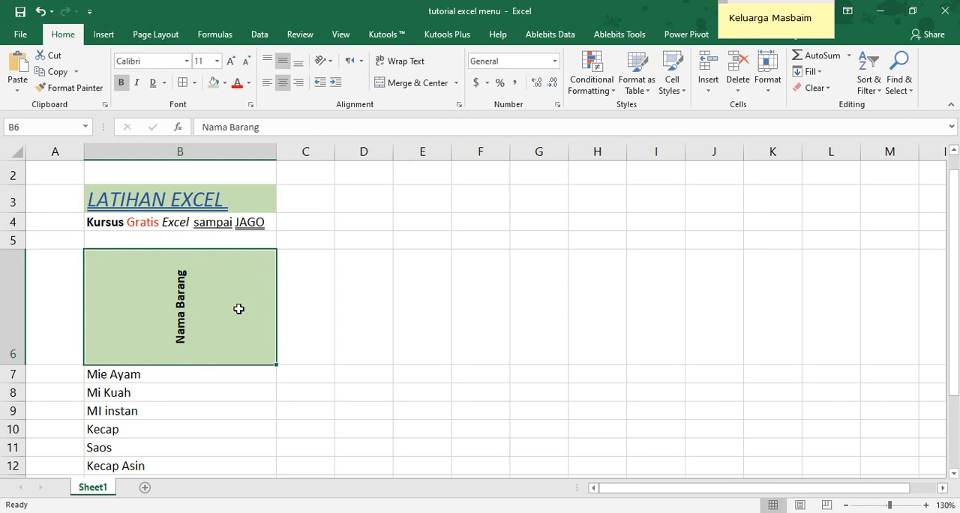
left_click(323, 60)
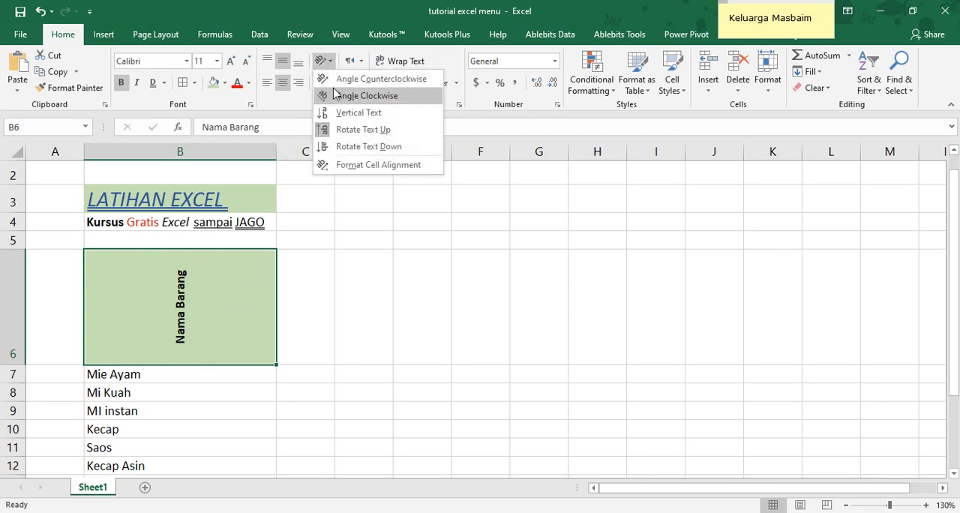
left_click(334, 144)
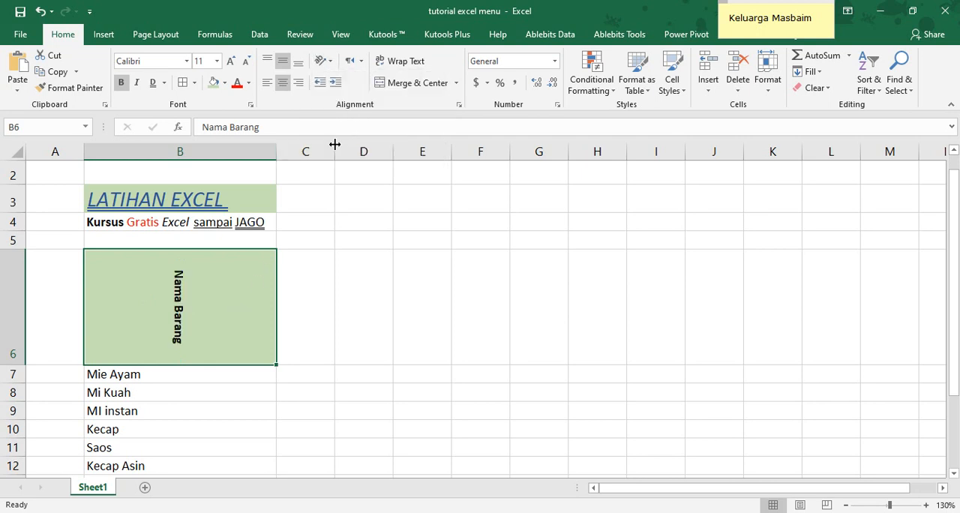
Set the B6 header's text orientation to 25 degrees through Format Cell Alignment
left_click(323, 60)
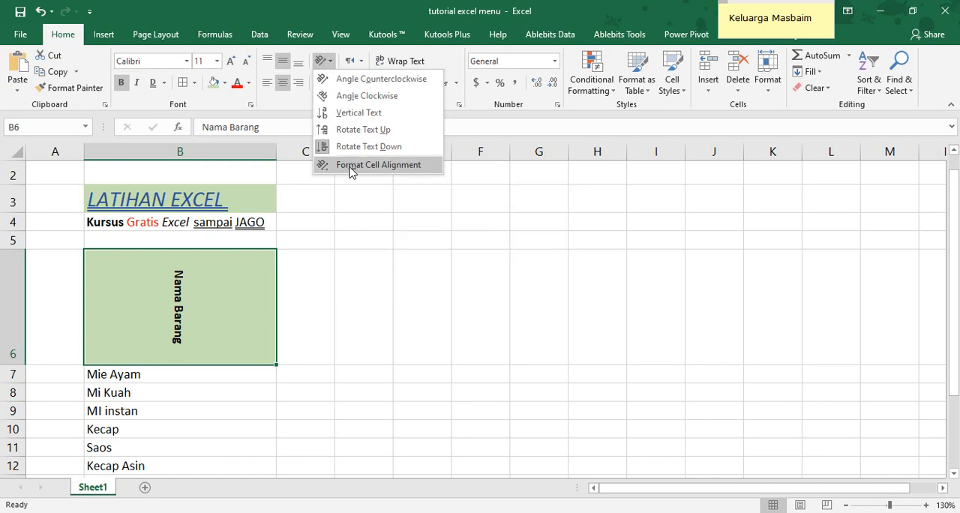
left_click(350, 166)
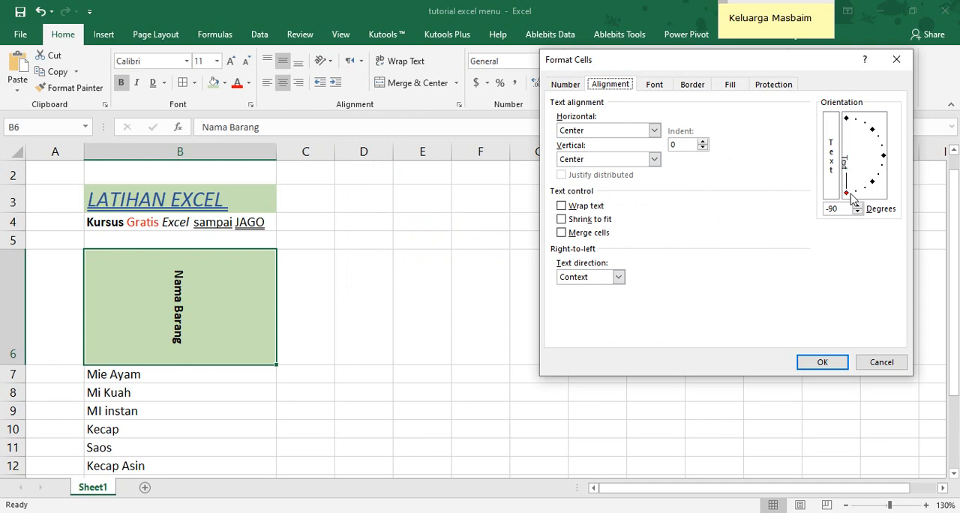
left_click_drag(846, 196, 883, 159)
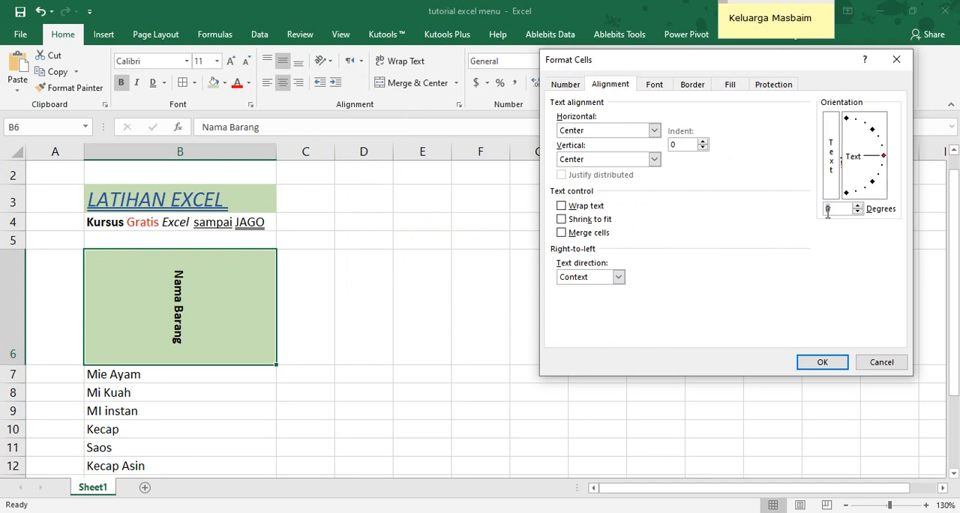
left_click(859, 206)
left_click(858, 210)
left_click_drag(885, 157, 882, 147)
left_click_drag(841, 209, 819, 209)
type("25")
key("Return")
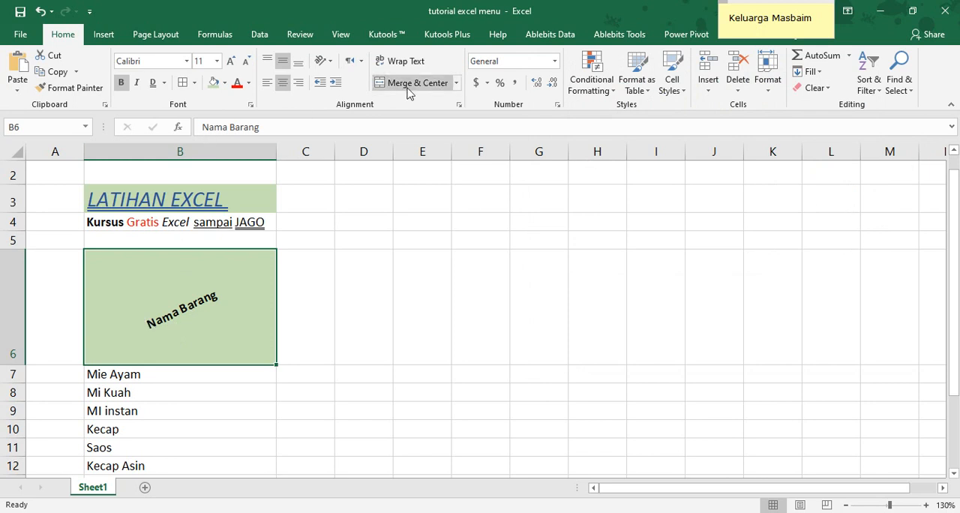
Reset the B6 header's text orientation to 0 degrees and autofit the height of row 6
left_click(324, 61)
left_click(335, 164)
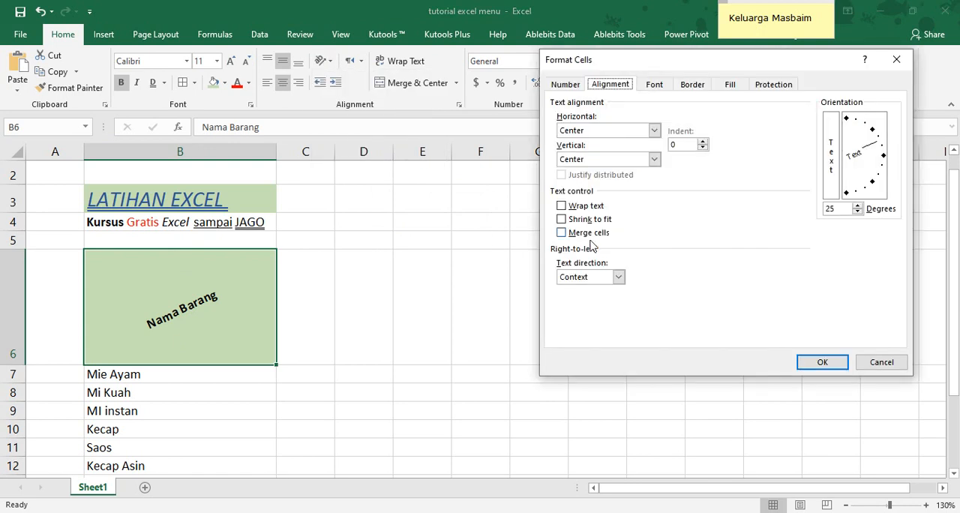
double_click(843, 208)
type("0")
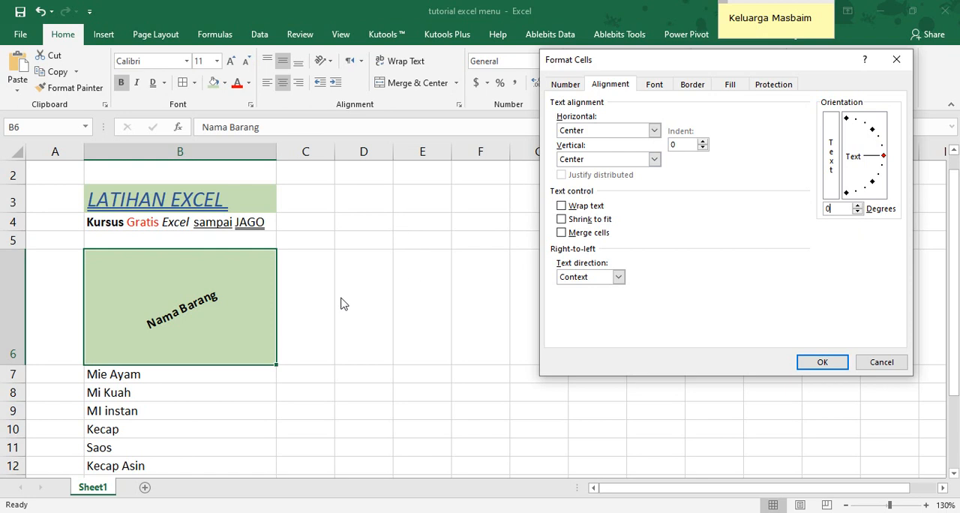
left_click(823, 362)
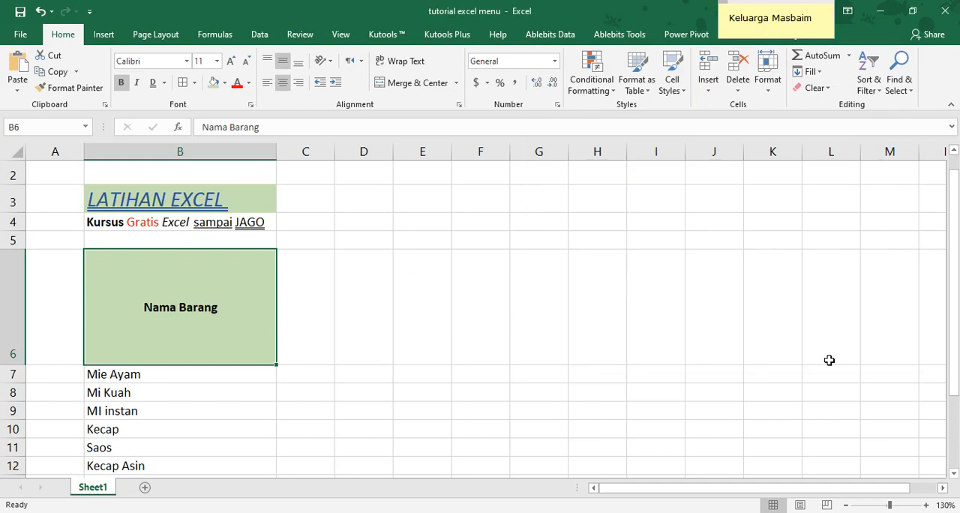
double_click(13, 364)
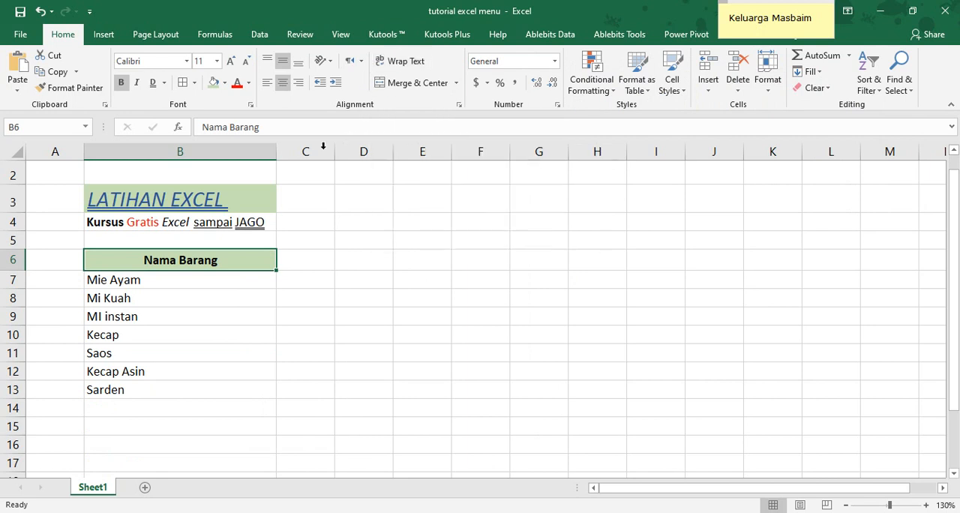
Narrow column B until the B6 header text spills past the cell and left-align the header
left_click_drag(276, 152, 150, 152)
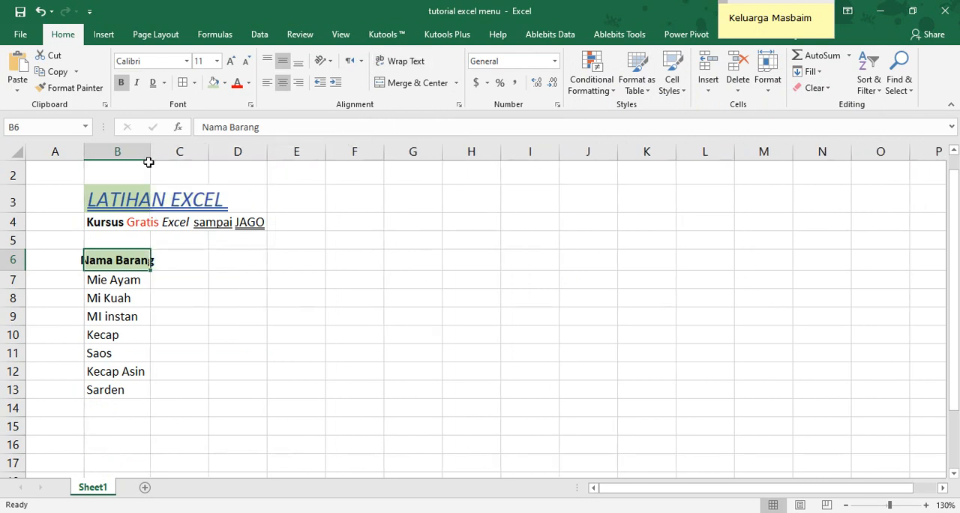
left_click(268, 82)
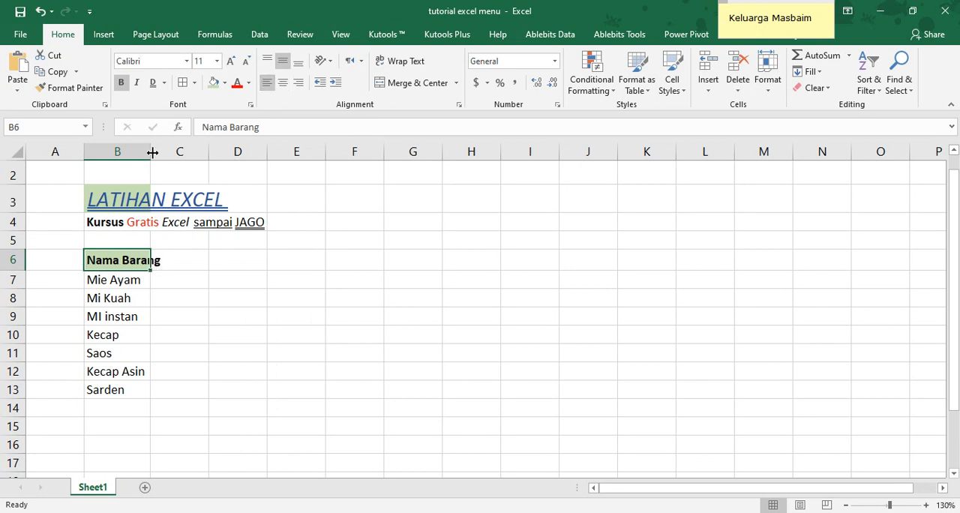
left_click_drag(150, 152, 145, 151)
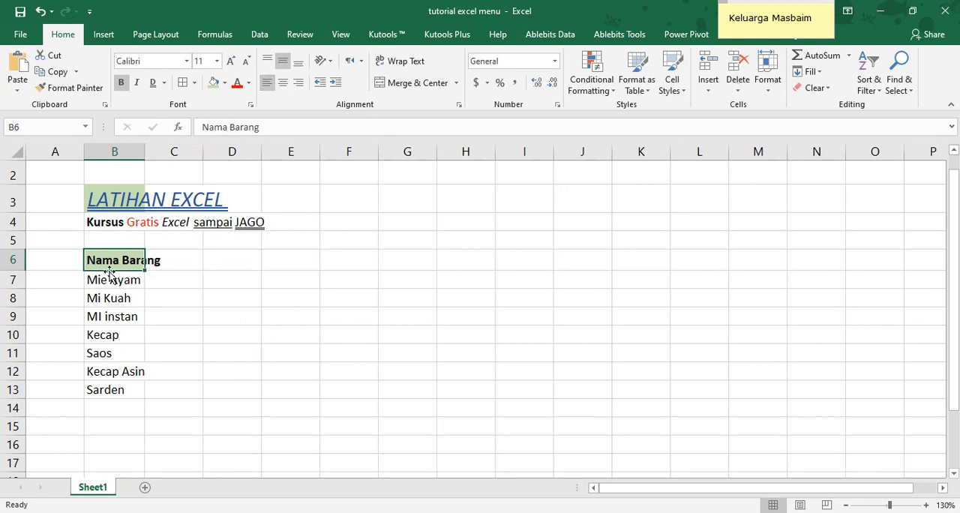
Enter the heading Harga in C6
left_click(162, 259)
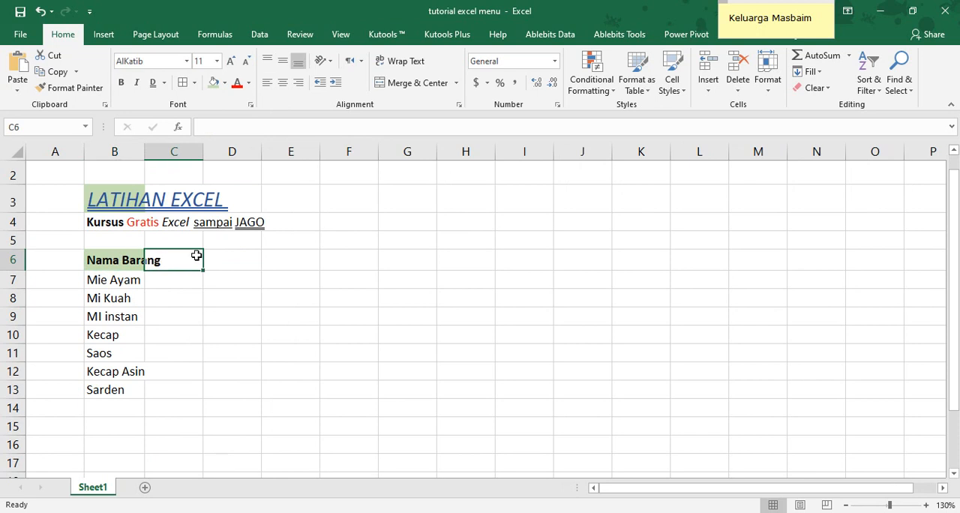
type("Harga")
key("Return")
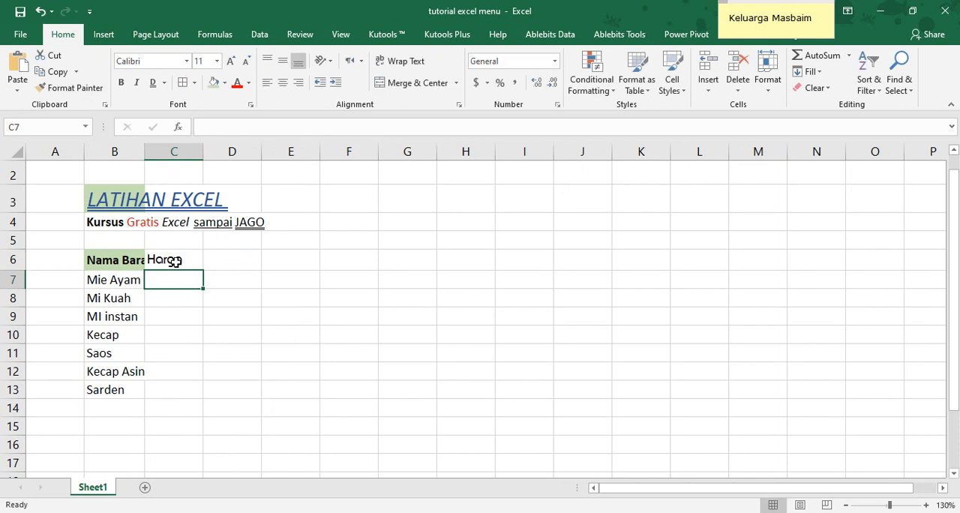
Wrap the text of the Nama Barang header in B6 and widen column B until the header fits on one line
left_click(177, 261)
left_click(124, 261)
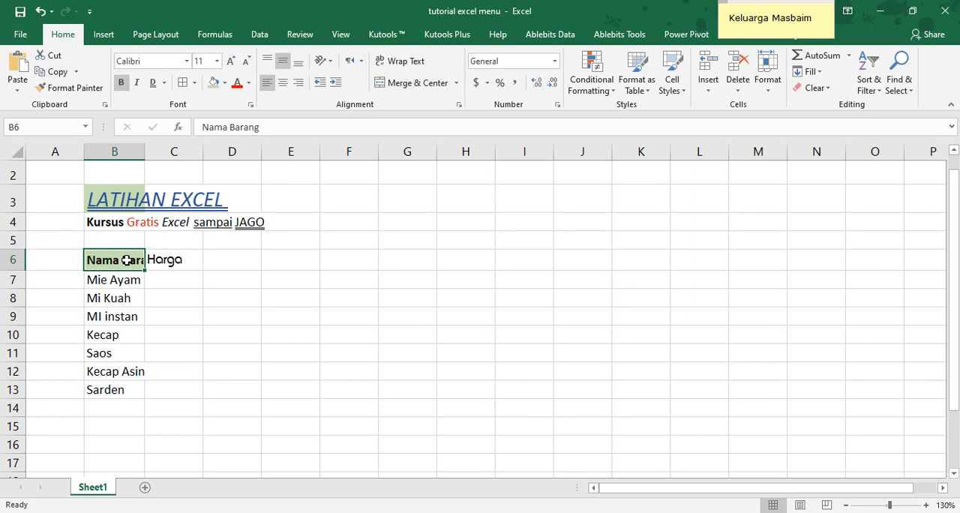
left_click(405, 66)
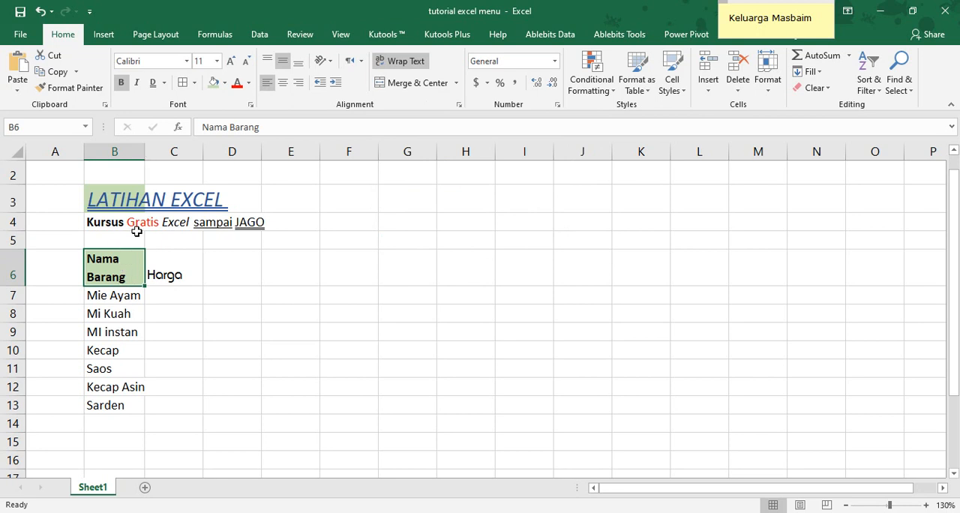
left_click_drag(145, 152, 188, 154)
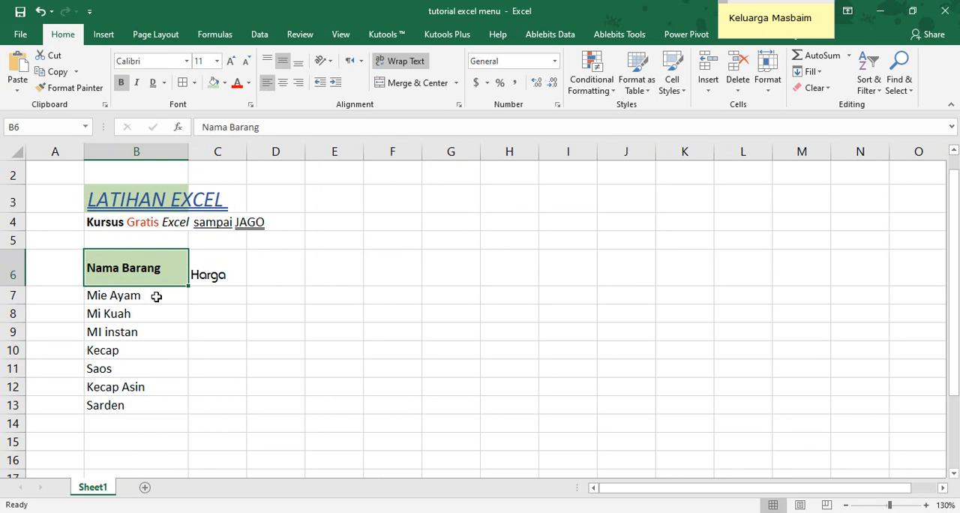
Try Wrap Text on the B4 subtitle, switching it on and off several times and leaving it unwrapped
left_click(117, 222)
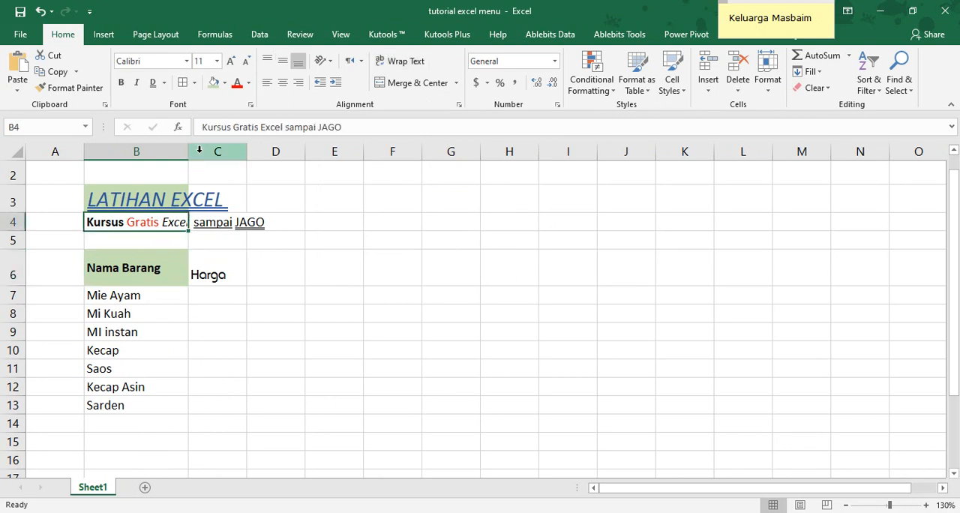
left_click(410, 65)
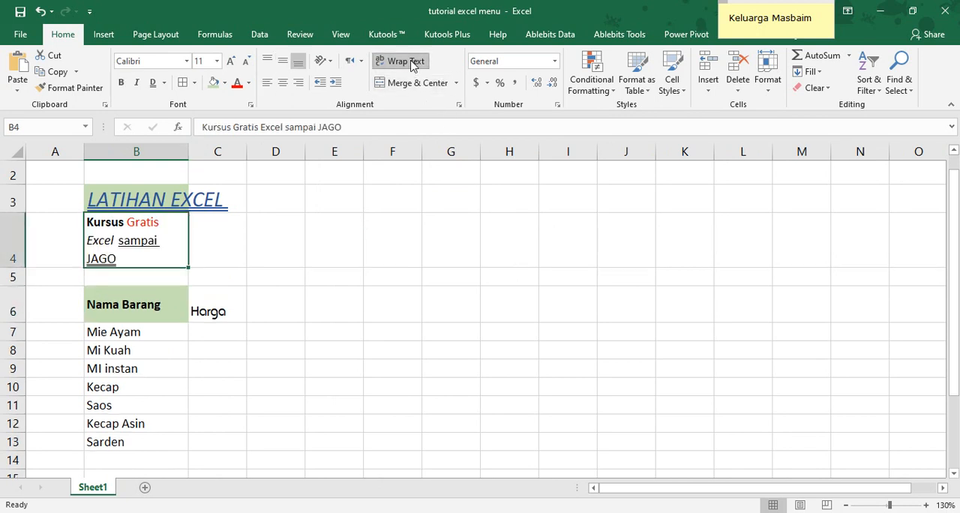
left_click(410, 65)
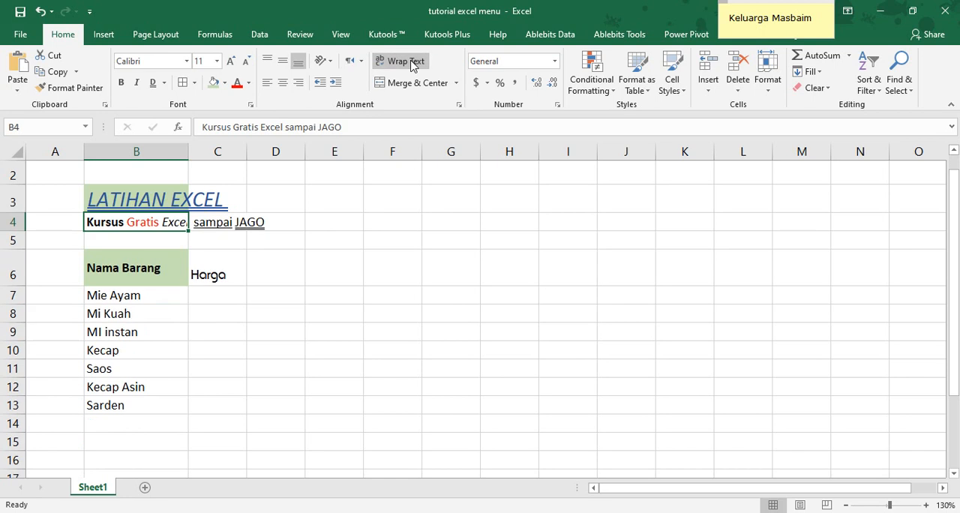
left_click(410, 65)
left_click(410, 65)
left_click(410, 64)
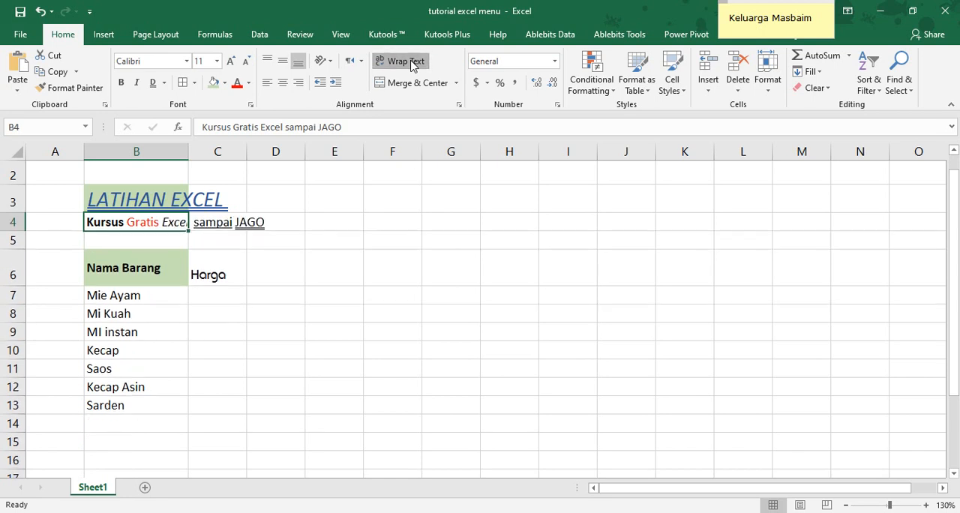
left_click(410, 64)
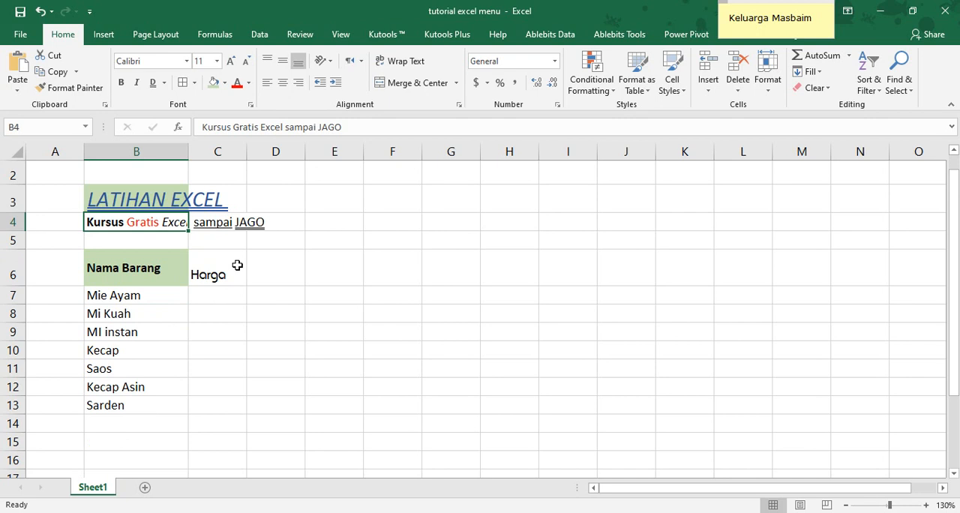
Autofit the height of row 6 and merge and center Mie Ayam across B7:C7
double_click(12, 284)
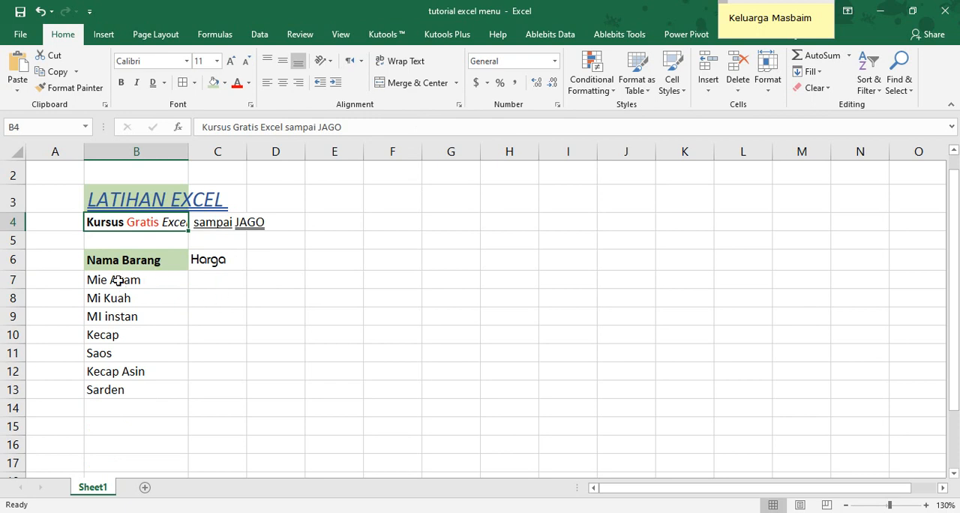
left_click_drag(124, 280, 199, 280)
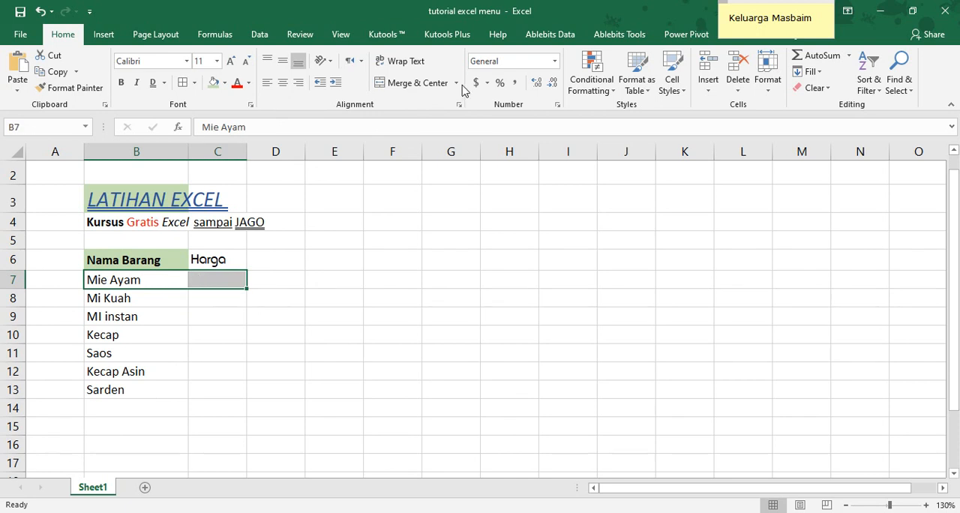
left_click(435, 84)
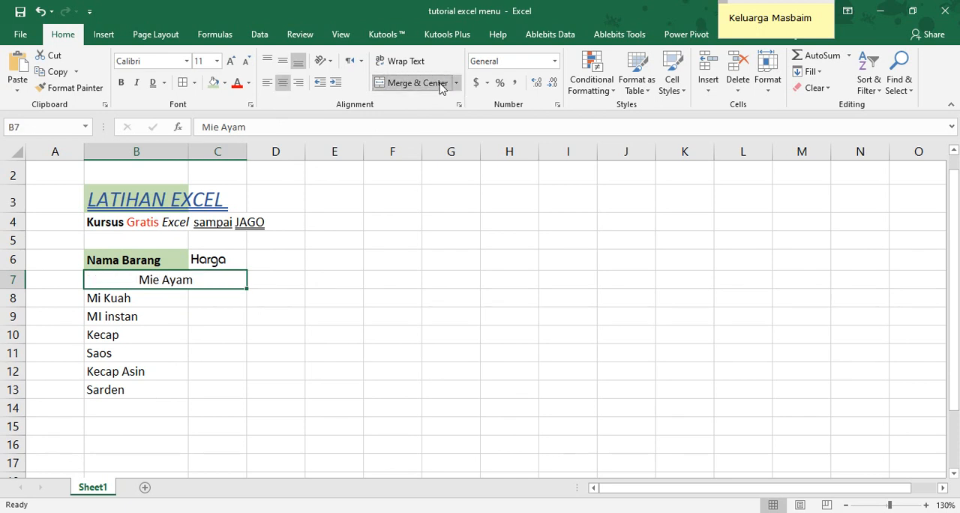
left_click(189, 303)
left_click(209, 280)
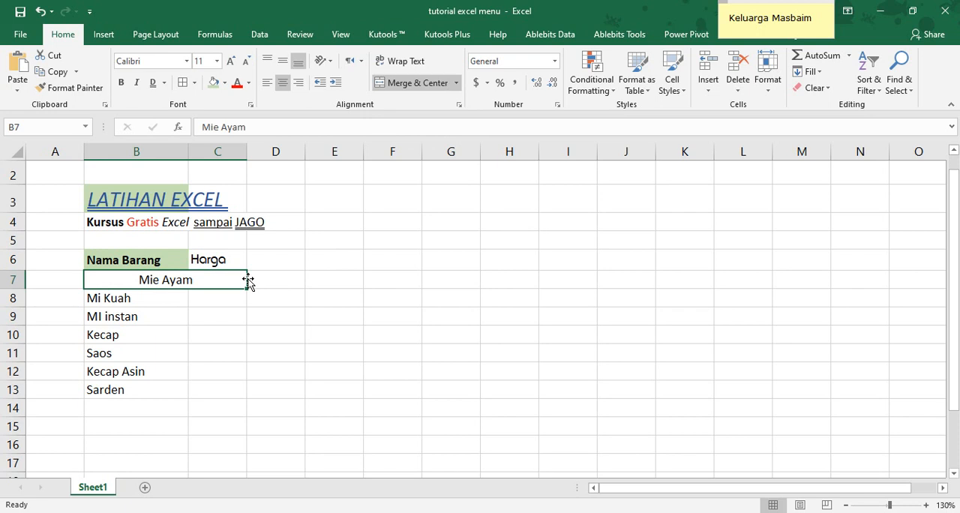
left_click(130, 300)
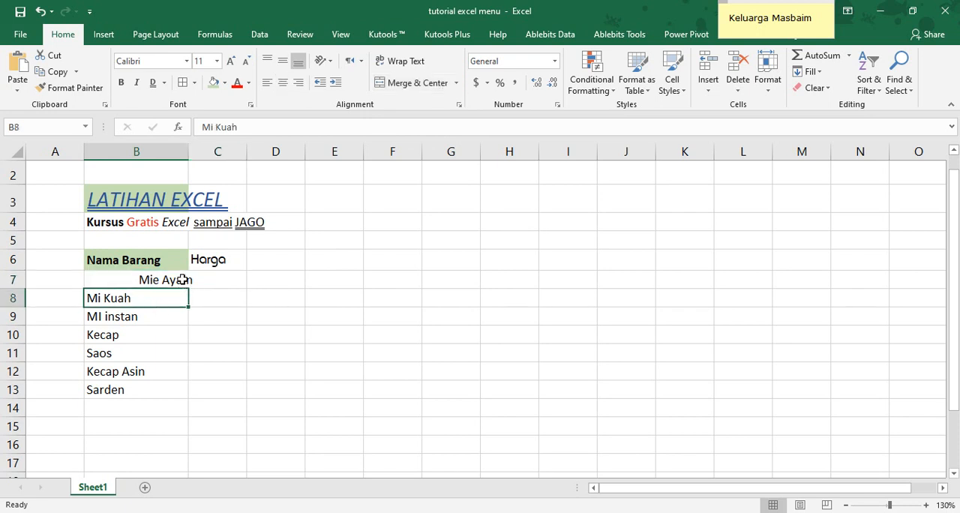
left_click(182, 279)
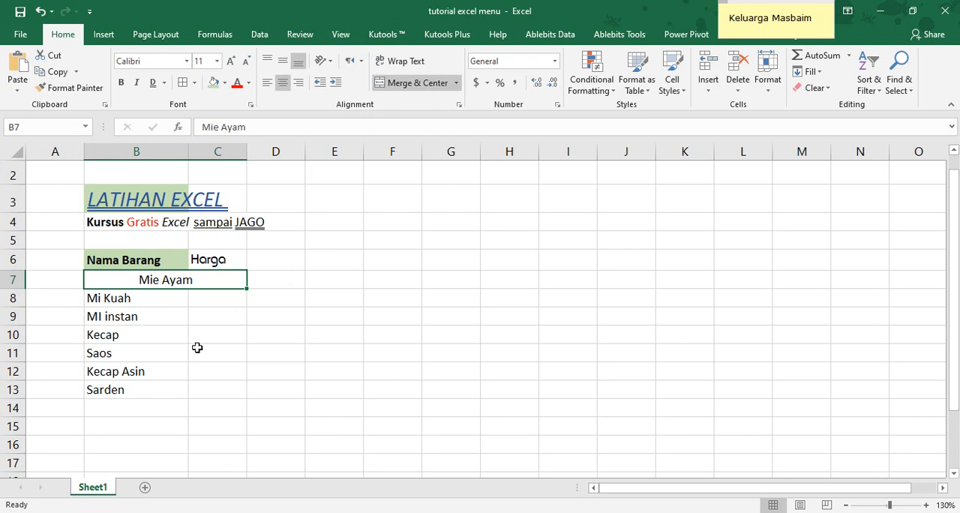
Merge and center the range B12:C13, keeping only the Kecap Asin value
left_click_drag(155, 389, 198, 393)
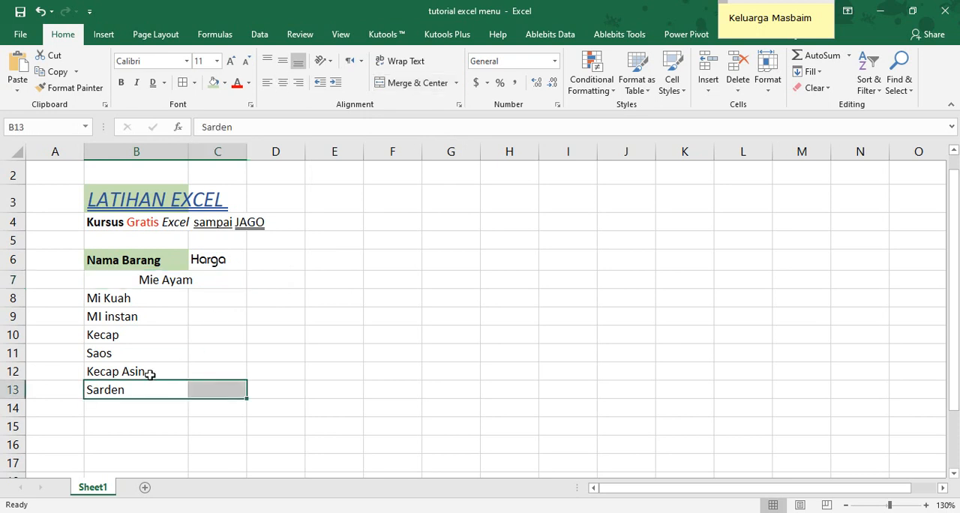
left_click_drag(150, 372, 214, 387)
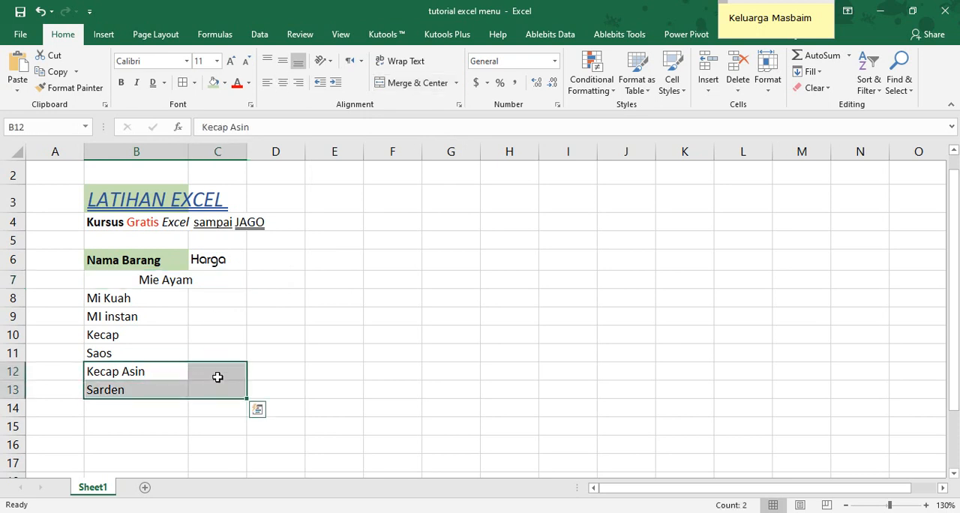
left_click(436, 87)
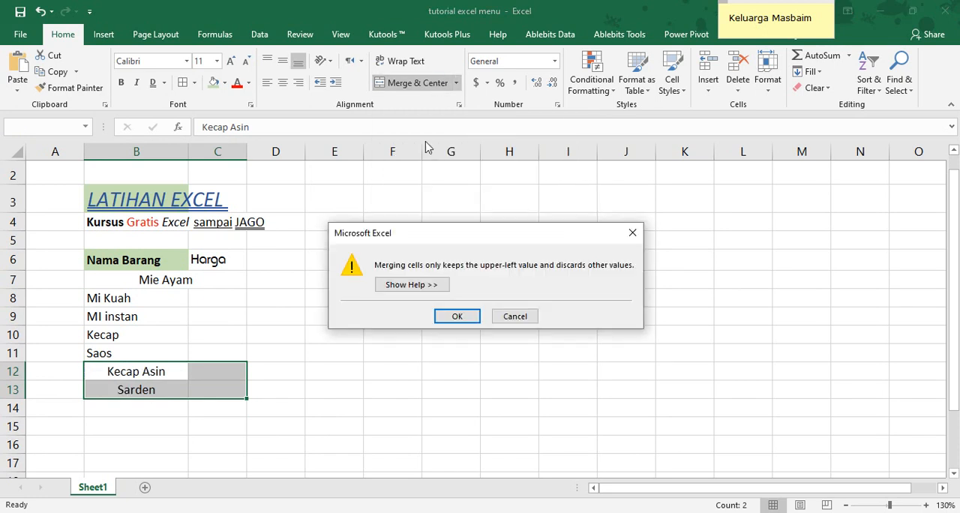
left_click(456, 316)
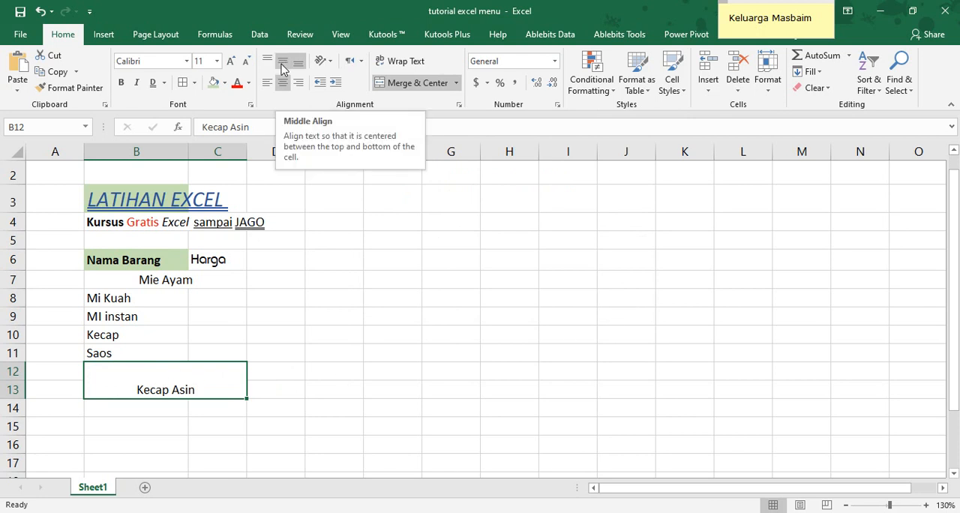
Try the horizontal and vertical alignments on the merged Kecap Asin cell, finishing with Middle Align and Center
left_click(267, 82)
left_click(283, 84)
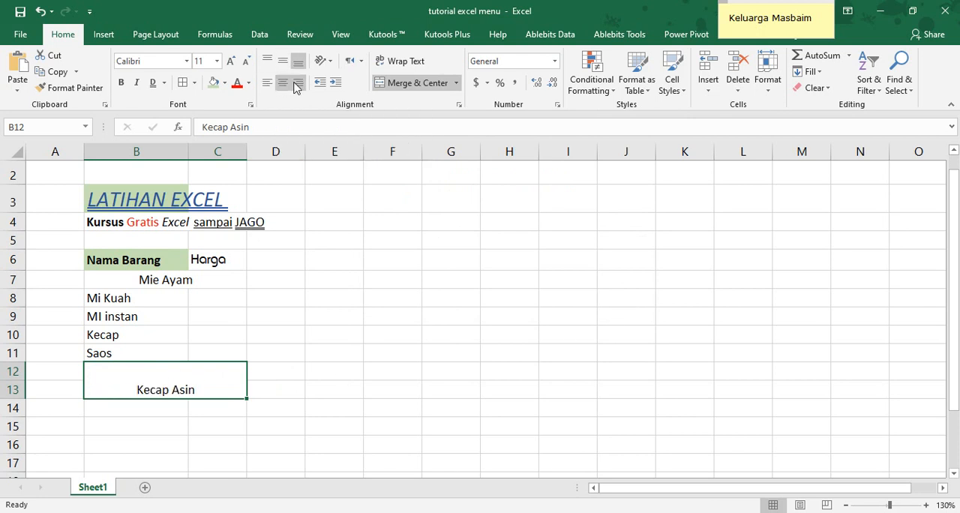
left_click(298, 82)
left_click(285, 61)
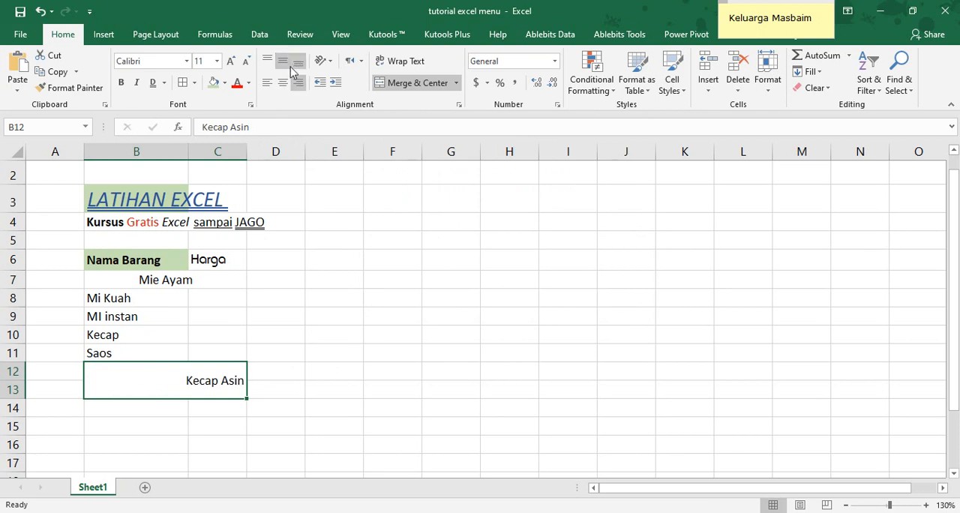
left_click(271, 63)
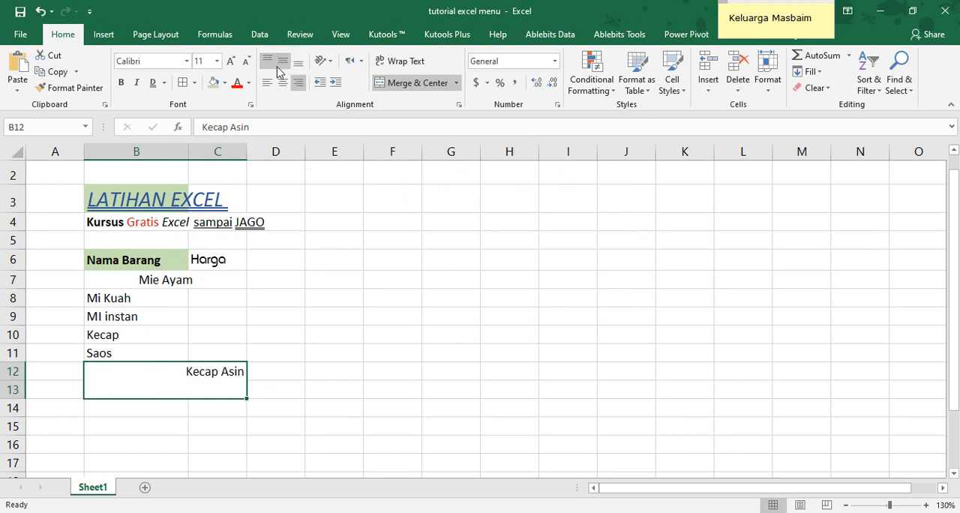
left_click(298, 62)
left_click(282, 62)
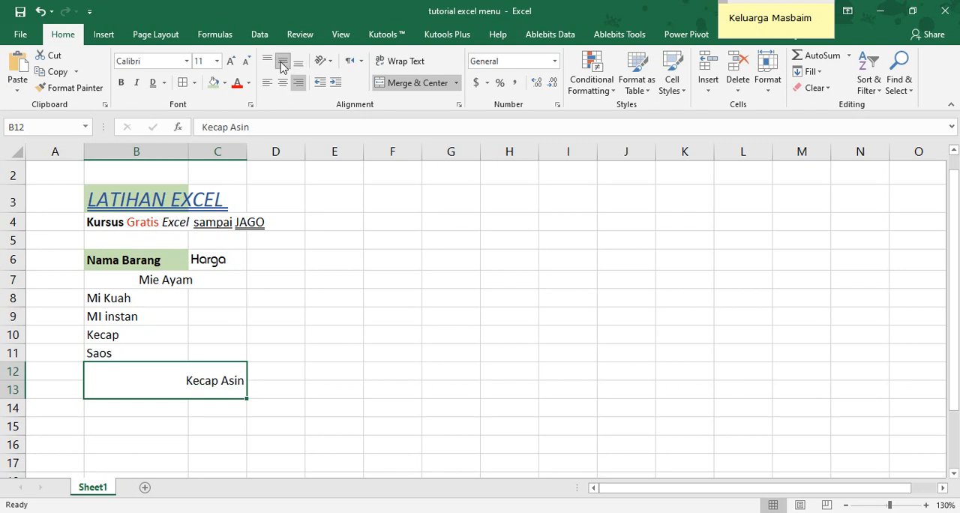
left_click(283, 83)
left_click(323, 342)
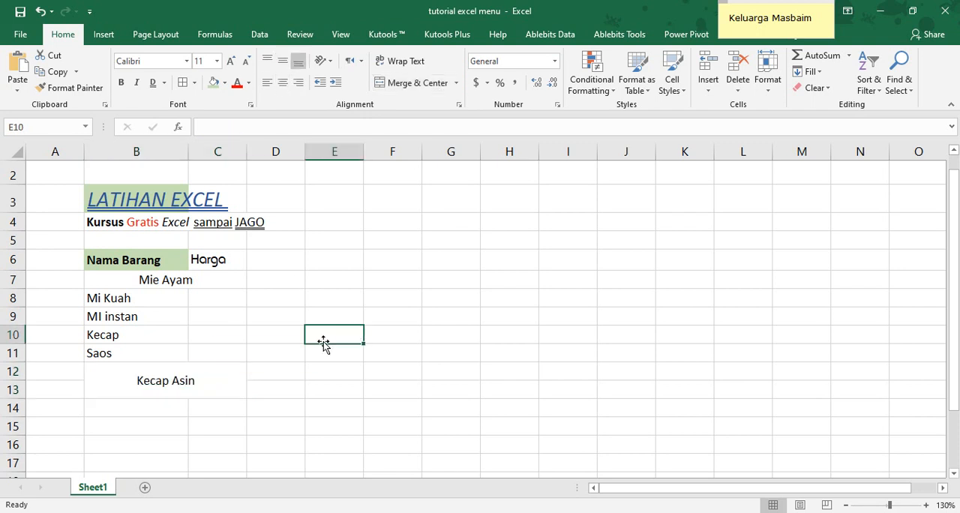
left_click(180, 382)
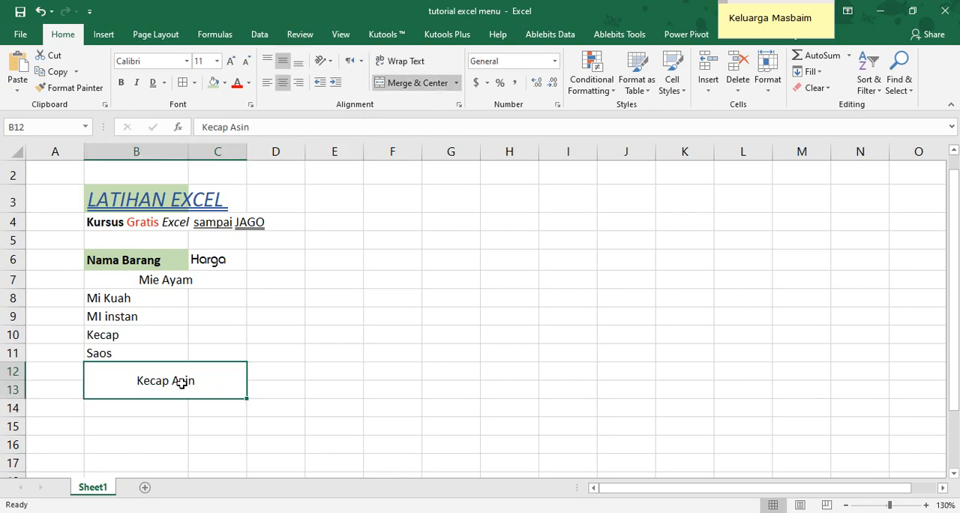
left_click(455, 83)
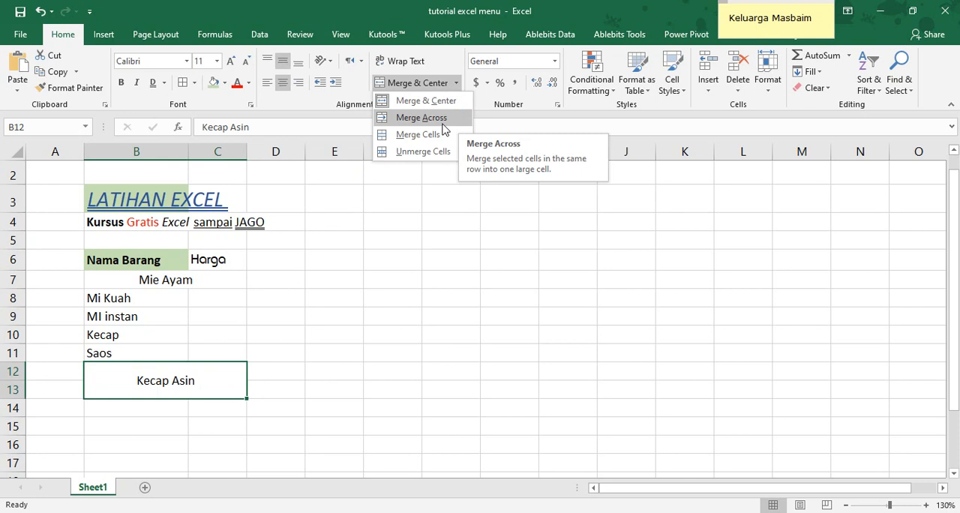
left_click(258, 352)
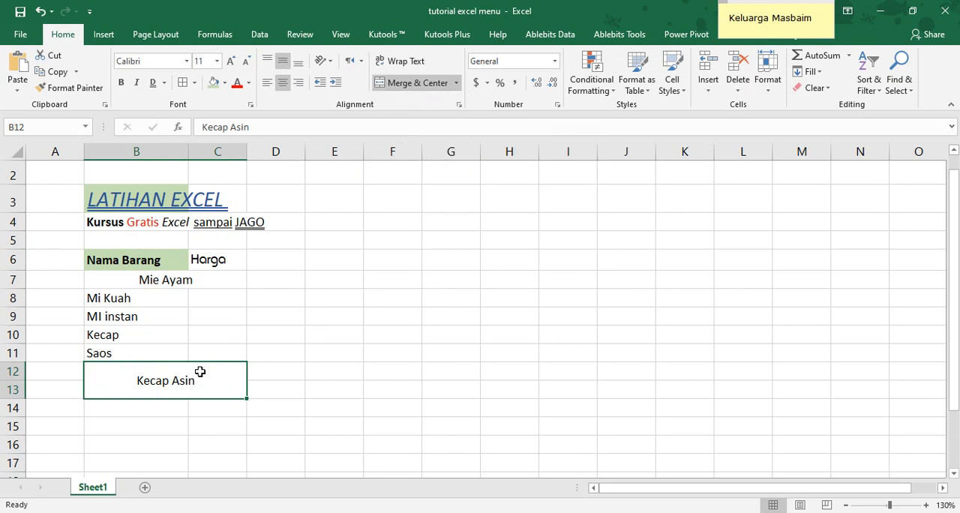
Try Merge & Center on the range B9:C10, accepting the loss of the Kecap value, and undo the merge
left_click_drag(111, 314, 218, 337)
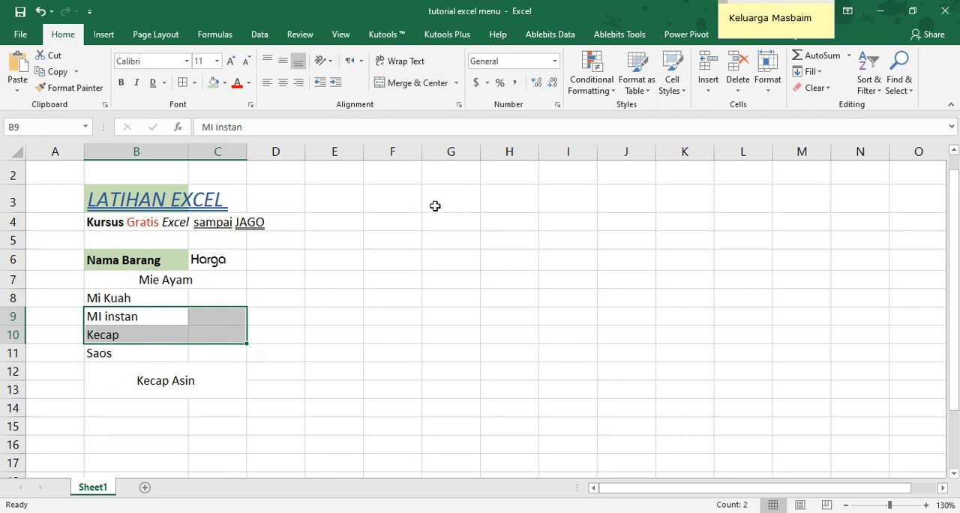
left_click(432, 88)
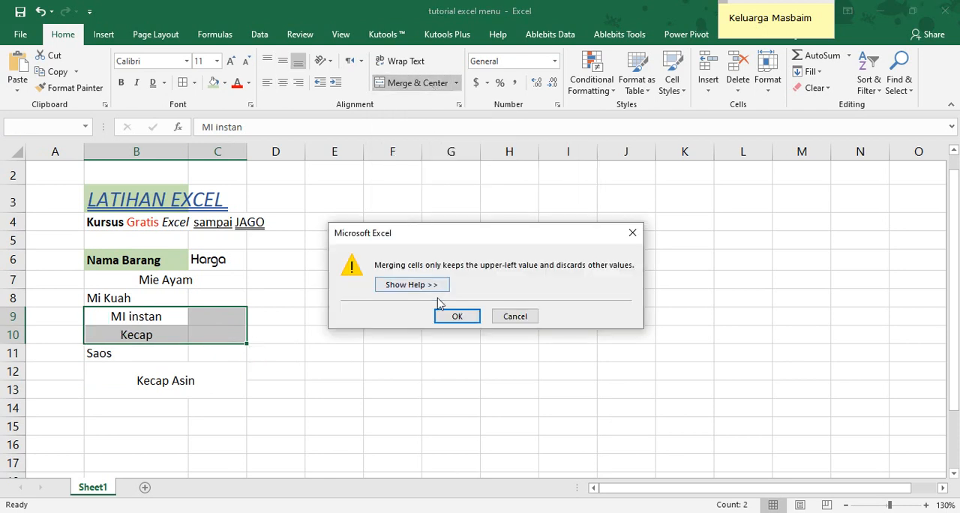
left_click(455, 317)
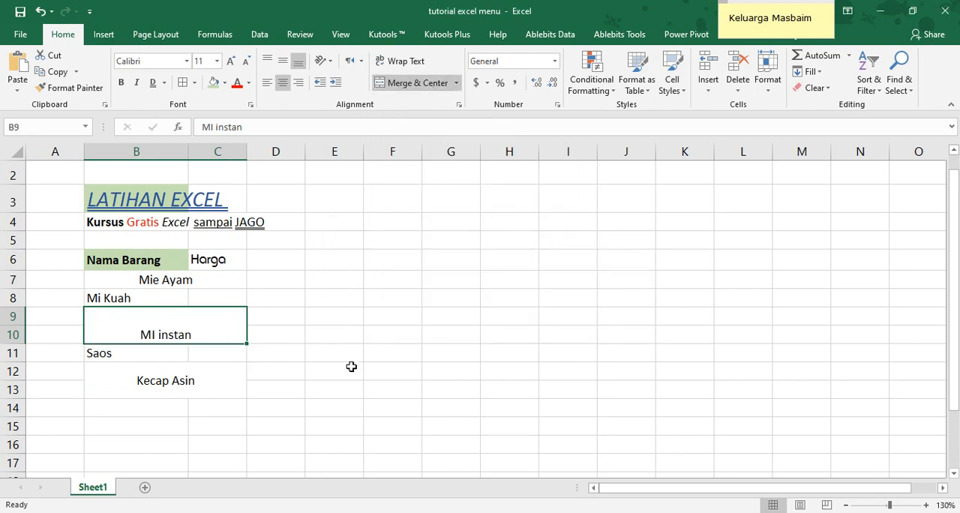
key("ctrl+z")
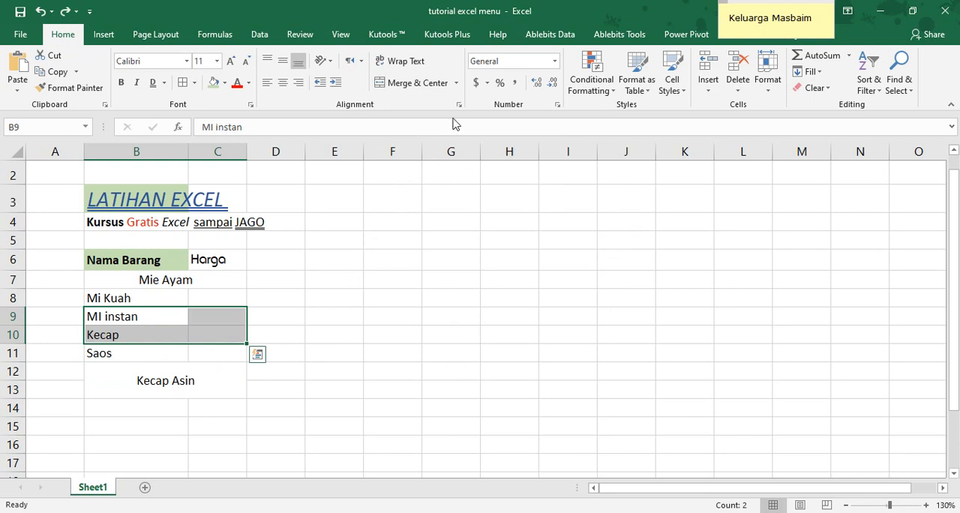
Merge the range B9:C10 row by row with Merge Across and check the merged cells
left_click(457, 83)
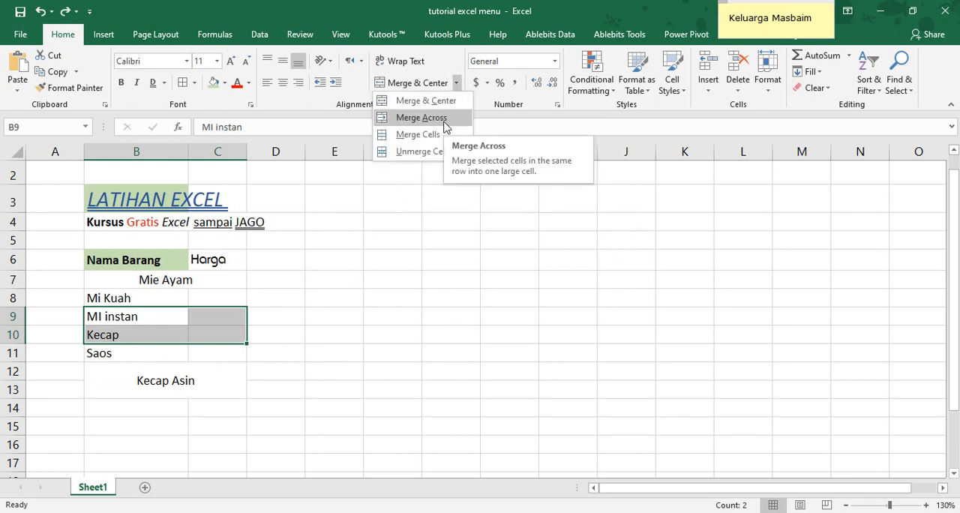
left_click(443, 118)
left_click(100, 367)
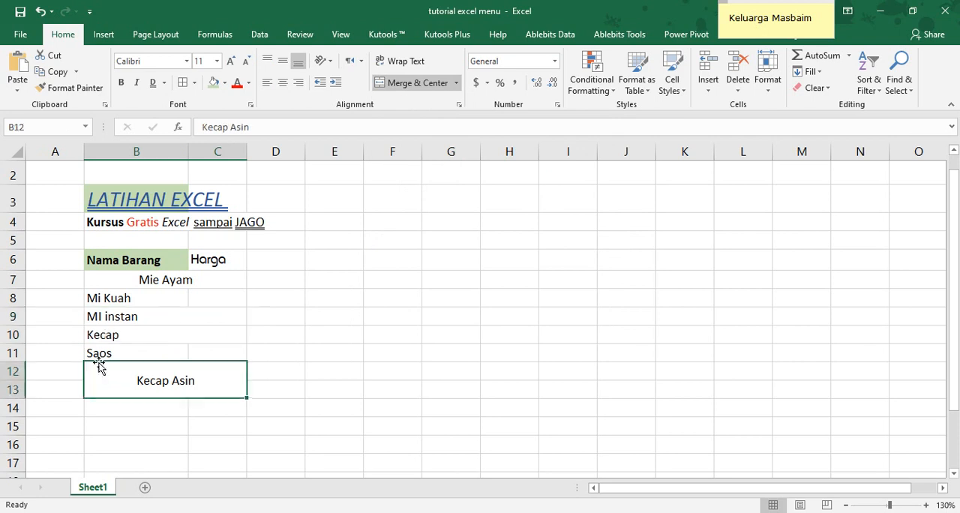
left_click(105, 320)
left_click(120, 332)
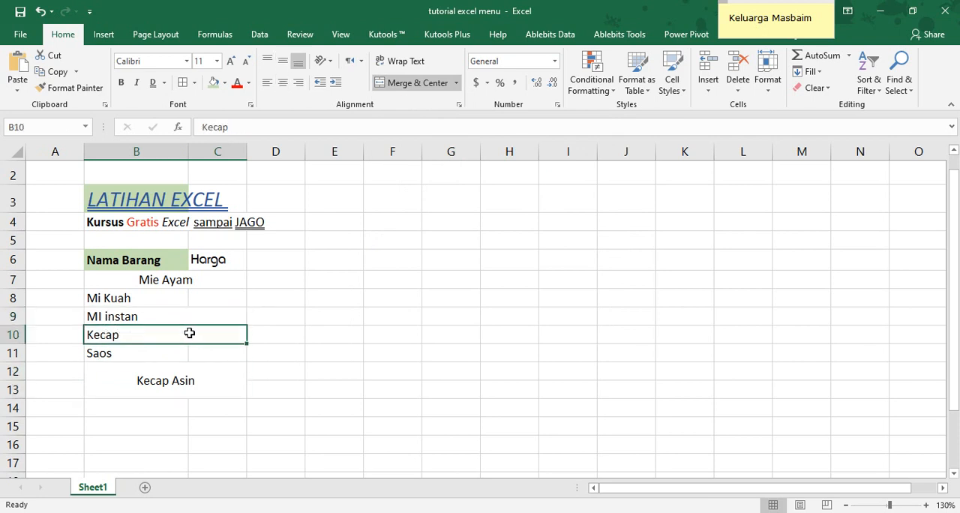
left_click(203, 314)
left_click(113, 336)
Unmerge all the cells in the range B7:C13
left_click(136, 280)
left_click_drag(136, 280, 143, 384)
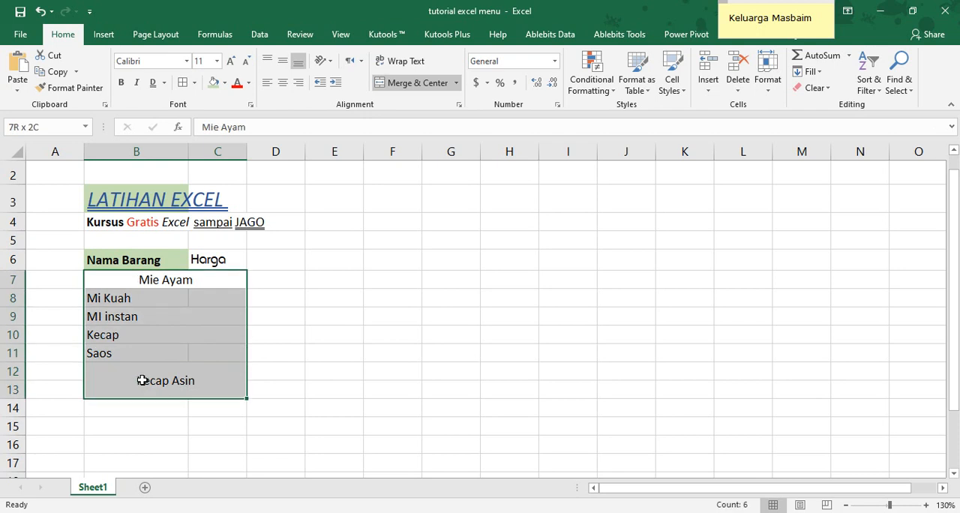
left_click(425, 84)
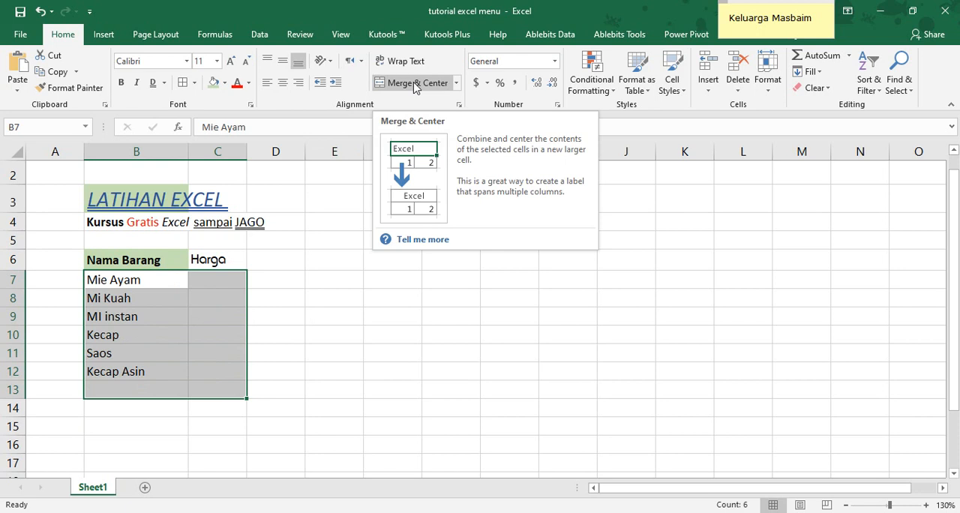
Apply Merge Across to the range B7:C13 and check the merged cell of each item
left_click(456, 82)
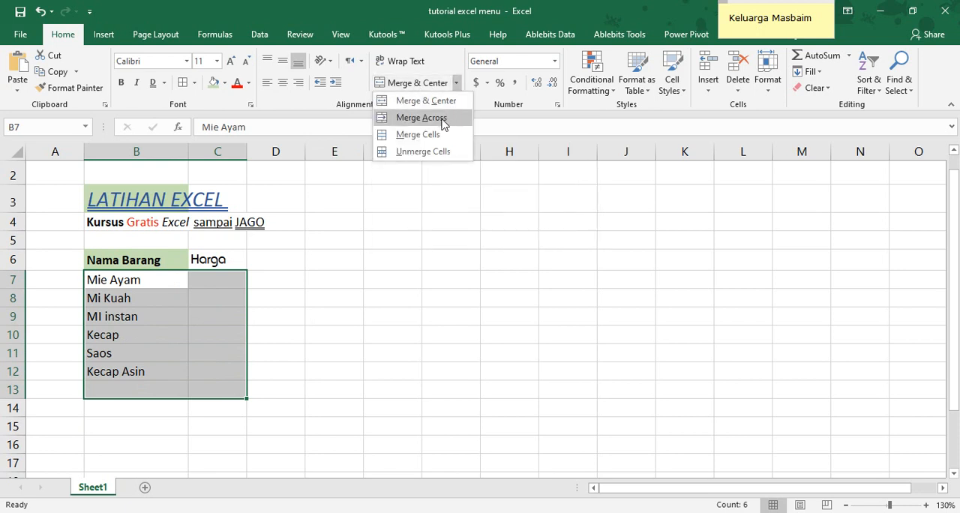
left_click(446, 119)
left_click(334, 276)
left_click(156, 286)
key("Down")
key("Down")
key("Down")
key("Down")
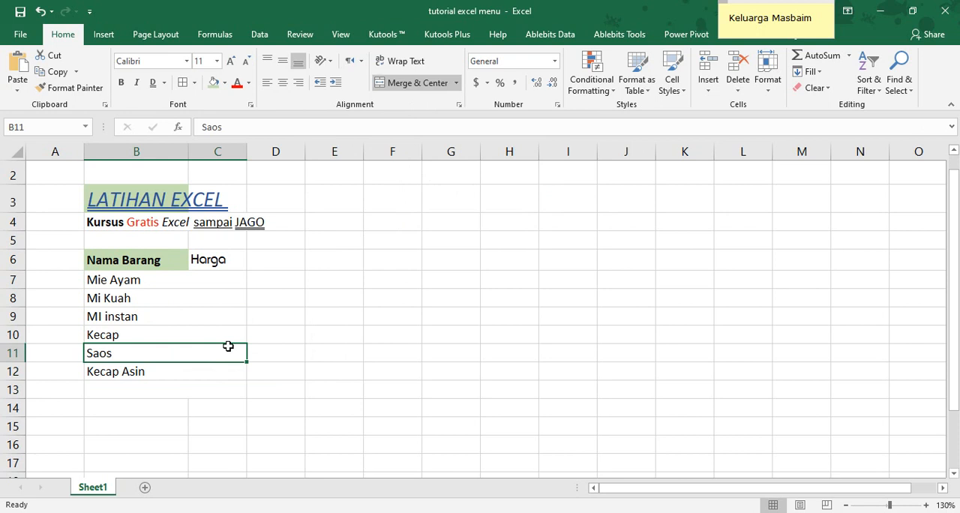
key("Down")
key("Right")
key("Left")
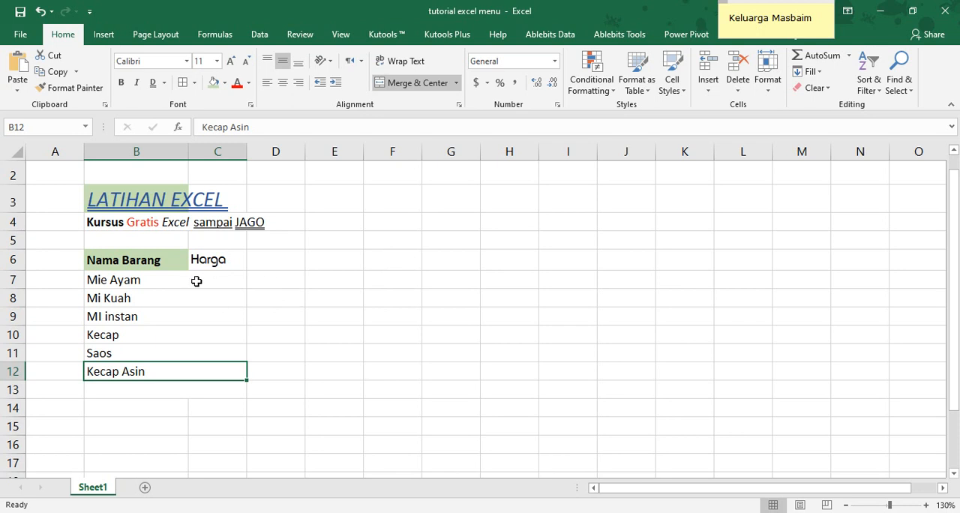
Unmerge the item rows in the range B7:C12
left_click_drag(184, 278, 180, 377)
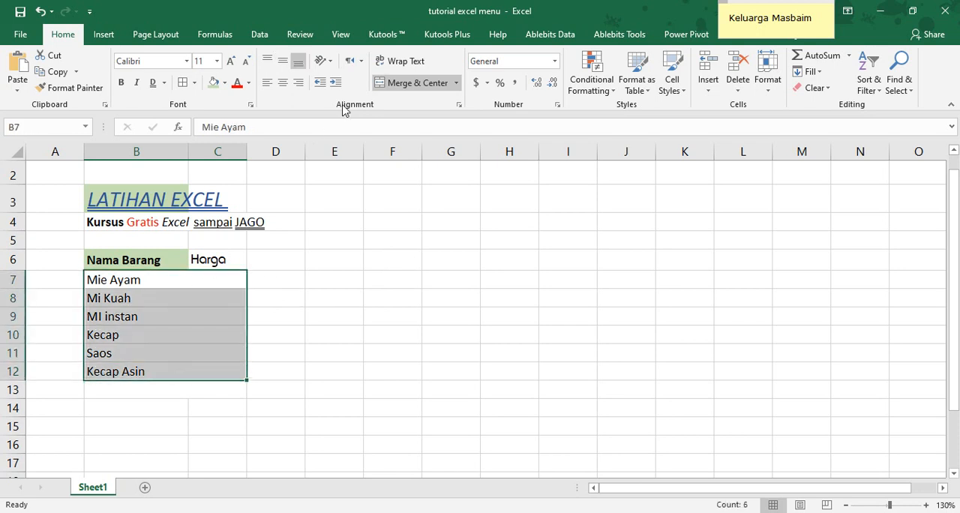
left_click(342, 329)
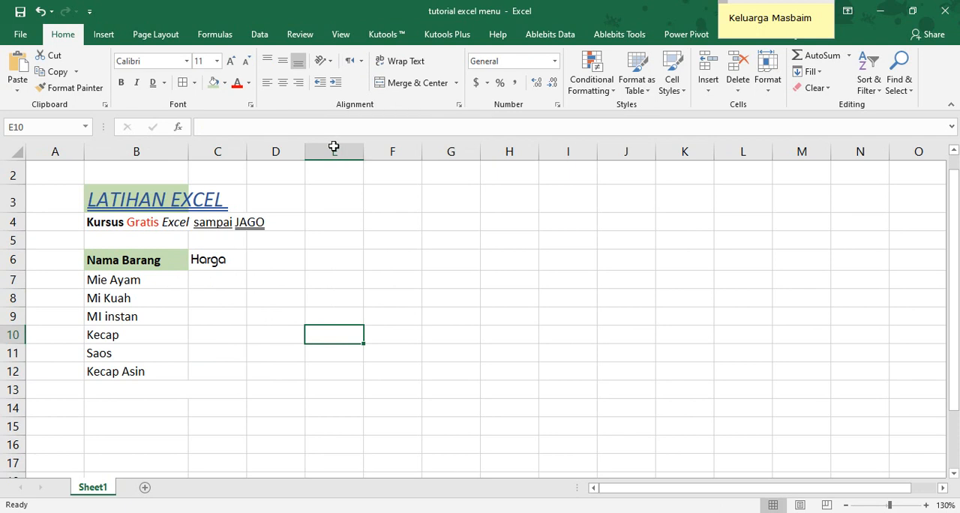
left_click(217, 266)
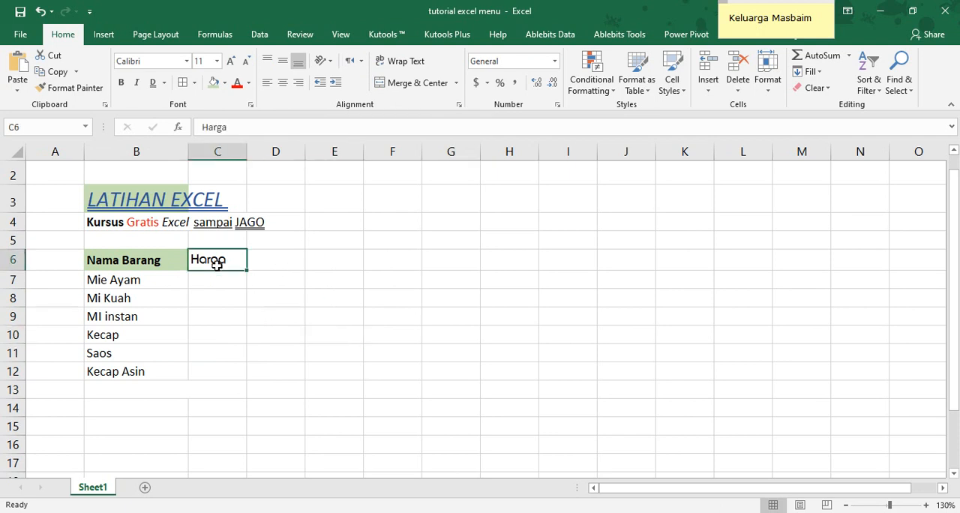
left_click(362, 62)
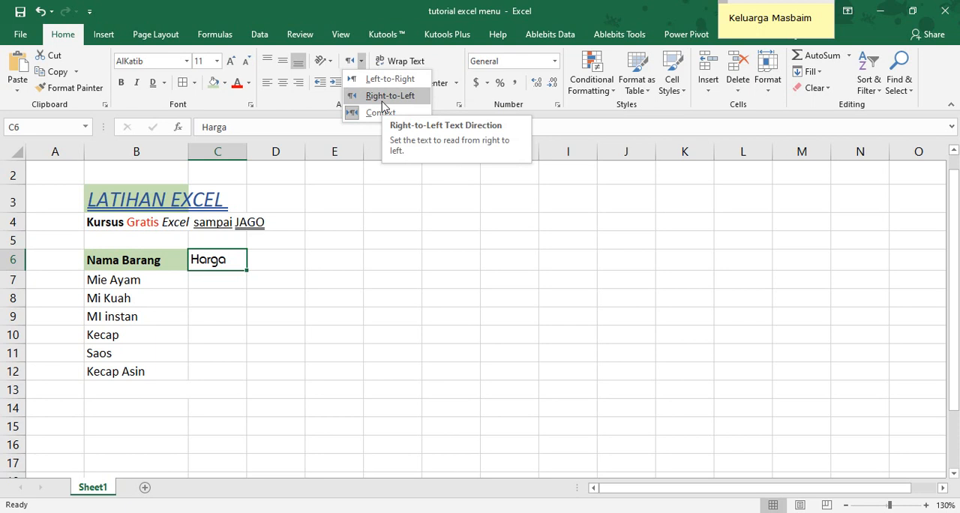
left_click(228, 283)
left_click(227, 280)
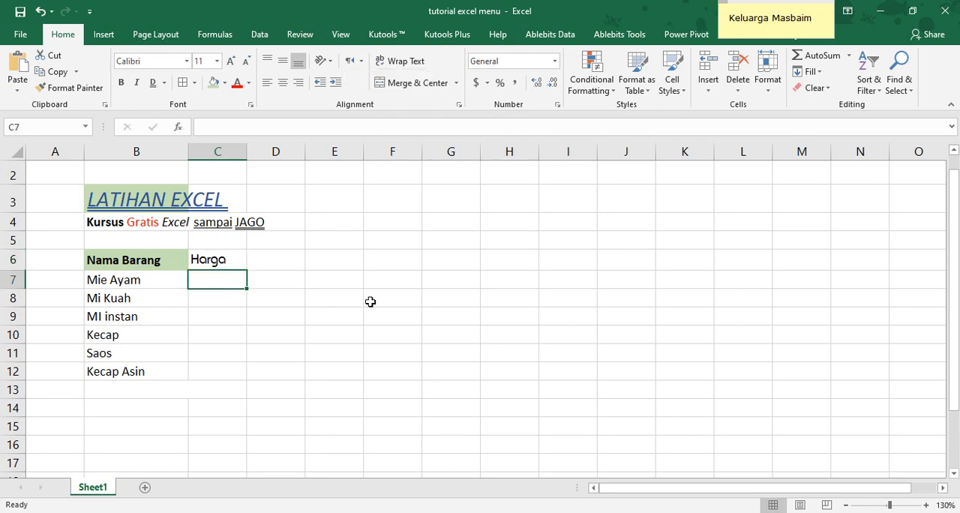
Enter the sample text "Ini tulisan latin" in cell D7
left_click(290, 280)
type("In")
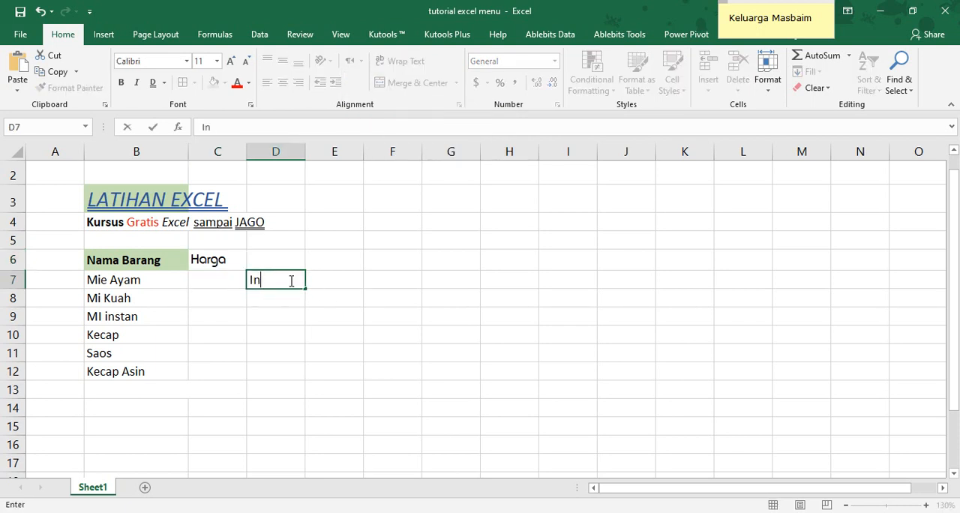
type("i tulisan latin")
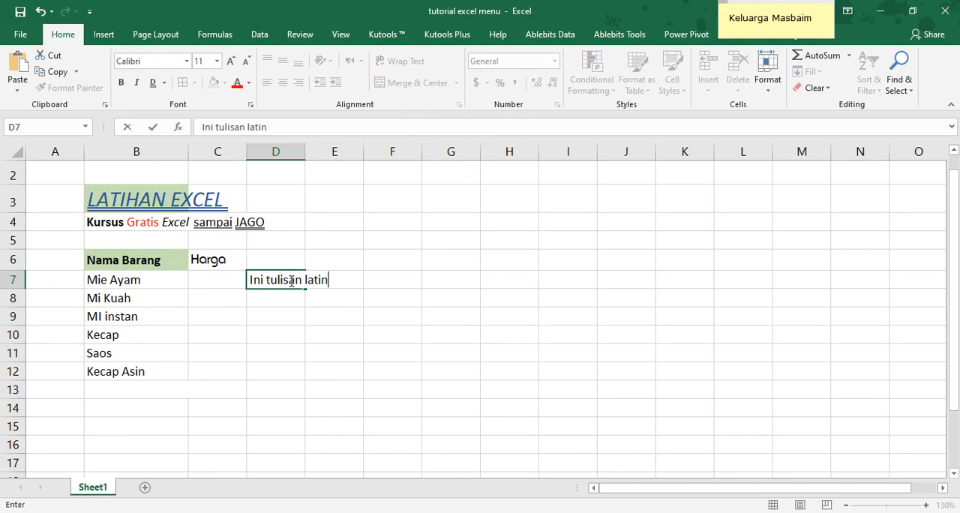
key("Return")
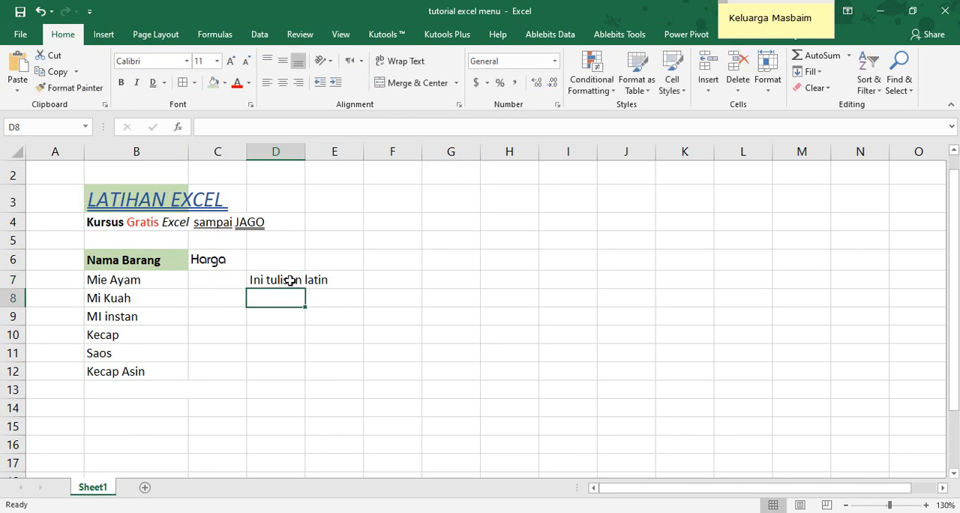
Set the text direction of the Latin sample text in D7 to Left-to-Right
left_click(290, 280)
left_click(361, 61)
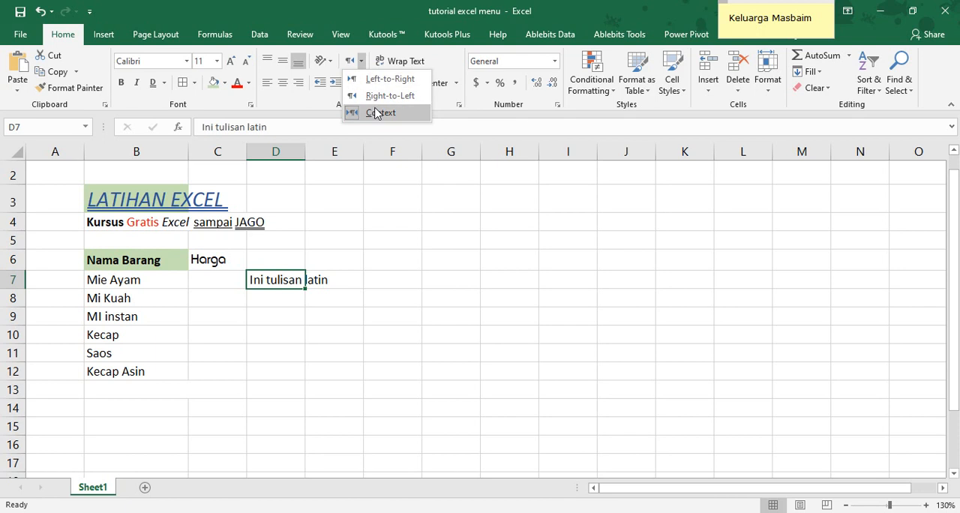
left_click(377, 78)
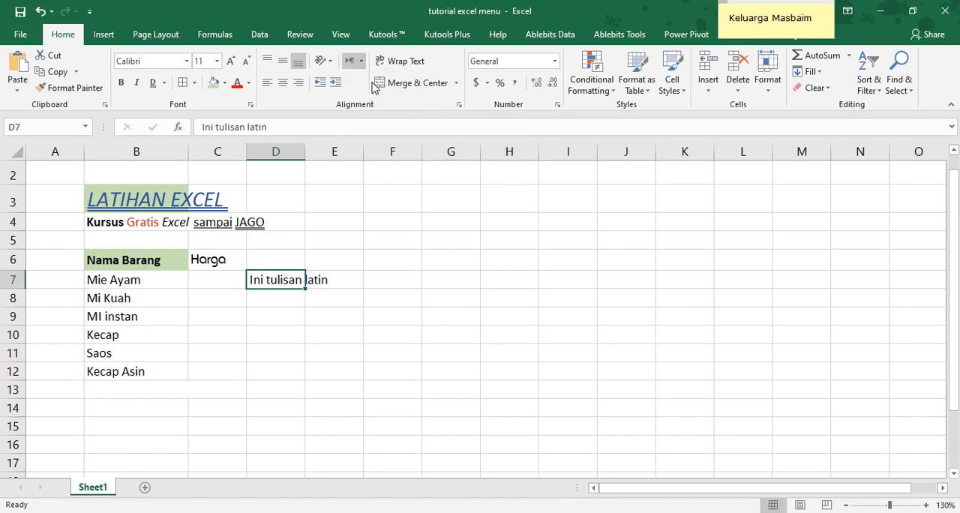
left_click(363, 60)
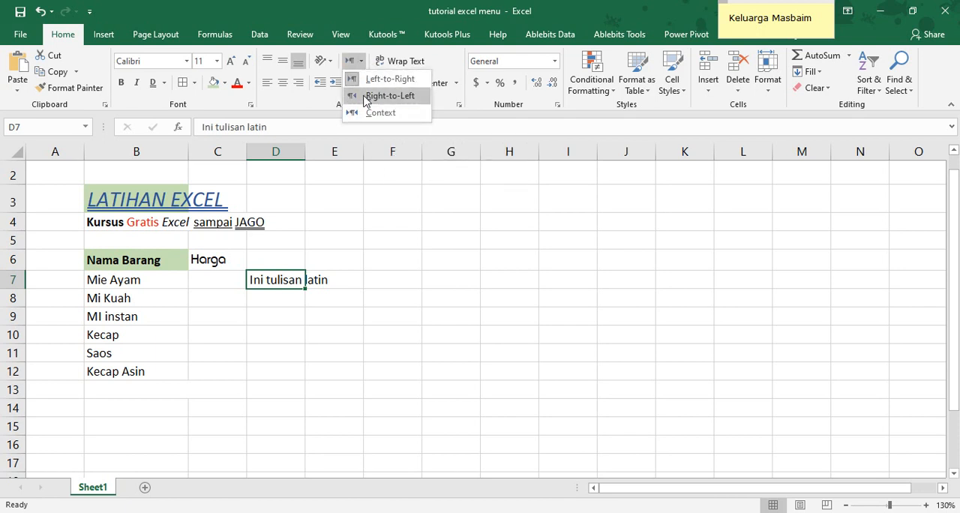
left_click(279, 295)
Set the text direction of the empty cell D8 to Right-to-Left
left_click(279, 295)
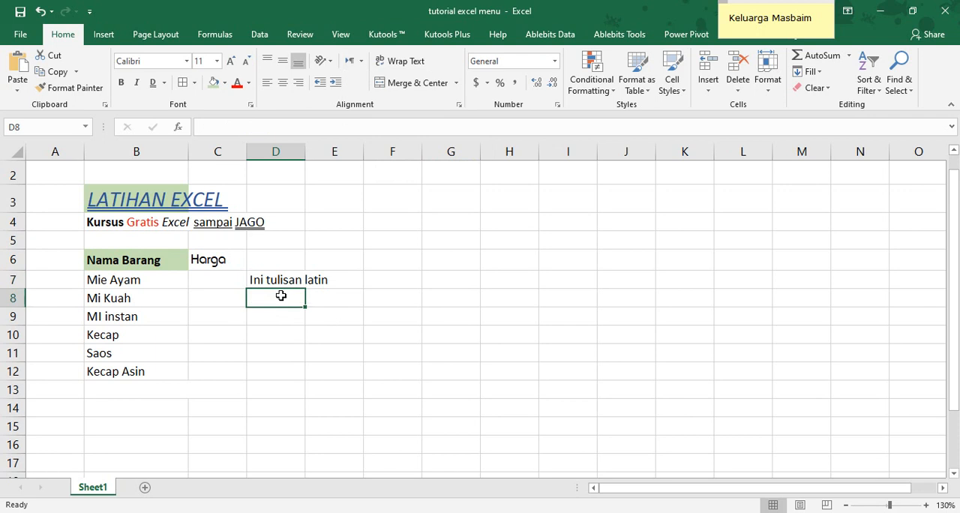
left_click(359, 61)
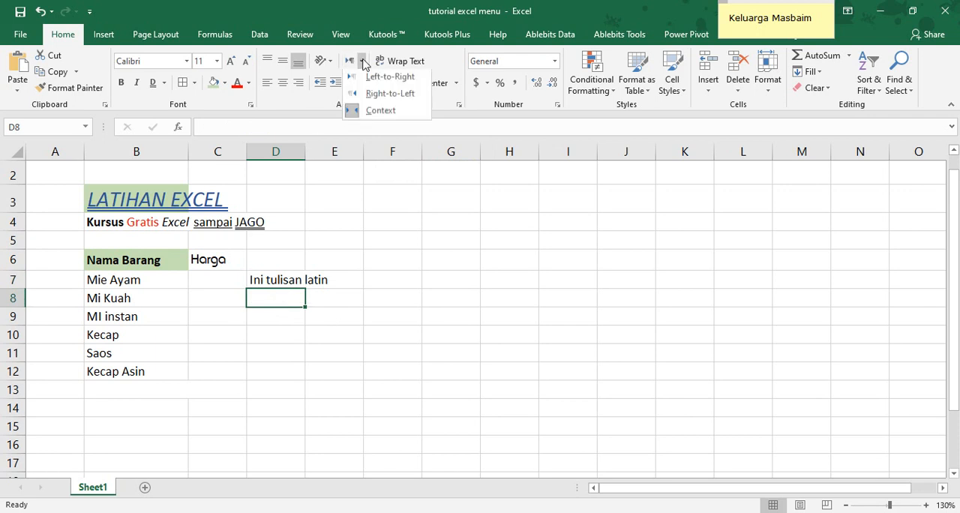
left_click(390, 96)
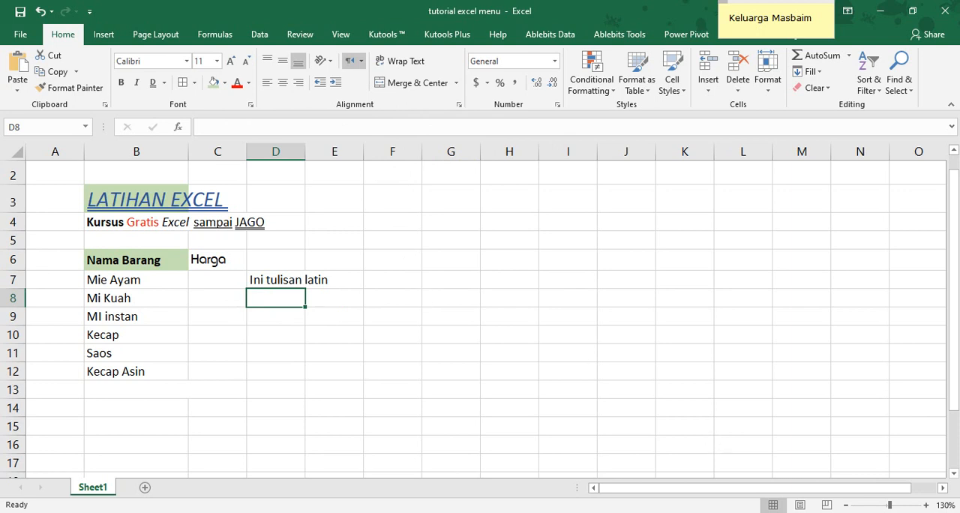
Switch the keyboard language to Arabic (Qatar) and enter "إني توليسان اراب" in cell D8
left_click(870, 512)
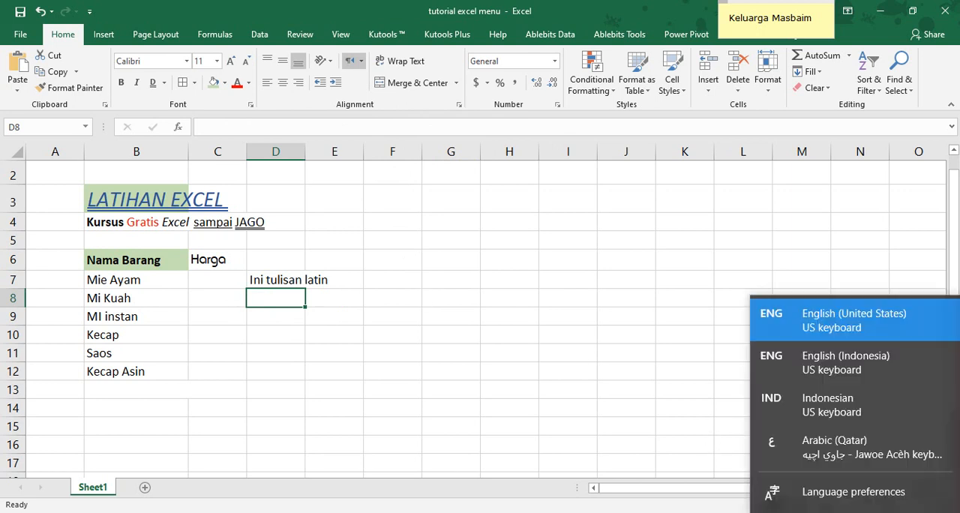
left_click(851, 449)
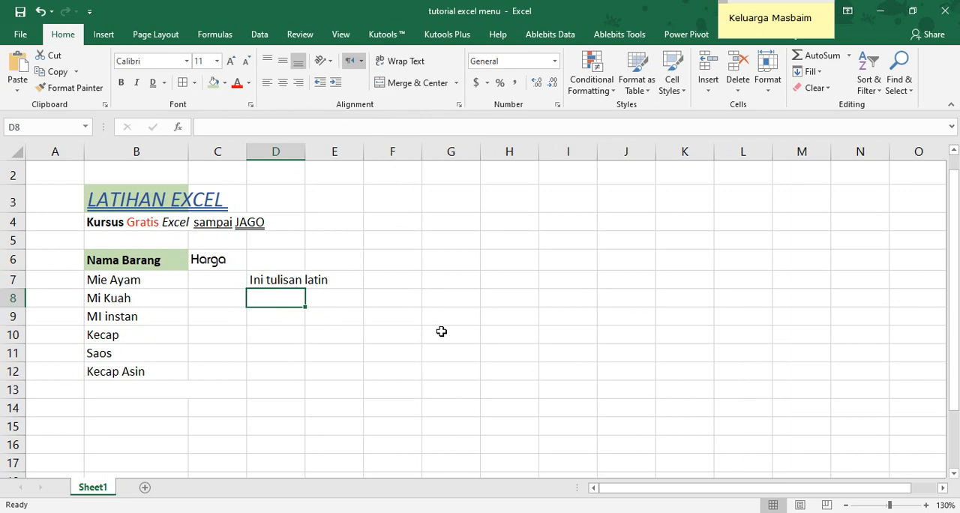
type("لا")
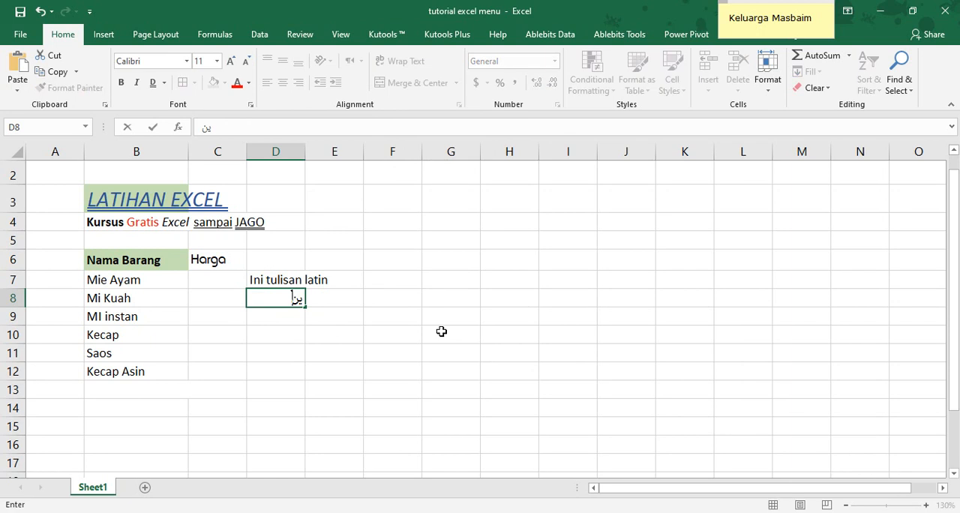
key("BackSpace")
key("BackSpace")
type("إني توليسان اراب")
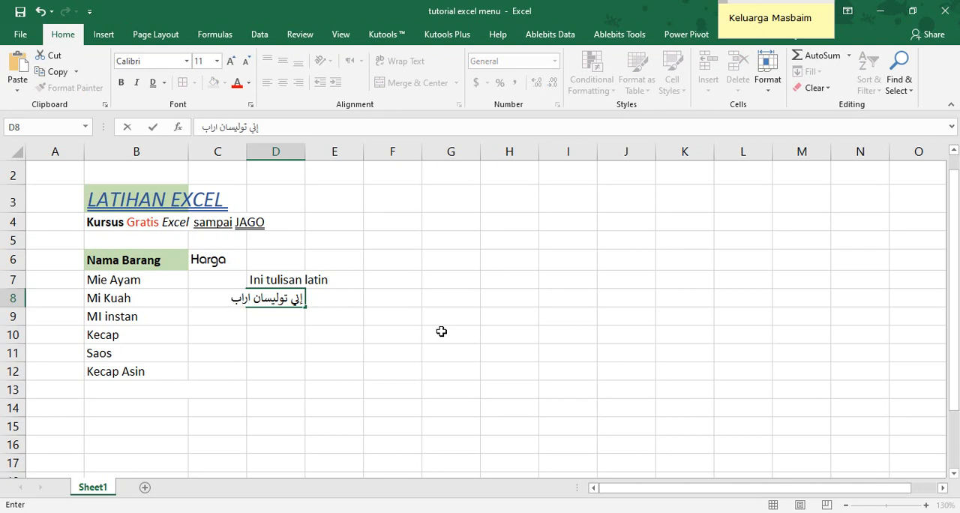
key("Return")
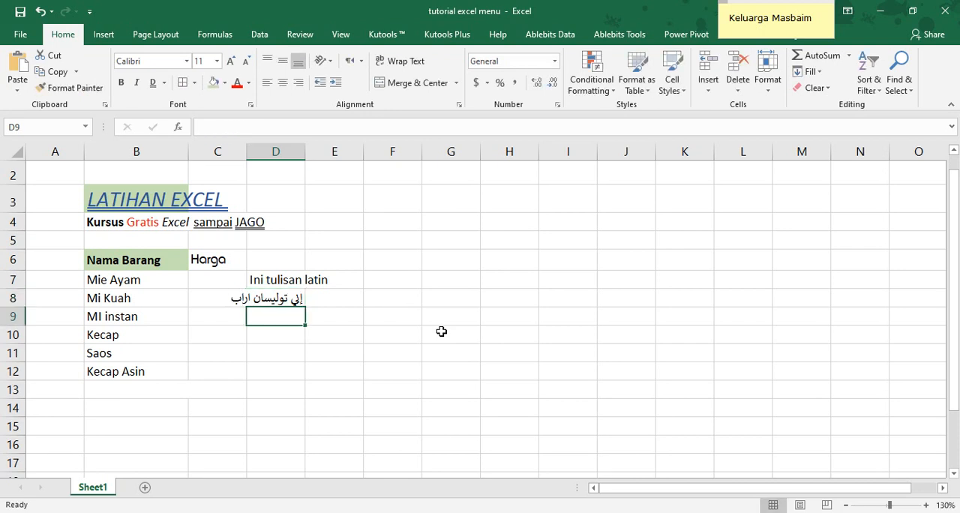
Delete the Arabic sample text from D8 and the Latin sample text from D7
left_click(294, 302)
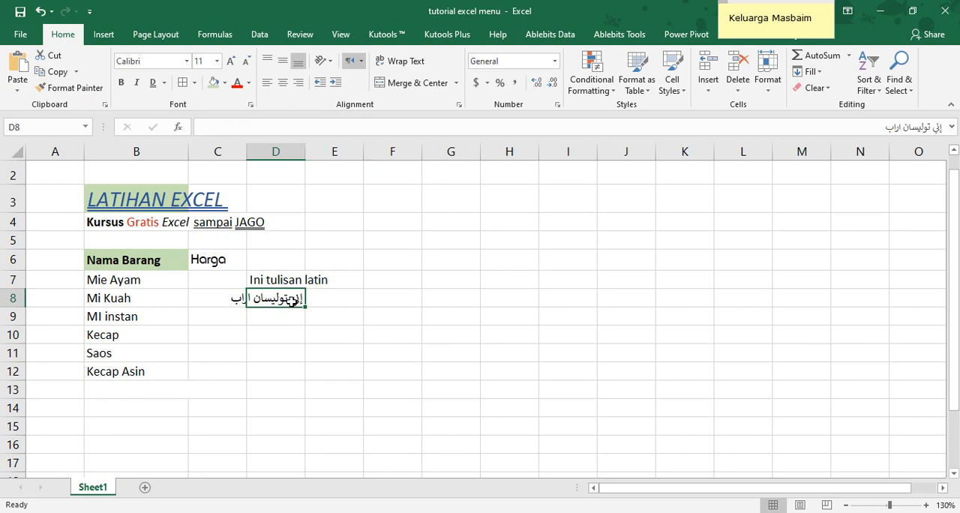
left_click(271, 315)
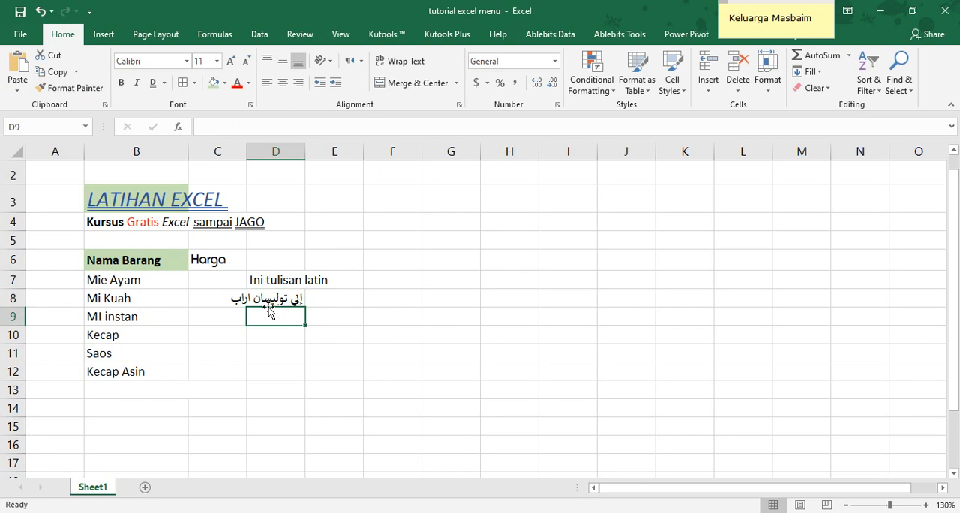
left_click(261, 297)
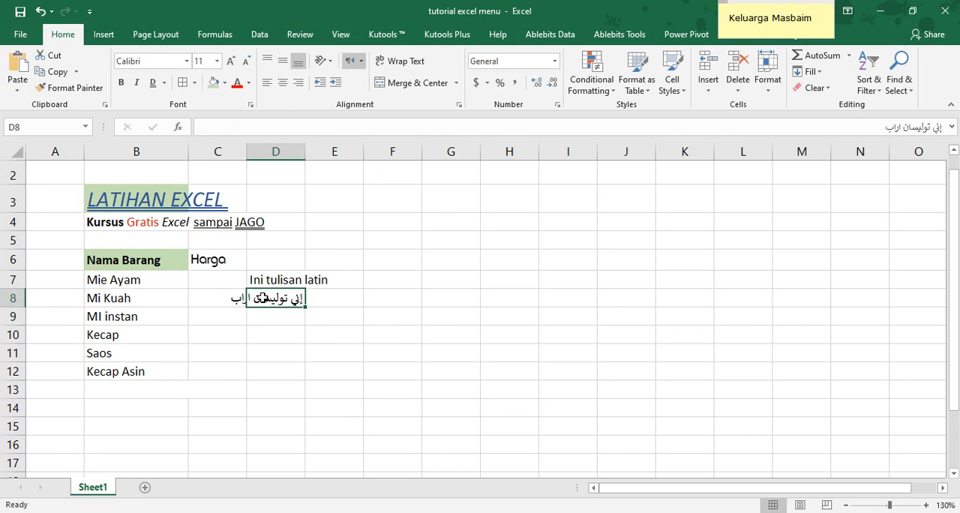
key("Delete")
left_click(261, 282)
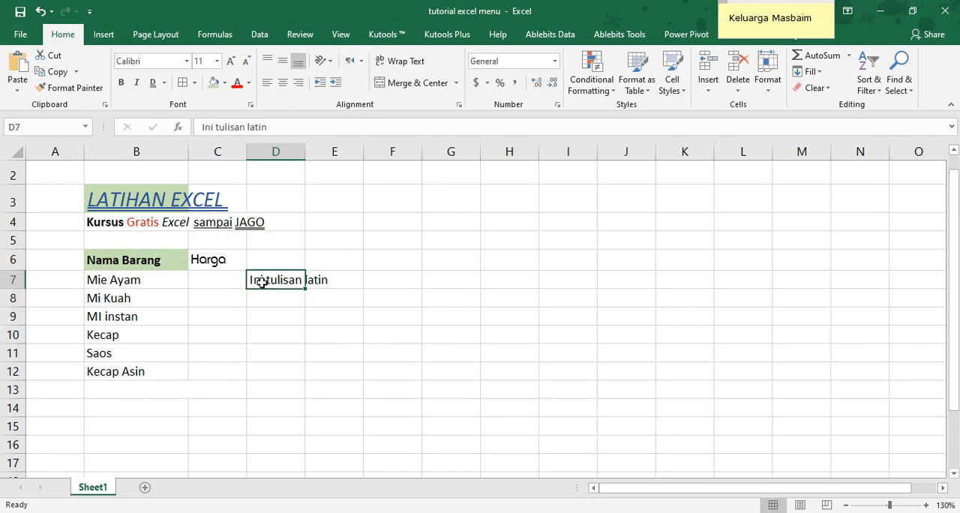
key("Delete")
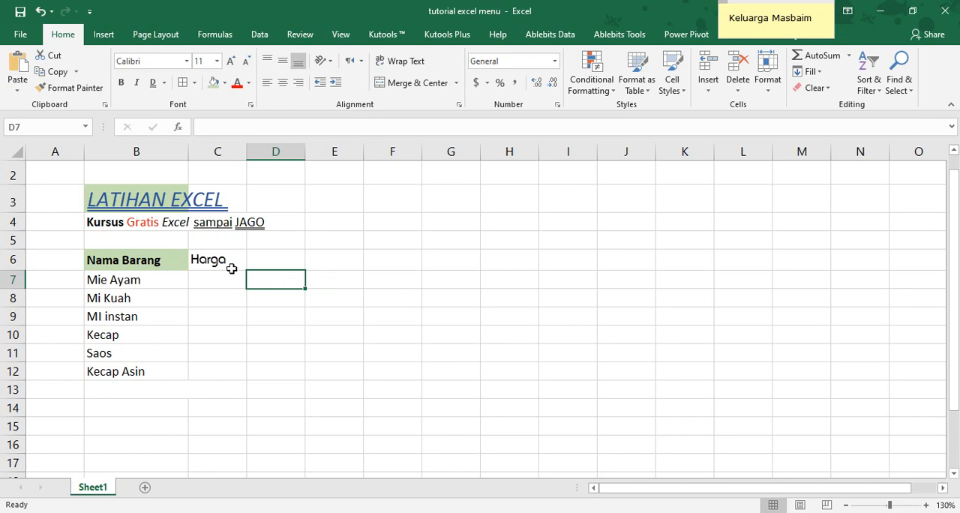
Delete the Harga heading from cell C6
left_click(231, 271)
key("Delete")
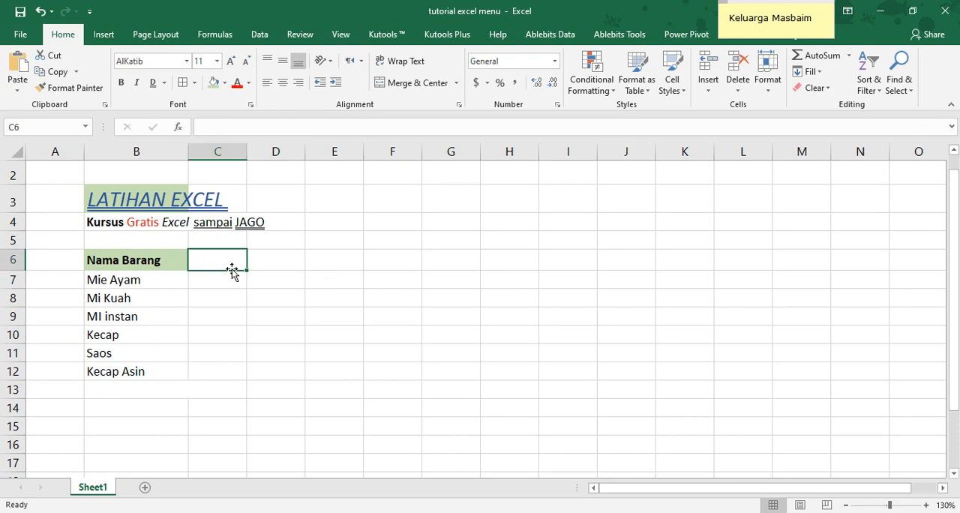
left_click(166, 265)
Examine the Alignment settings of cell C6 in Format Cells and close them without making changes
left_click(211, 261)
left_click(459, 105)
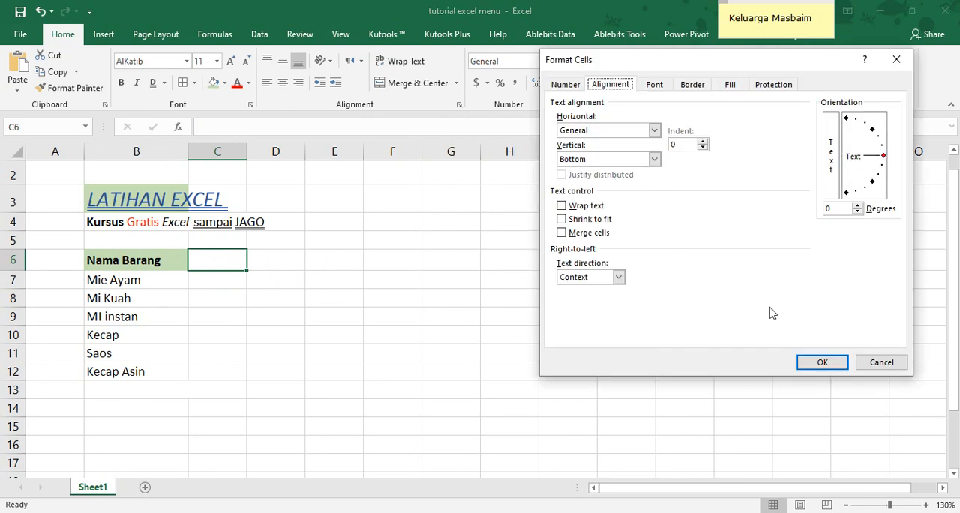
left_click(864, 365)
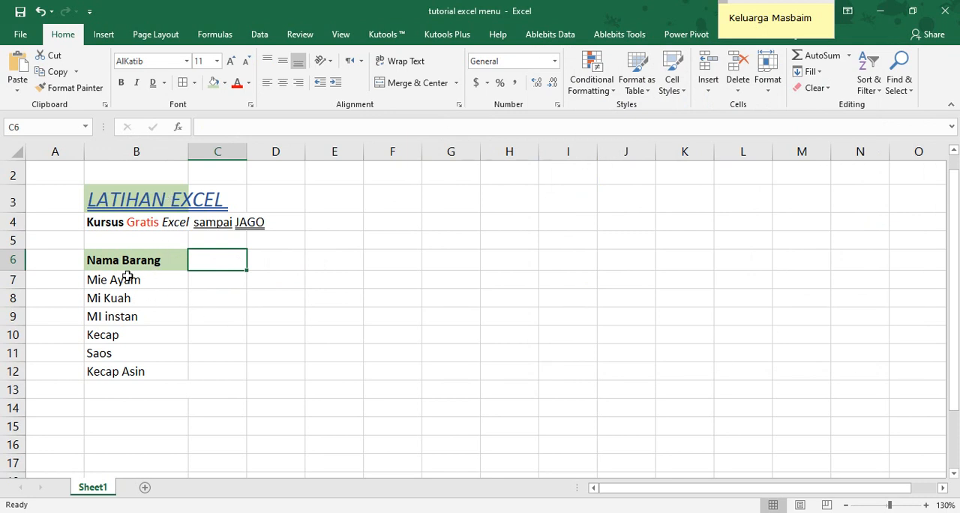
Merge and center the Mie Ayam entry across cells B7:C7
left_click_drag(112, 281, 227, 282)
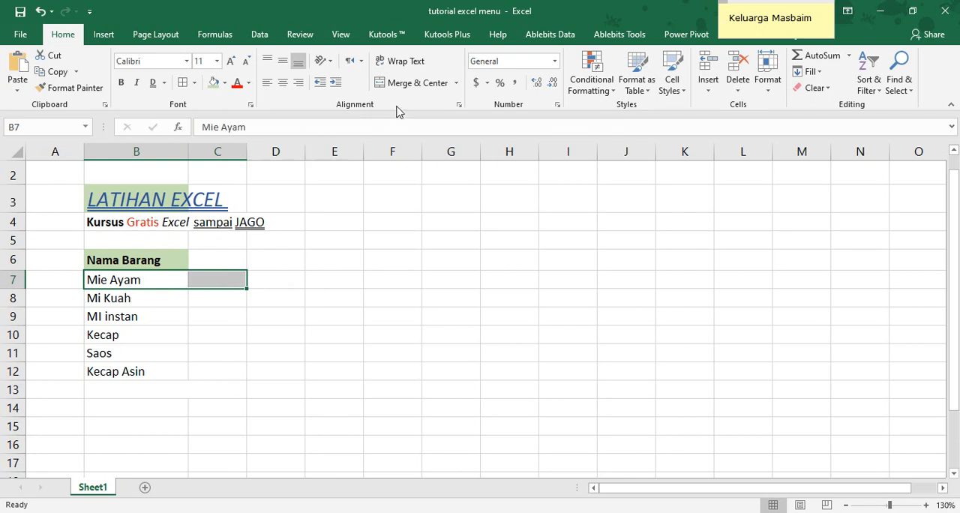
left_click(411, 84)
left_click(349, 264)
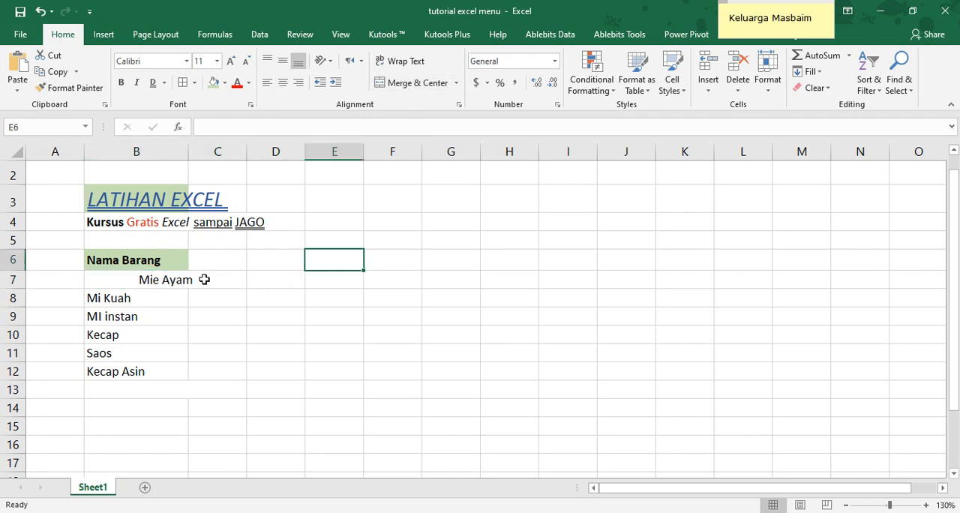
left_click(151, 282)
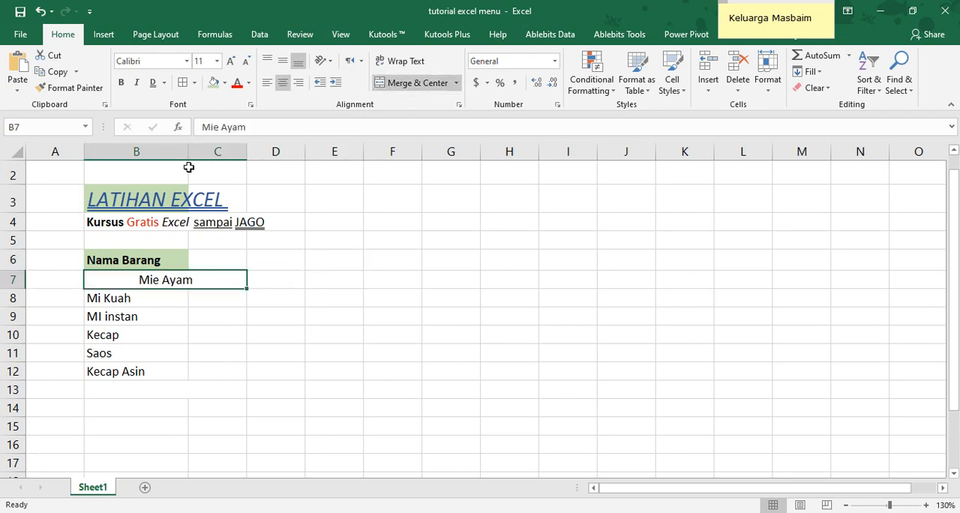
Narrow column B to about the width of the Nama Barang heading and unmerge B7:C7
left_click_drag(188, 154, 163, 150)
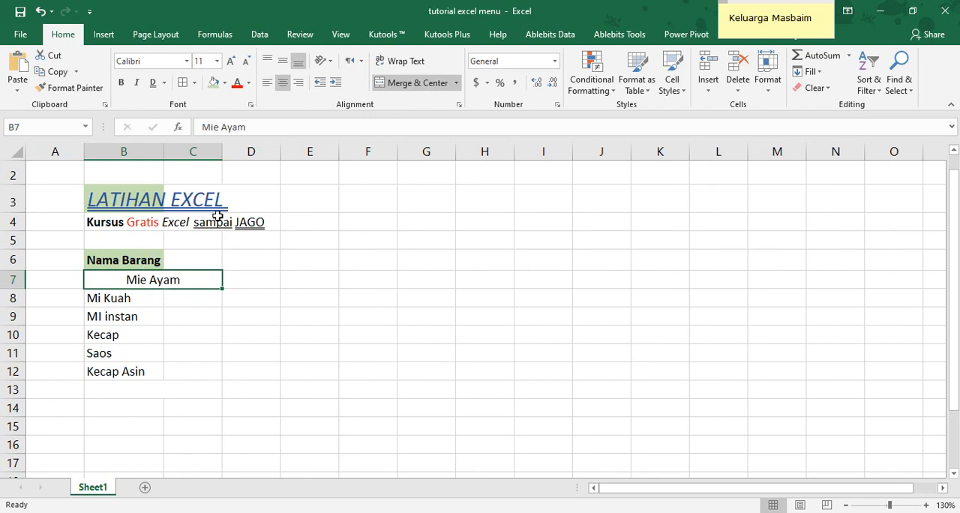
left_click(409, 82)
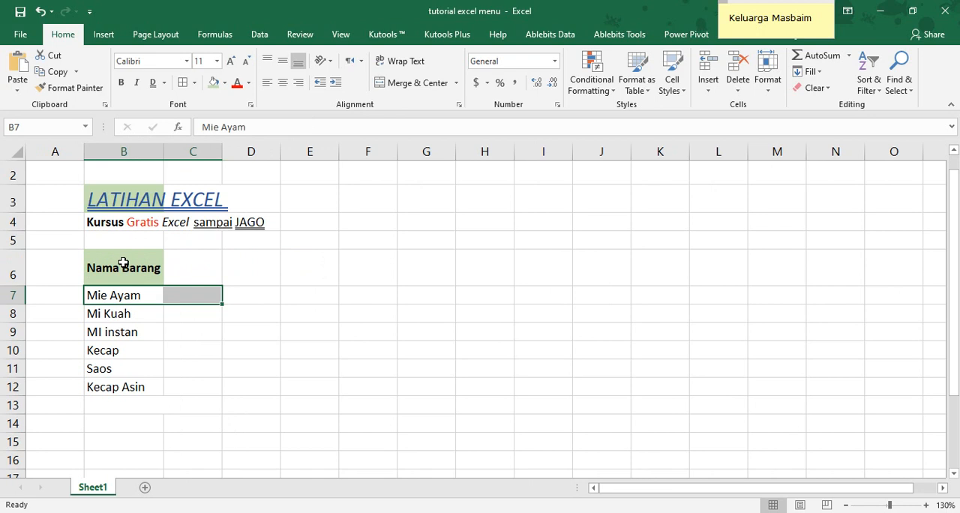
Merge and center the Nama Barang heading across B6:C6 and split it back into separate cells
left_click(123, 263)
left_click_drag(123, 263, 205, 263)
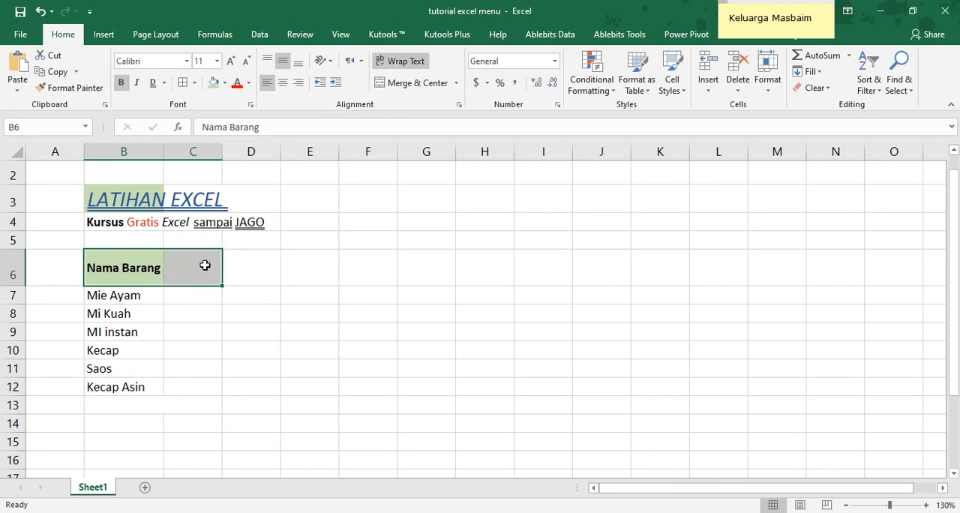
left_click(391, 83)
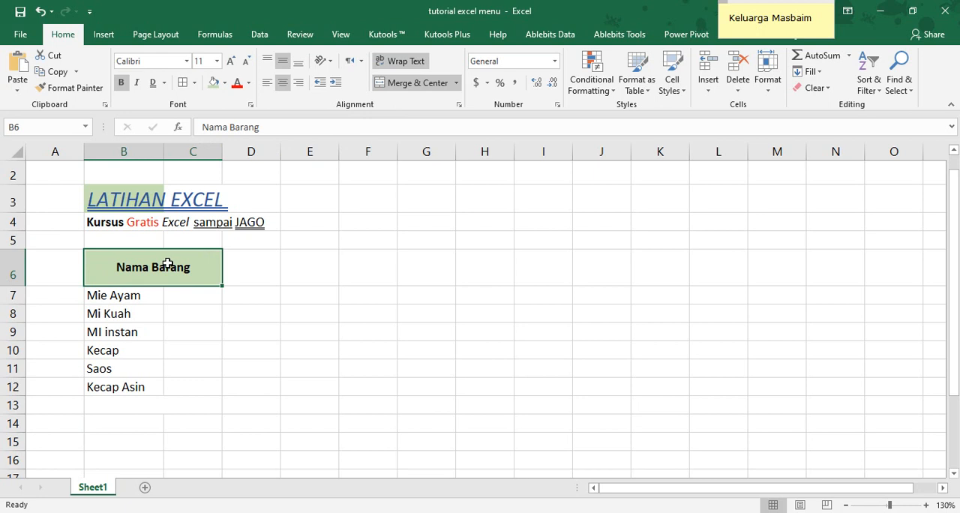
left_click(430, 86)
left_click(235, 311)
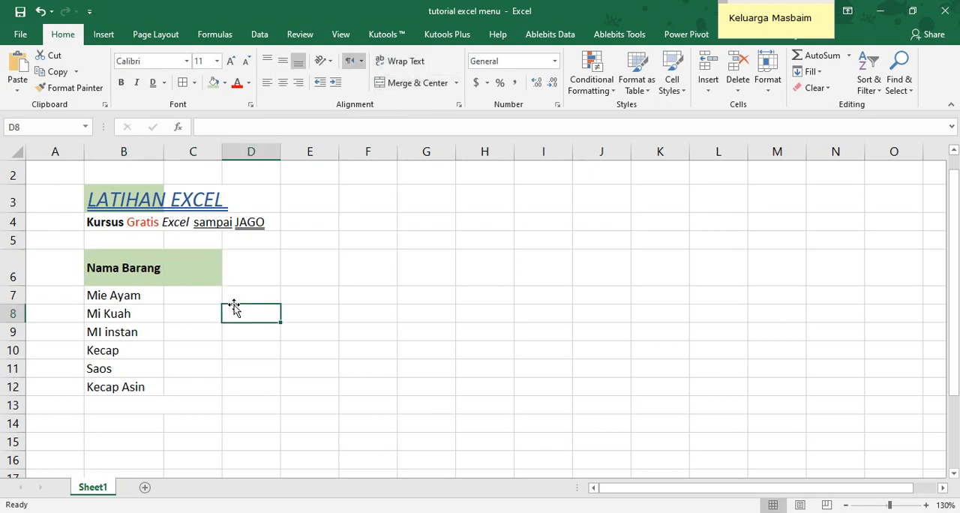
Set the horizontal alignment of B6:C6 to Center Across Selection and check that B6 and C6 can be selected separately
left_click(150, 269)
left_click_drag(150, 268, 168, 268)
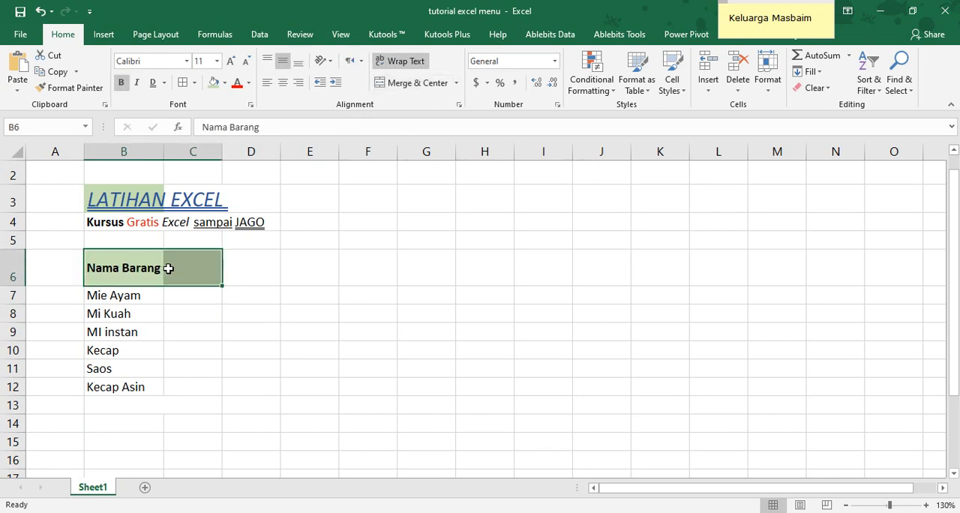
left_click(458, 105)
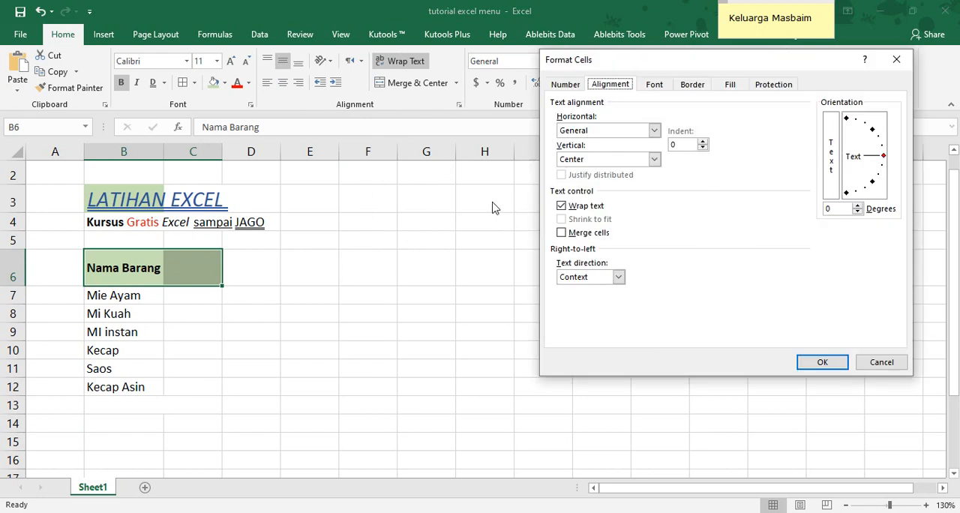
left_click(653, 132)
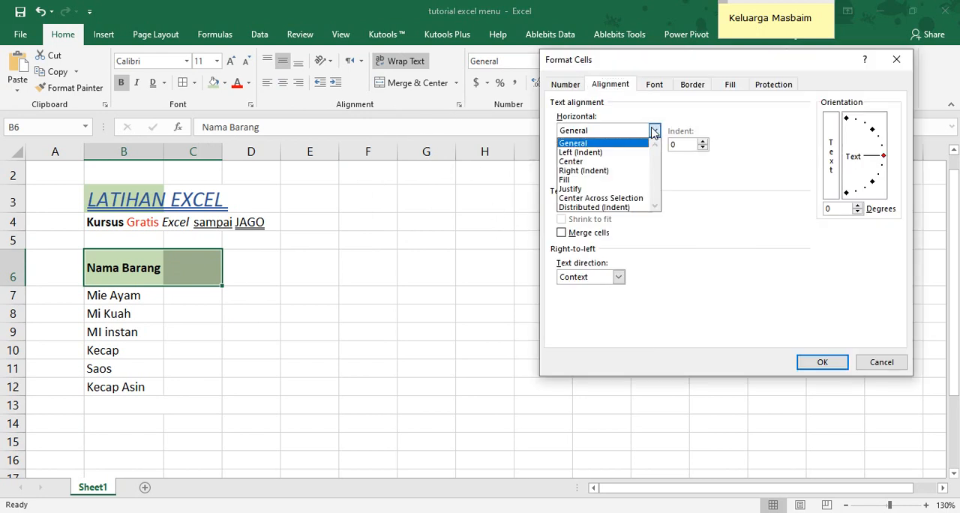
left_click(630, 200)
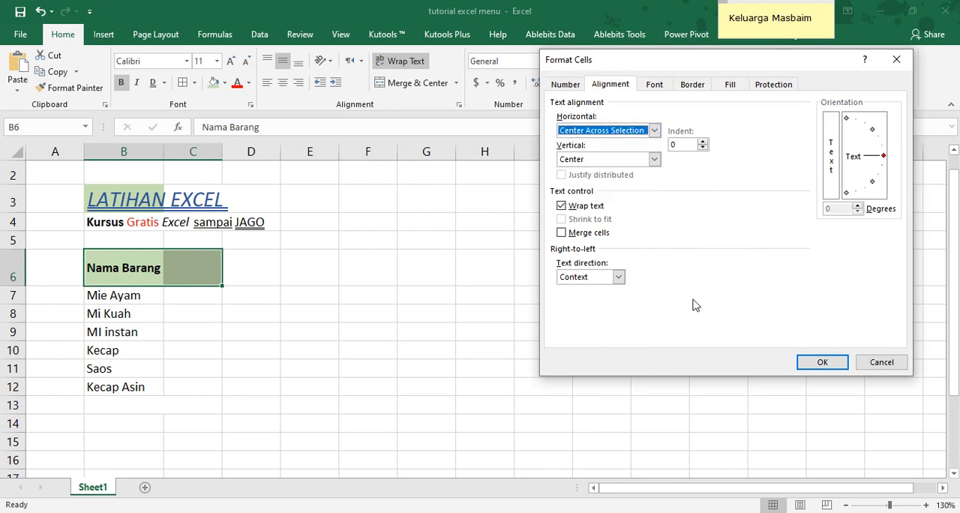
left_click(822, 362)
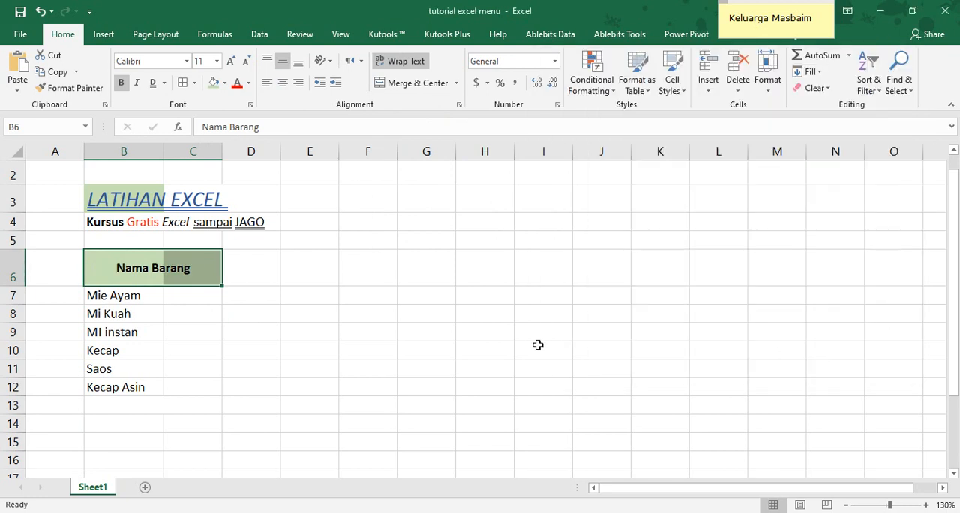
left_click(300, 346)
left_click(171, 272)
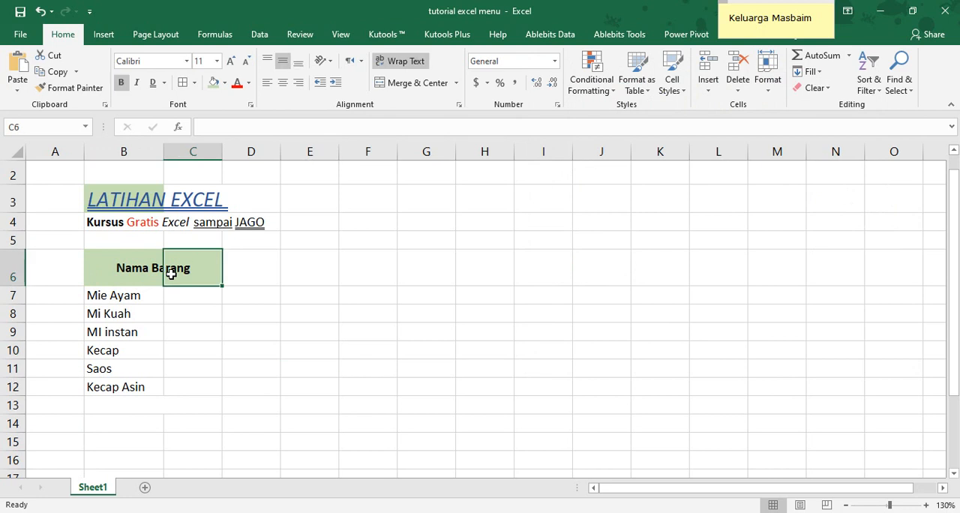
left_click(132, 267)
left_click(177, 271)
Auto-fit the height of row 6 to the Nama Barang heading
left_click_drag(24, 286, 24, 286)
double_click(24, 286)
left_click(166, 312)
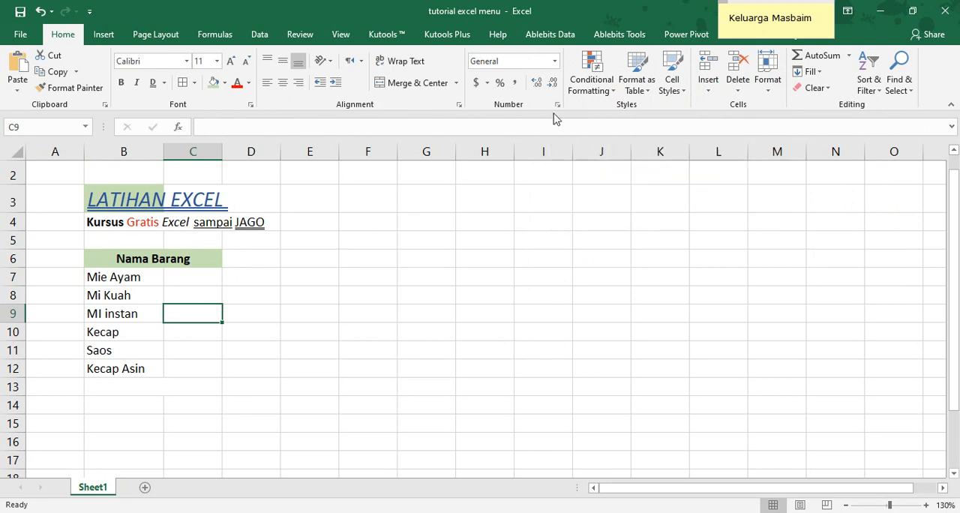
Left-align the Nama Barang heading in B6 and select the empty heading cell C6
left_click(159, 258)
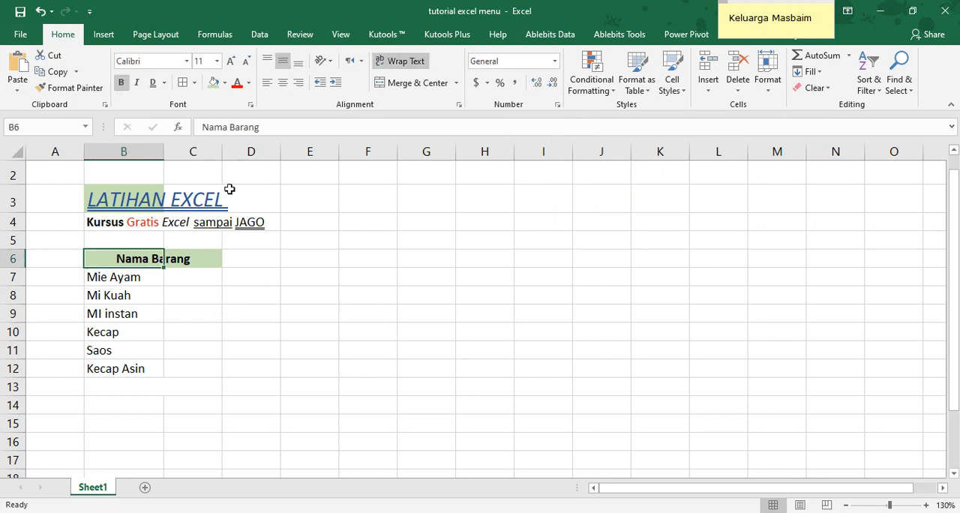
left_click(268, 84)
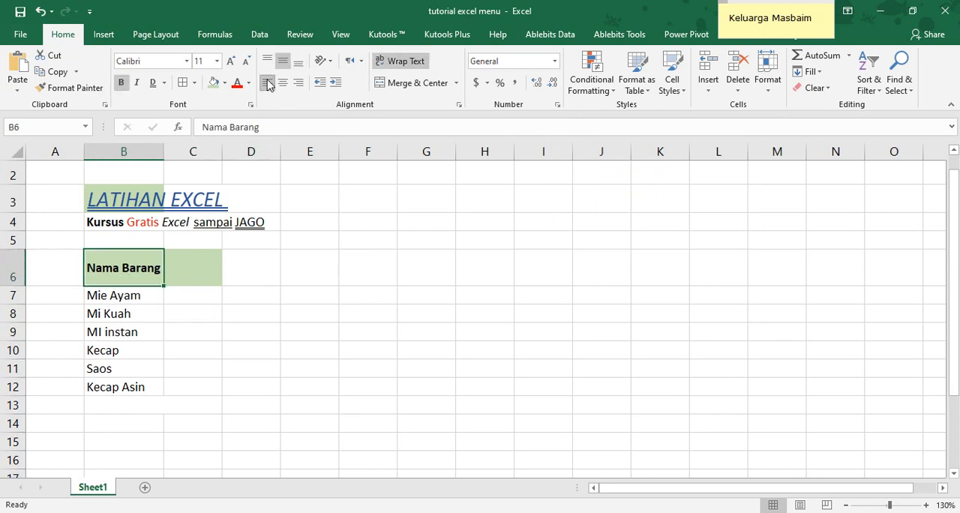
left_click(169, 293)
left_click(201, 272)
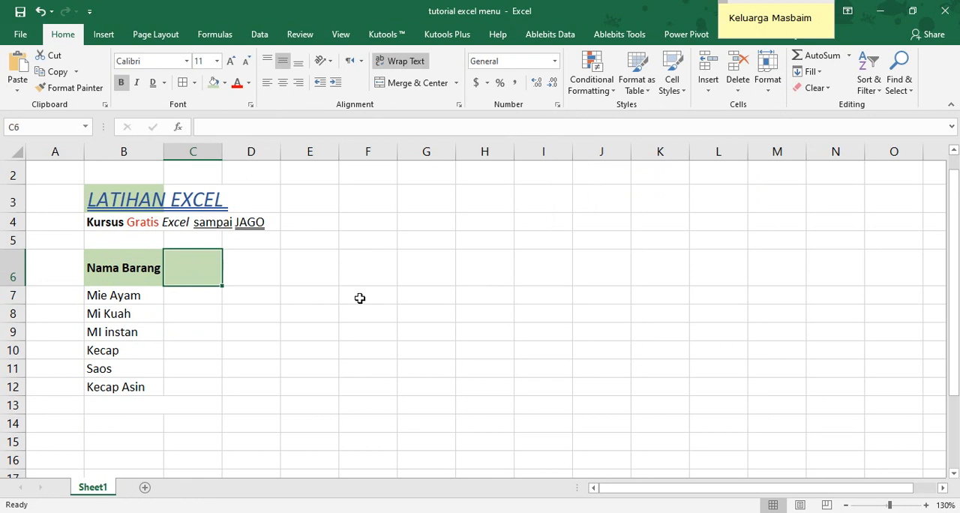
type("خوملاه")
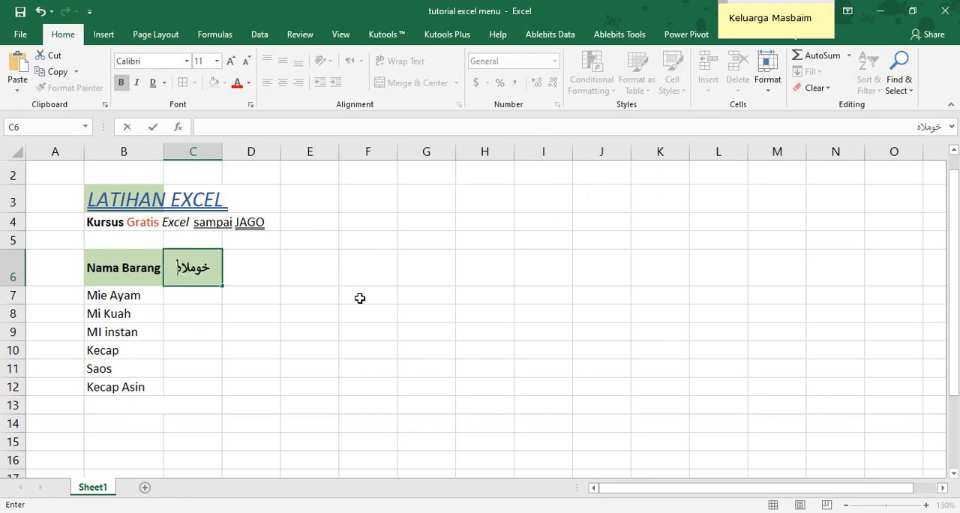
key("BackSpace")
key("BackSpace")
key("BackSpace")
key("BackSpace")
Switch the keyboard language from Arabic to English (United States) and enter the heading Jumlah in C6
left_click(874, 512)
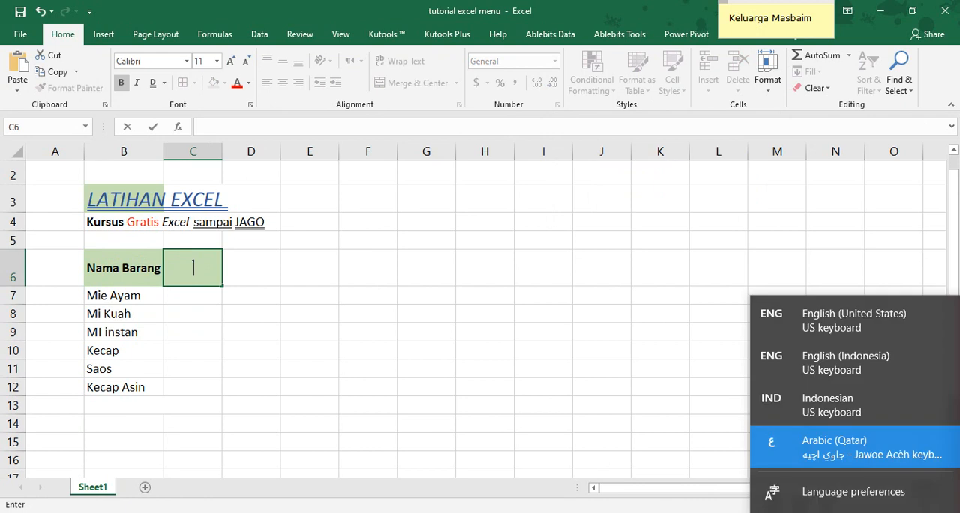
left_click(827, 325)
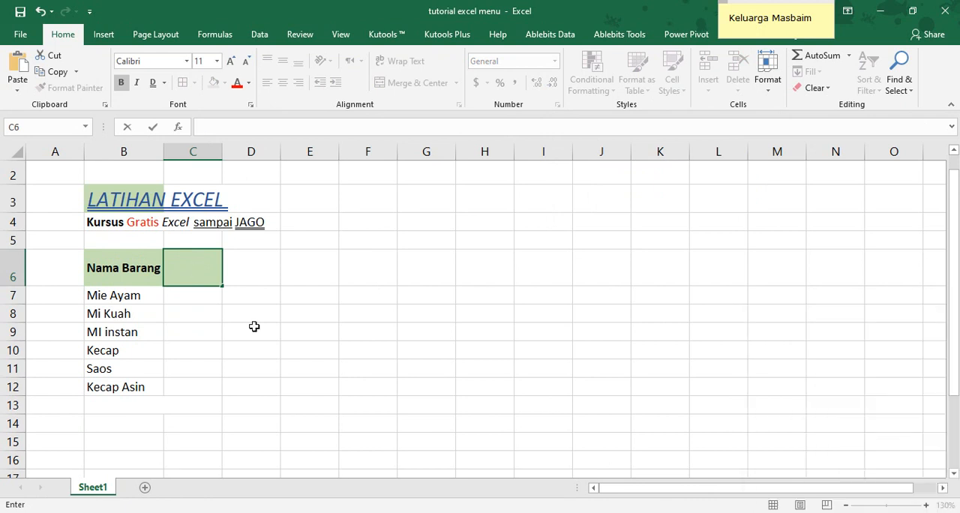
type("Jumlah")
key("Return")
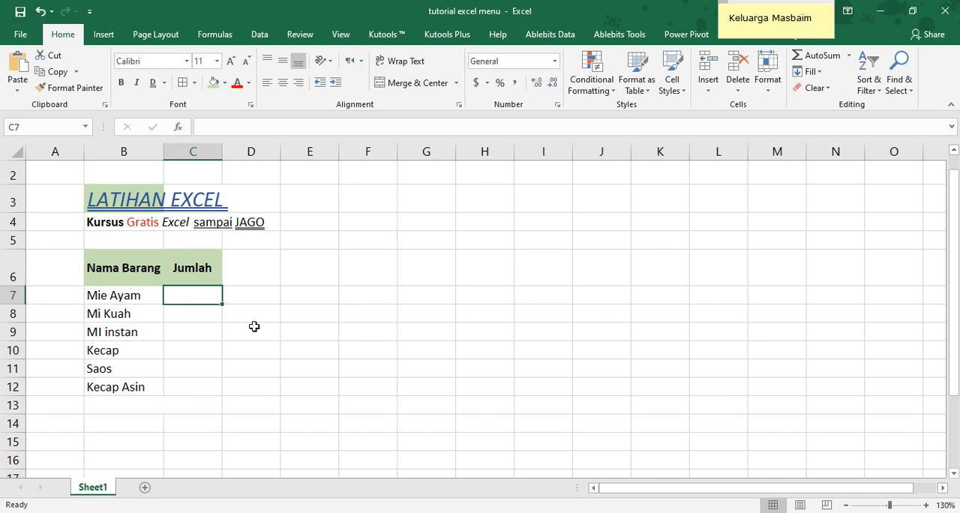
Fill the Jumlah column in C7:C12 with the quantities 15, 10, 3, 4, 5 and 7
type("15")
key("Up")
key("Down")
key("Down")
type("1")
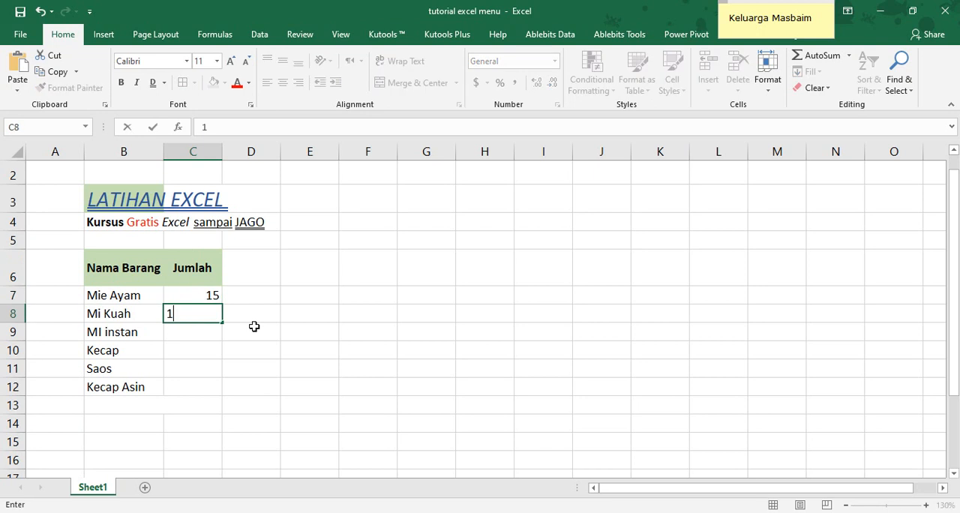
type("0")
key("Return")
type("3")
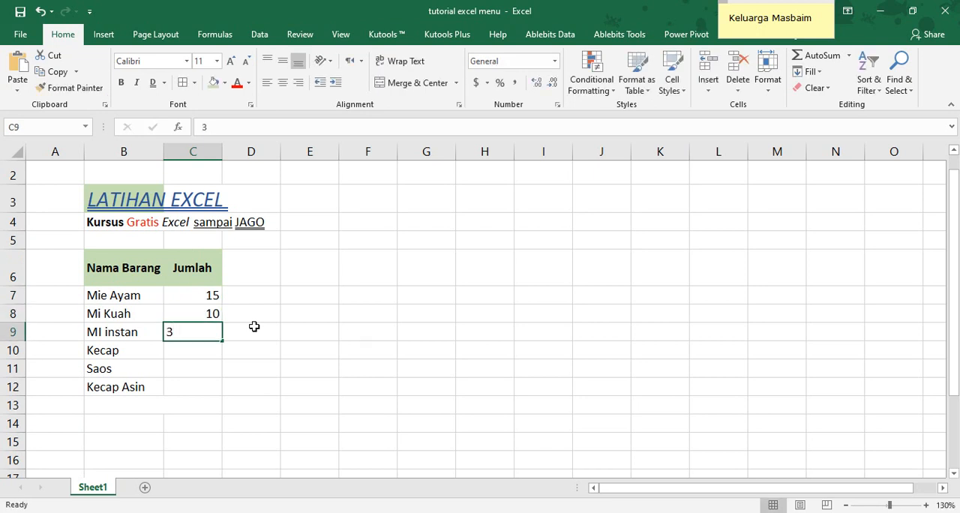
key("Return")
type("4")
key("Return")
type("5")
key("Return")
type("7")
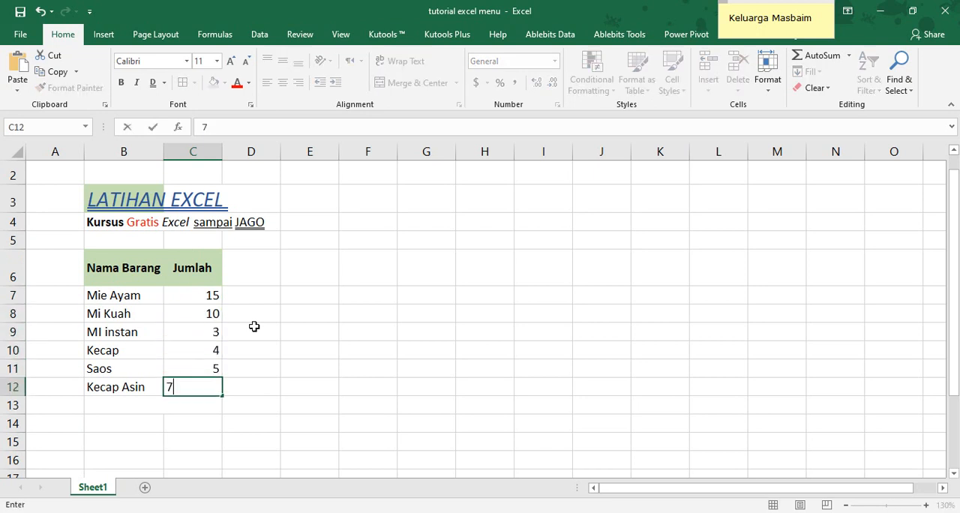
key("Return")
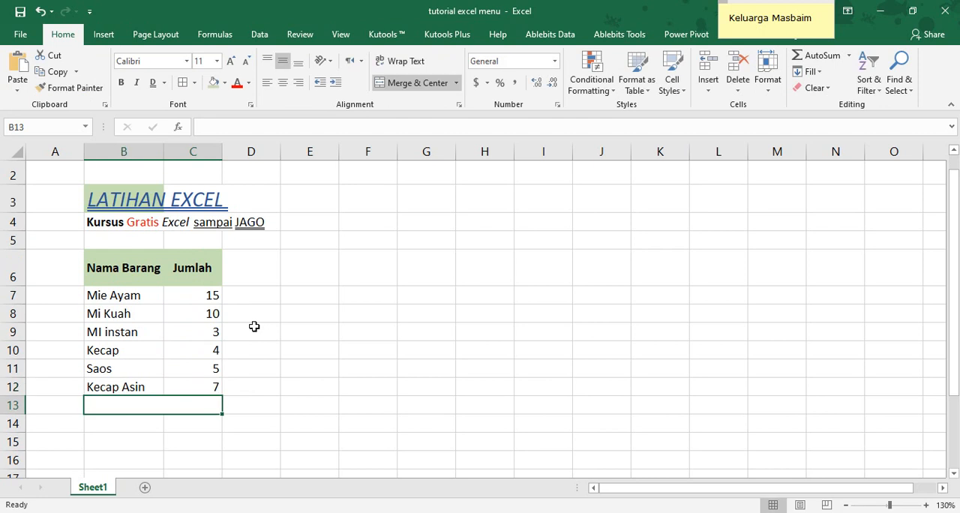
Split the merged cell B13:C13 below the list back into separate cells
left_click(409, 83)
left_click(320, 350)
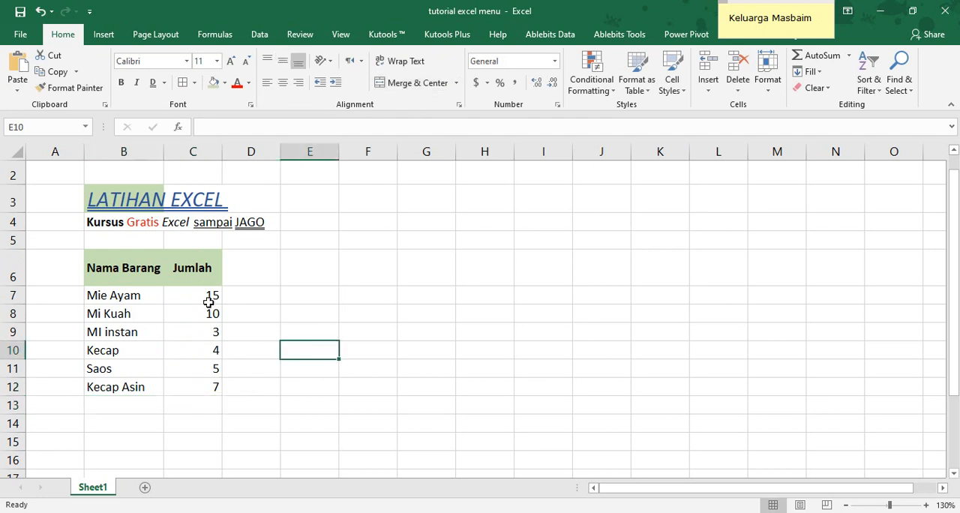
left_click_drag(207, 296, 206, 383)
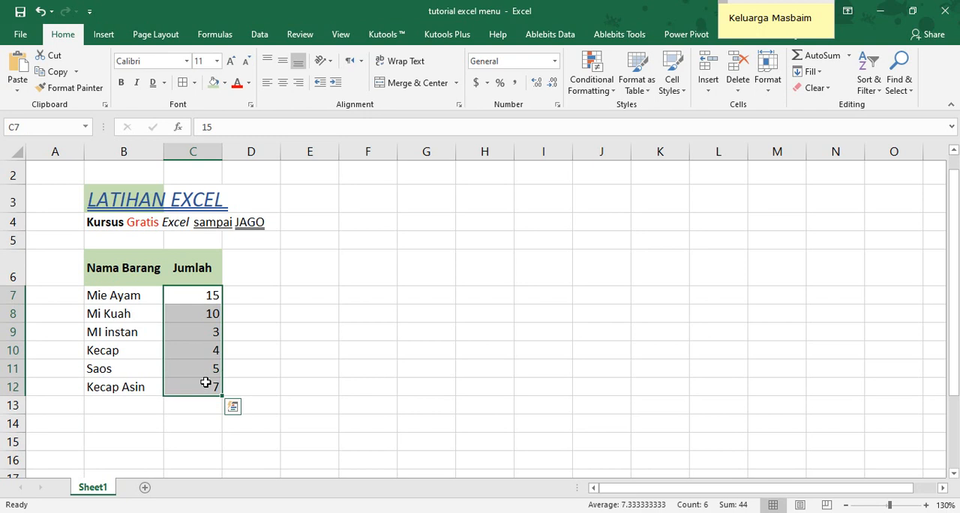
Enter the heading Harga in D6, beside the Jumlah heading
left_click(251, 270)
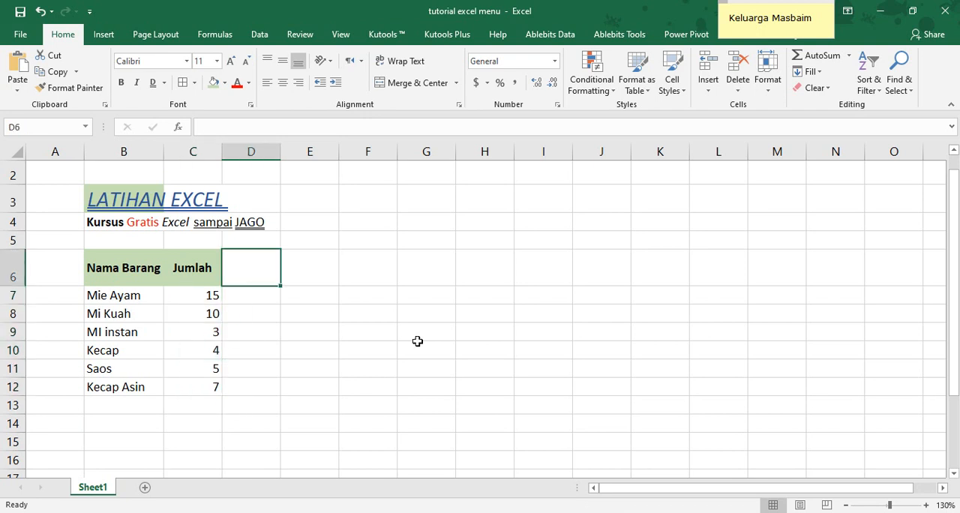
type("Harga")
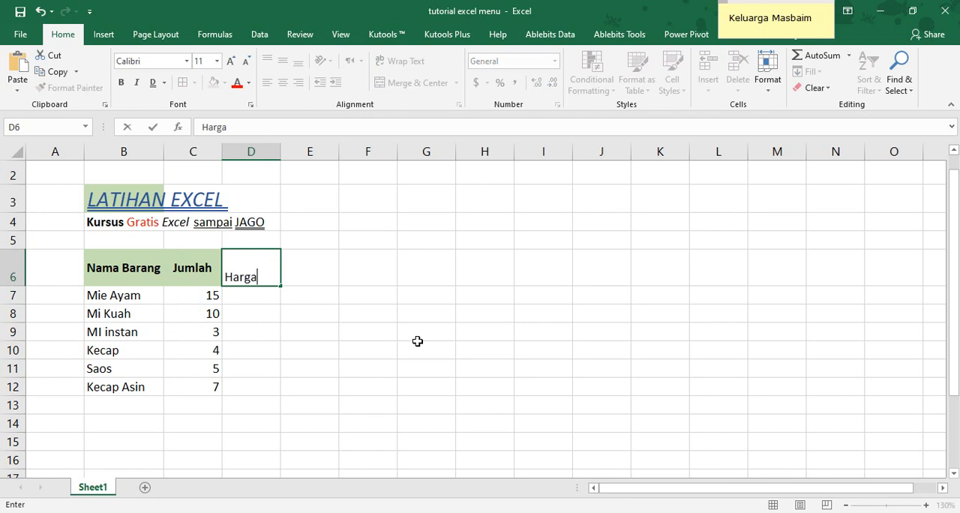
key("Return")
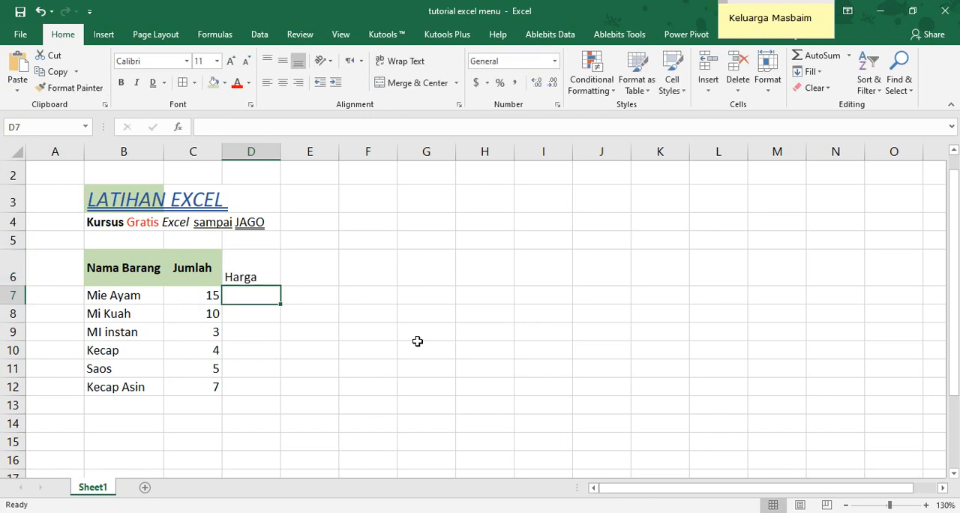
Fill the Harga column in D7:D12 with the prices 1000, 1500, 2000, 3000, 6000 and 10000
type("1000")
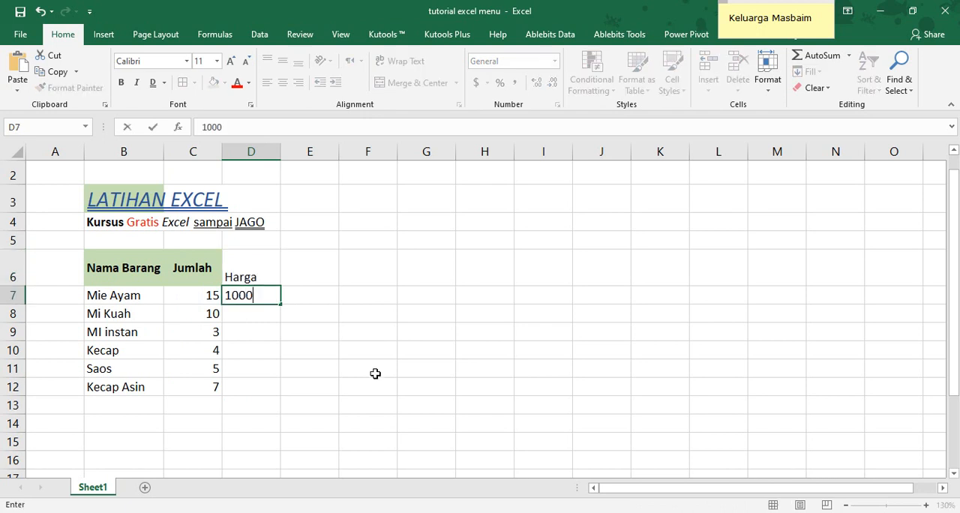
key("Return")
type("1500")
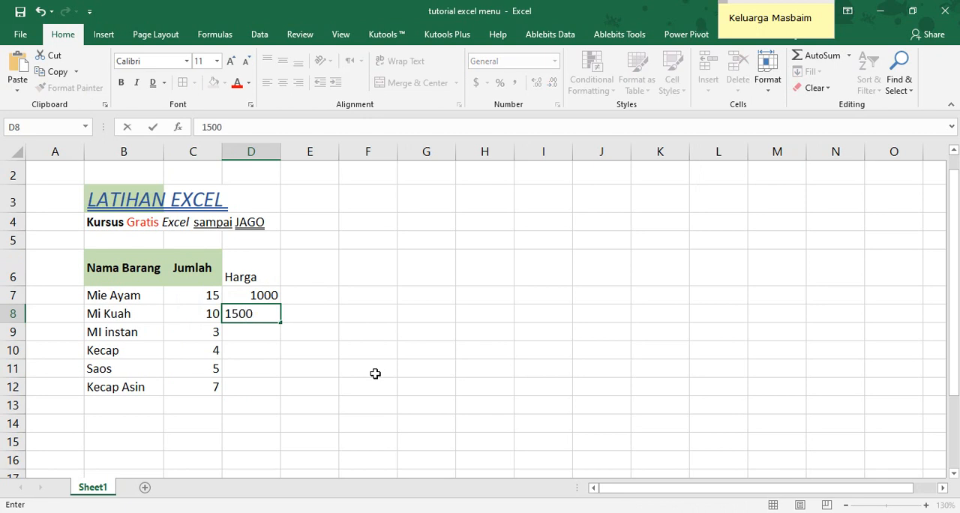
key("Return")
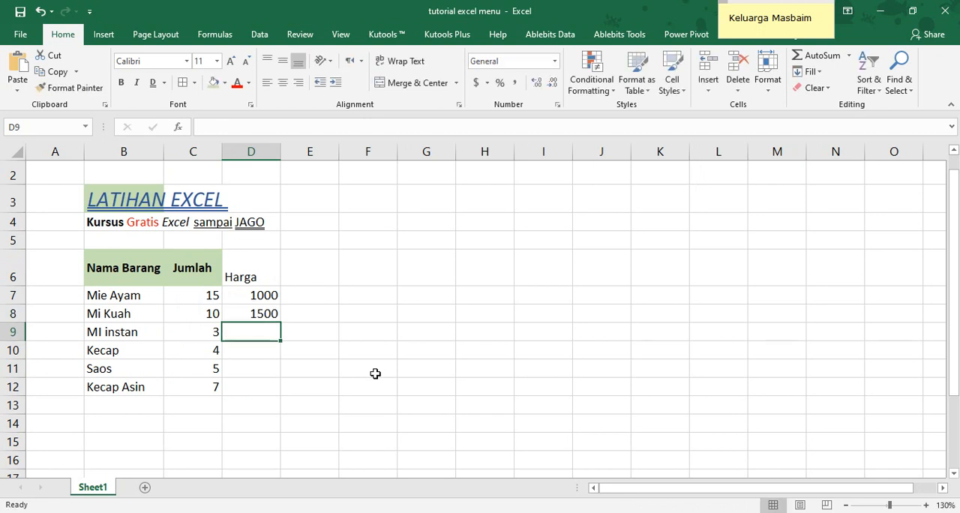
type("2000")
key("Return")
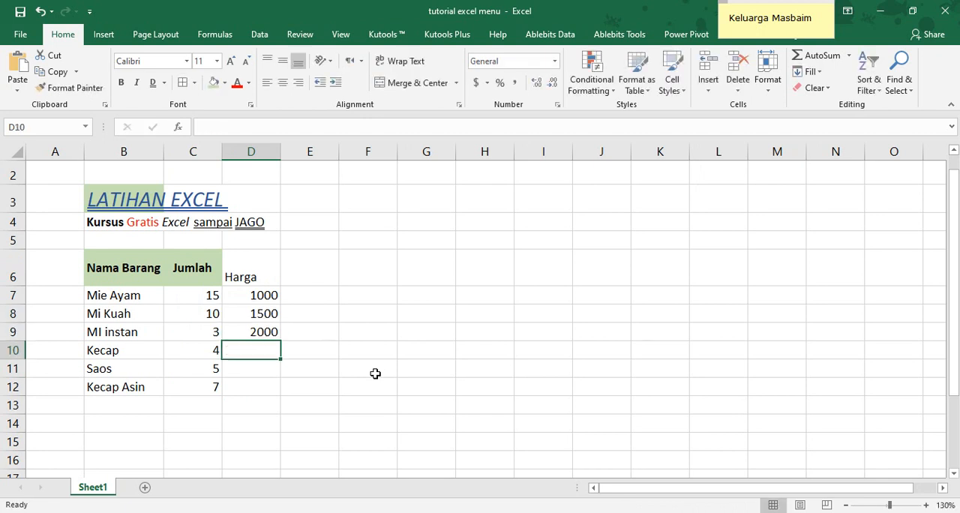
type("3000")
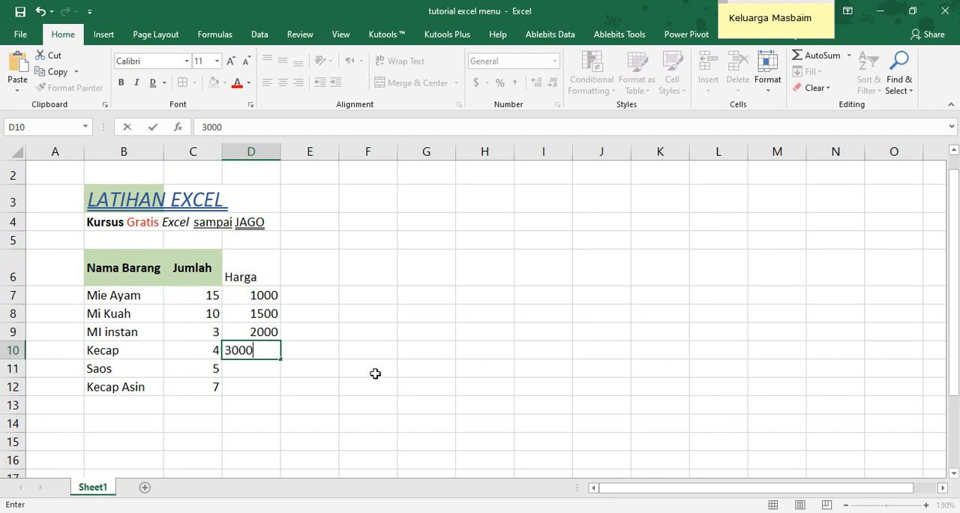
key("Return")
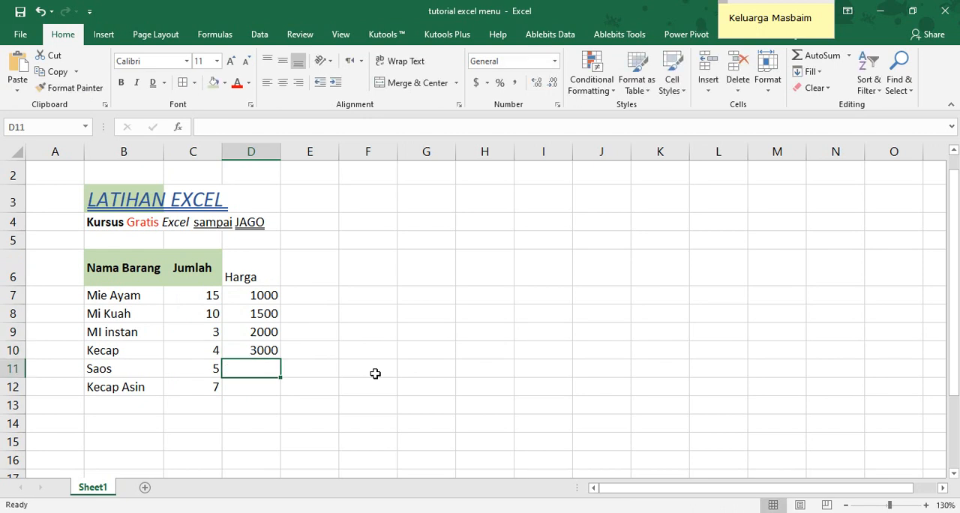
type("6000")
key("Return")
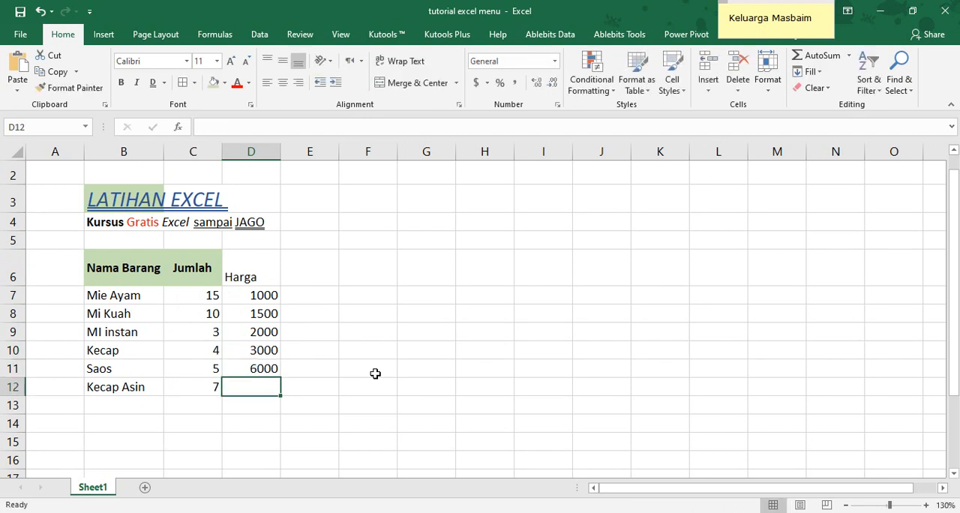
type("800")
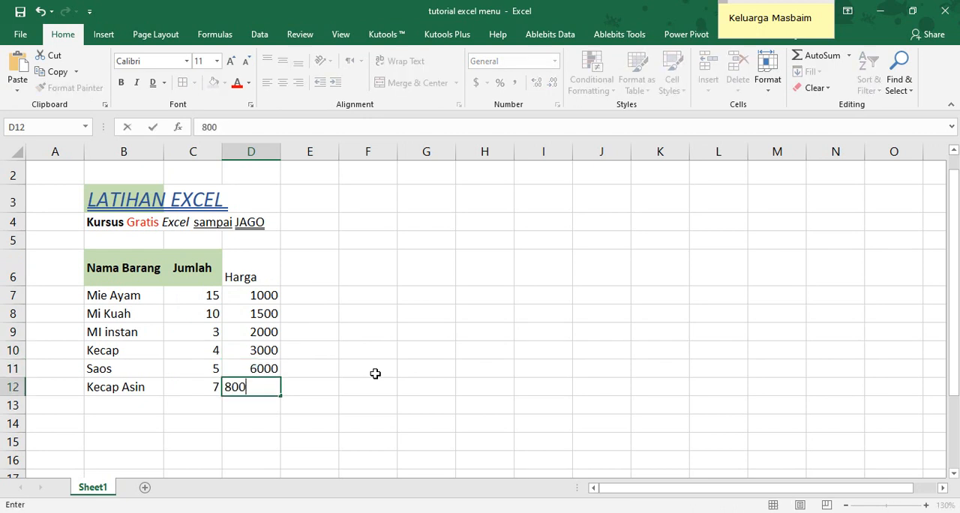
key("BackSpace")
key("BackSpace")
key("BackSpace")
type("10000")
key("Return")
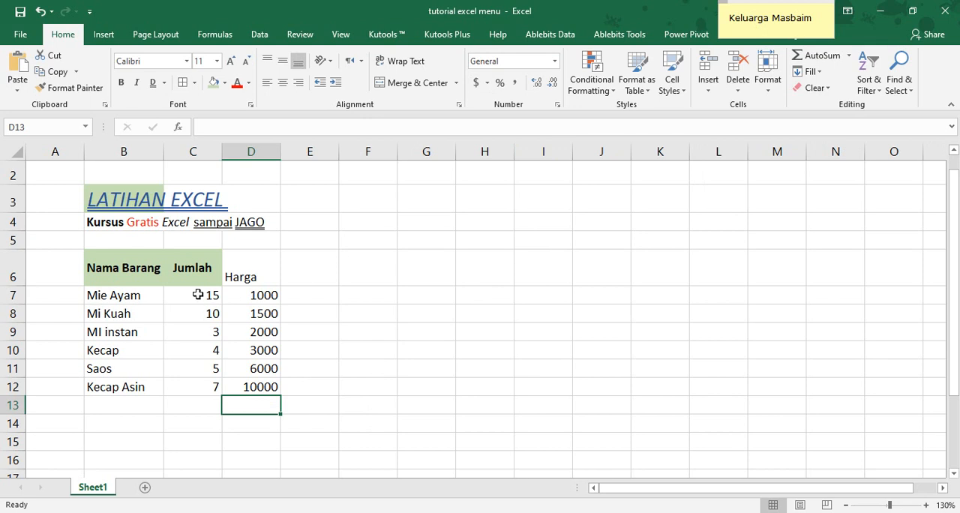
Check the raw value of C7, and view the full number format categories for C7:C12 without changing the format
left_click_drag(197, 294, 203, 378)
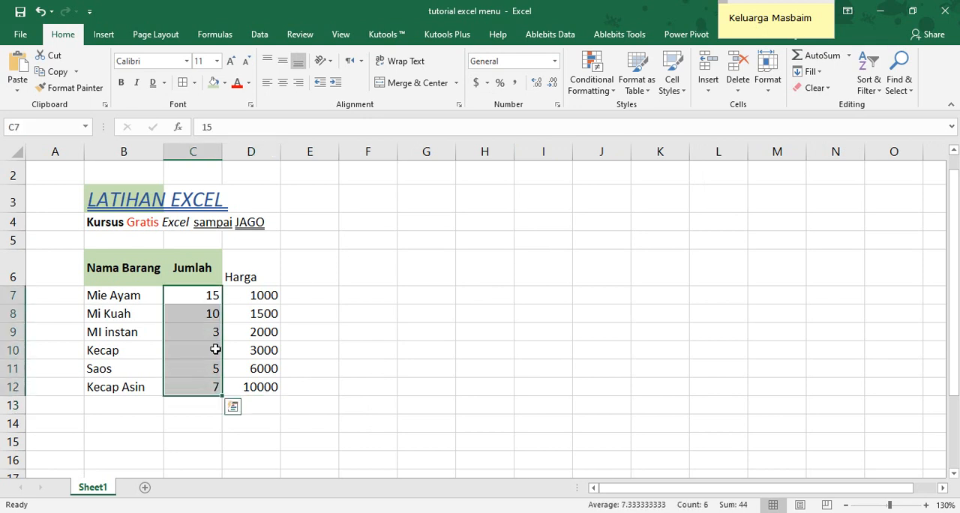
left_click(207, 298)
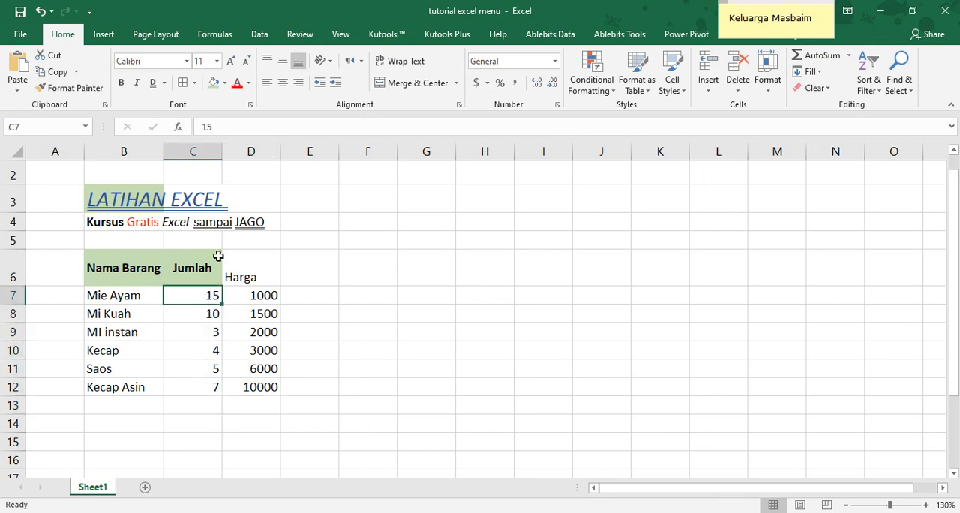
left_click(241, 129)
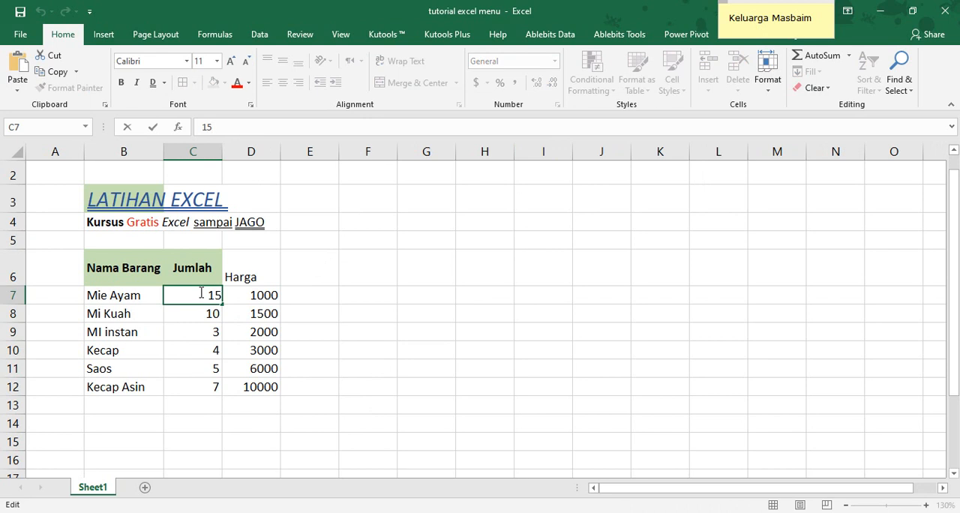
left_click_drag(197, 386, 208, 289)
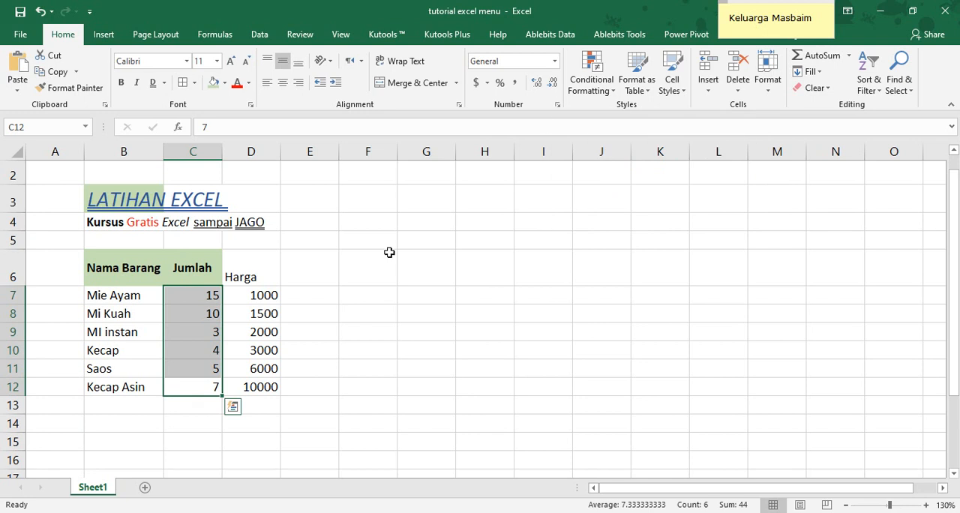
left_click(557, 108)
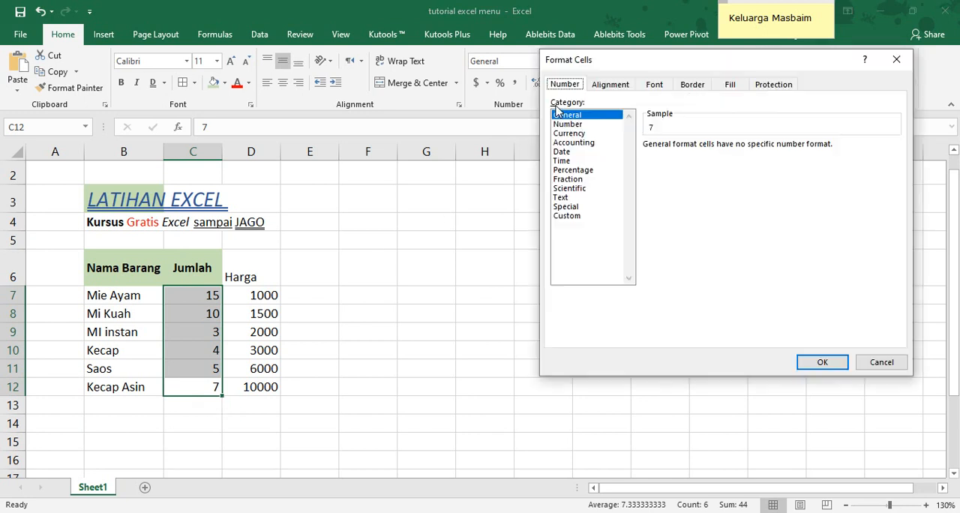
left_click(881, 363)
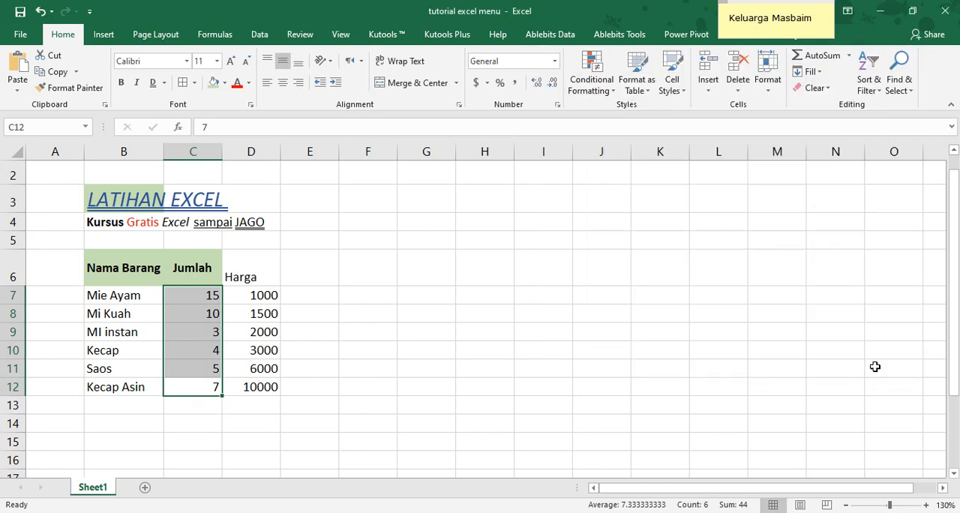
Try the dollar accounting format on the quantities in C7:C12 and undo it
left_click(477, 84)
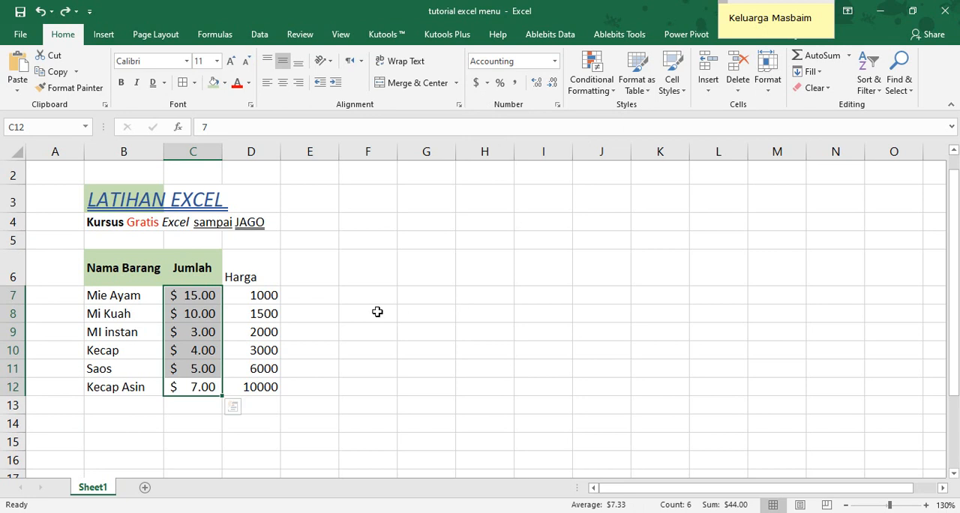
key("ctrl+z")
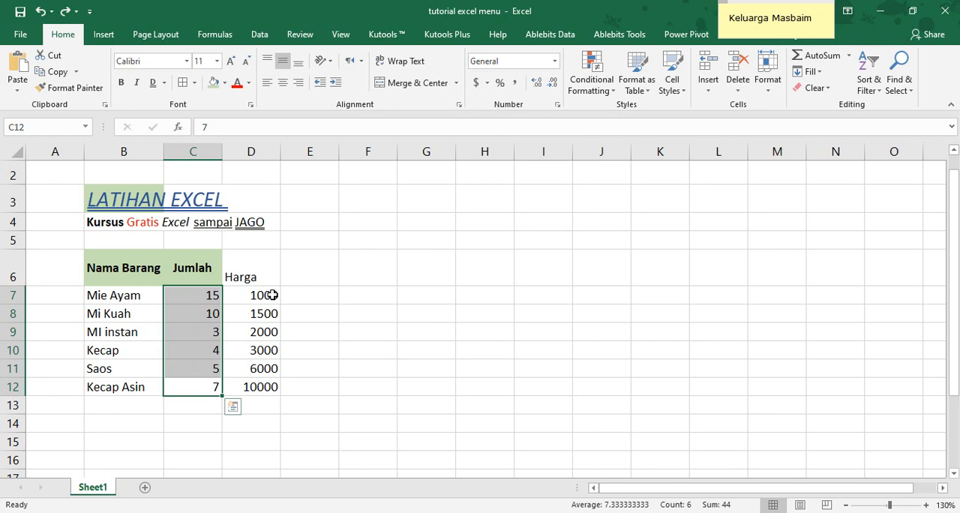
Apply the accounting format with the Rp Indonesian symbol and 2 decimal places to the prices in D7:D12
left_click_drag(273, 296, 270, 379)
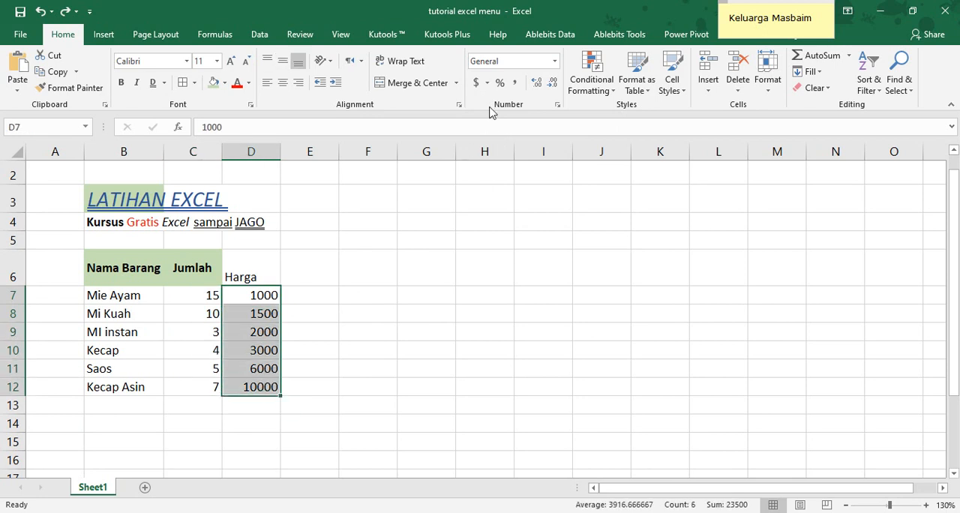
left_click(487, 84)
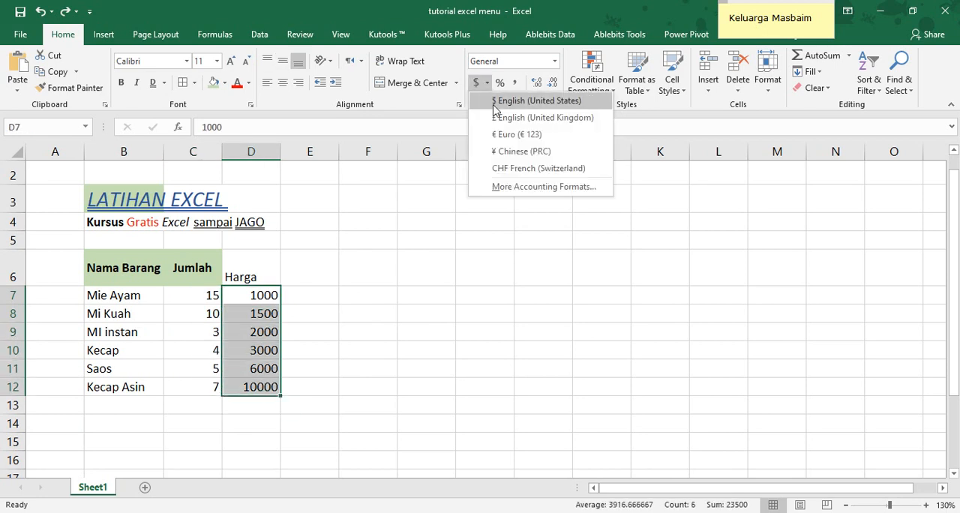
left_click(517, 189)
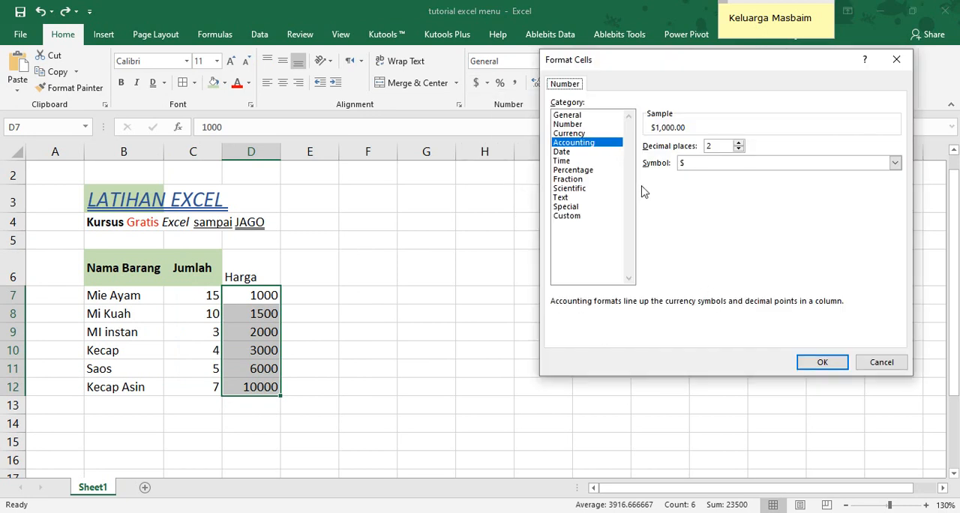
left_click(895, 163)
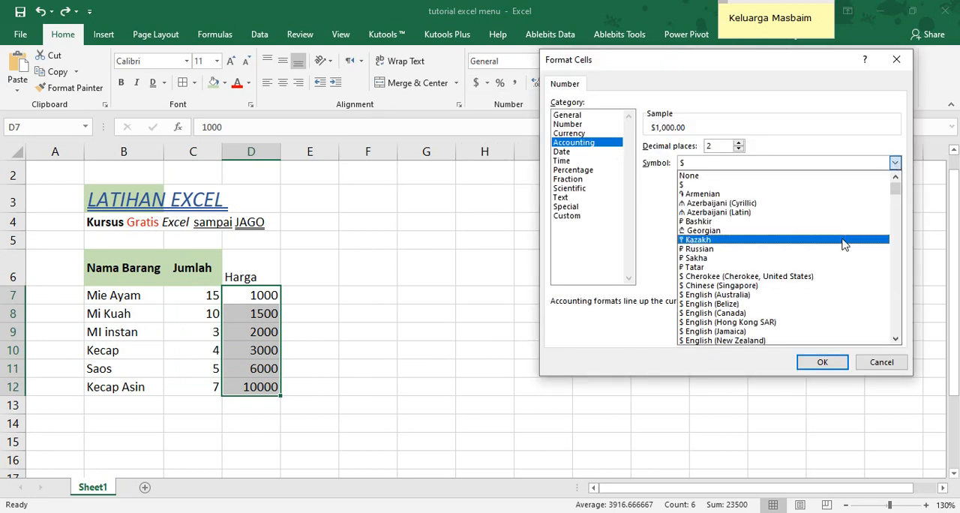
scroll(835, 268, "down", 2)
left_click_drag(897, 195, 897, 258)
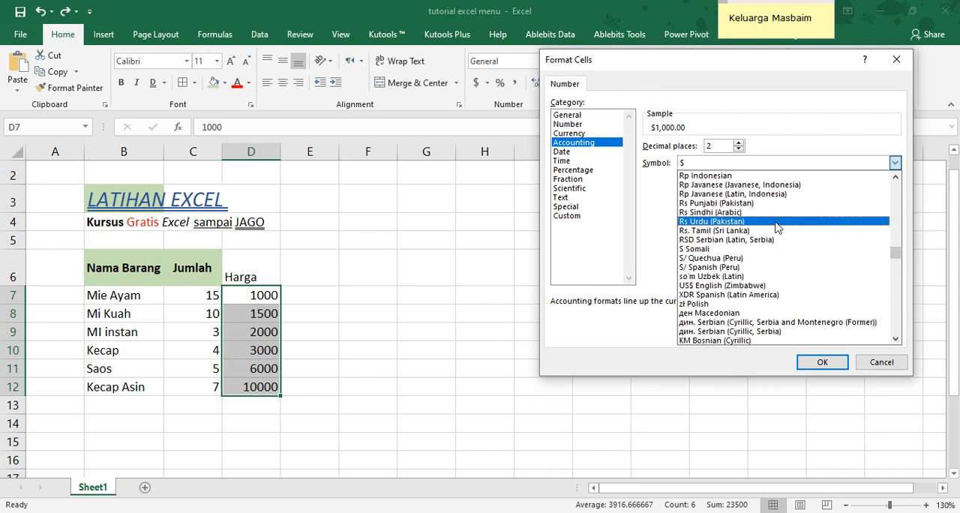
left_click(759, 178)
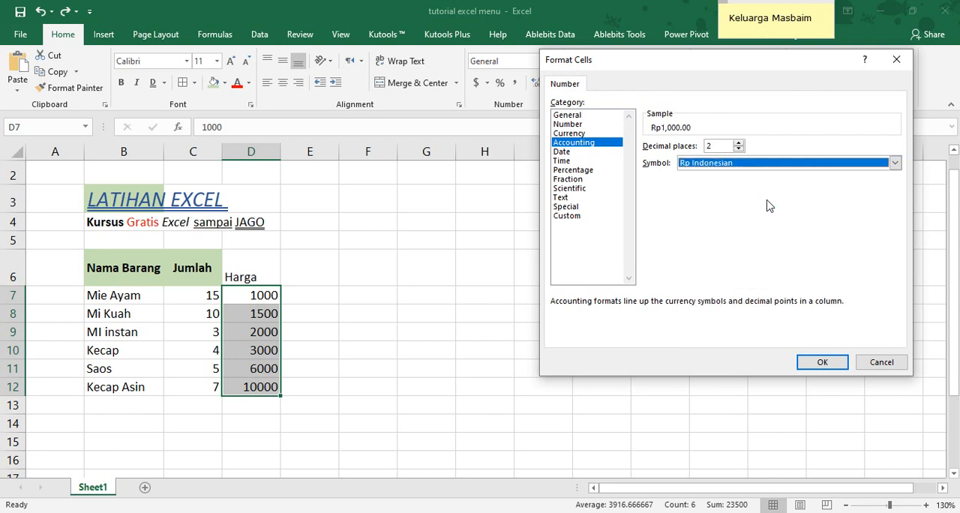
left_click(822, 361)
left_click(519, 327)
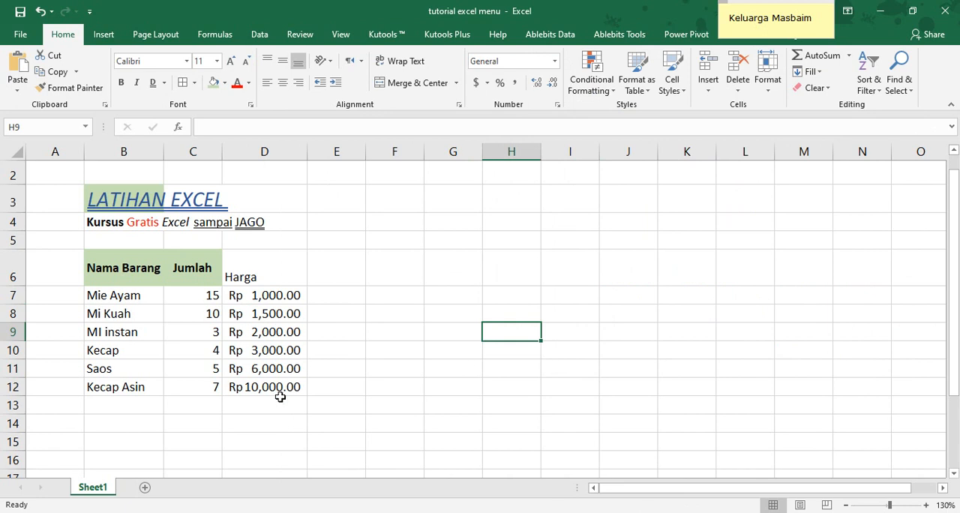
Check the raw values stored in the Harga cells of column D and in C7
left_click(268, 296)
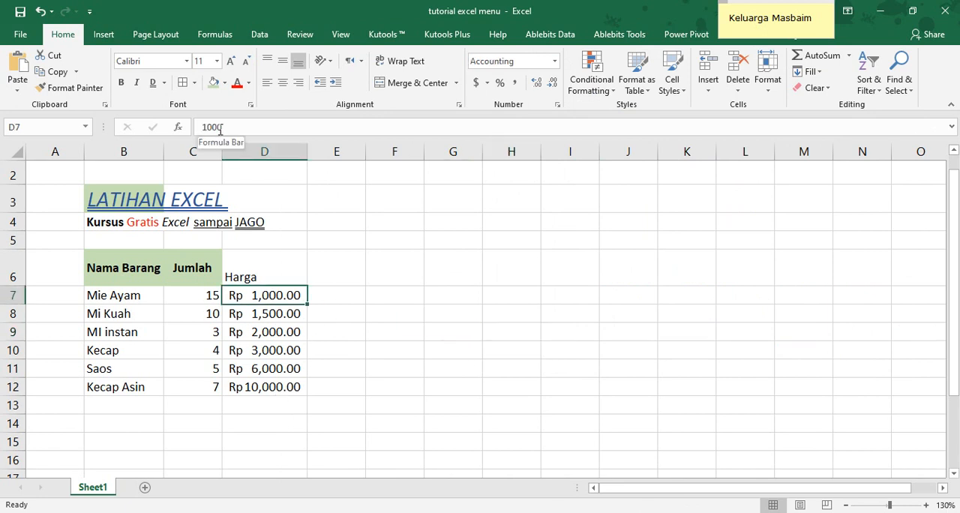
left_click(251, 315)
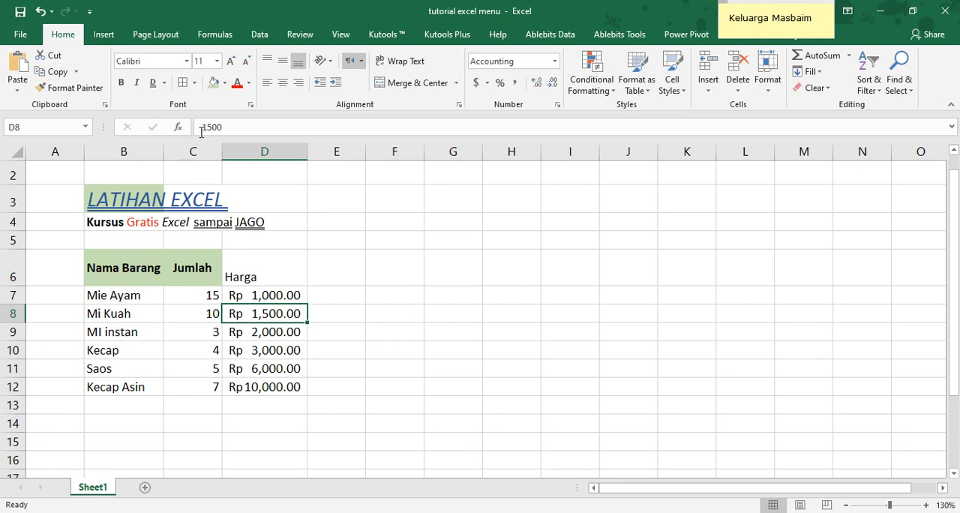
left_click(278, 333)
left_click(278, 367)
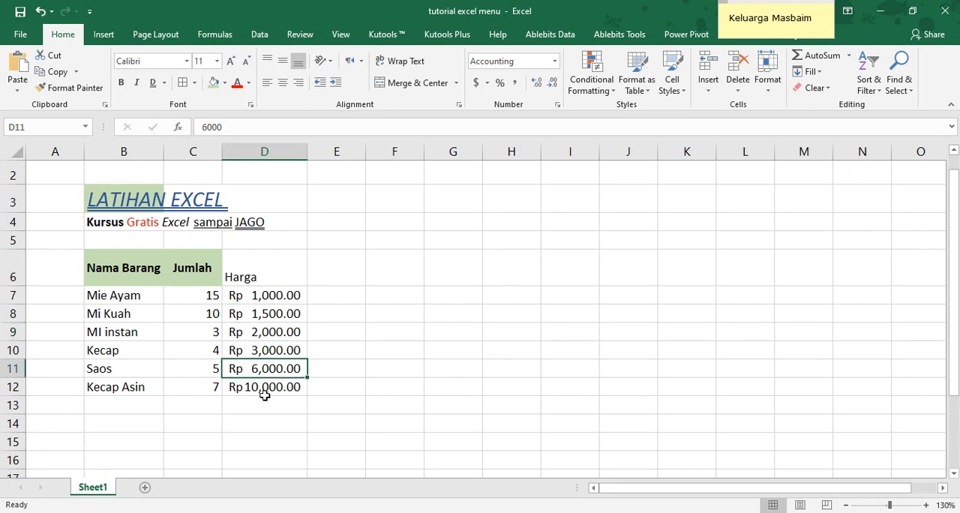
left_click(265, 389)
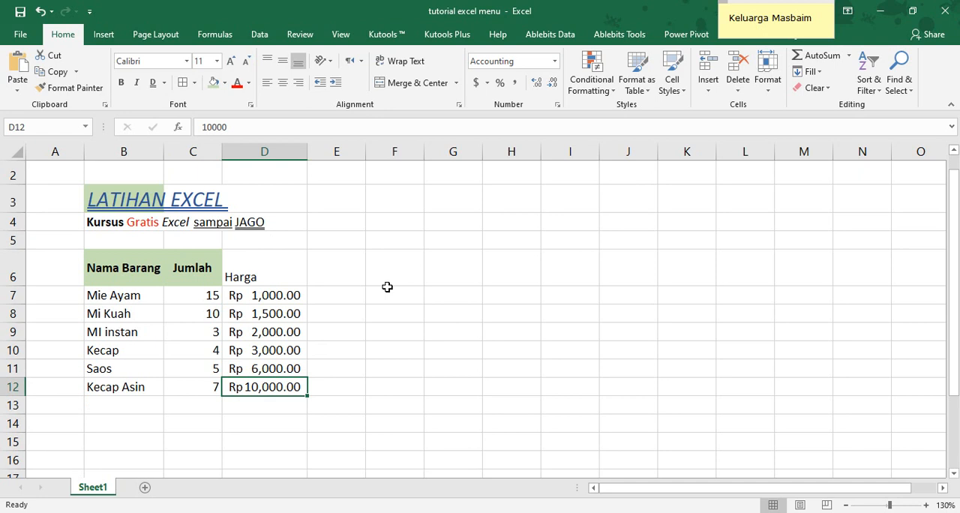
left_click(204, 294)
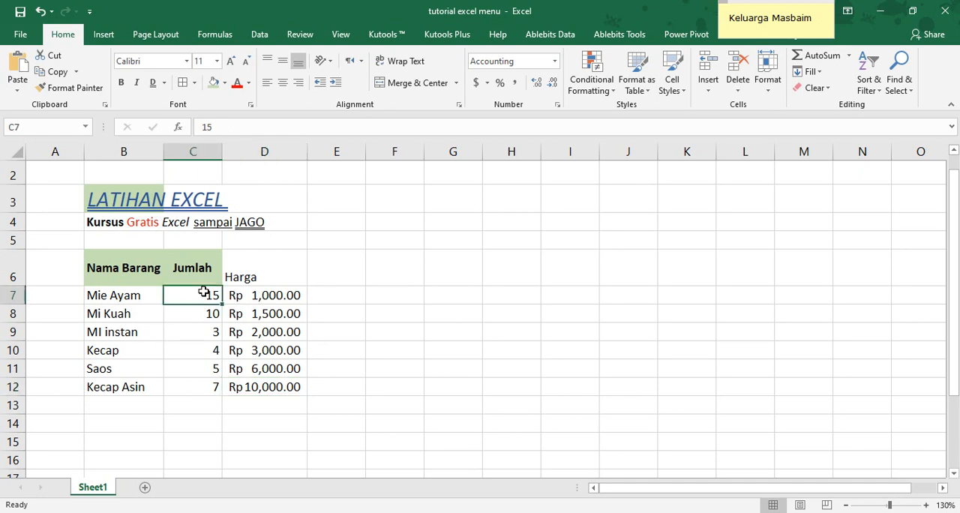
Try more and fewer decimal places on the prices in D7:D12, finishing with no decimals
left_click_drag(270, 295, 272, 385)
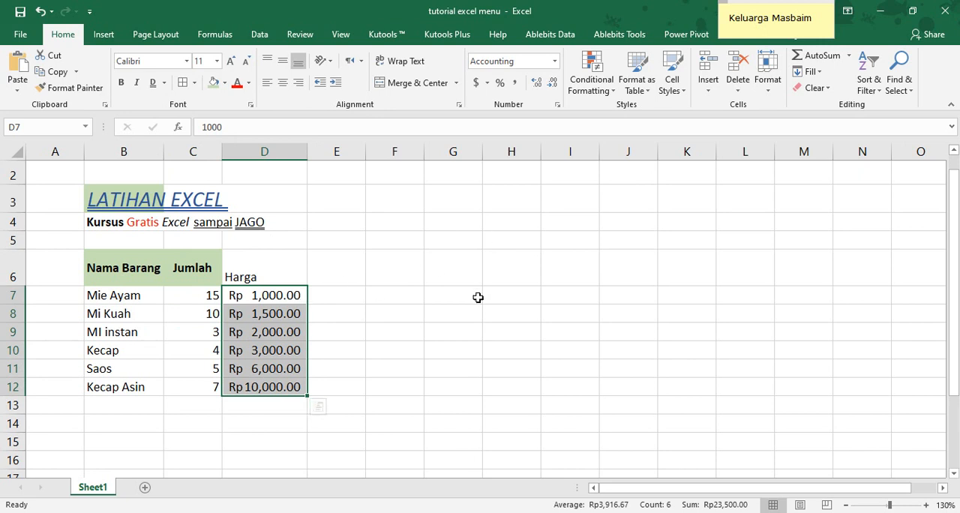
left_click(537, 84)
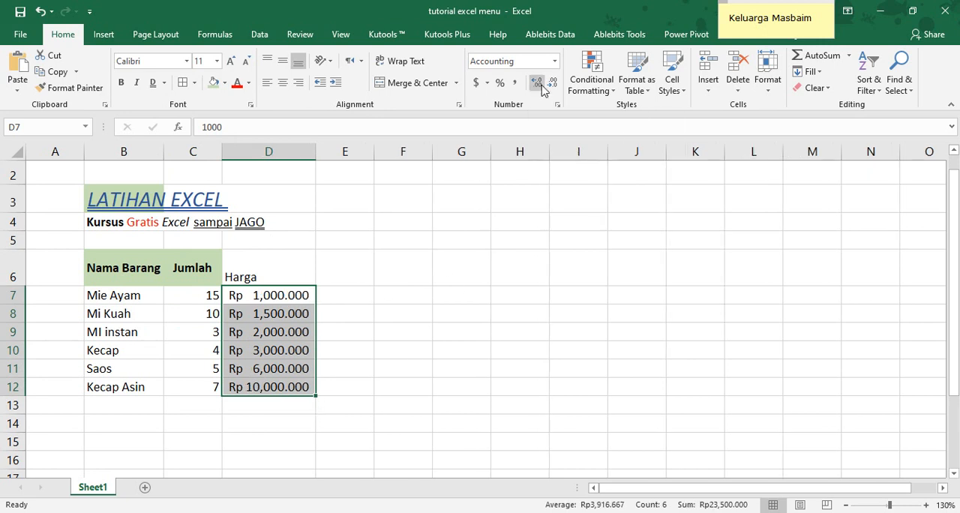
left_click(553, 84)
left_click(552, 84)
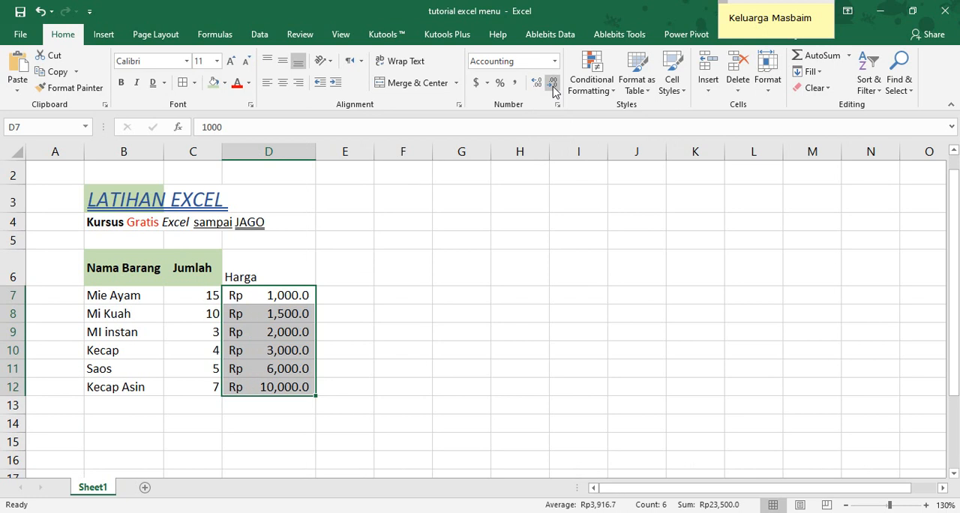
left_click(553, 84)
left_click(537, 84)
left_click(537, 84)
left_click(537, 84)
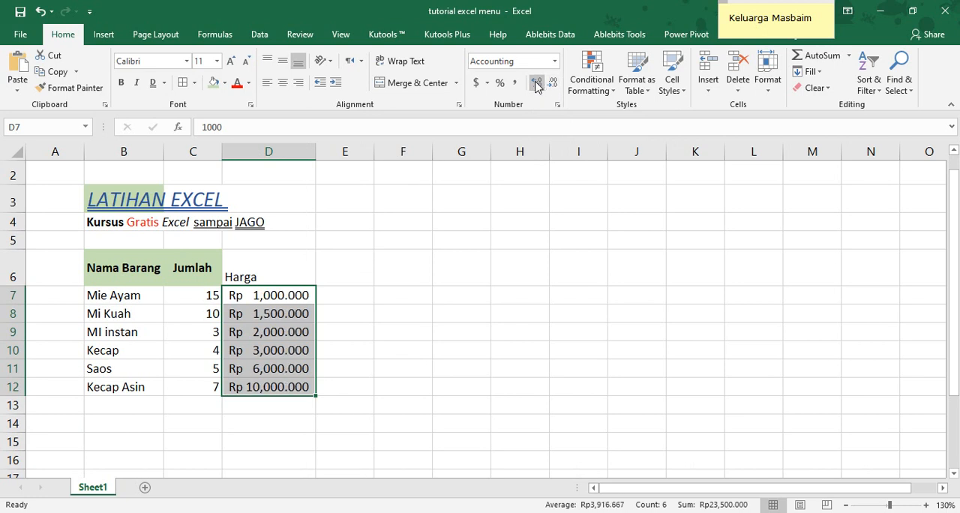
left_click(552, 84)
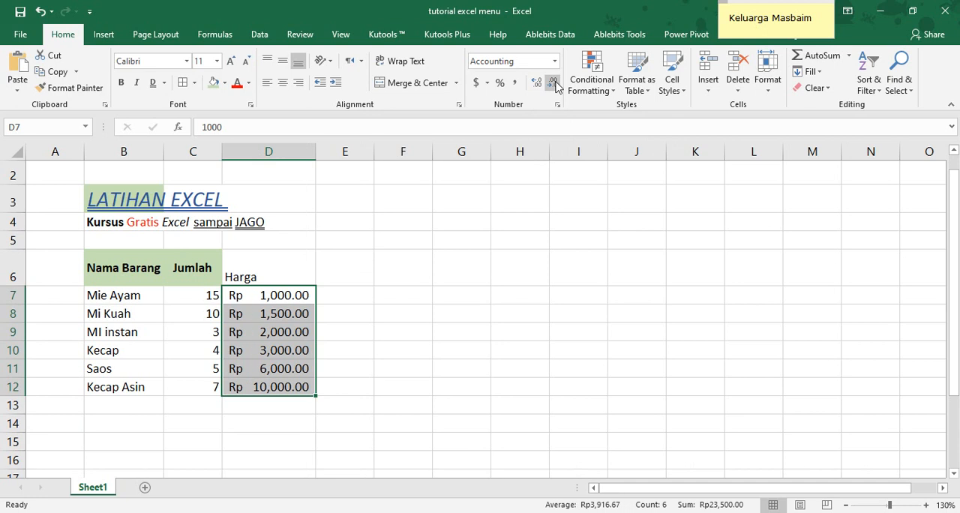
left_click(553, 84)
left_click(554, 84)
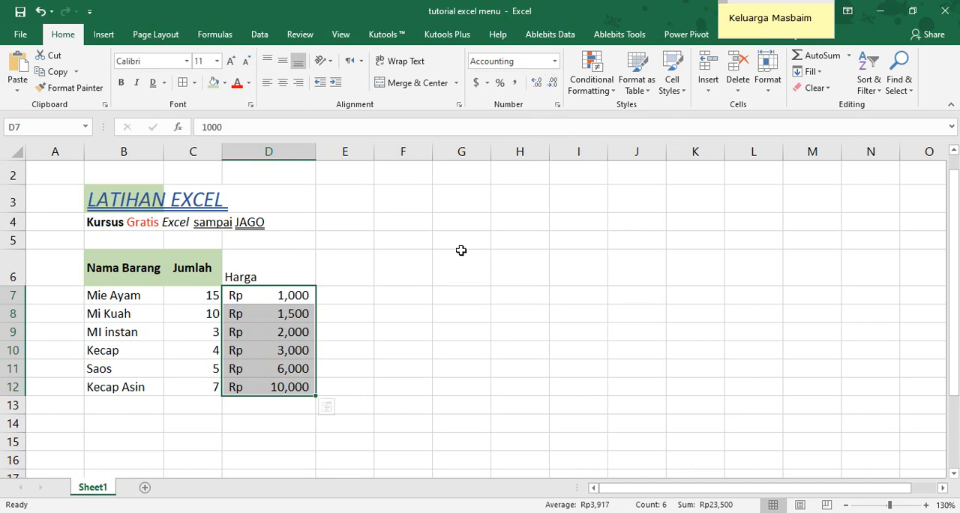
Autofit the width of column D to its contents
left_click(438, 263)
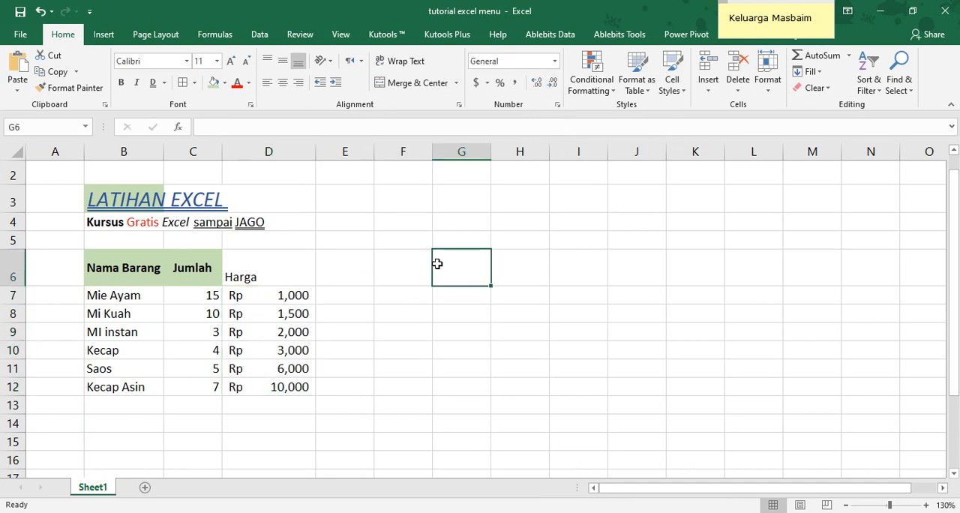
double_click(316, 150)
left_click(331, 314)
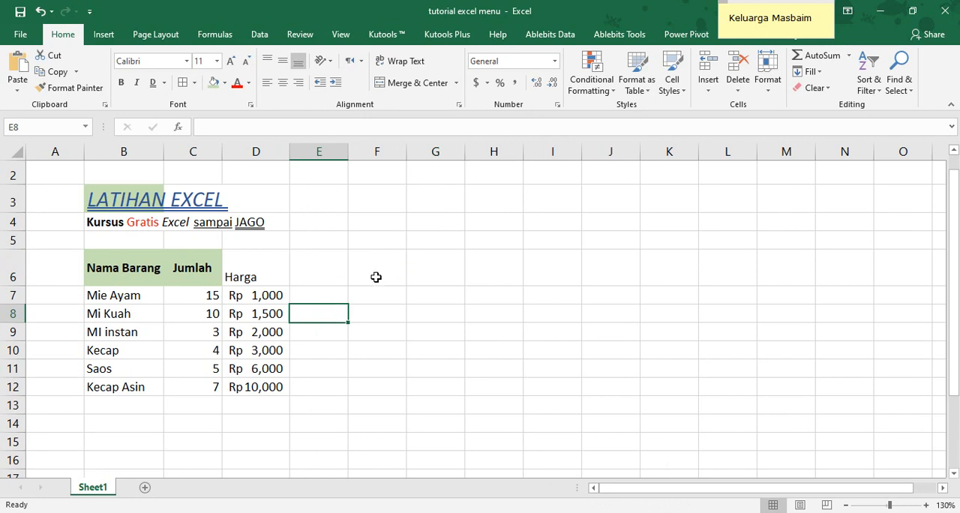
Change the heading in D6 to Harga Pokok
left_click(321, 282)
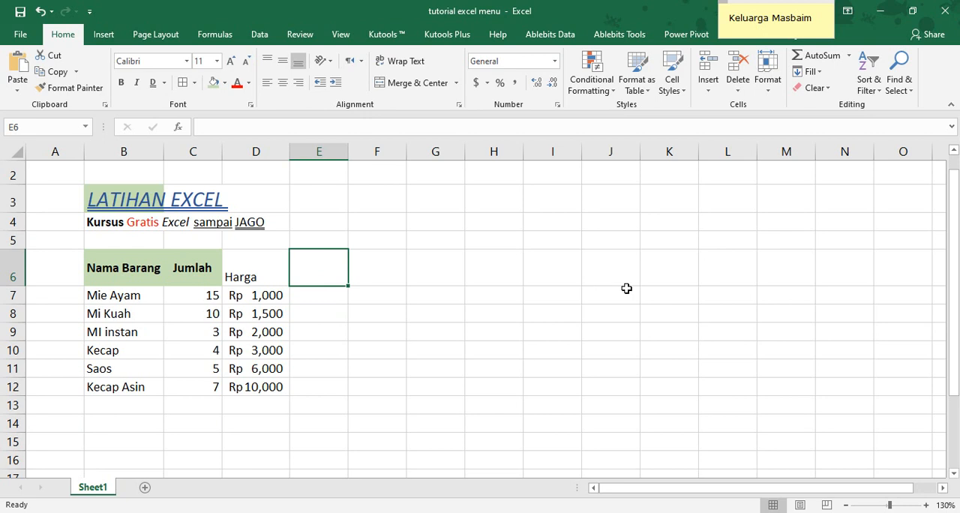
key("Left")
key("F2")
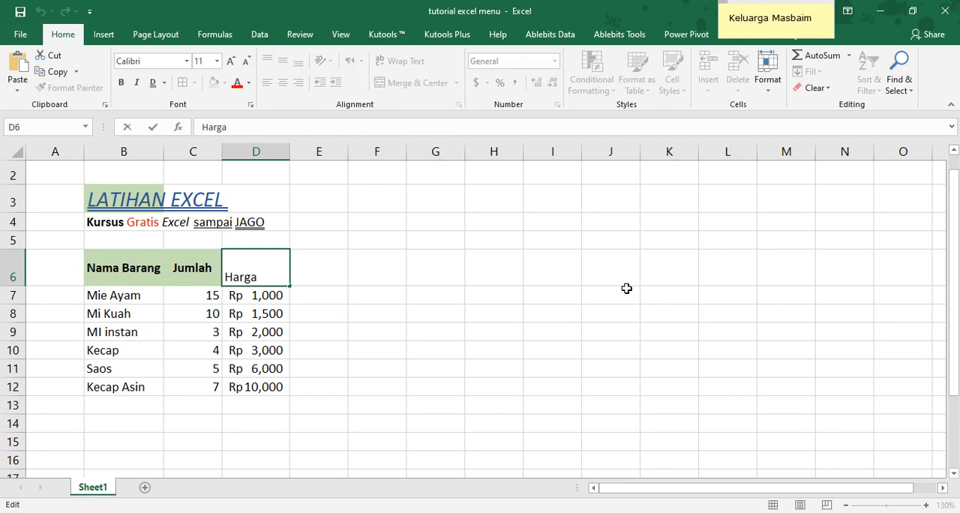
type("Pokok")
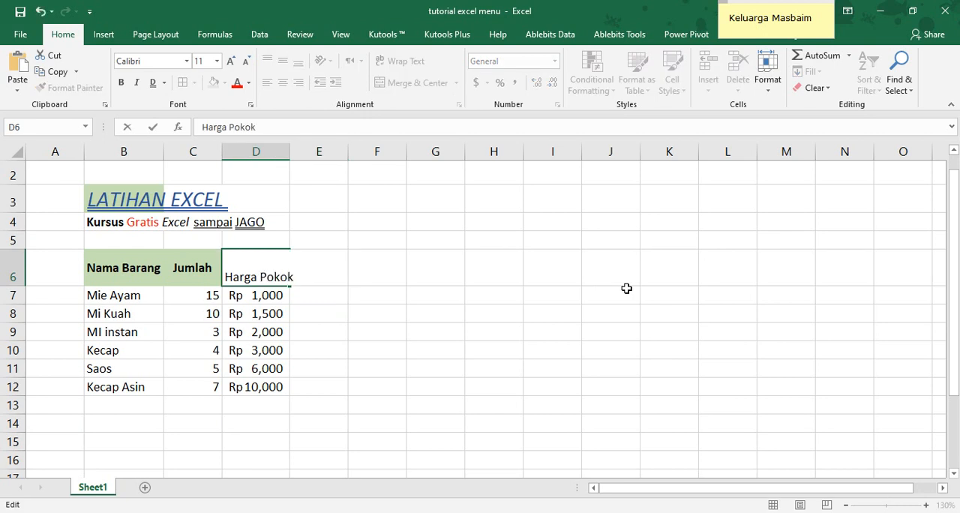
key("Return")
Enter the heading Margin in E6, beside the Harga Pokok heading
key("Page_Down")
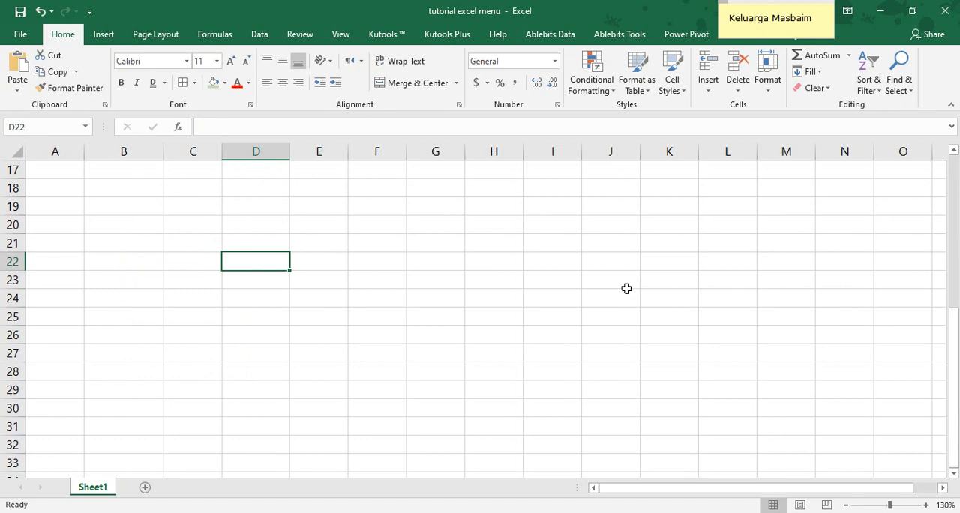
key("Page_Up")
key("Up")
key("Right")
type("Ma")
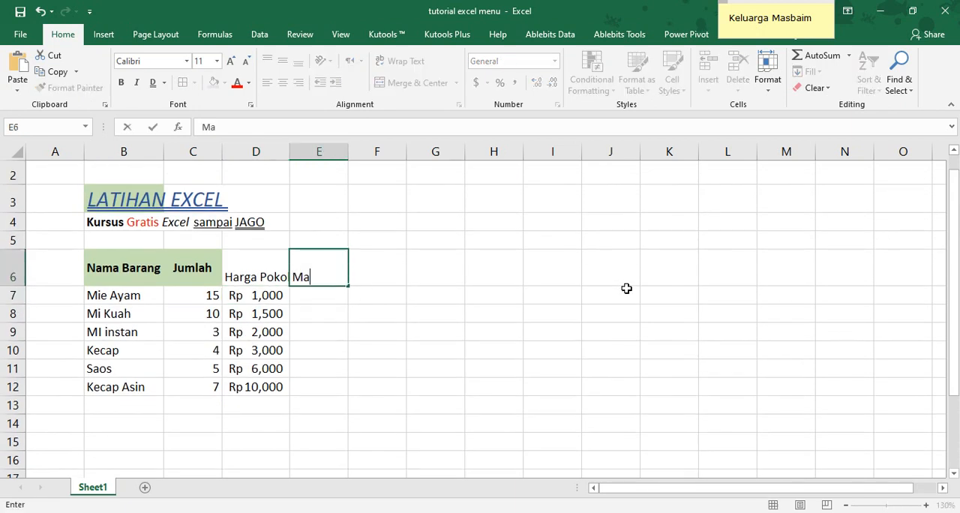
type("rgin")
key("Return")
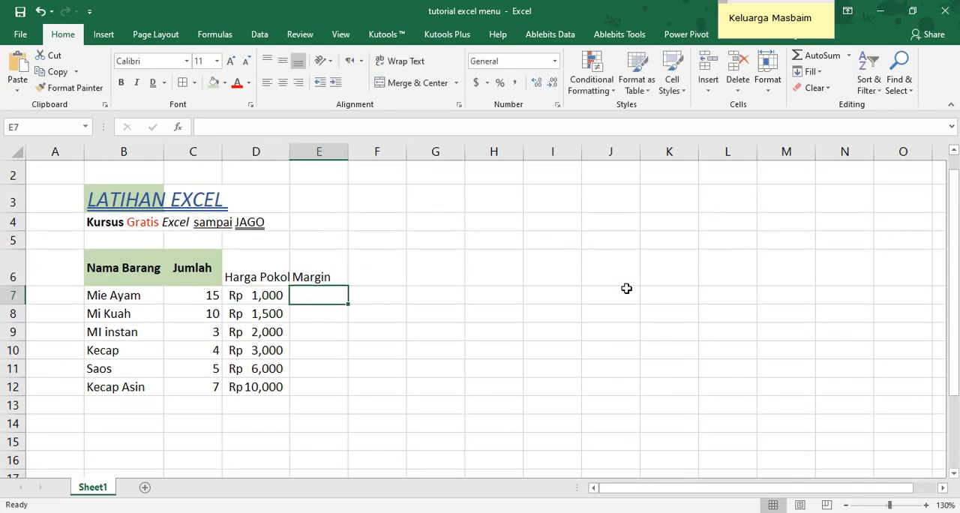
Fill in the first three margins in E7:E9 as 10%, 20% and 15%
type("10")
key("BackSpace")
key("BackSpace")
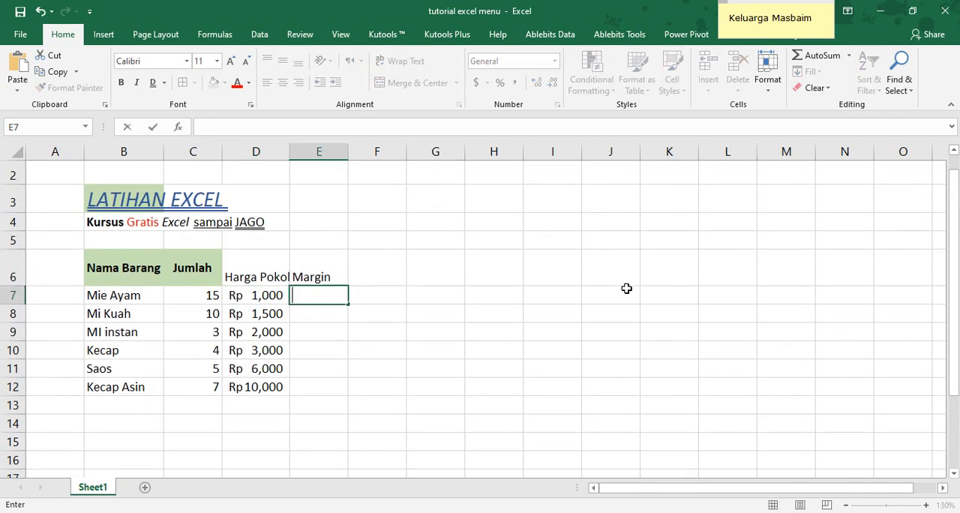
type("10%")
key("Return")
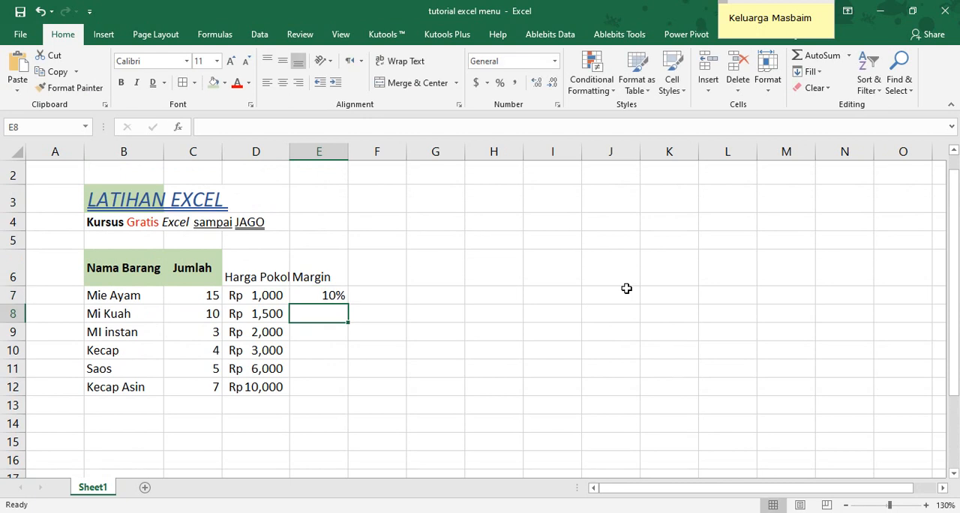
type("20")
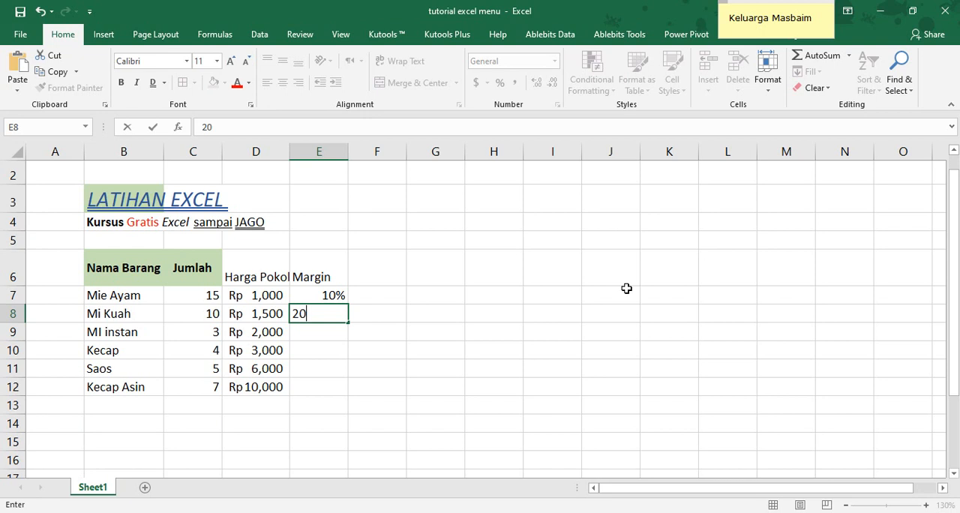
type("%")
key("Return")
type("1")
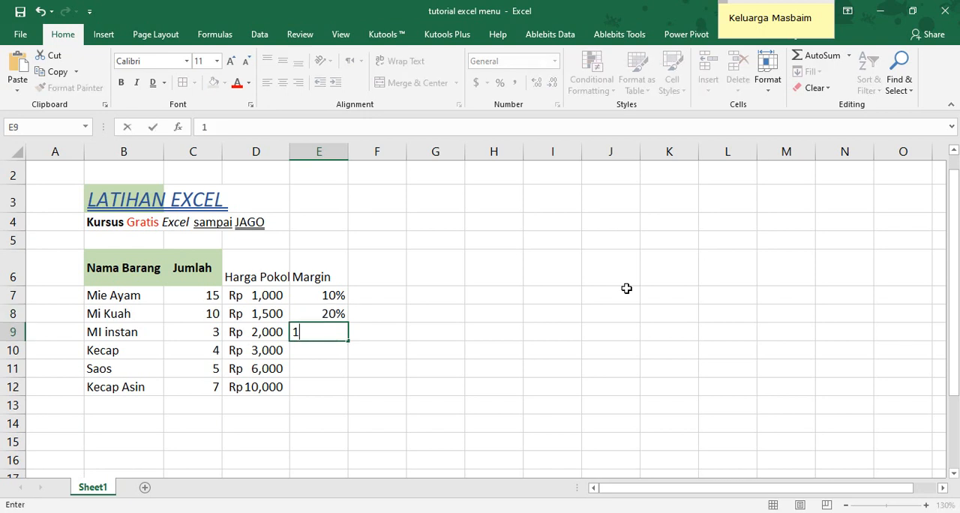
type("5%")
key("Return")
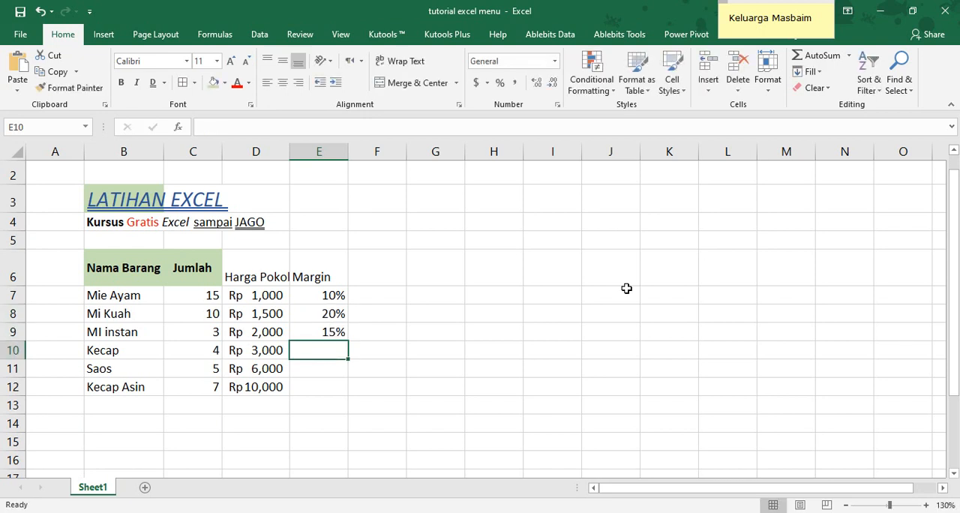
Fill in the remaining margins in E10:E12 as 16%, 17% and 18%
type("16%")
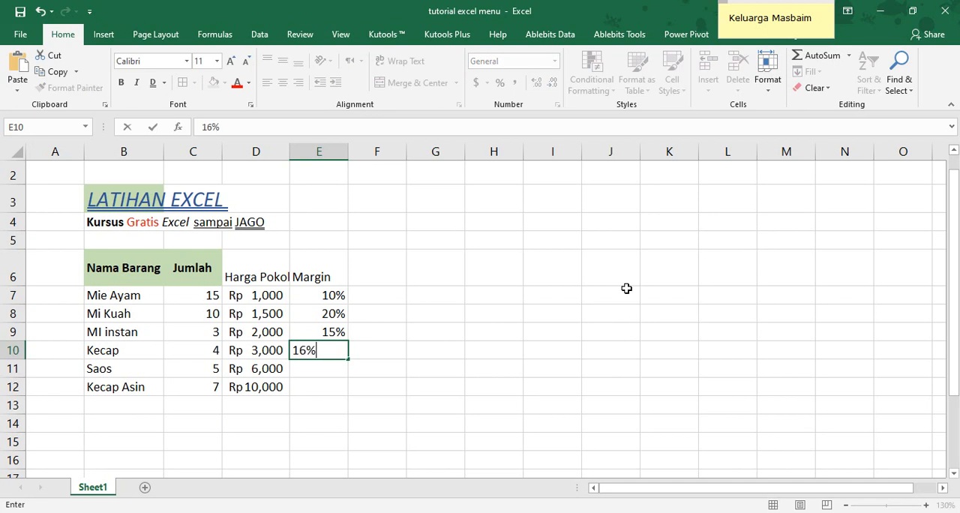
key("Return")
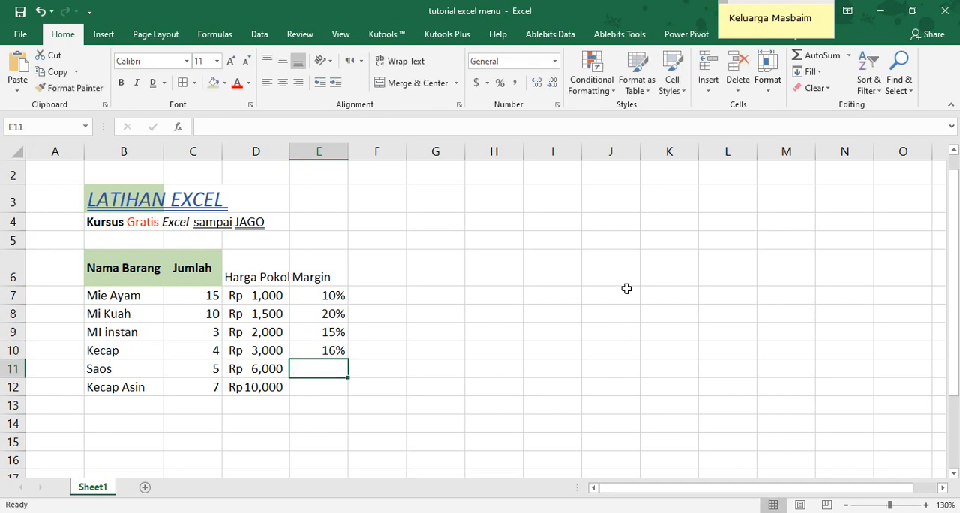
type("17%")
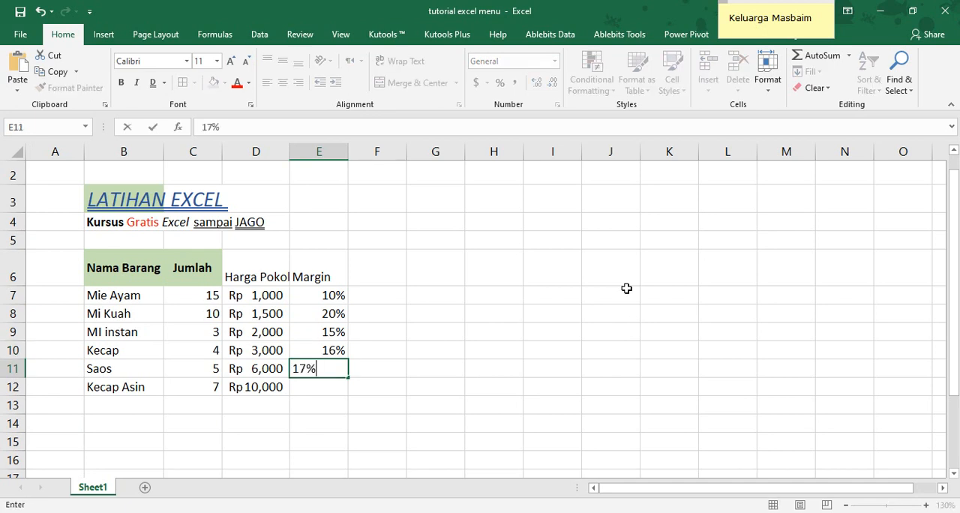
key("Return")
type("18%")
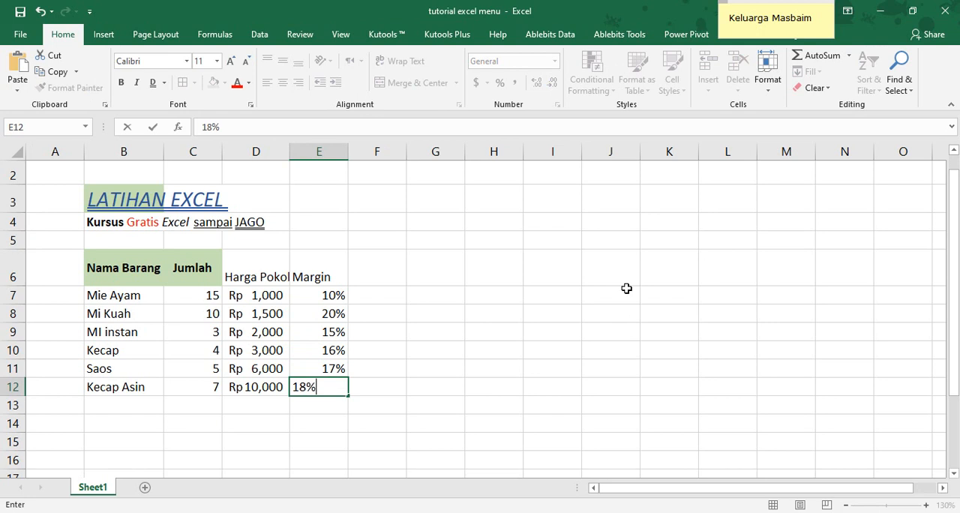
key("Return")
Try Comma Style on the margins in E7:E12, alternating with Percent Style and finishing with Percent Style
left_click_drag(327, 296, 325, 387)
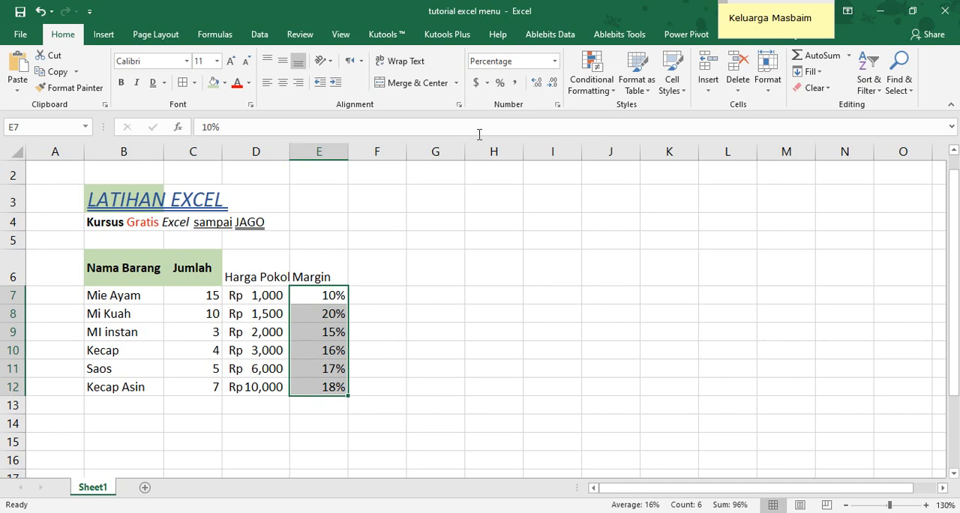
left_click(517, 82)
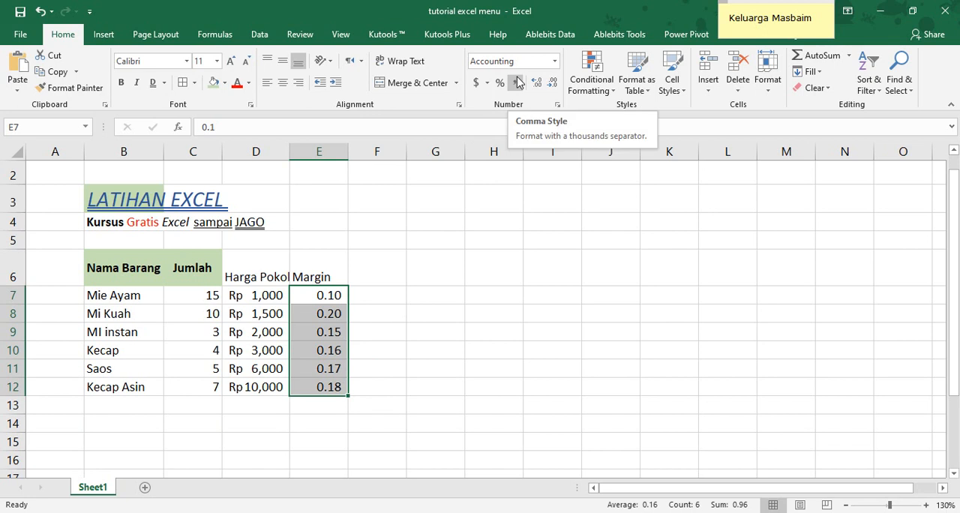
left_click(499, 83)
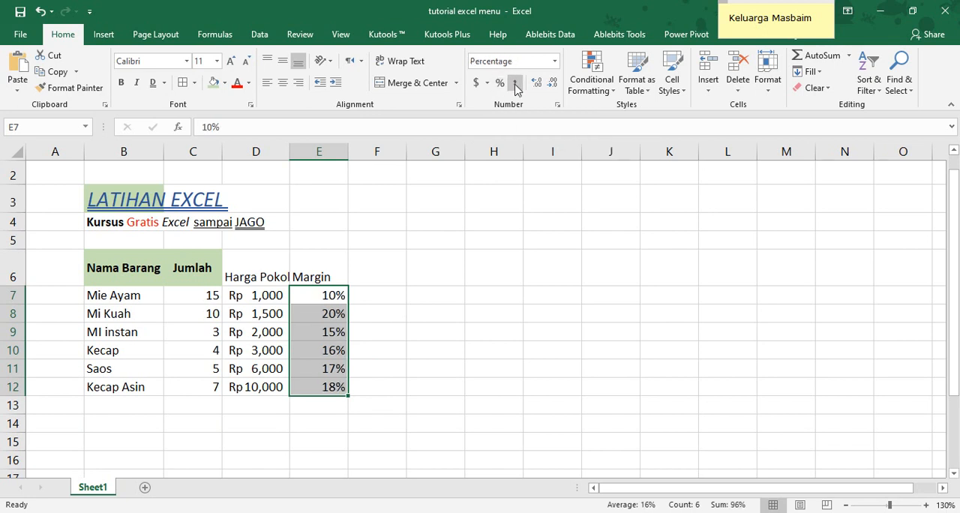
left_click(516, 84)
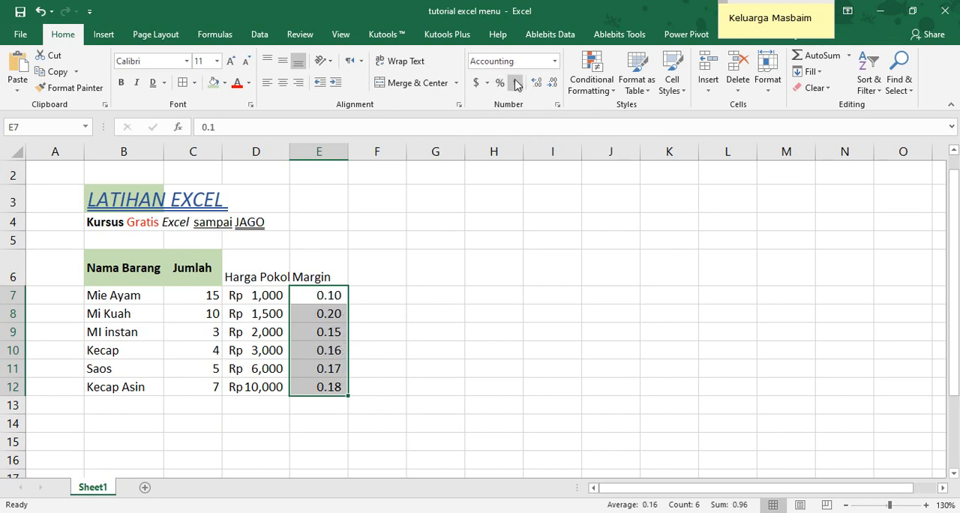
left_click(499, 82)
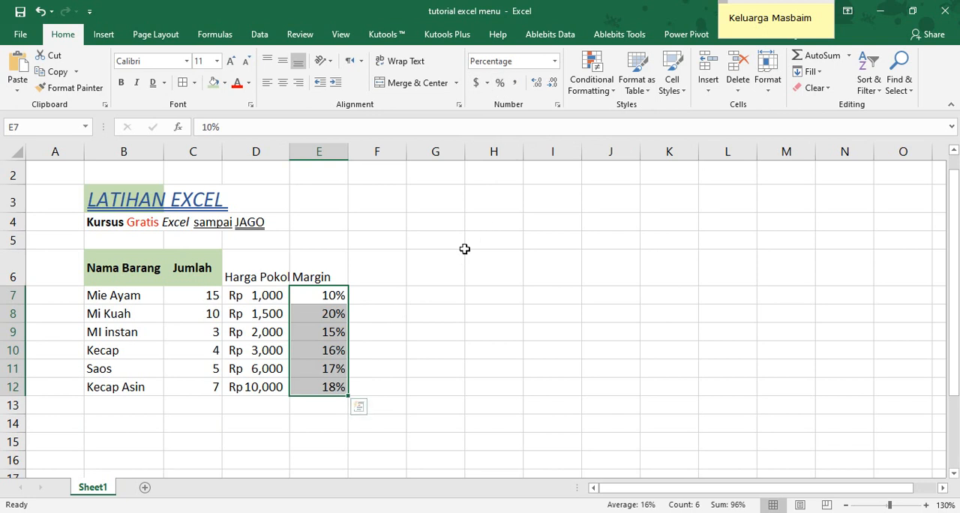
Preview the General and Number format categories for the margins in E7:E12 without applying either
left_click(557, 105)
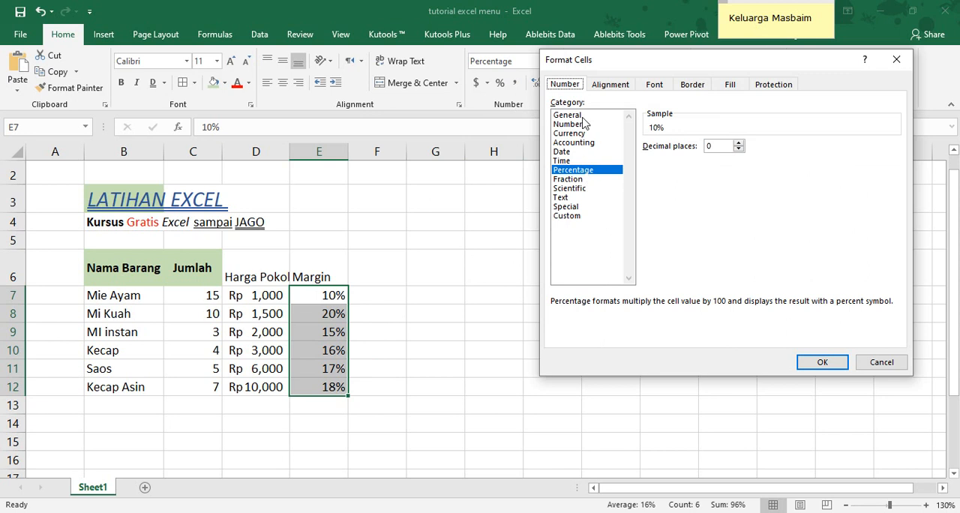
left_click(580, 116)
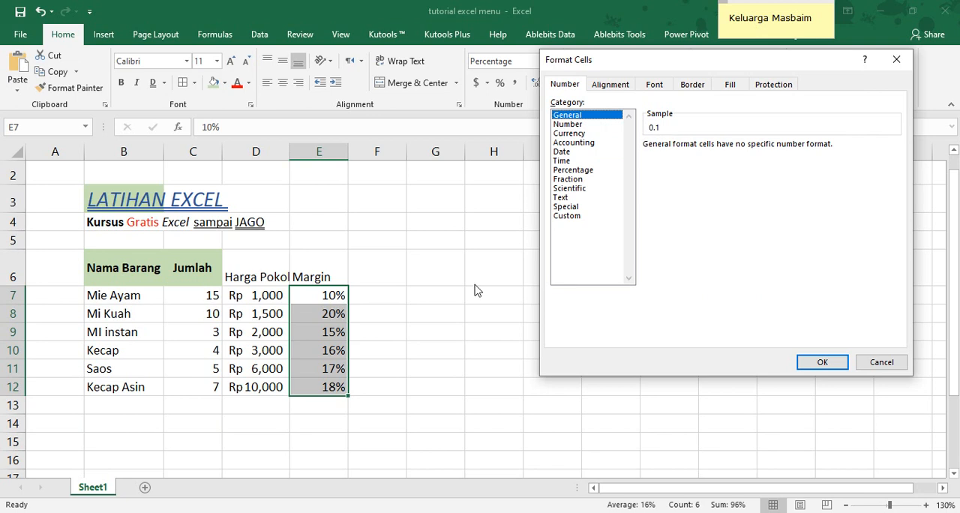
left_click(578, 125)
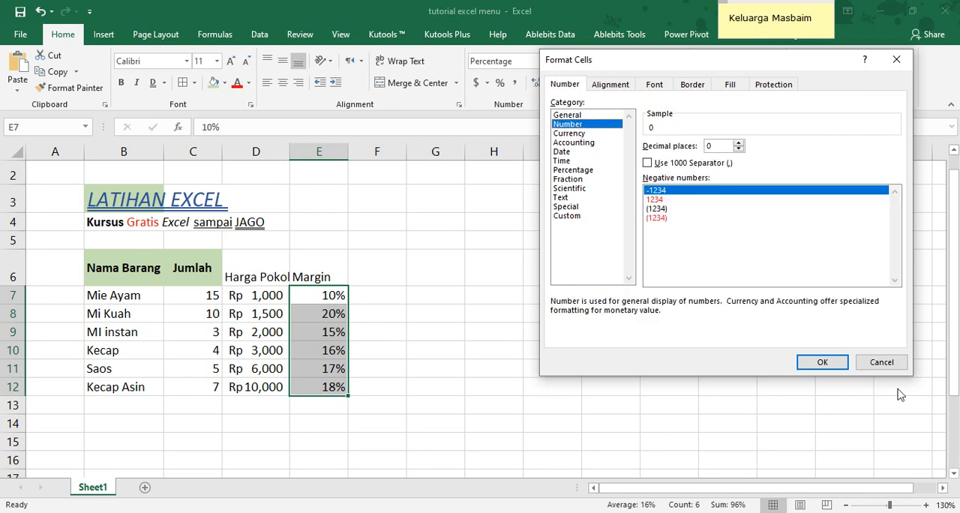
left_click(881, 362)
Choose the Number category for the Jumlah values in C7:C12, trying different decimal counts and finishing with 3 decimal places
left_click_drag(213, 297, 214, 381)
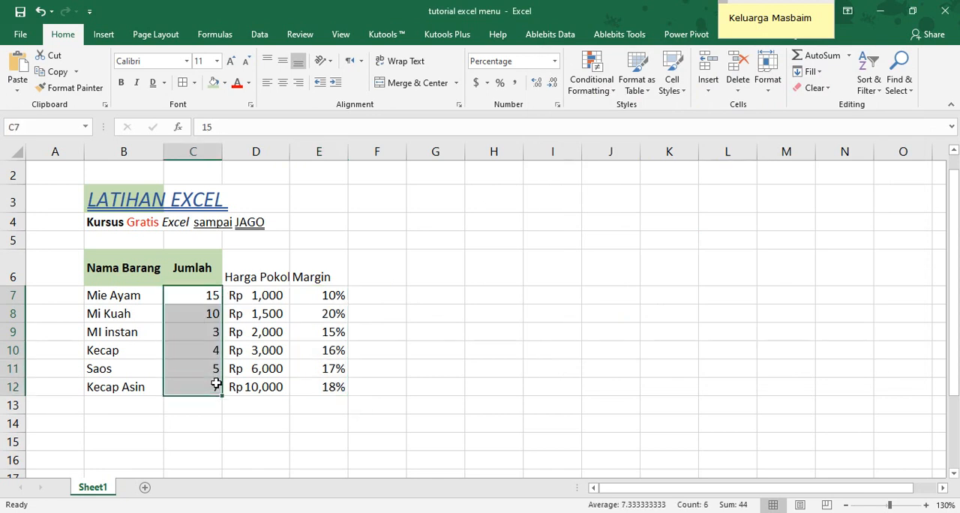
left_click(557, 105)
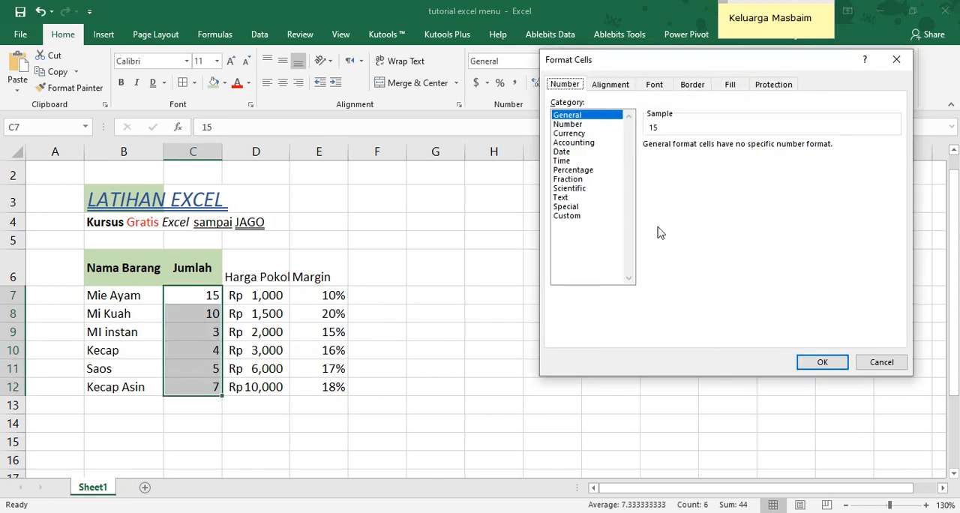
left_click(582, 125)
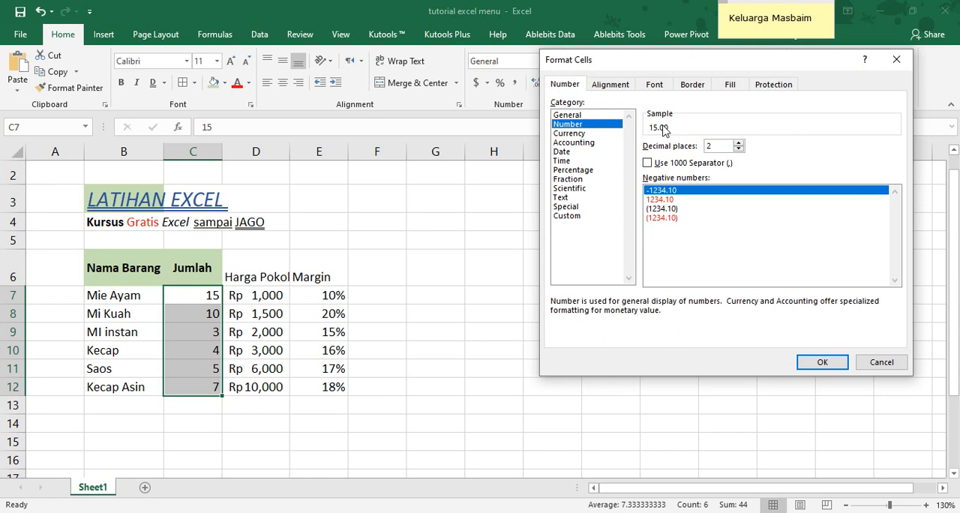
left_click(737, 149)
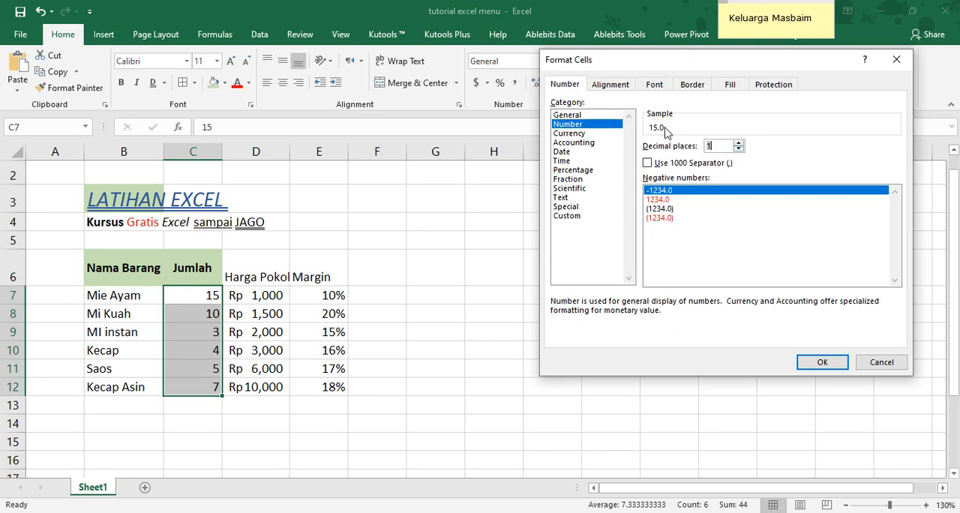
left_click(739, 149)
left_click(739, 142)
left_click(739, 142)
left_click(738, 142)
left_click(739, 142)
left_click(738, 142)
left_click(739, 142)
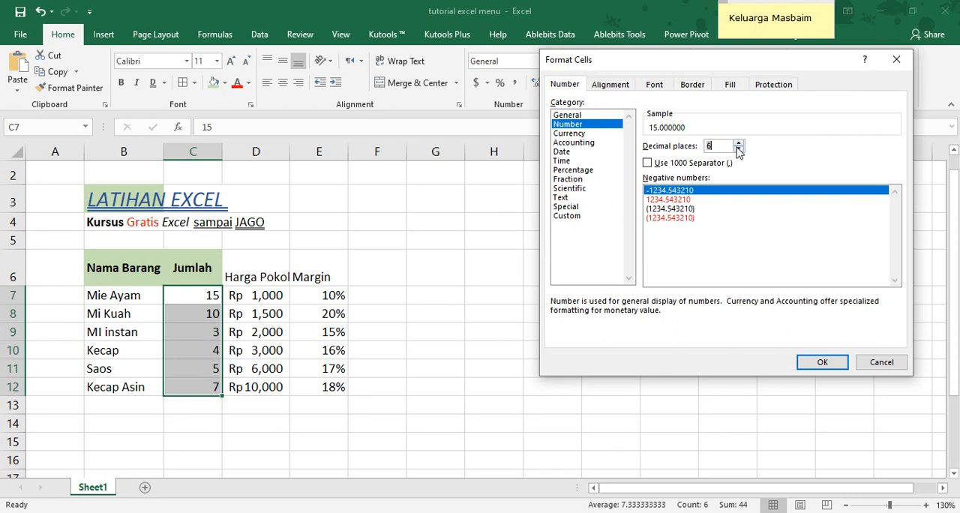
left_click(738, 149)
left_click(738, 149)
left_click(739, 150)
left_click(738, 151)
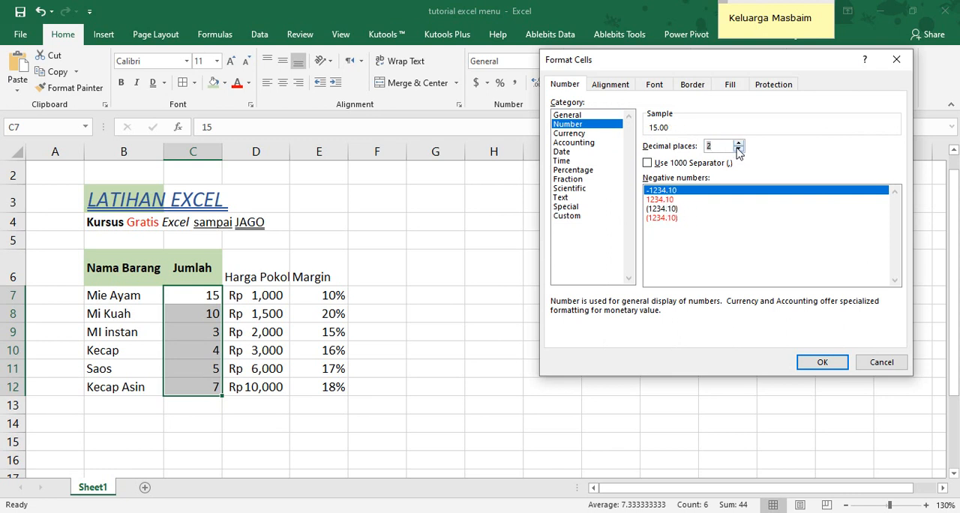
left_click(738, 143)
Enable the 1000 separator, compare the negative number styles, and apply the Number format with red negatives in parentheses to C7:C12
left_click(647, 164)
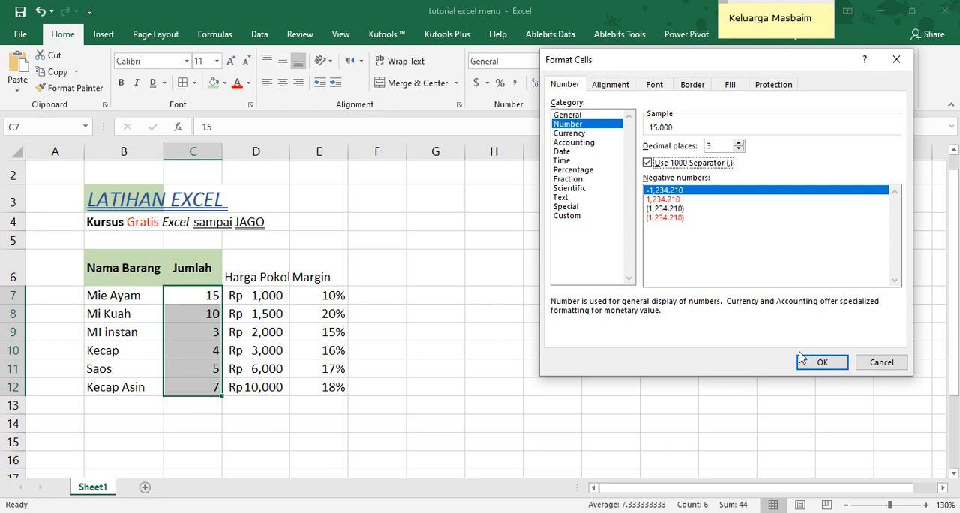
left_click(681, 199)
left_click(691, 190)
left_click(690, 199)
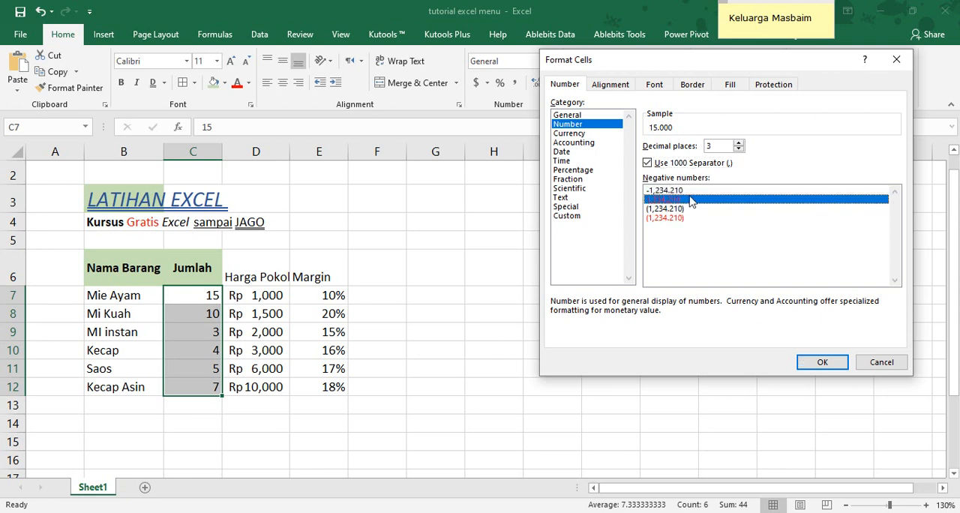
left_click(687, 208)
left_click(657, 192)
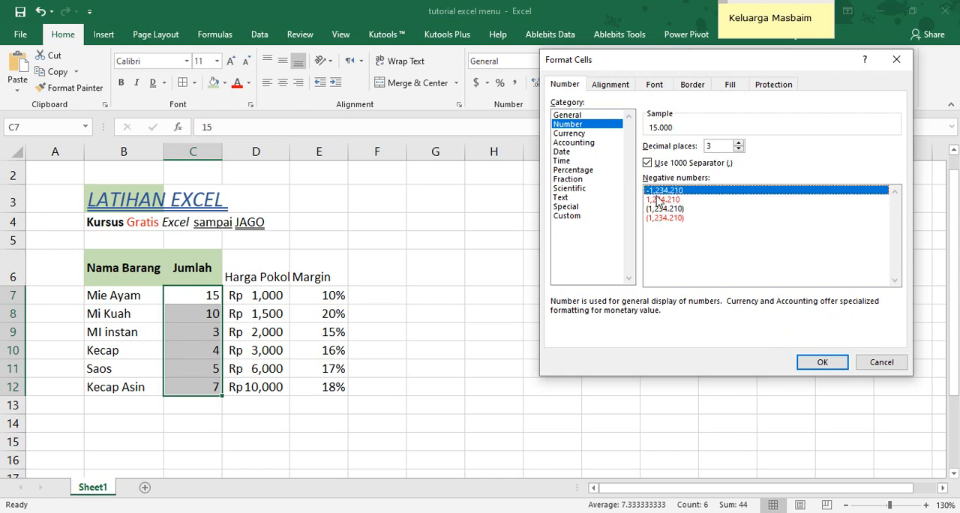
left_click(665, 199)
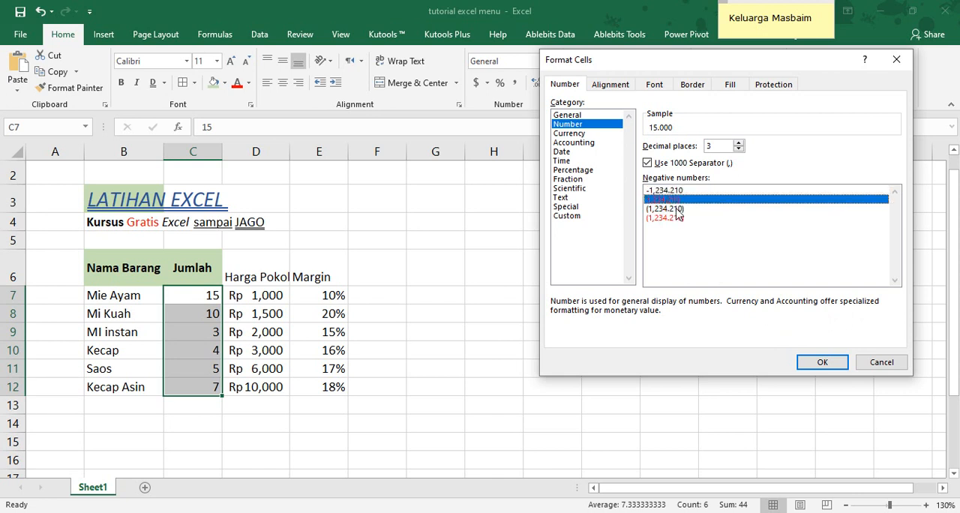
left_click(679, 209)
left_click(681, 218)
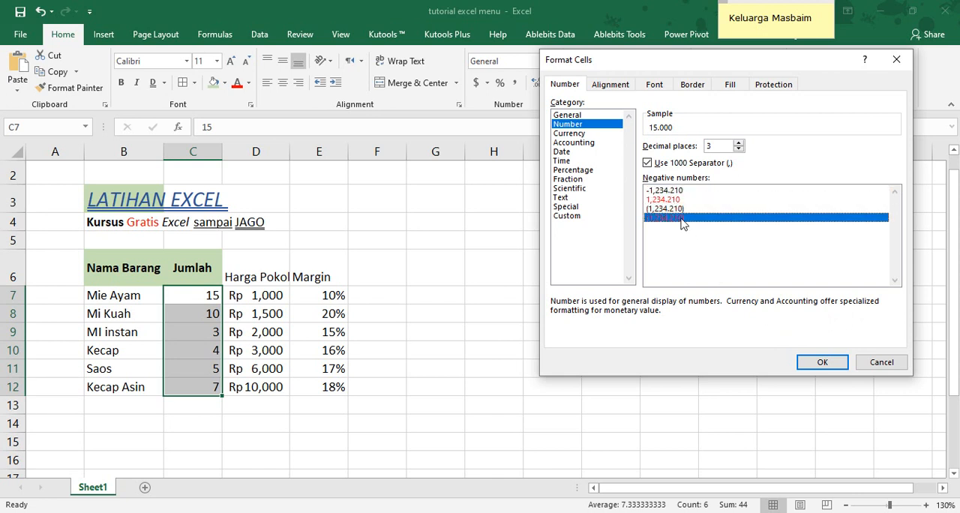
left_click(810, 359)
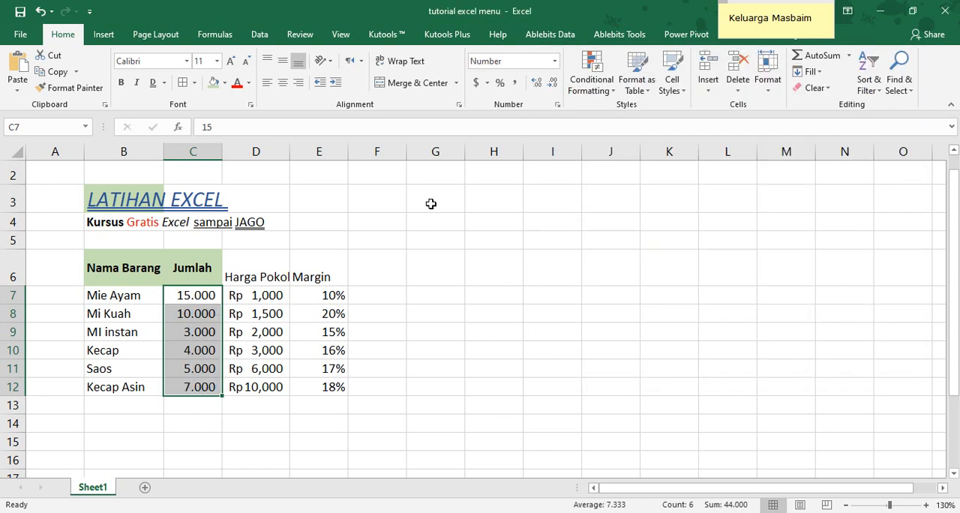
Reduce the Jumlah values in C7:C12 to no decimal places
left_click(553, 82)
left_click(552, 83)
left_click(553, 83)
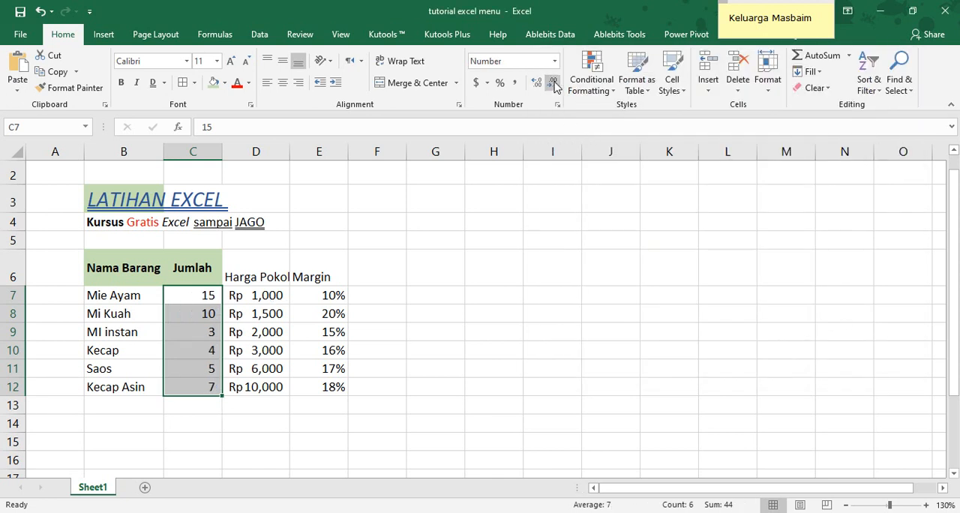
Test the negative number style by changing the Mi Kuah quantity in C8 to -10, and undo that change
left_click(206, 313)
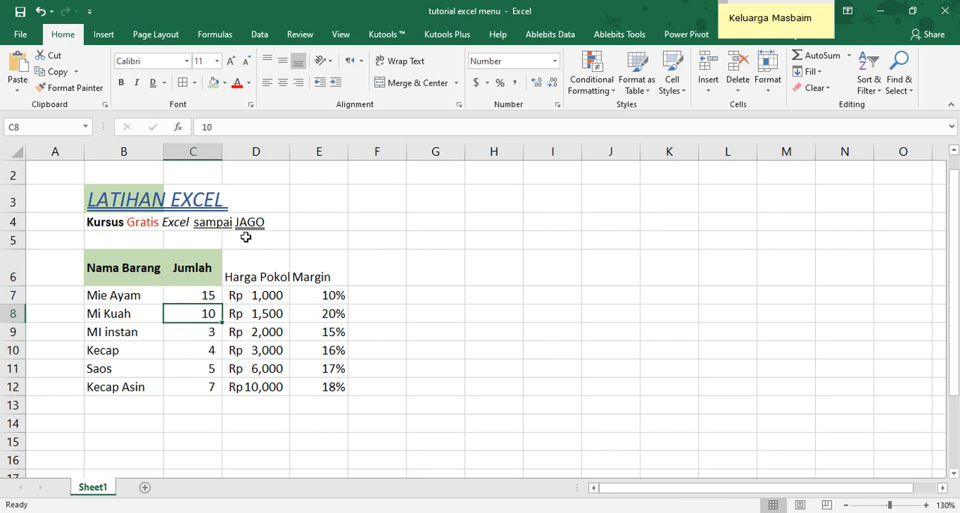
left_click(219, 127)
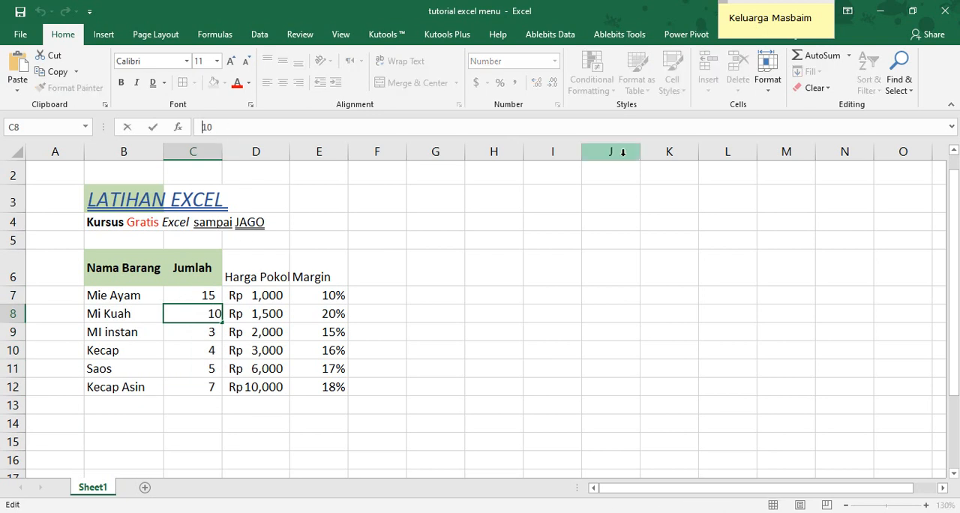
type("-")
key("Return")
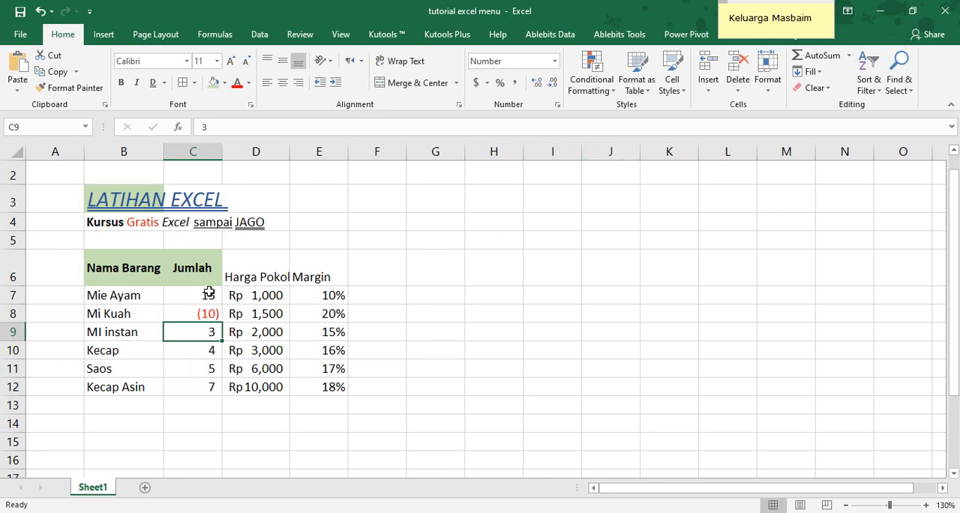
key("ctrl+z")
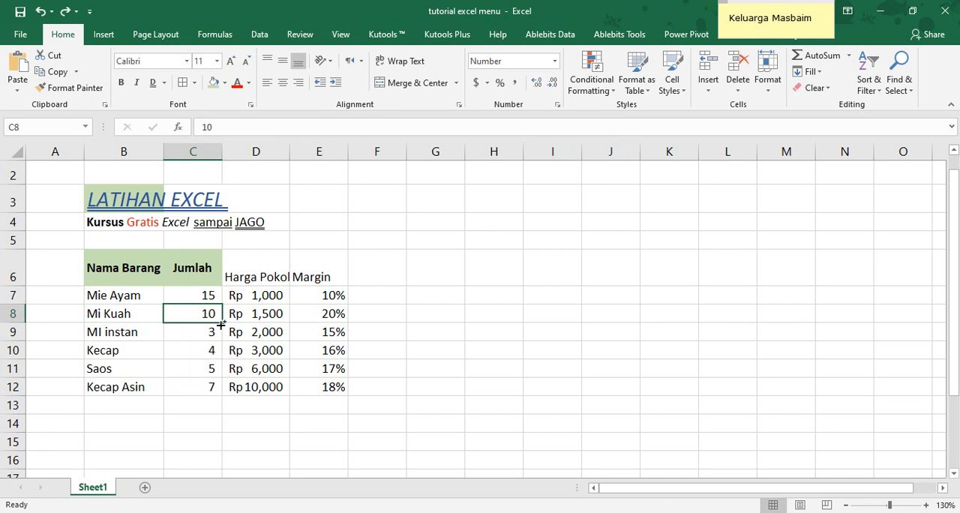
Preview the Currency, Accounting and Date number categories for the Mi Kuah quantity in C8 without applying any of them
left_click(557, 105)
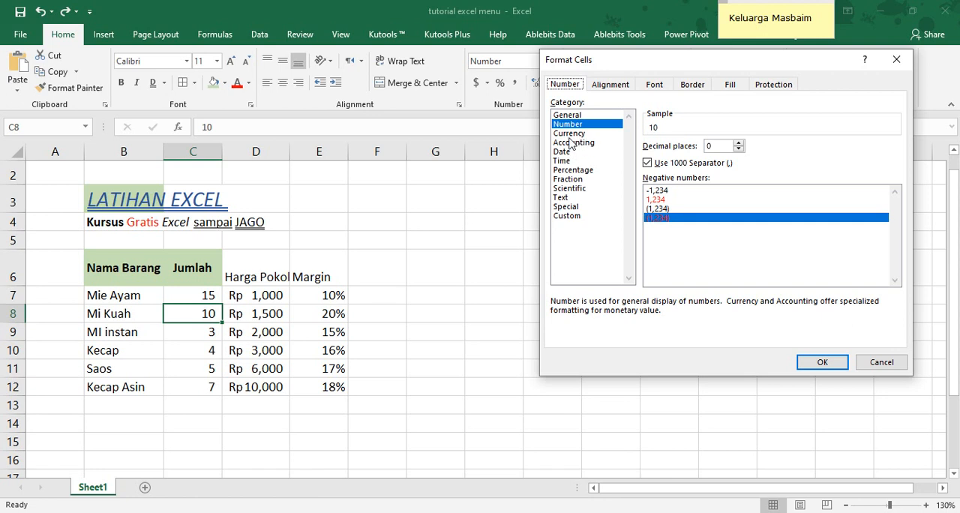
left_click(570, 133)
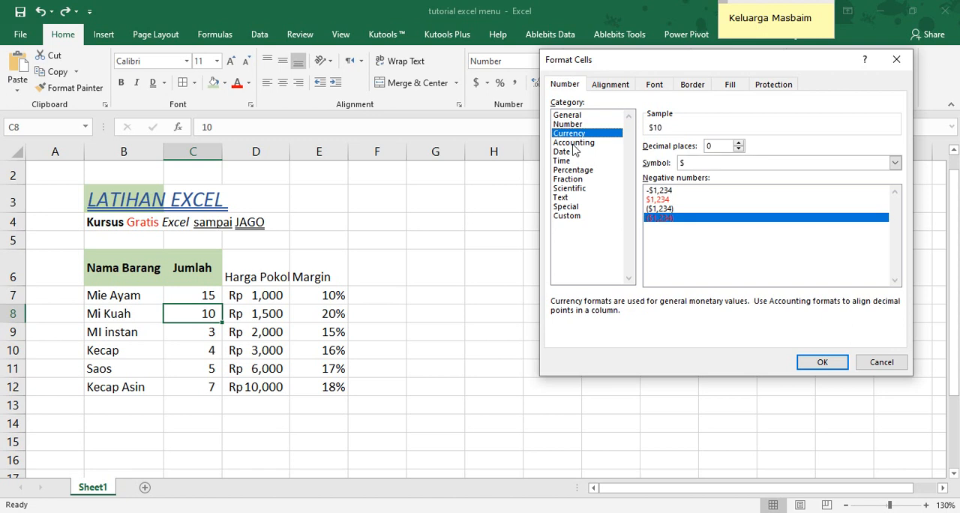
left_click(582, 144)
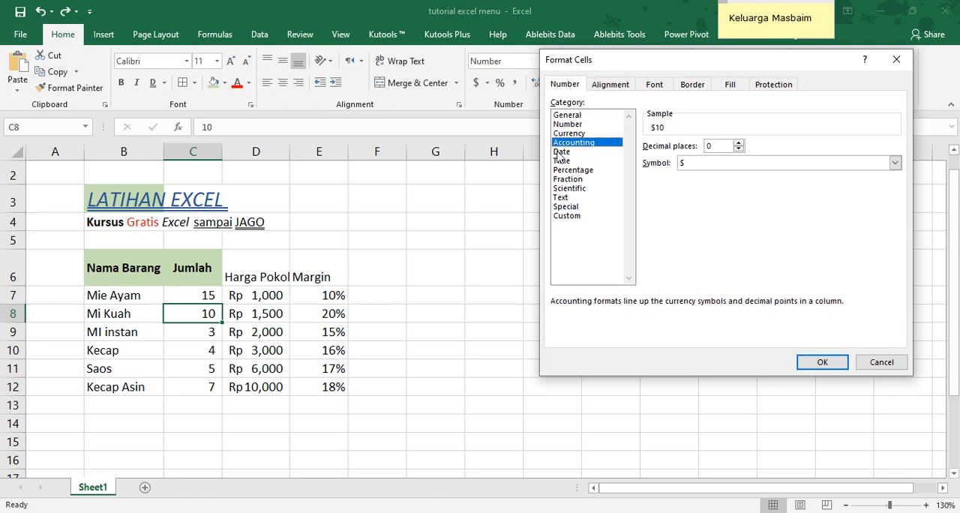
left_click(561, 152)
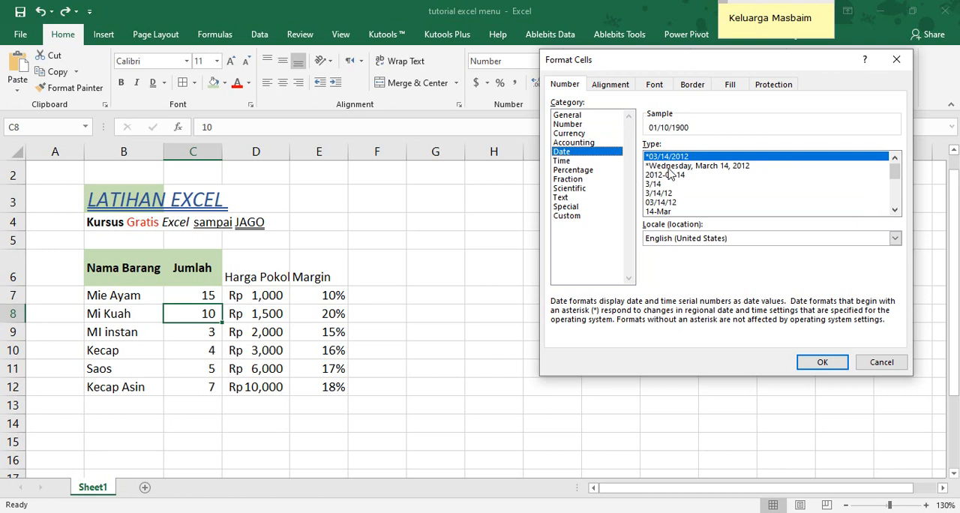
left_click(863, 363)
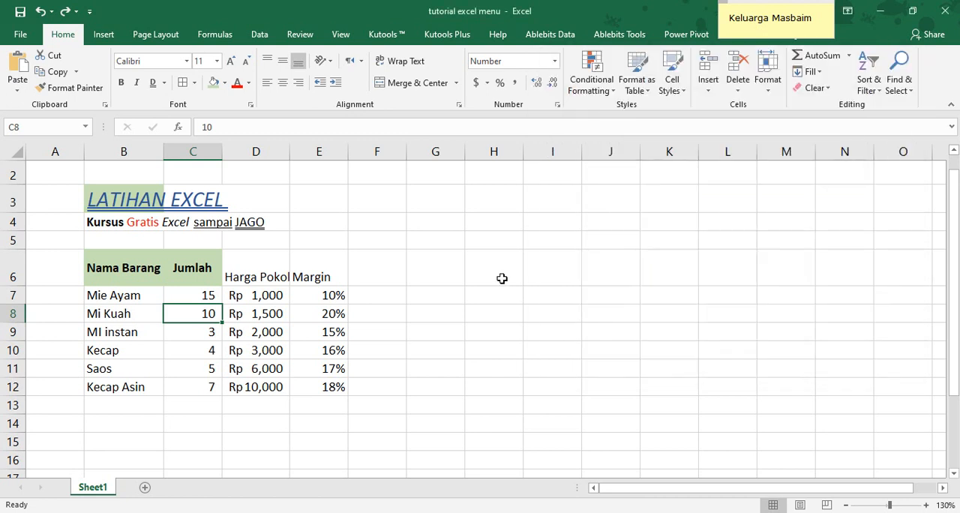
Add a new column header reading "expired" in F6, beside the Margin header
left_click(388, 268)
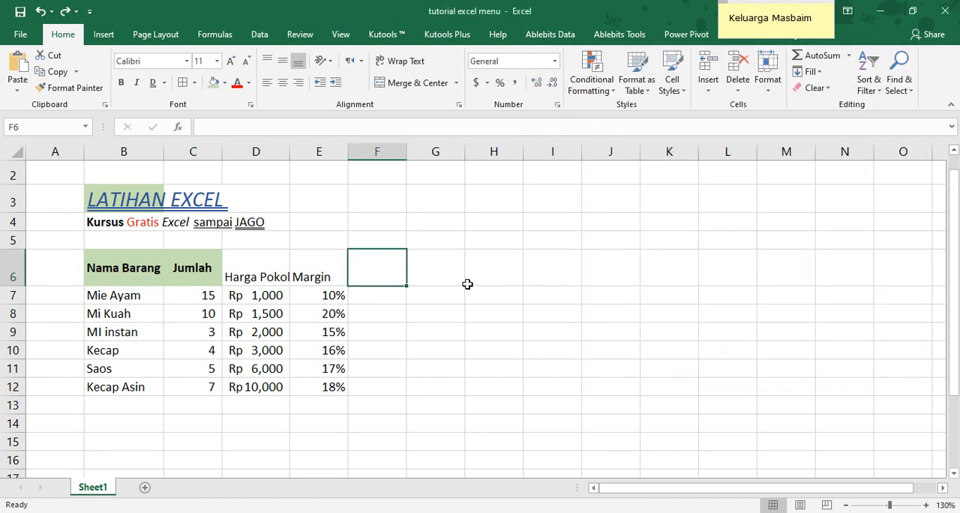
type("exp")
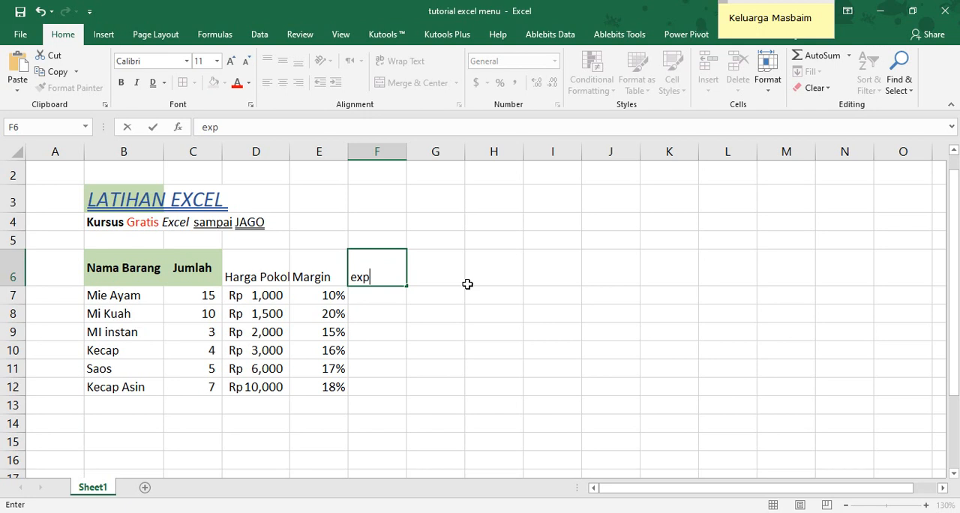
type("ired")
key("Return")
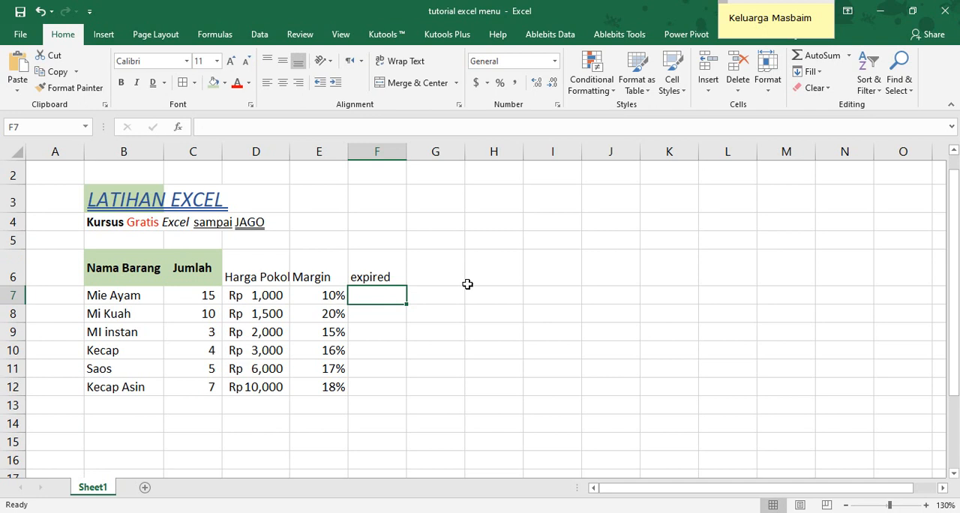
Enter the formula =NOW() in F9 as the expired date for MI instan
key("Down")
key("Down")
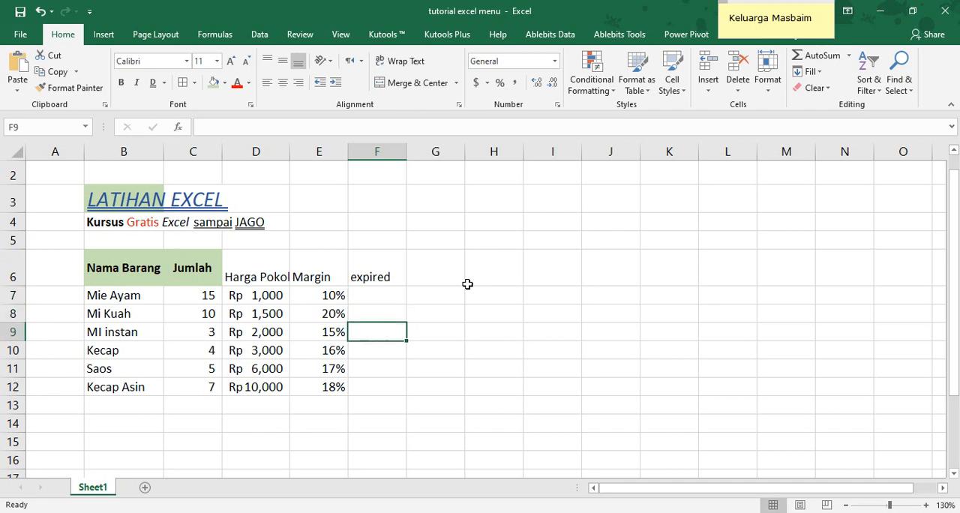
type("=now")
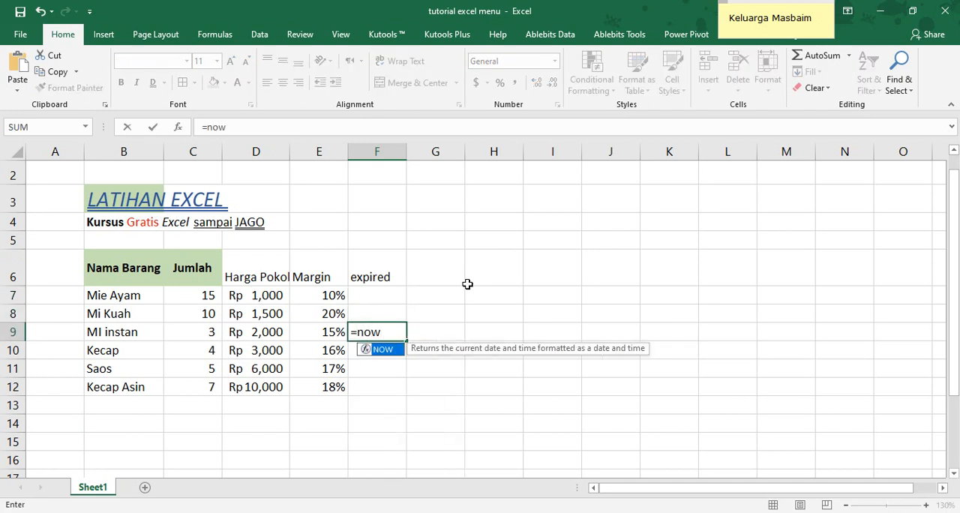
key("Tab")
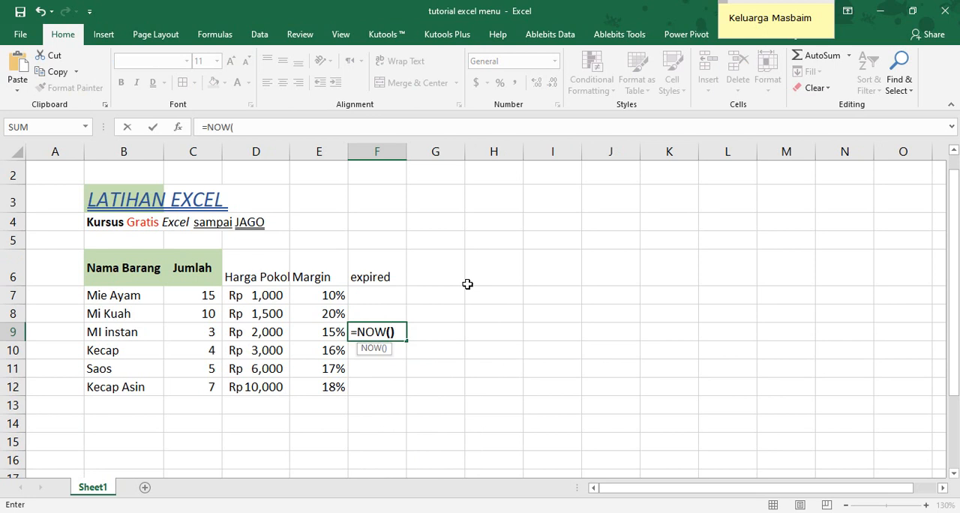
type(")")
key("Return")
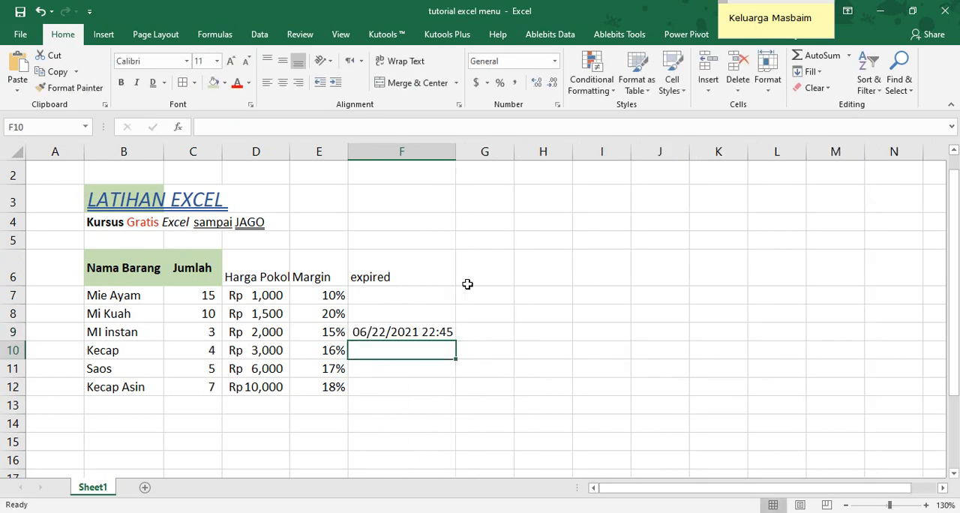
left_click(399, 331)
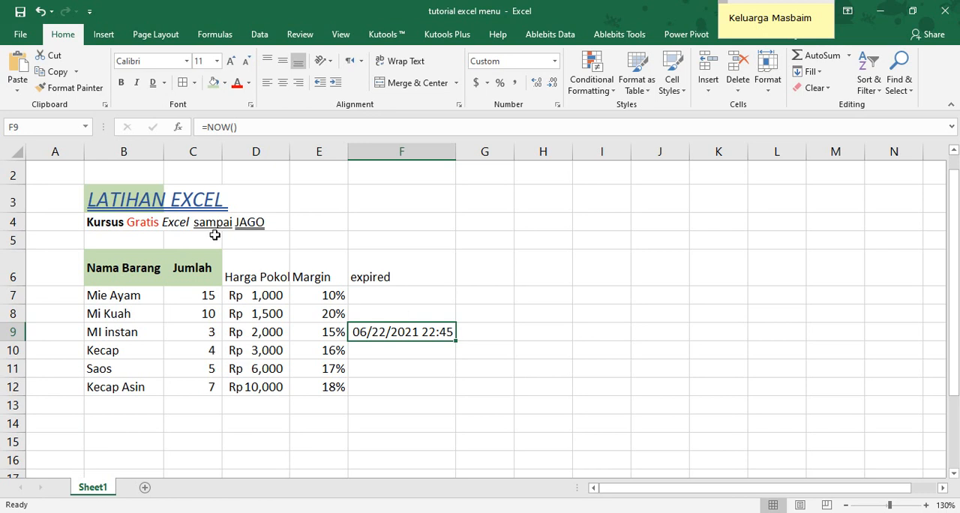
Enter =F9-1 in F8 for one day earlier, and fill the formula up to F7
left_click(396, 315)
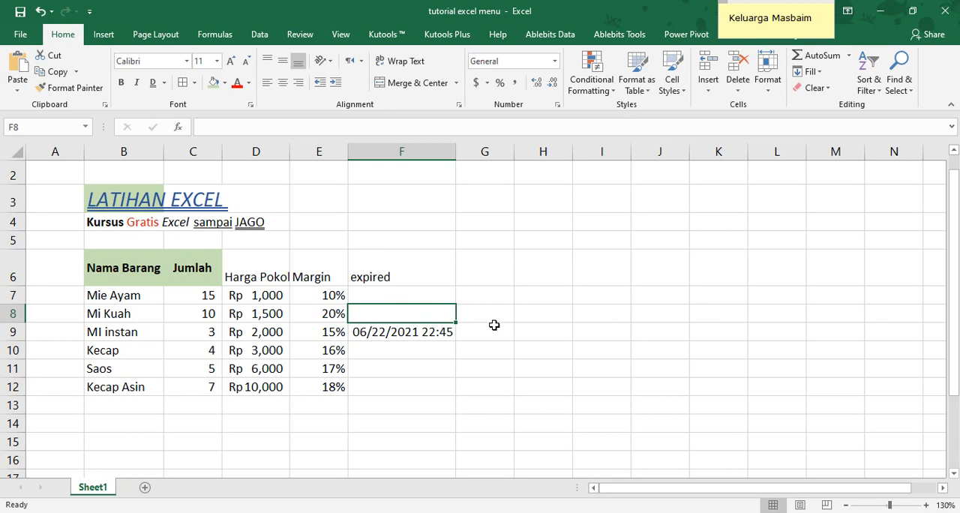
type("=")
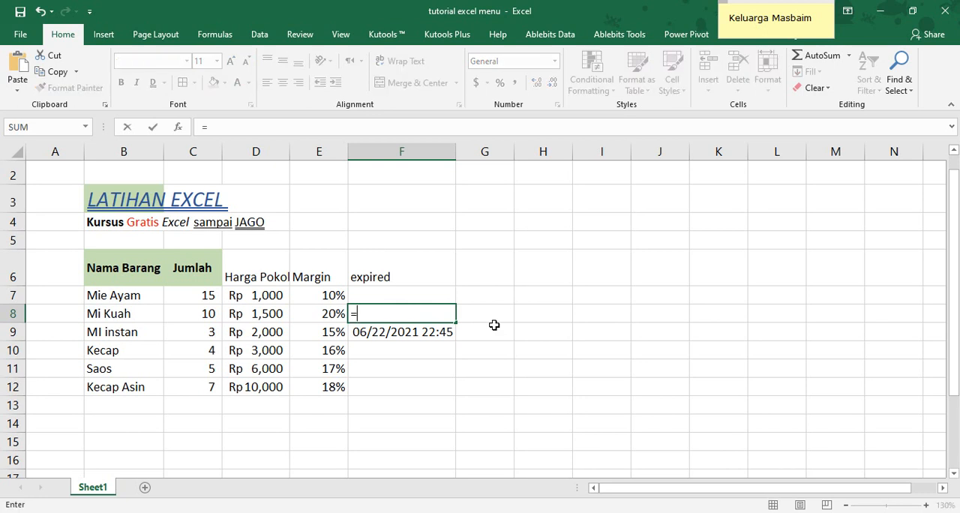
key("Down")
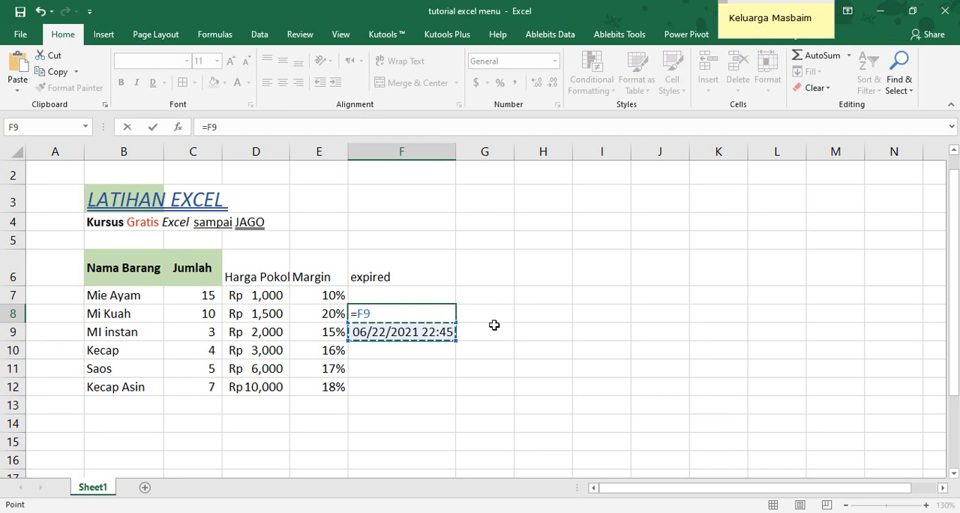
type("-1")
key("Return")
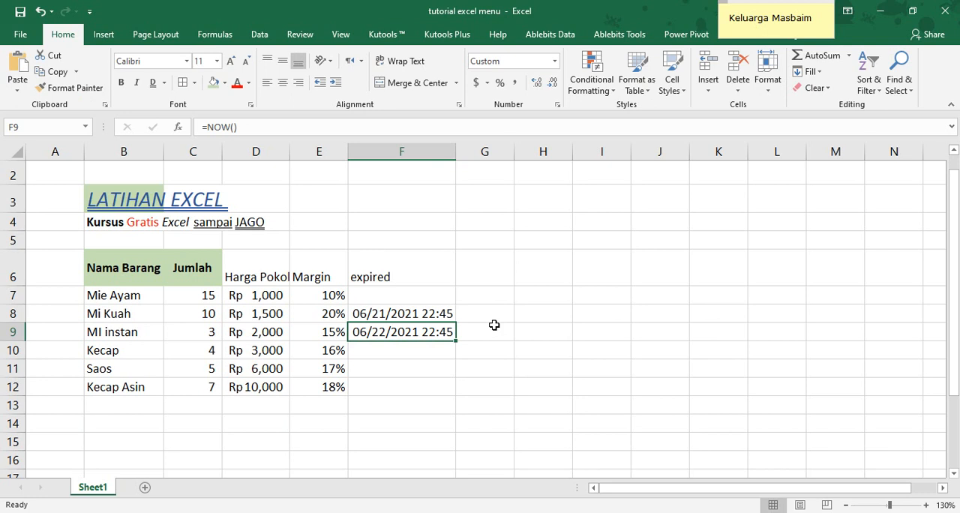
left_click(409, 315)
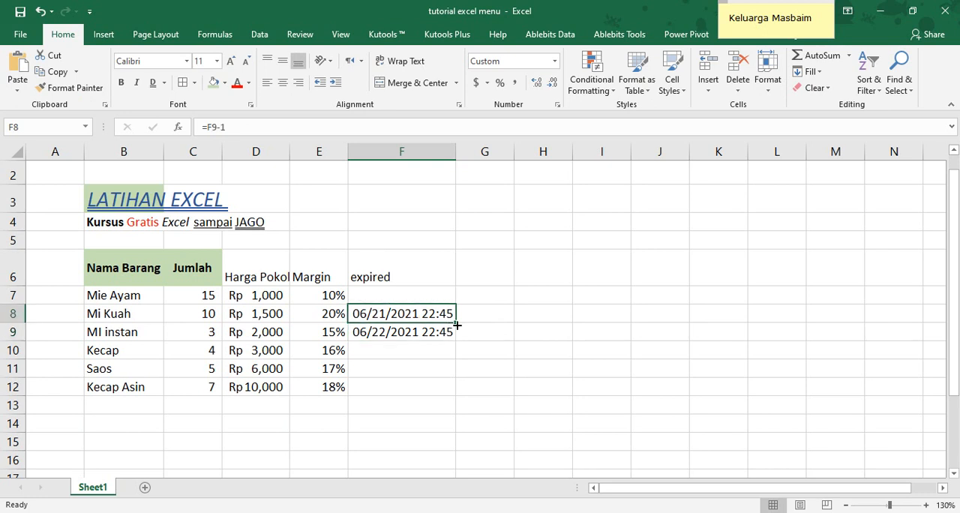
left_click_drag(456, 324, 454, 294)
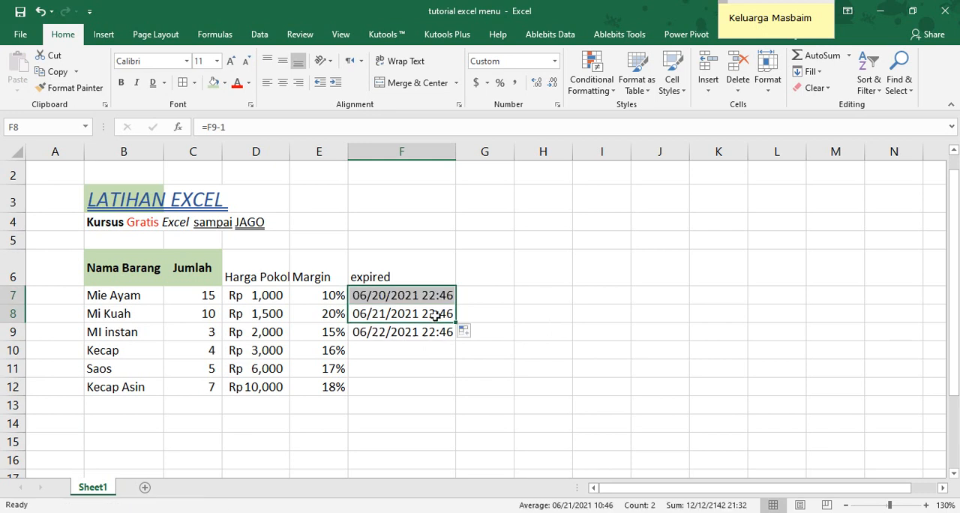
Enter =F9+1 in F10 for one day later, and fill the formula down to F12
left_click(398, 346)
type("=")
key("Up")
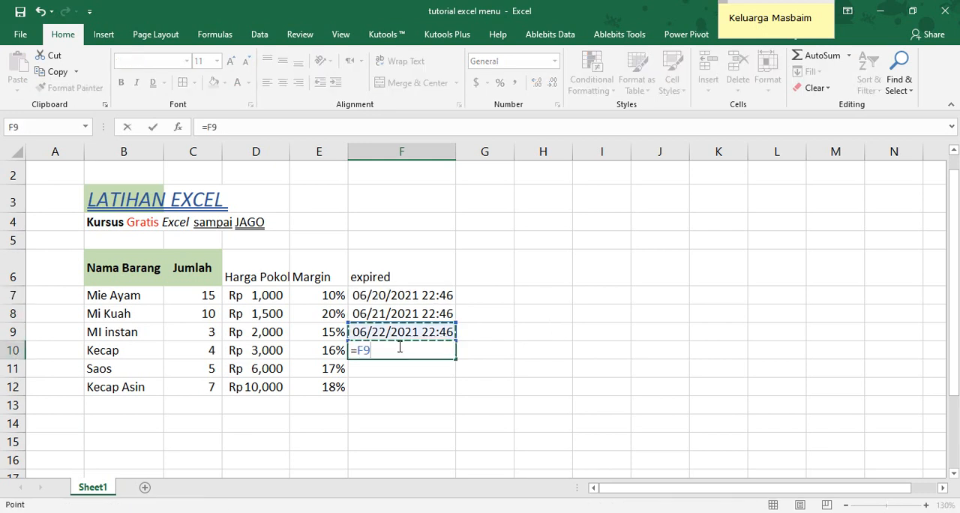
type("+1")
key("Return")
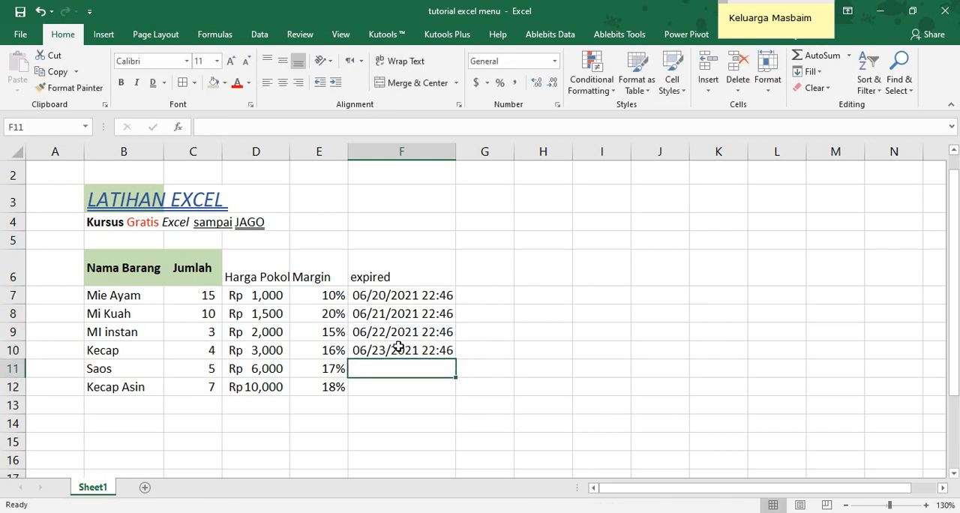
left_click(398, 347)
left_click_drag(455, 359, 446, 391)
left_click(495, 345)
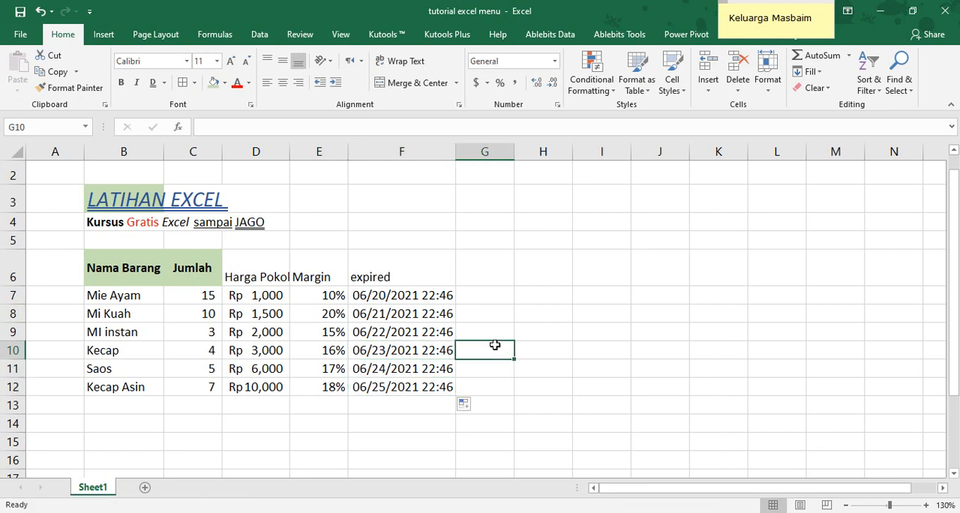
Open the number format settings for F7:F12 and compare custom codes such as dd-mmm and mm/dd/yyyy h:mm with the Date and Time categories
left_click_drag(412, 297, 406, 390)
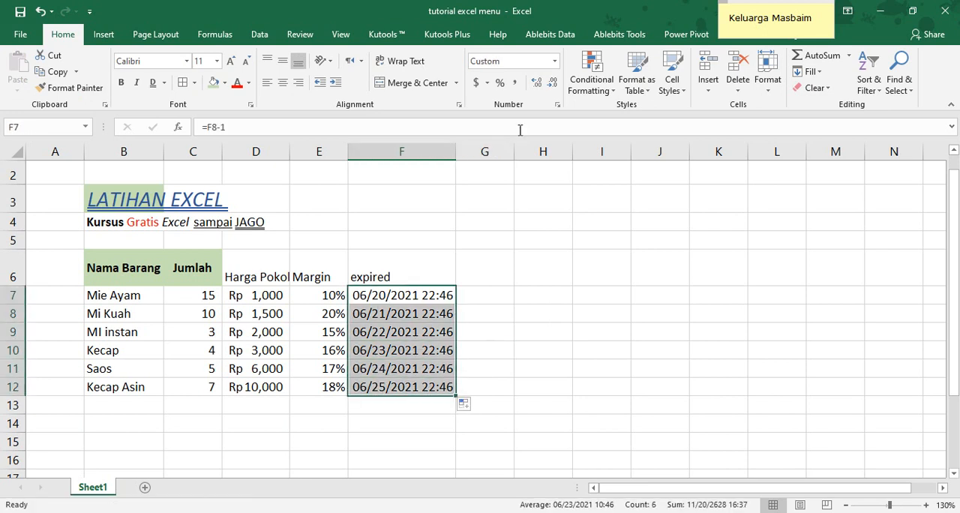
left_click(558, 104)
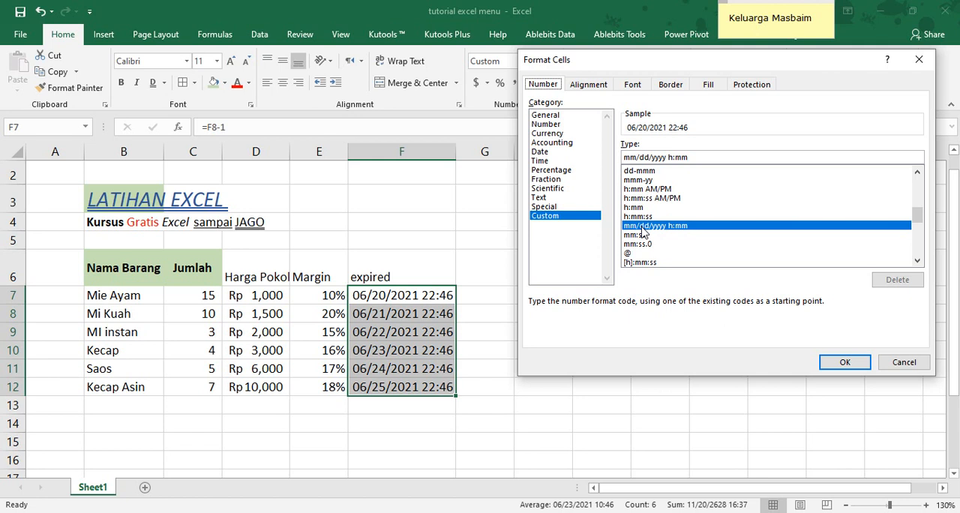
left_click(643, 173)
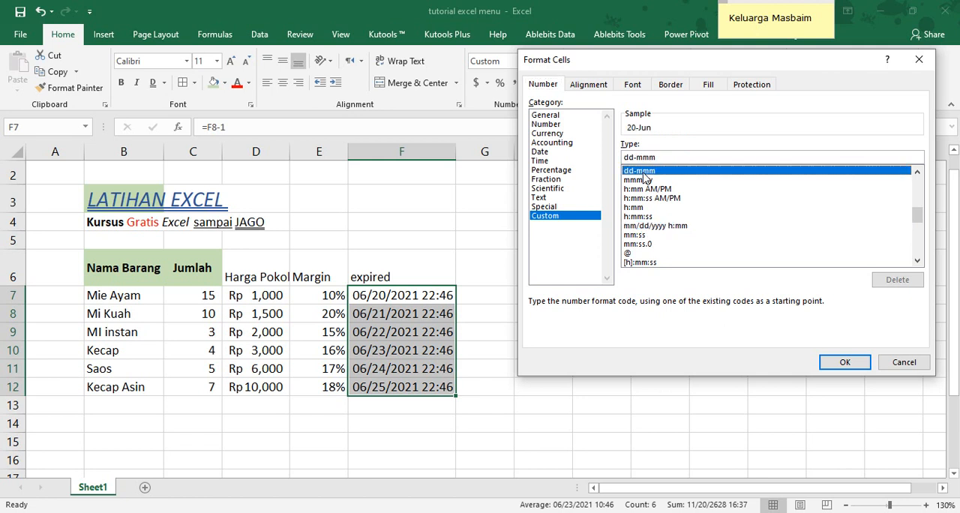
left_click(641, 190)
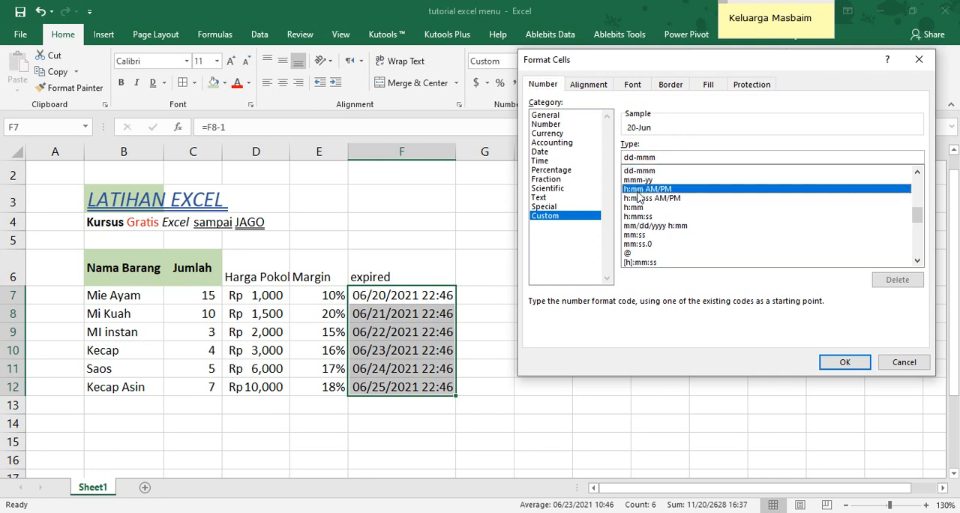
left_click(636, 226)
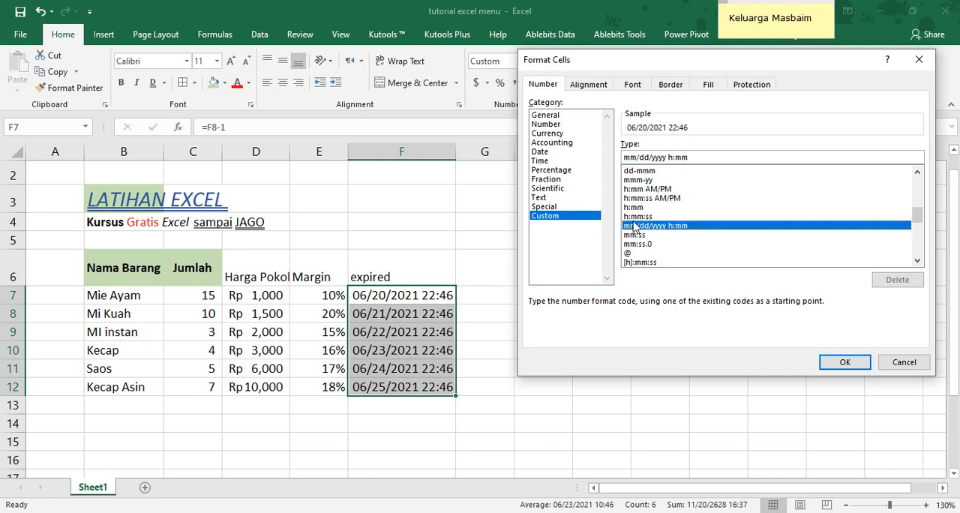
left_click(542, 152)
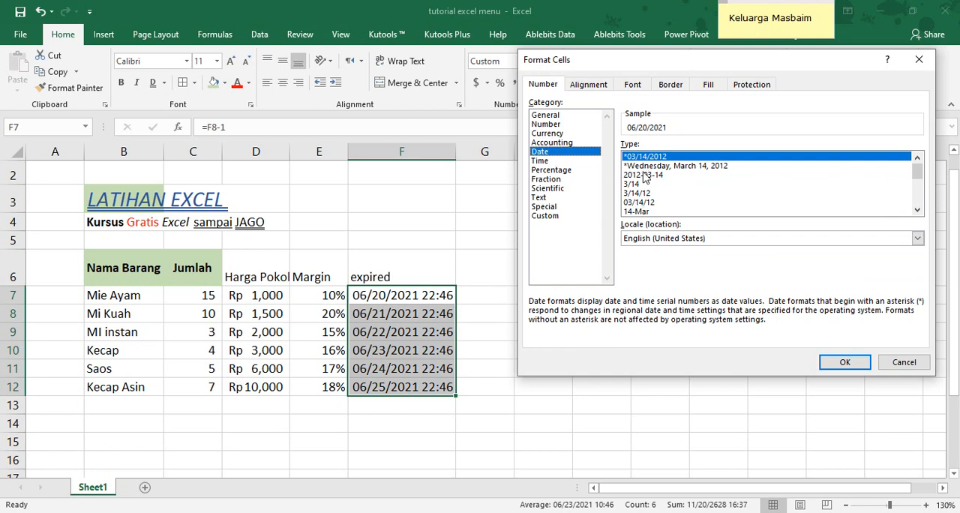
left_click(545, 161)
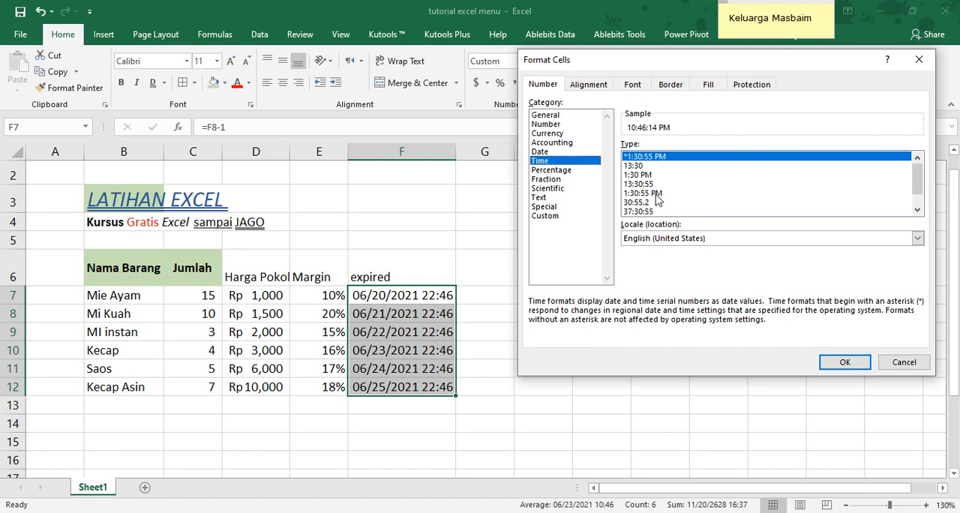
Preview the custom format codes h:mm:ss, h:mm:ss AM/PM, mmm-yy, mm/dd/yyyy h:mm and @ on the expired dates
left_click(543, 216)
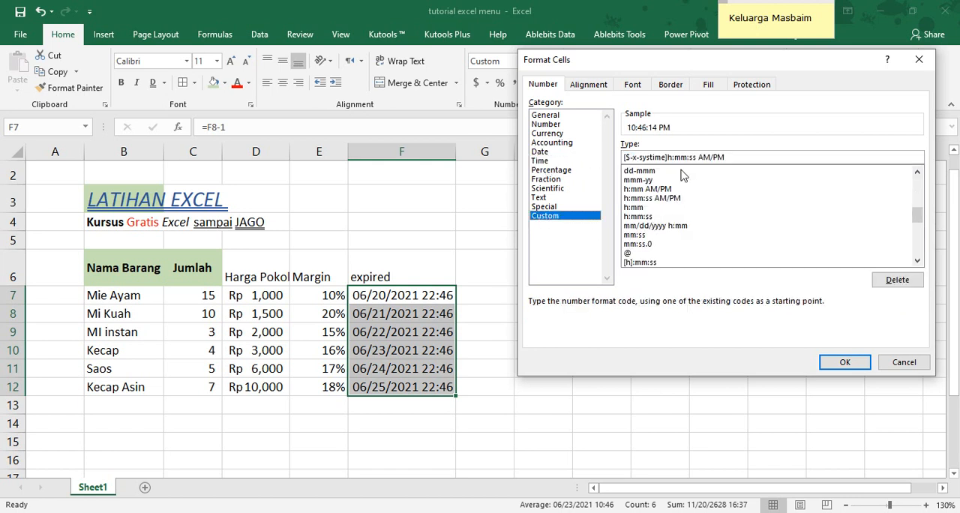
left_click(644, 216)
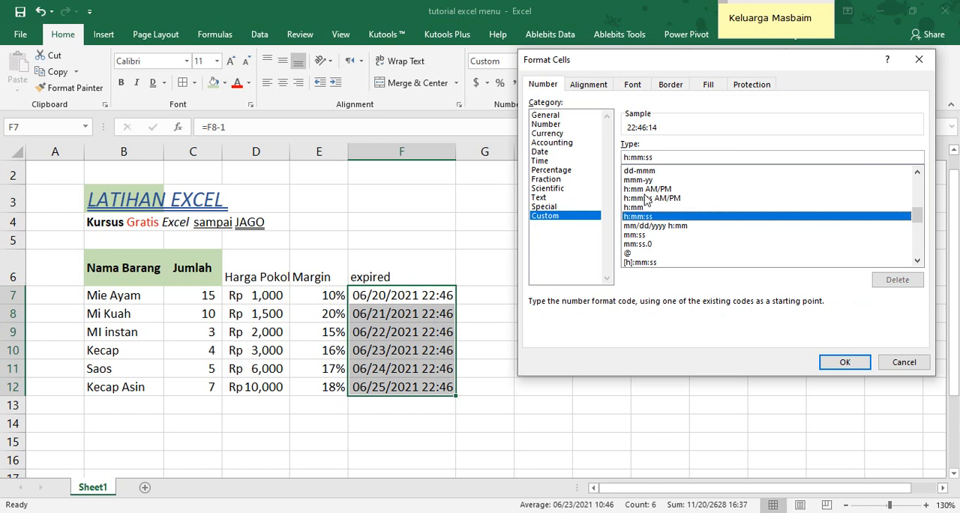
left_click(647, 198)
left_click(634, 180)
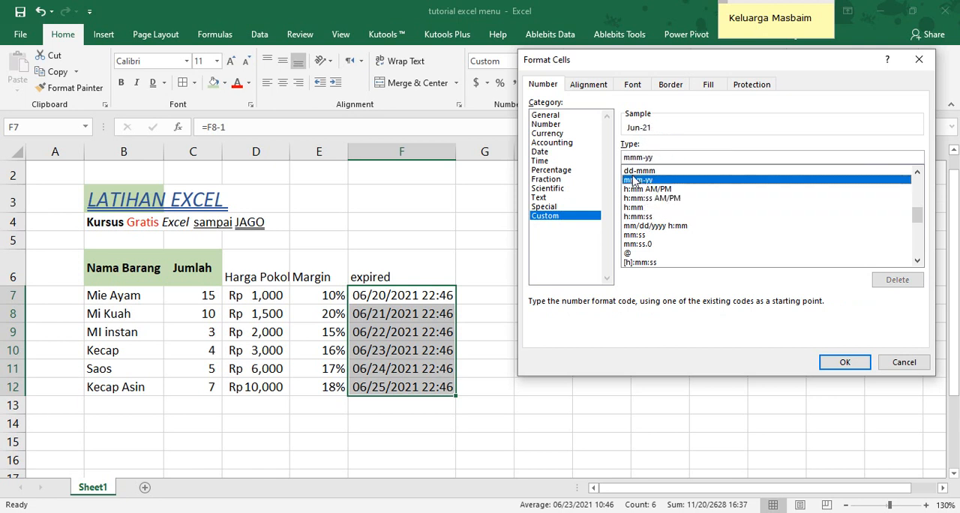
left_click(634, 198)
left_click(632, 224)
left_click(629, 252)
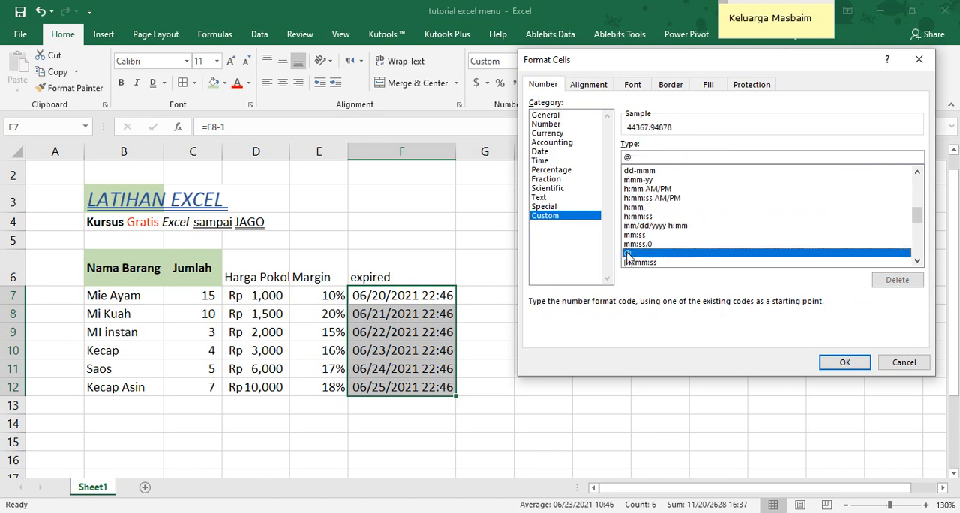
Format the expired dates in F7:F12 as the Indonesian date type 14 Maret 2012, and fit column F's width to its contents
left_click(546, 152)
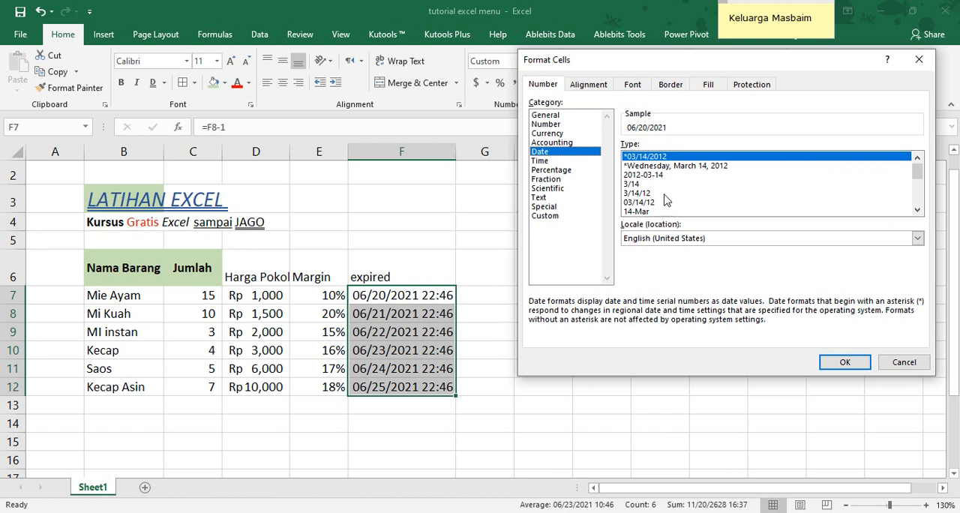
left_click(695, 238)
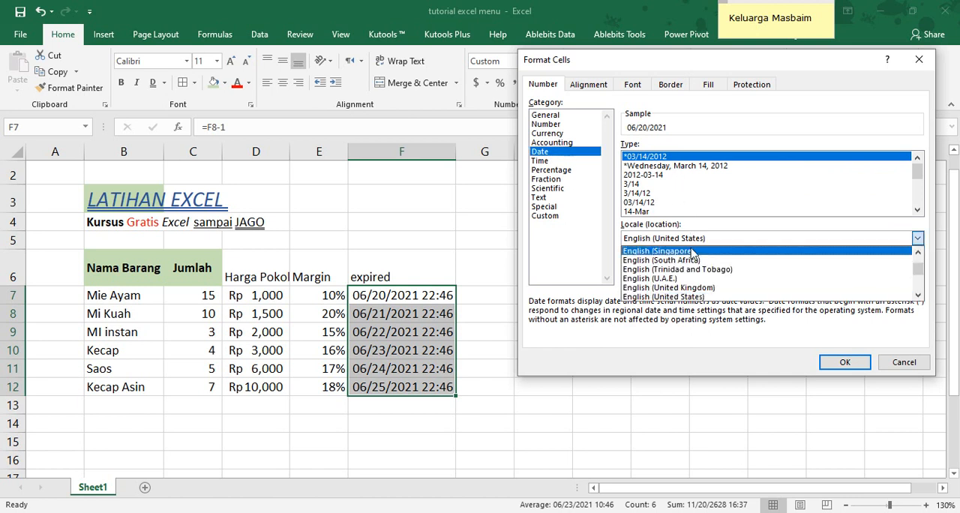
scroll(705, 281, "down", 3)
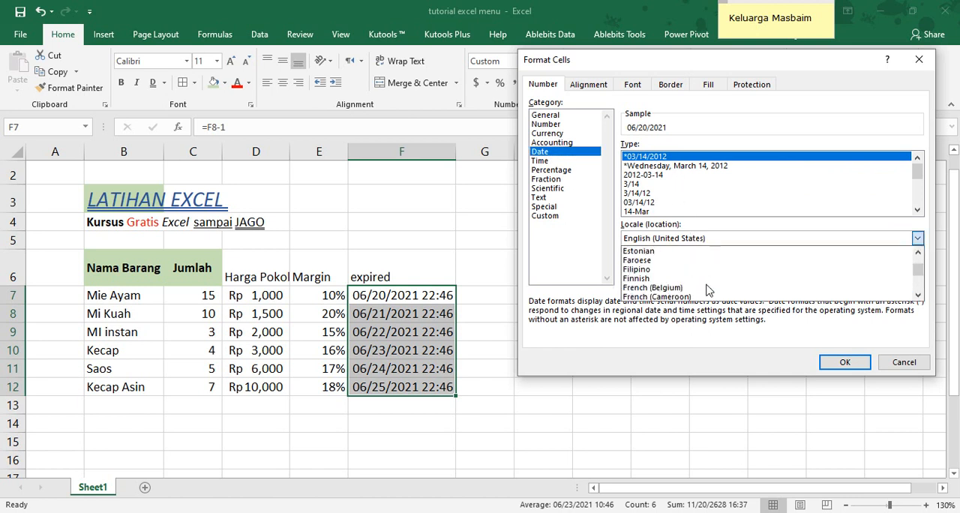
scroll(707, 290, "down", 10)
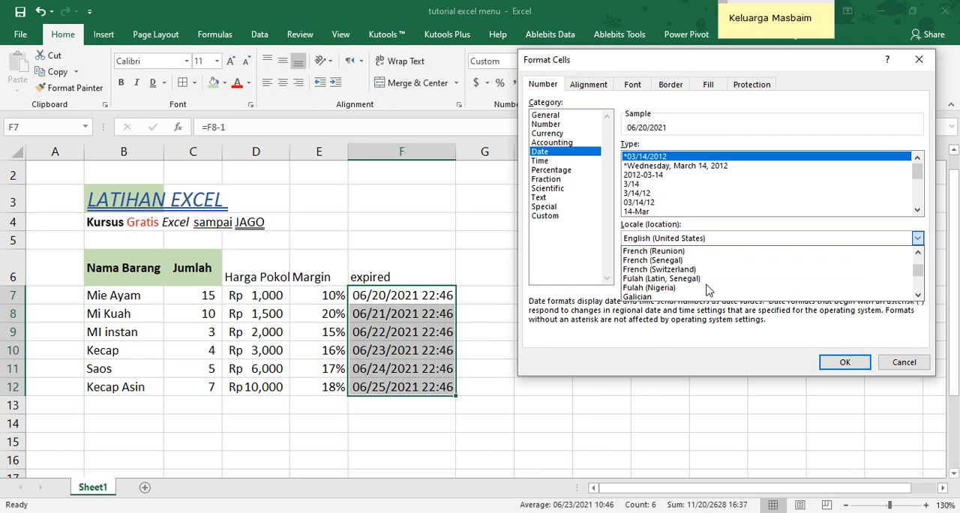
scroll(707, 290, "down", 10)
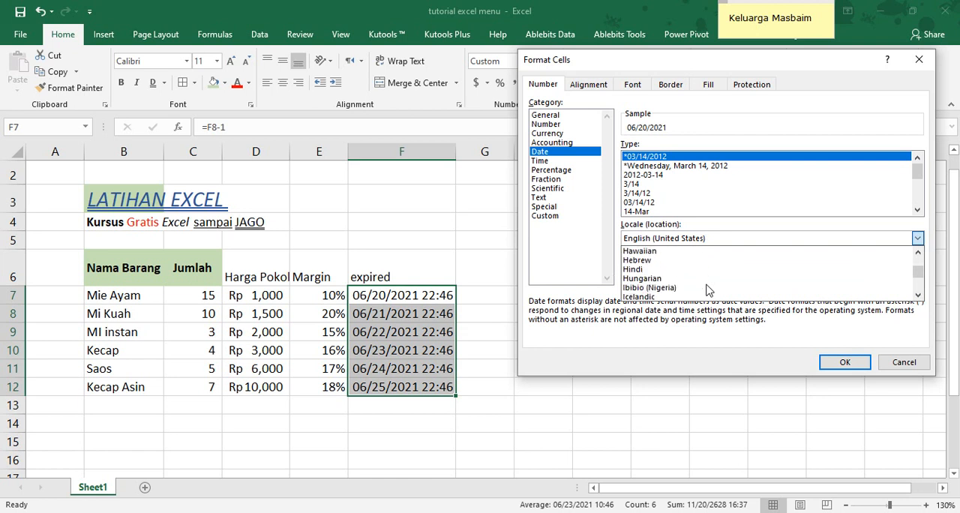
scroll(690, 289, "down", 5)
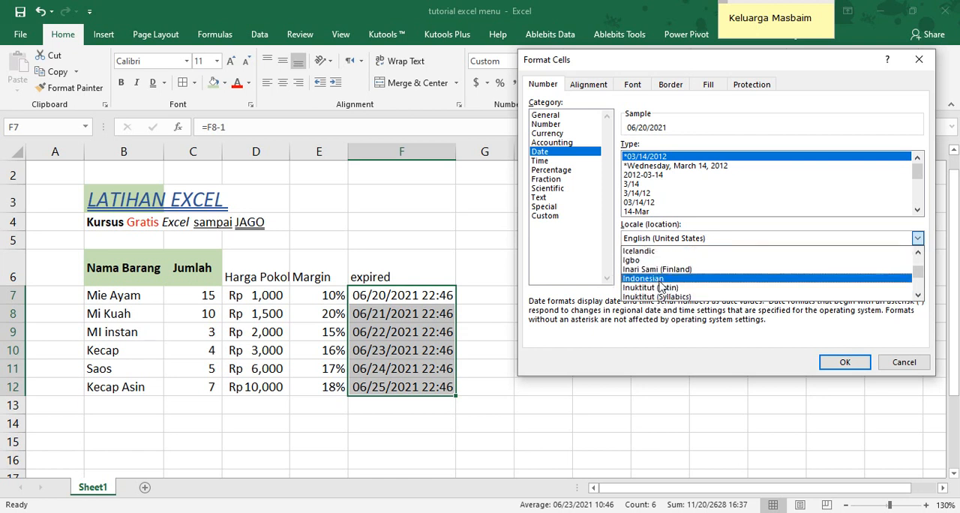
left_click(652, 279)
double_click(656, 188)
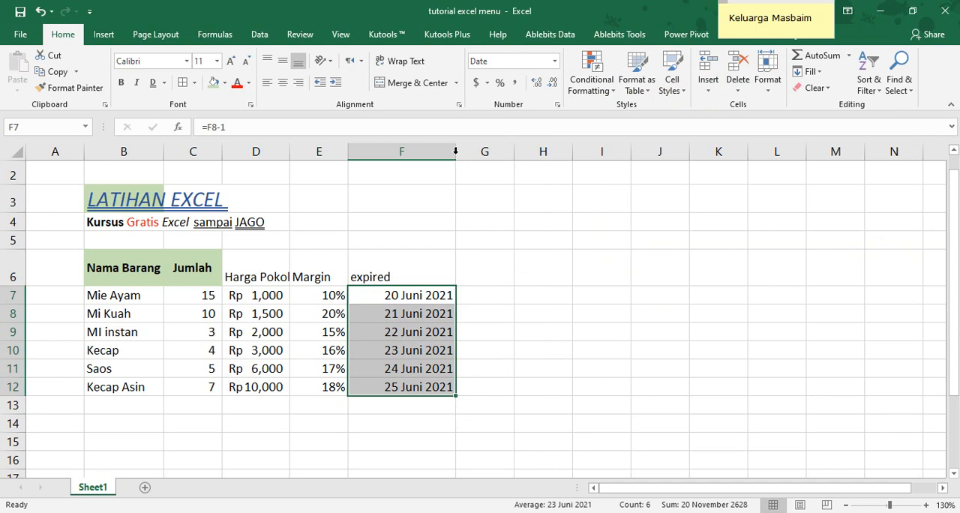
double_click(456, 155)
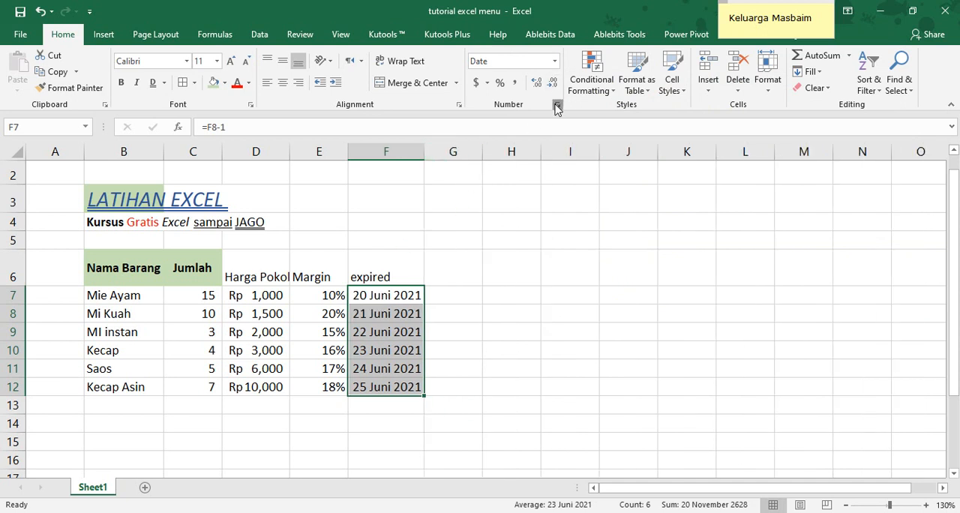
Preview the Percentage category with different decimal places, plus Fraction and Scientific, on the expired dates, and close without applying
left_click(557, 107)
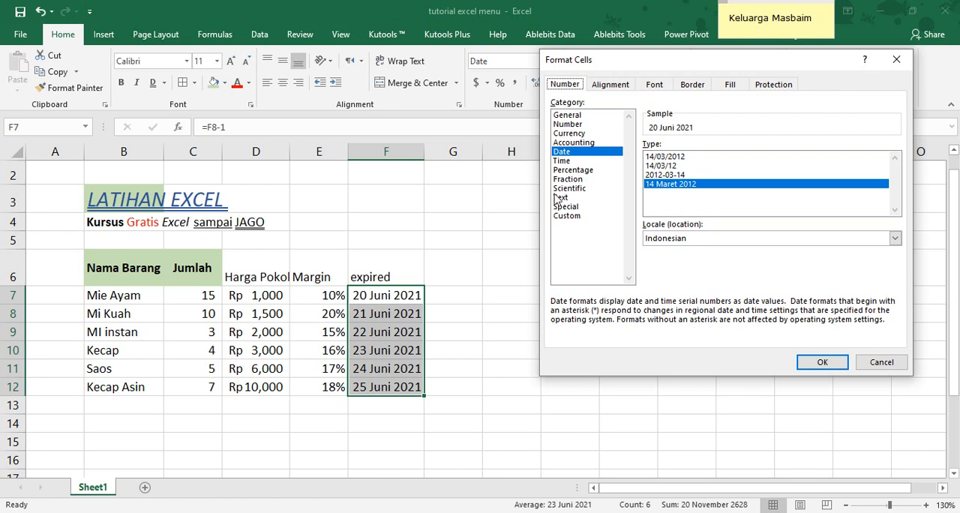
left_click(588, 170)
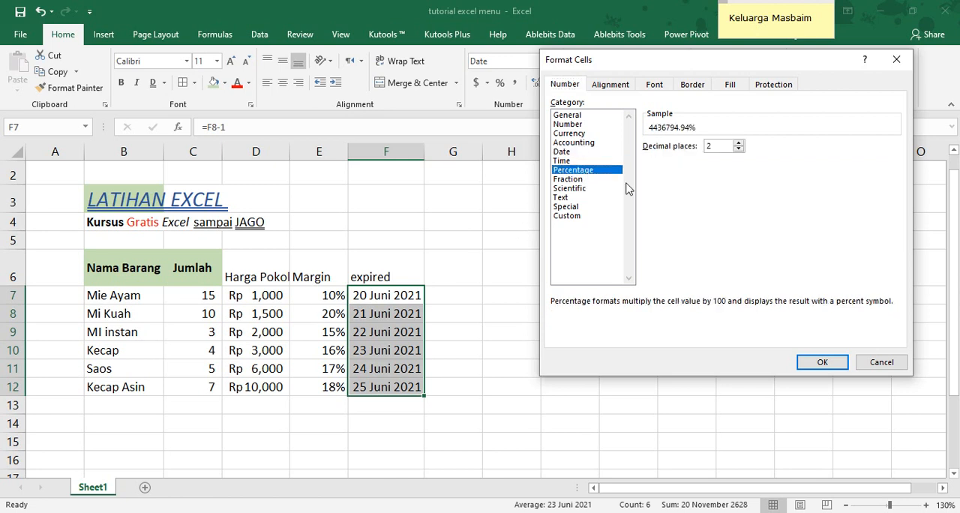
left_click(739, 149)
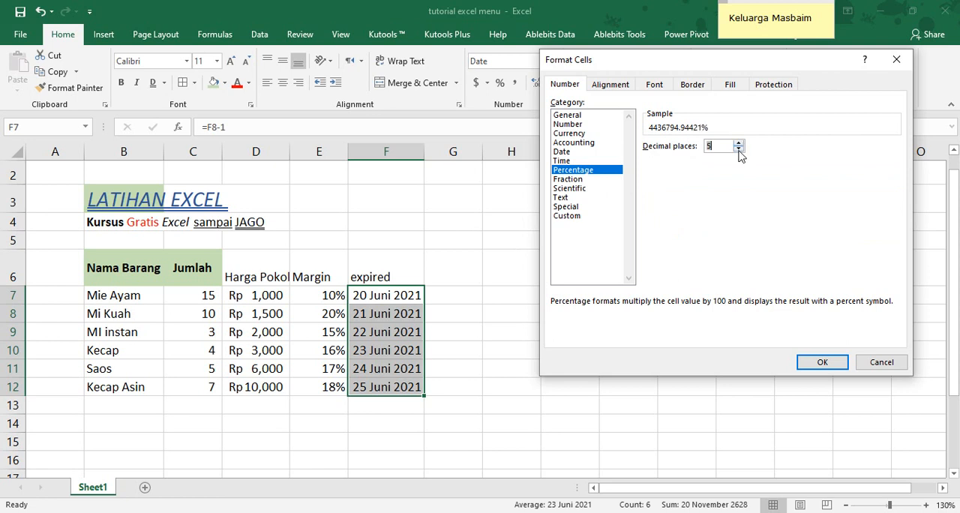
left_click(738, 151)
left_click(739, 150)
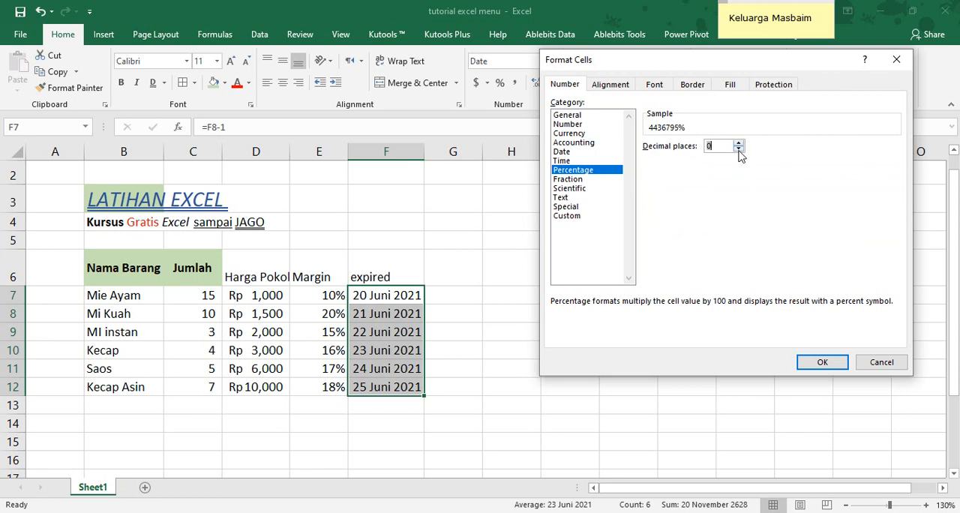
left_click(568, 180)
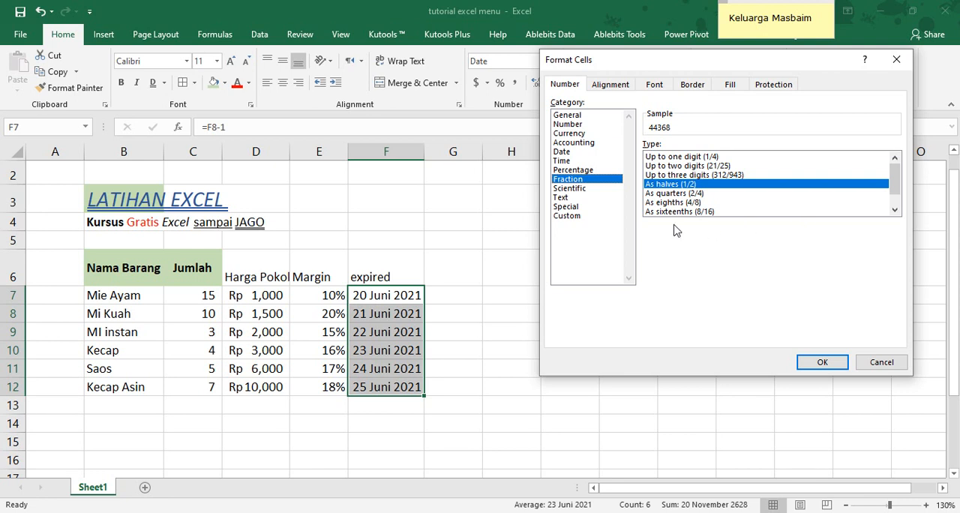
left_click(579, 189)
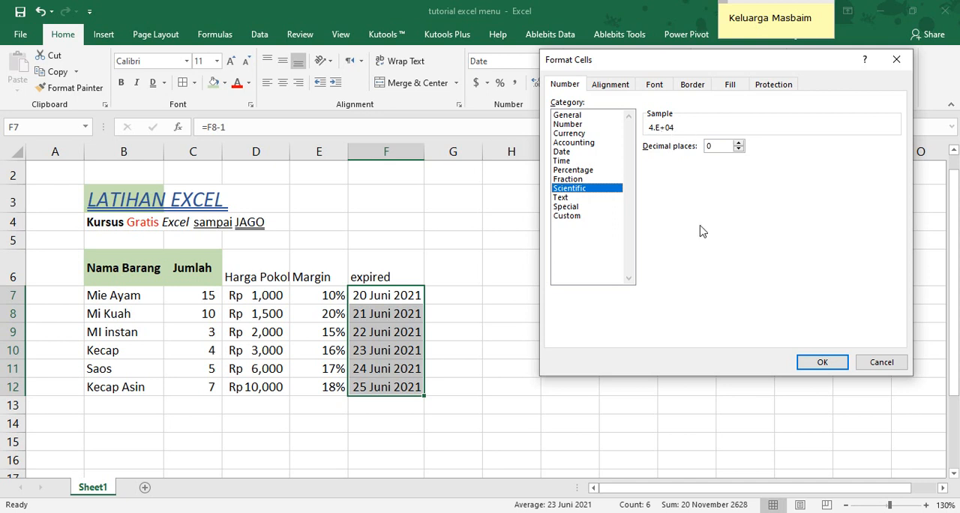
left_click(879, 363)
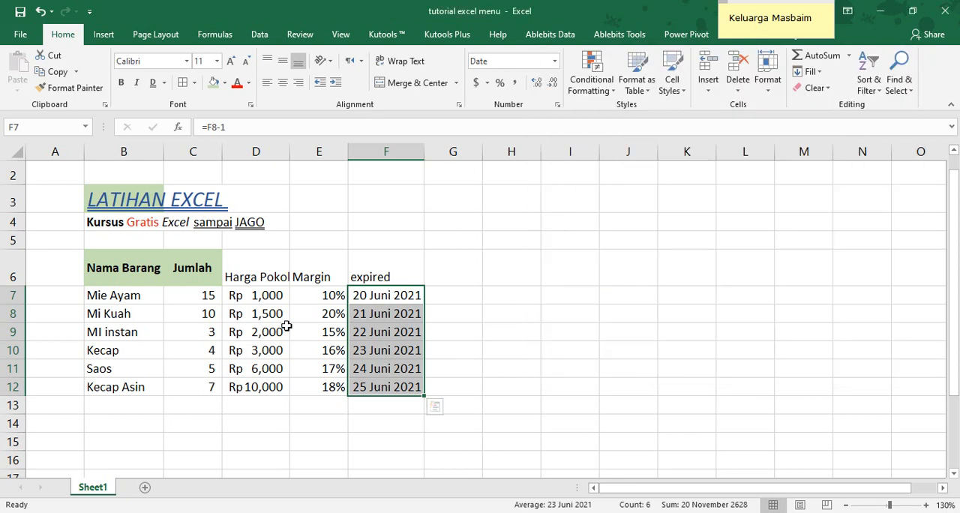
Preview the Scientific and Text categories on D10, and view the Special types for the English (United States) locale
left_click(270, 346)
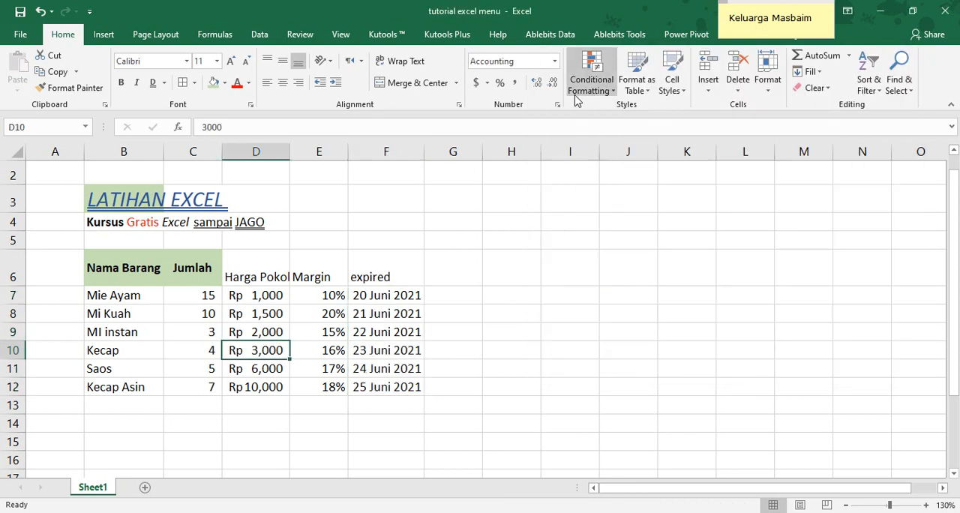
left_click(557, 104)
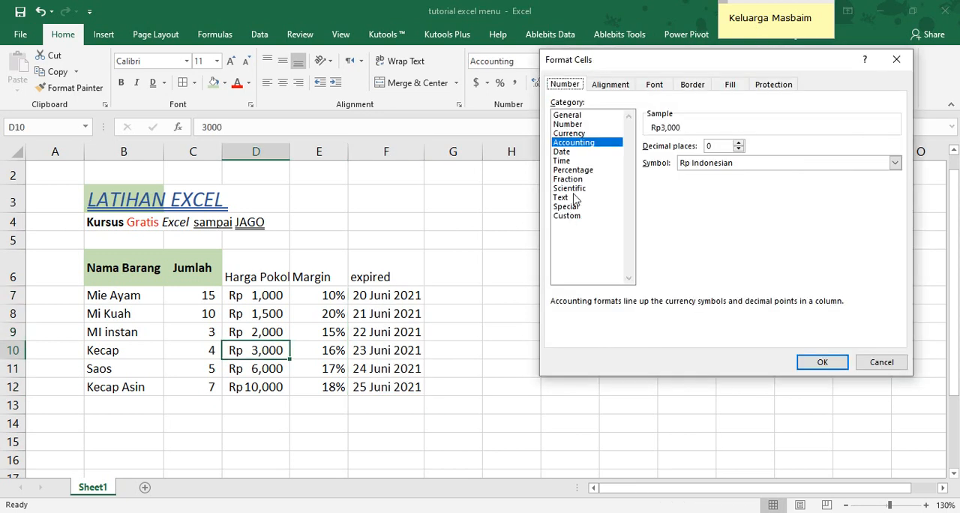
left_click(575, 189)
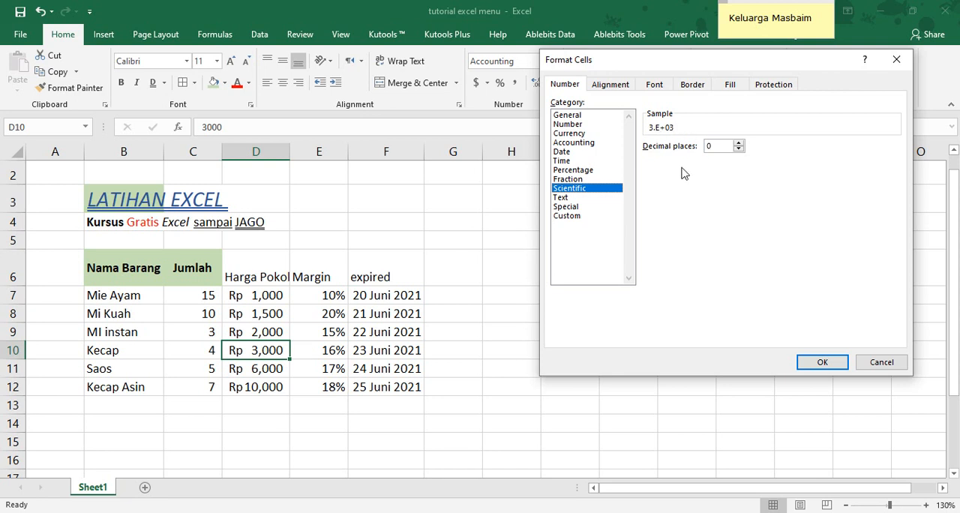
left_click(568, 199)
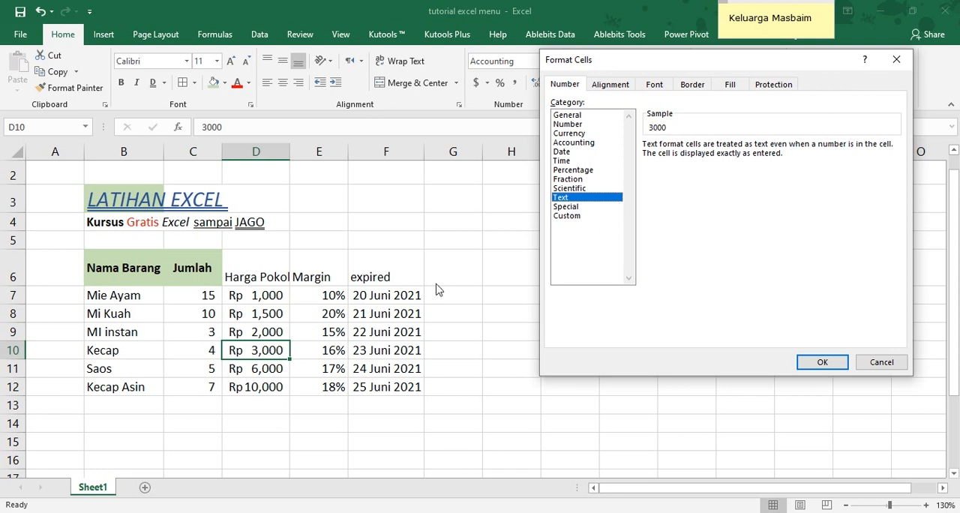
left_click(575, 210)
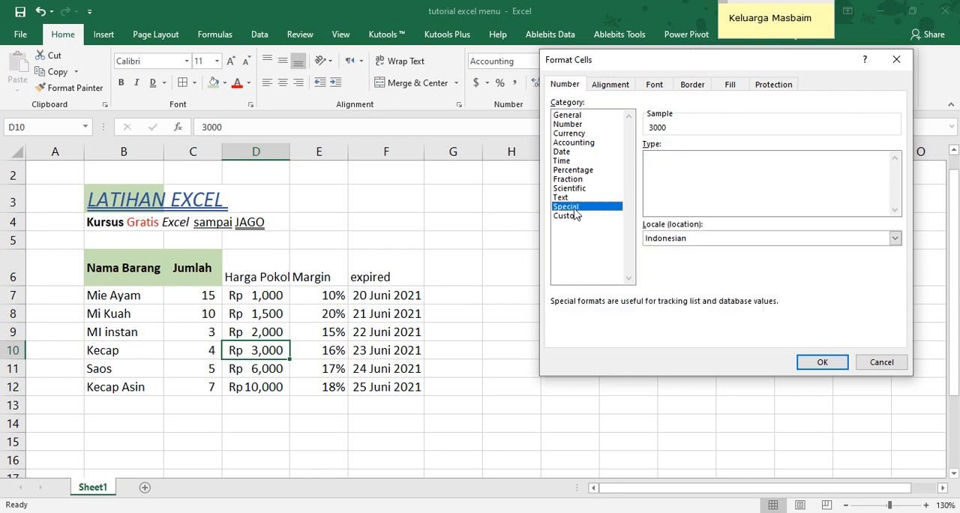
left_click(895, 239)
scroll(795, 264, "up", 5)
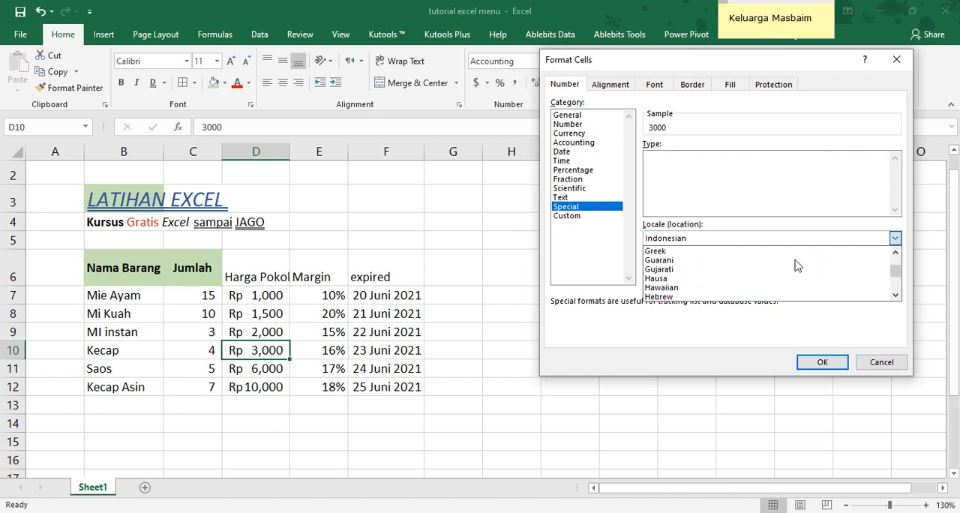
scroll(798, 265, "up", 10)
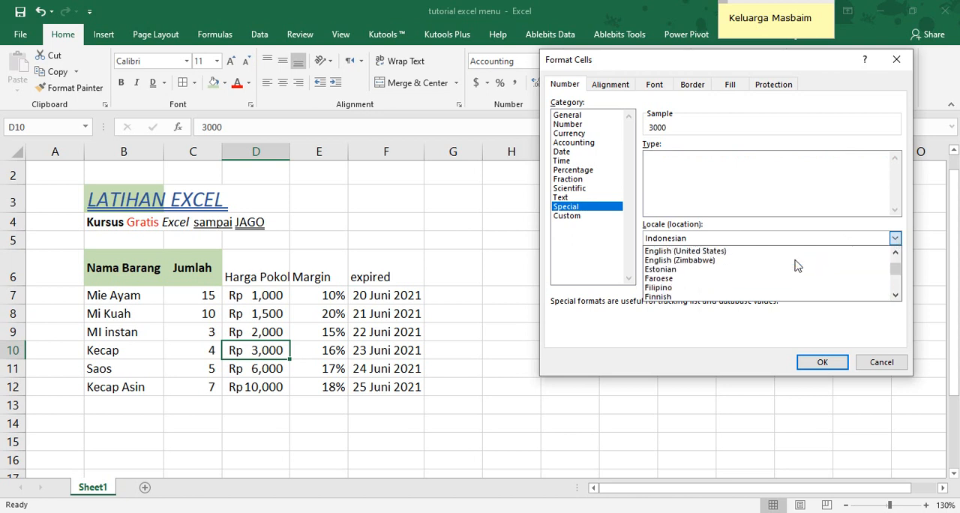
left_click(708, 251)
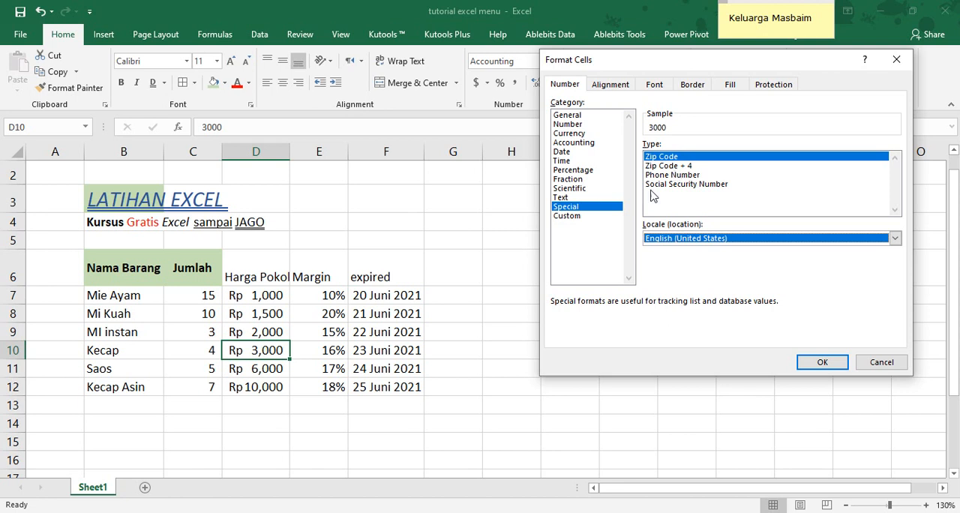
Browse the custom format codes for D10 and preview #,##0 and #,##0.00
left_click(567, 220)
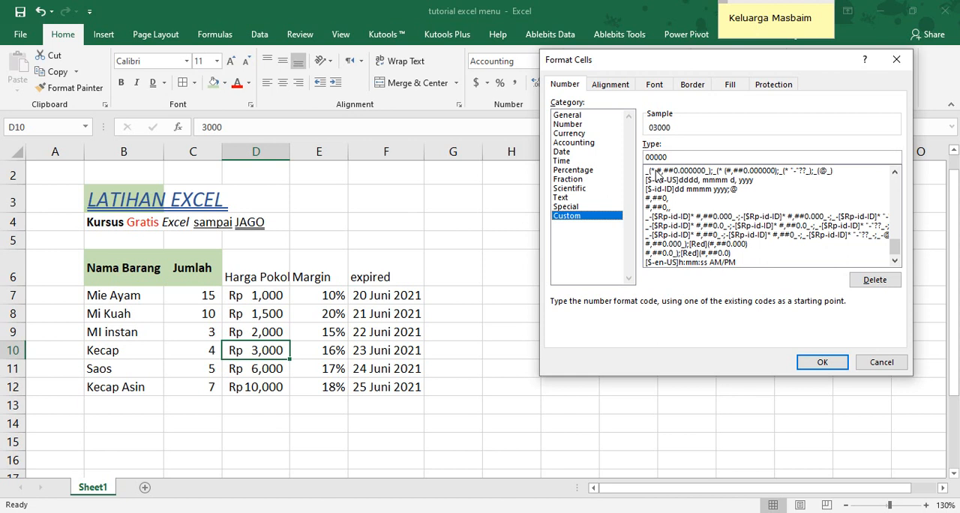
left_click_drag(894, 252, 904, 184)
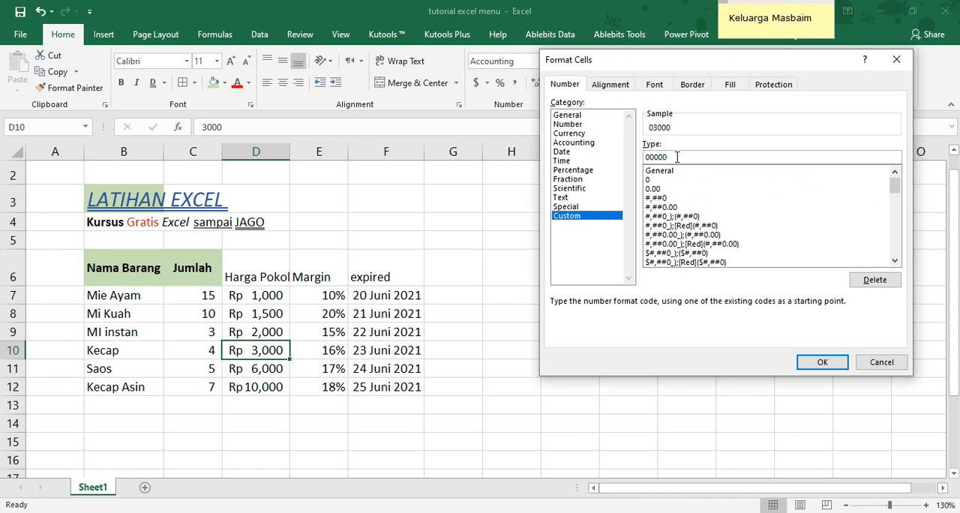
left_click(667, 198)
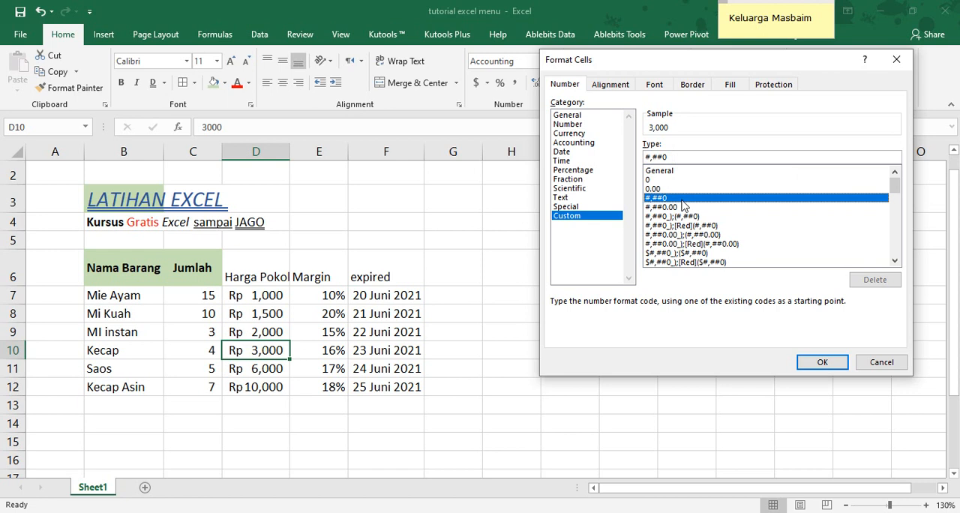
left_click(684, 156)
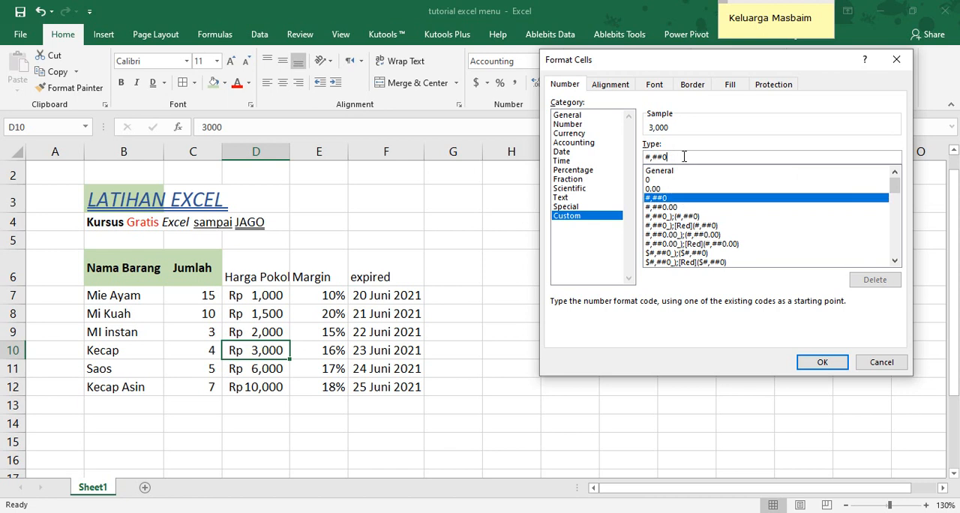
left_click(671, 207)
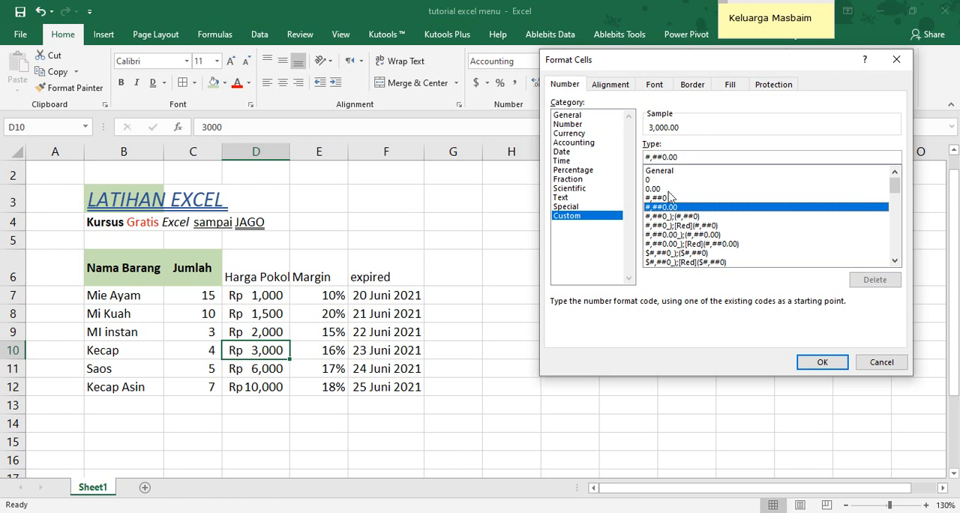
Apply a custom number format to D10 made of #,##0 plus a trailing comma, so the price displays in thousands
left_click(664, 198)
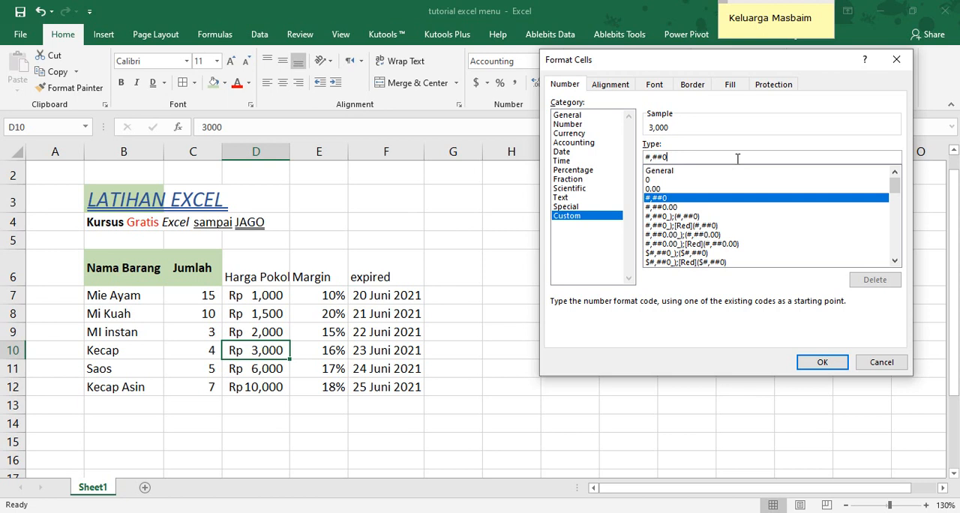
type(",")
key("BackSpace")
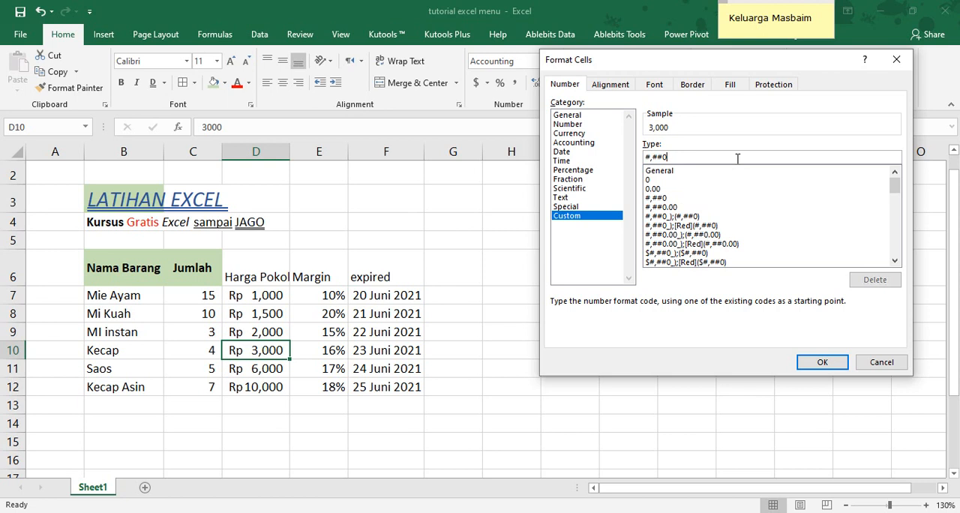
type(",")
left_click(814, 362)
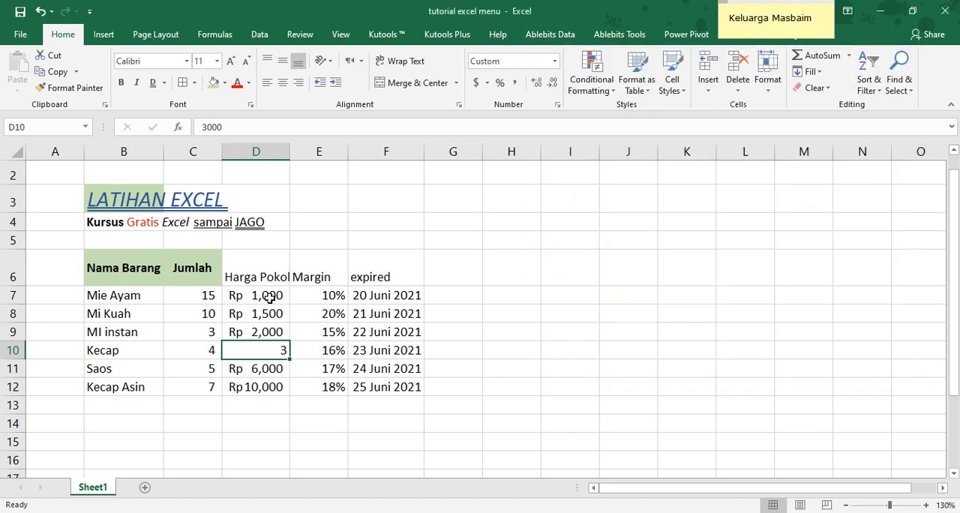
Apply the custom number format #,##0, with its trailing comma to the prices in D7:D12 so they display in thousands
left_click_drag(267, 296, 256, 385)
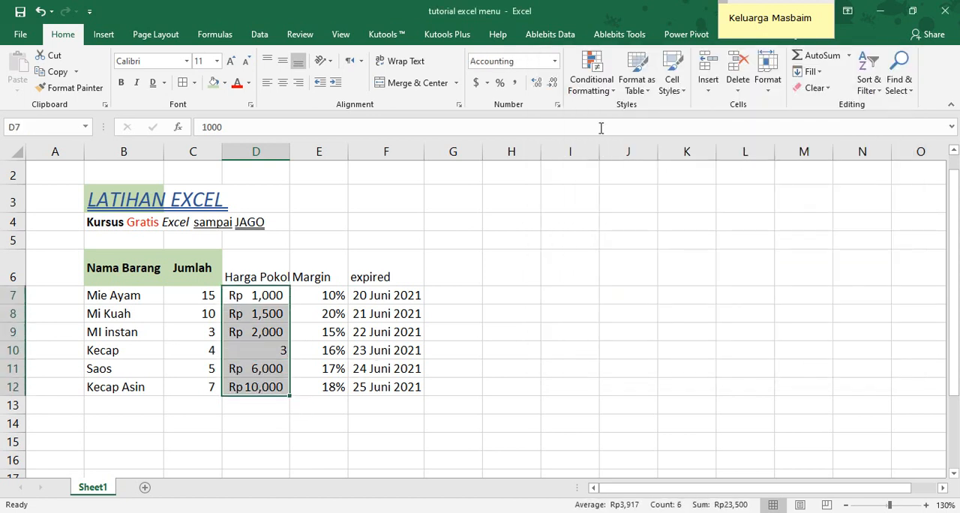
left_click(557, 105)
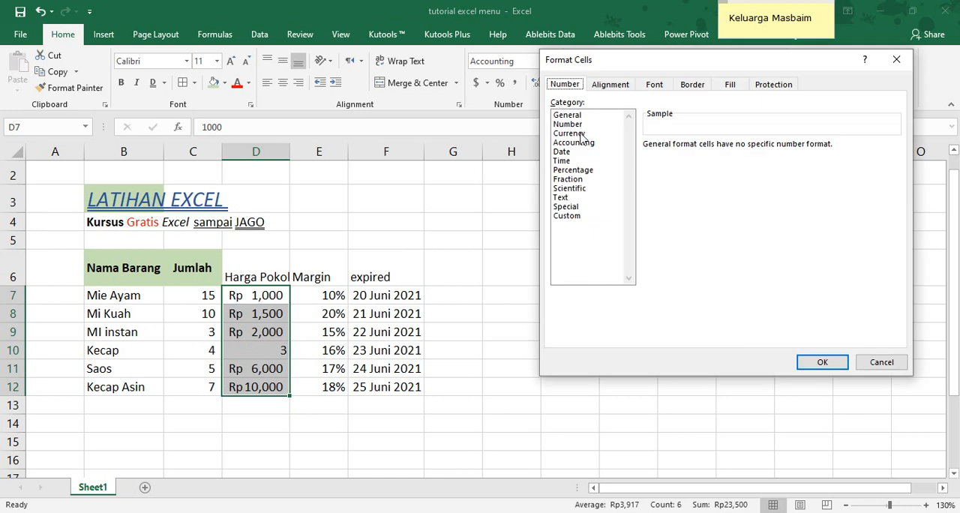
left_click(583, 216)
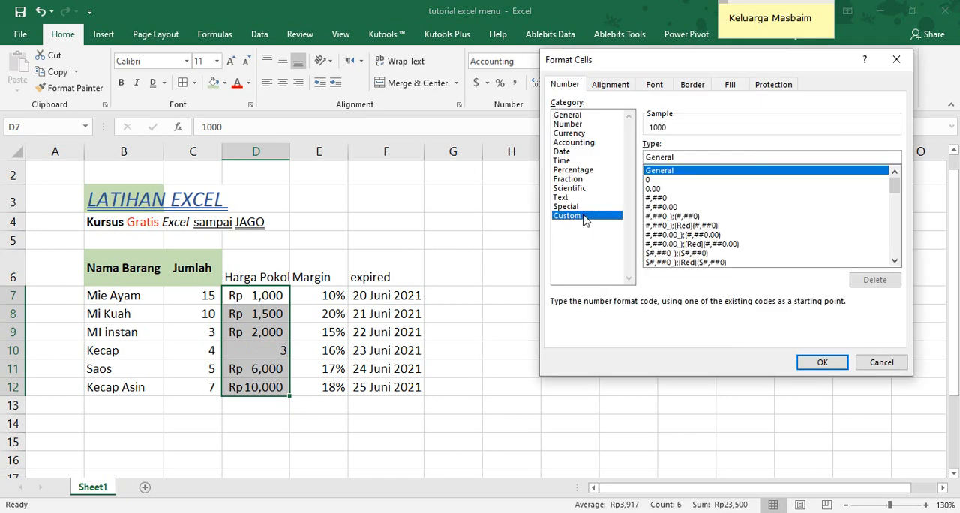
left_click(670, 198)
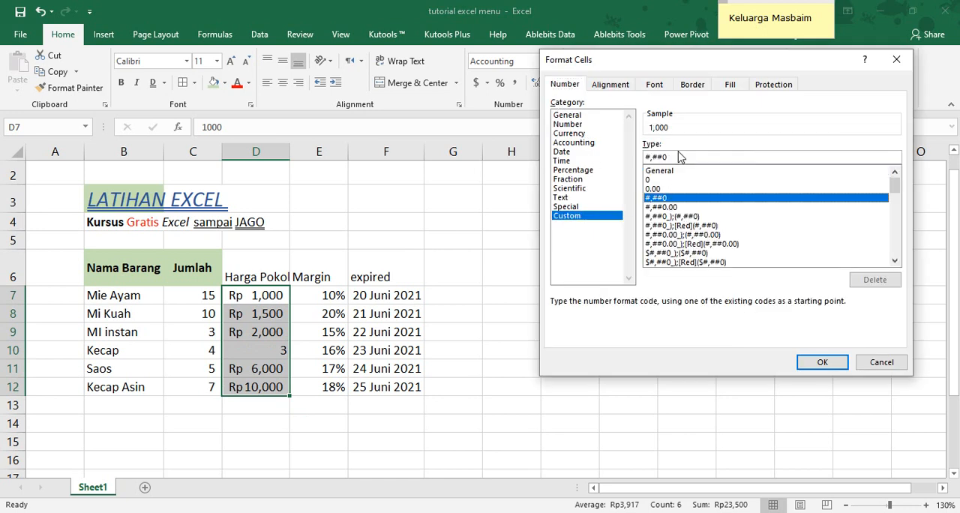
left_click(678, 156)
type(",")
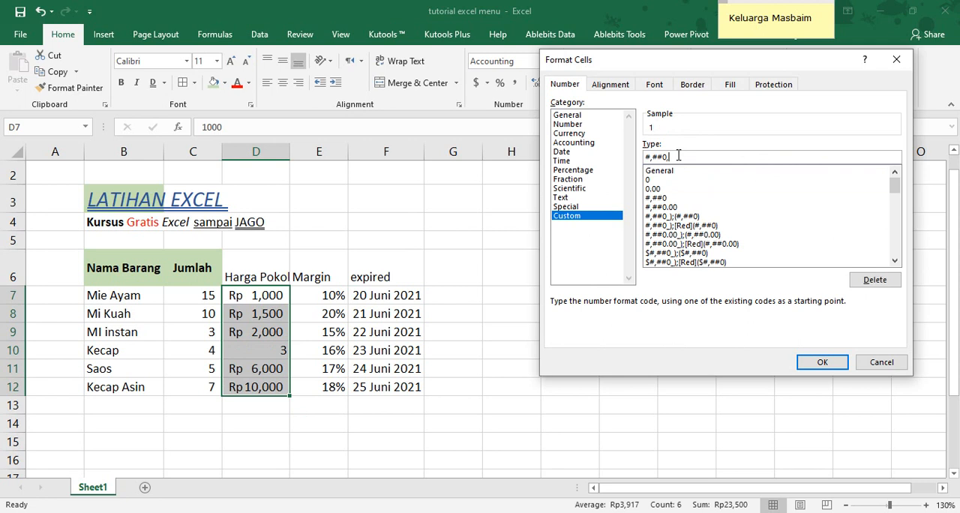
key("Return")
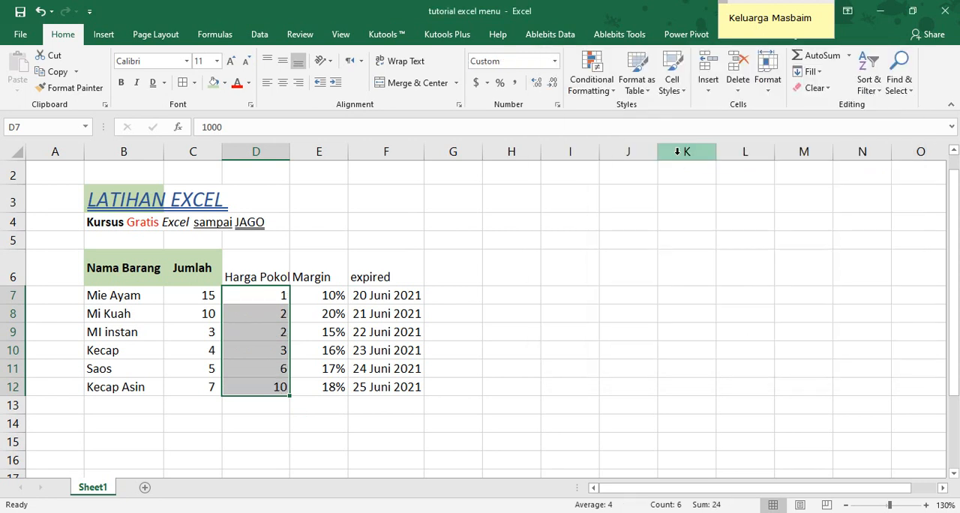
Change the header in D6 to Harga Pokok(ribuan) and widen column D to fit the full text
left_click(243, 279)
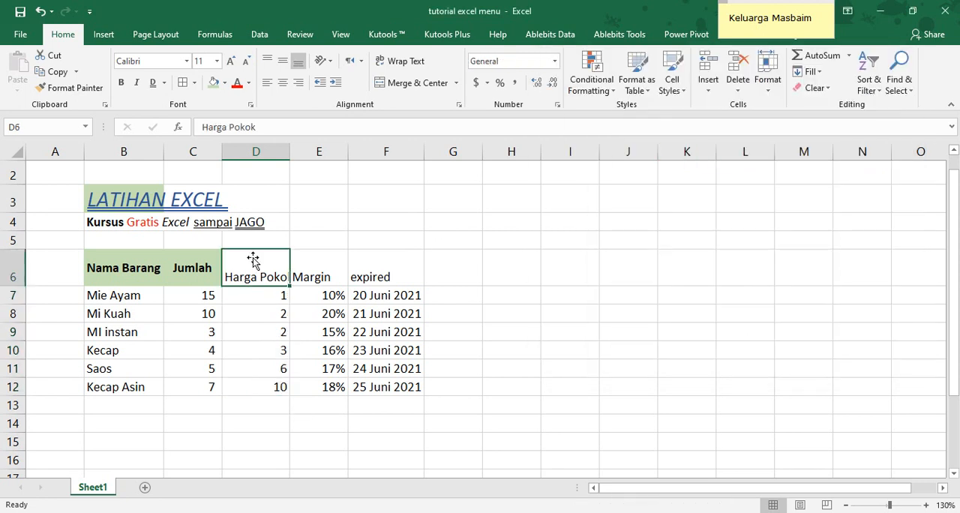
left_click(275, 129)
type("(")
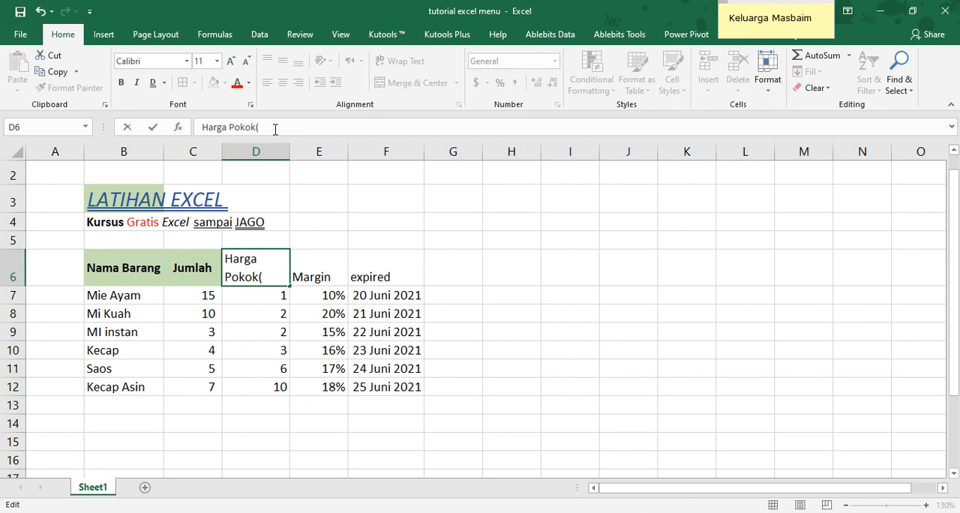
type("ribuan)")
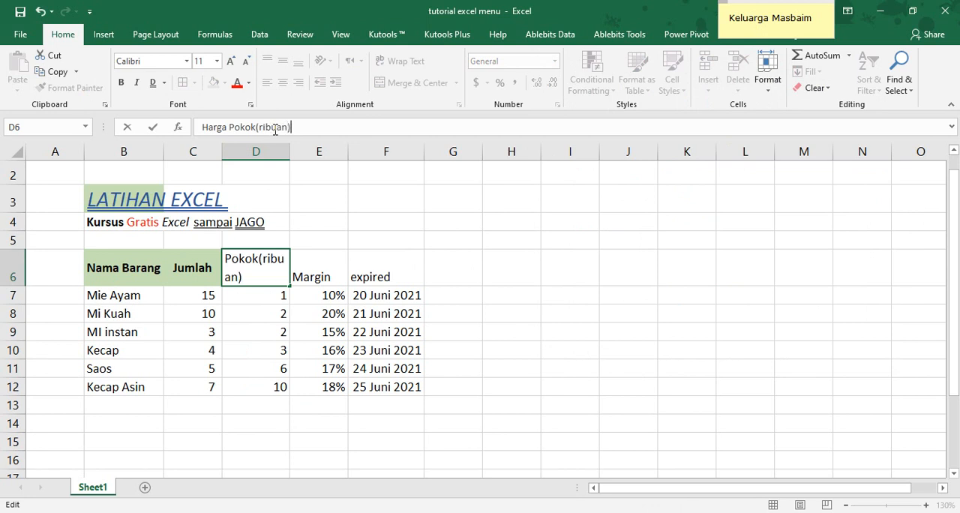
key("Return")
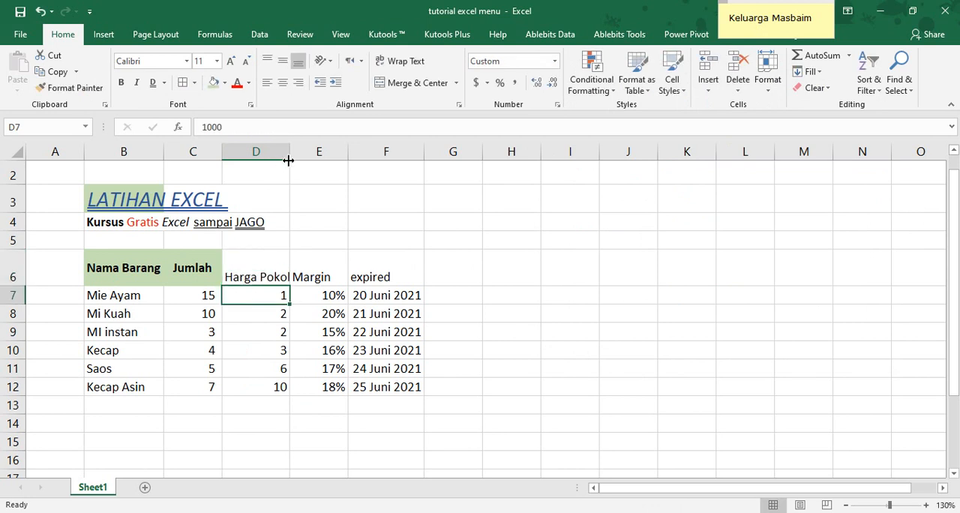
left_click_drag(290, 154, 347, 157)
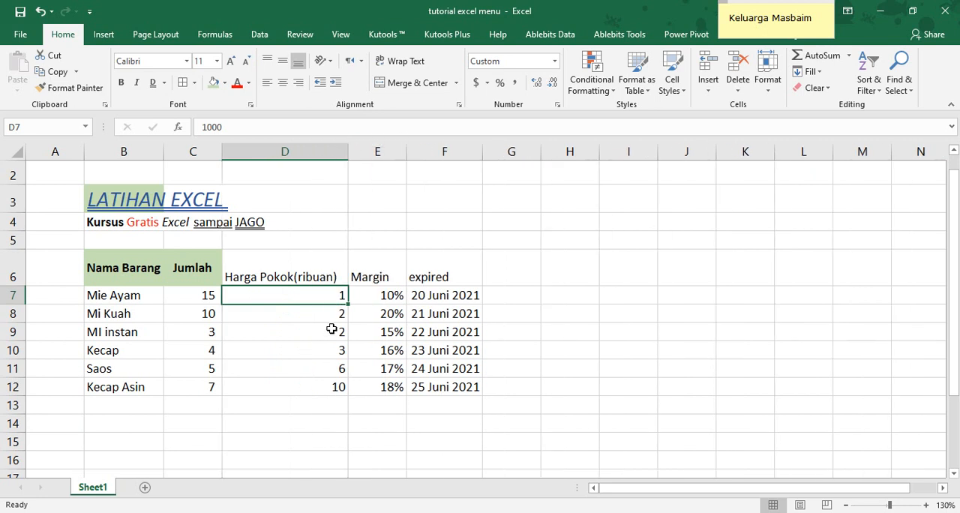
Check the stored values behind the thousands display in D7, D8 and D9 without changing them
left_click(226, 127)
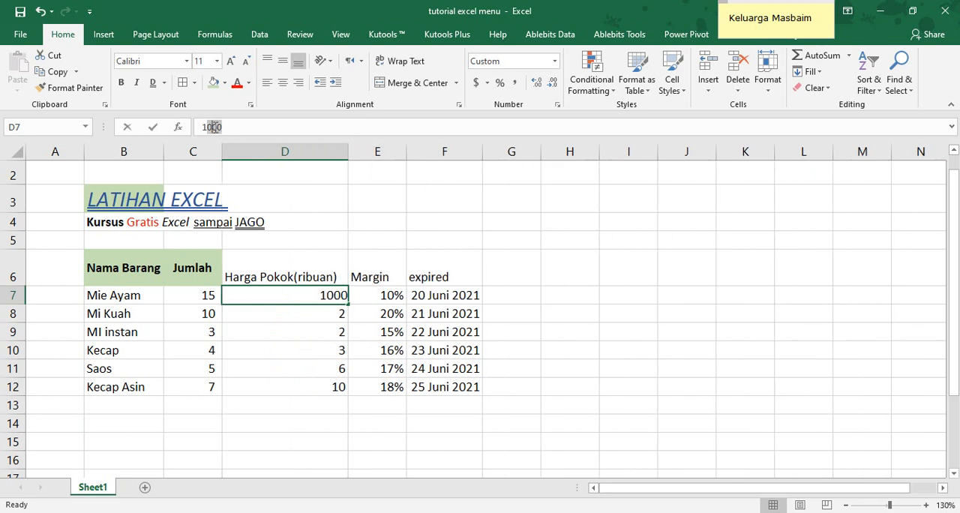
double_click(202, 128)
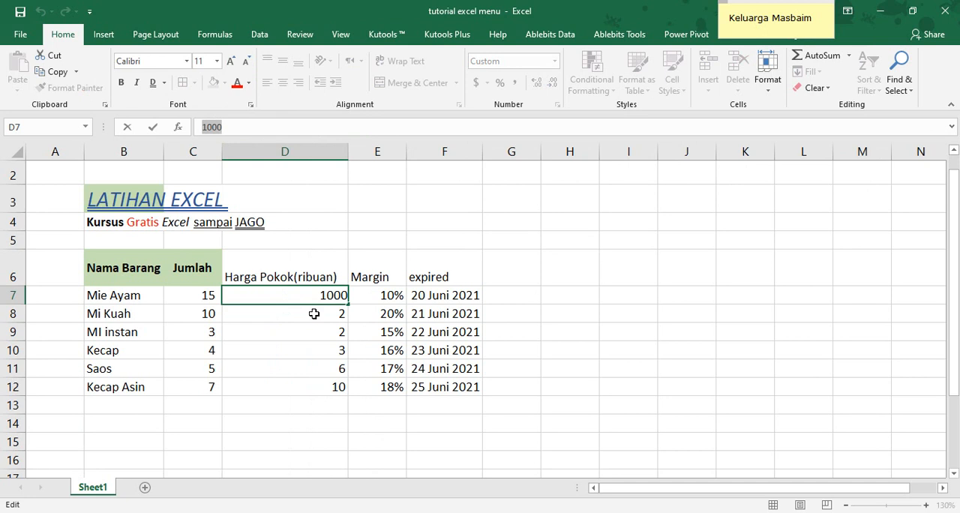
left_click(314, 313)
left_click(337, 297)
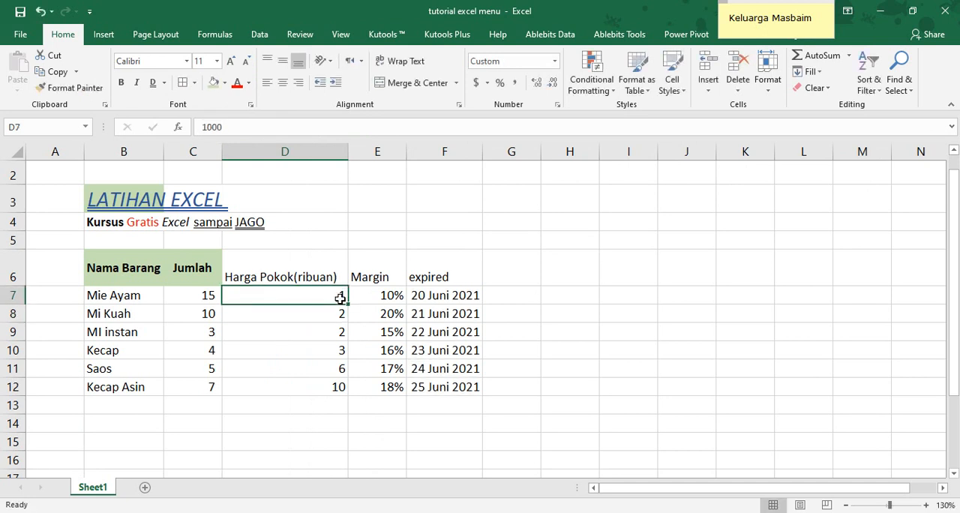
left_click(333, 315)
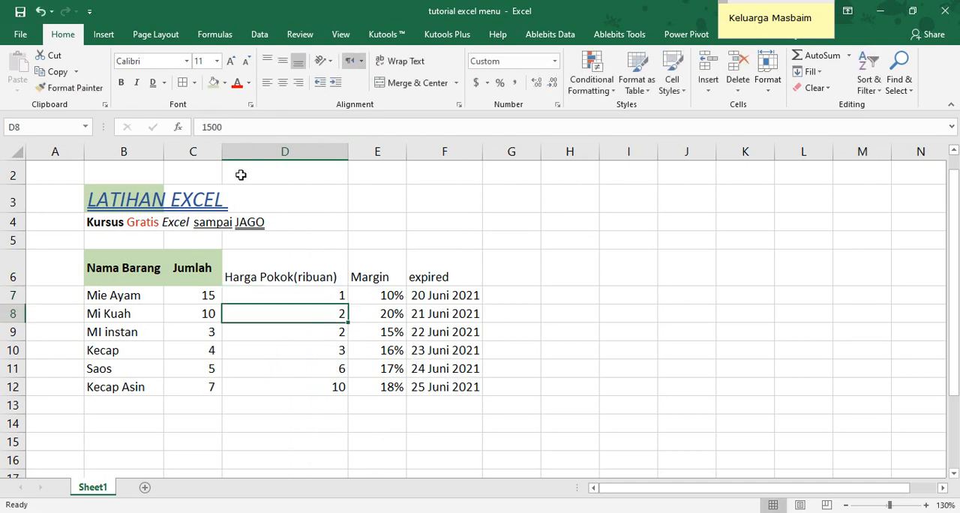
left_click(332, 332)
Show the prices in D7:D12 with one decimal place and check the stored values of the cells from D8 to D12
left_click_drag(332, 300, 330, 385)
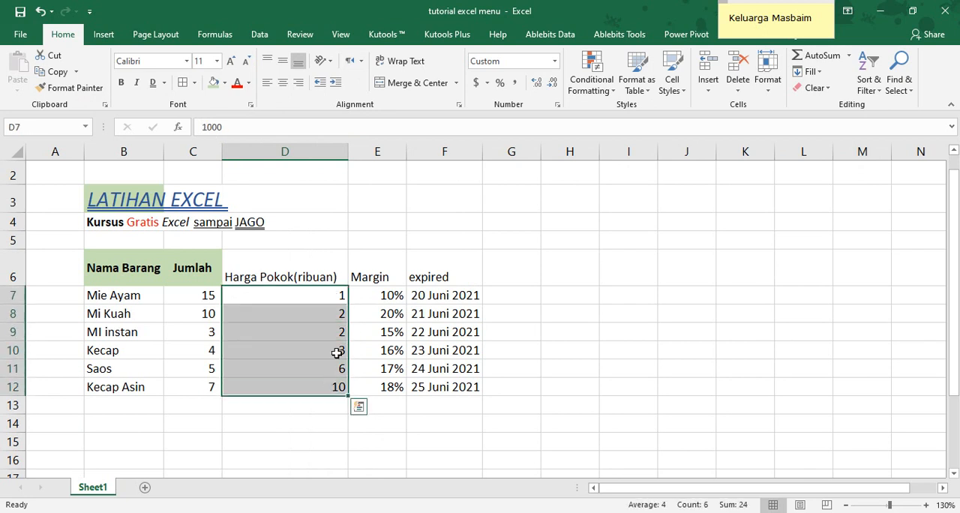
left_click(536, 84)
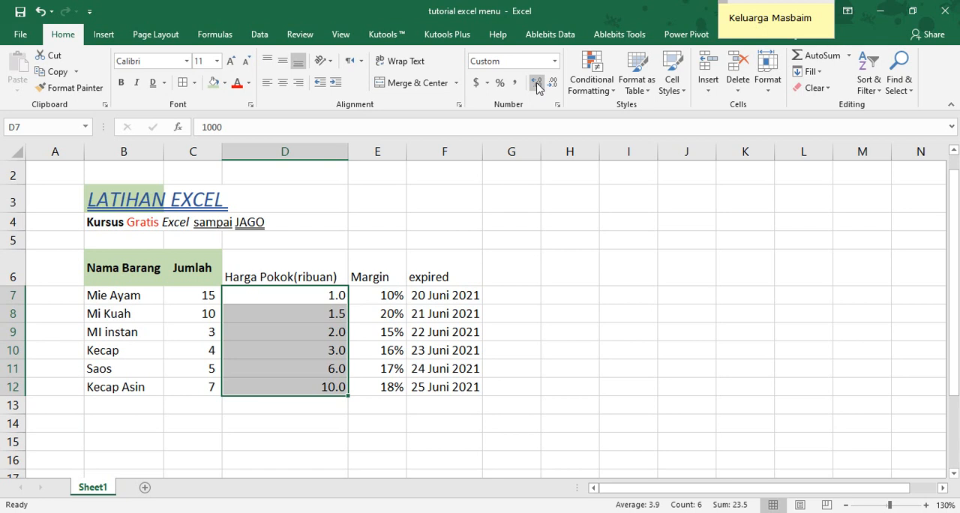
left_click(339, 313)
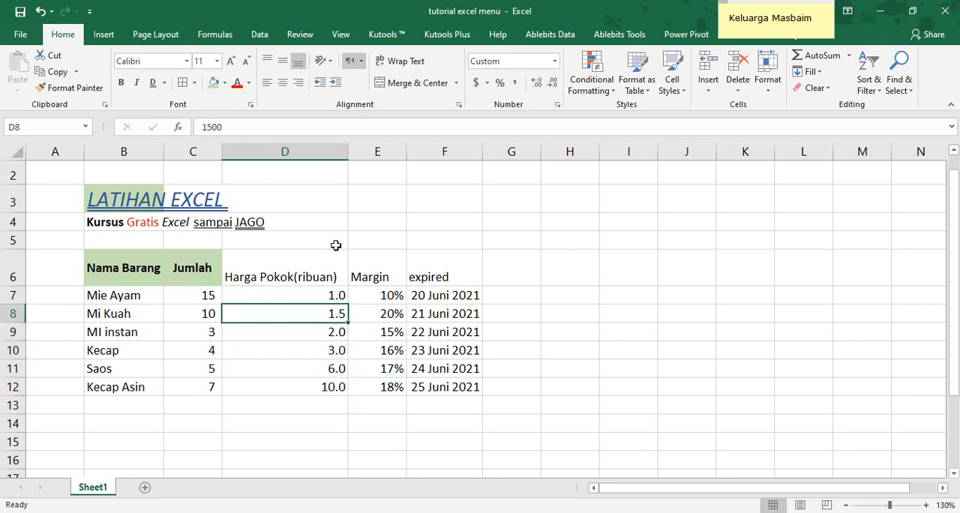
left_click(337, 336)
left_click(336, 350)
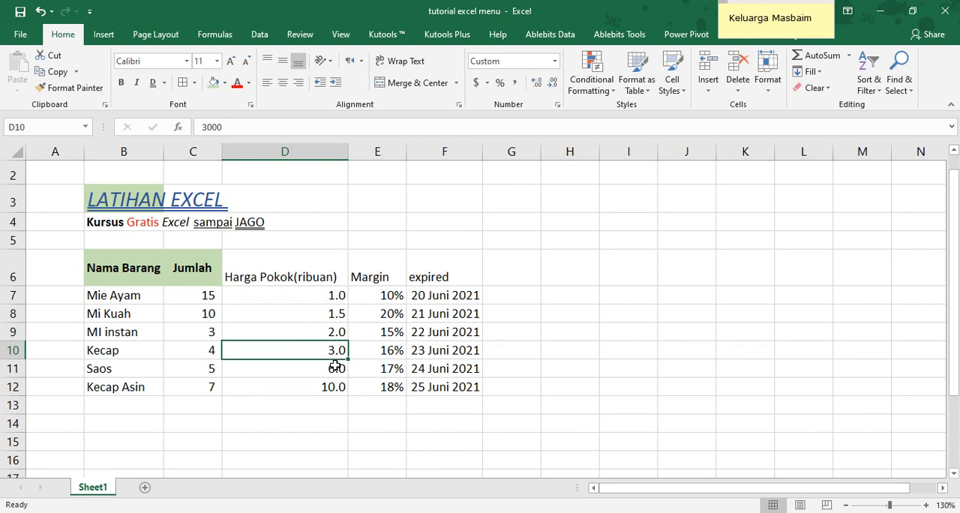
left_click(336, 367)
left_click(332, 387)
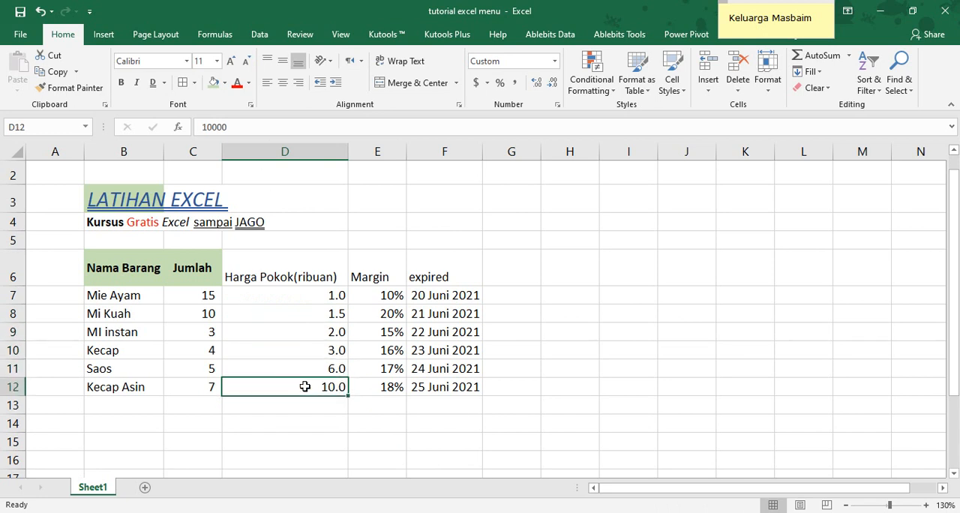
Examine the list of custom number format codes for D12 and close the dialog keeping #,##0.0, as its format
left_click(558, 106)
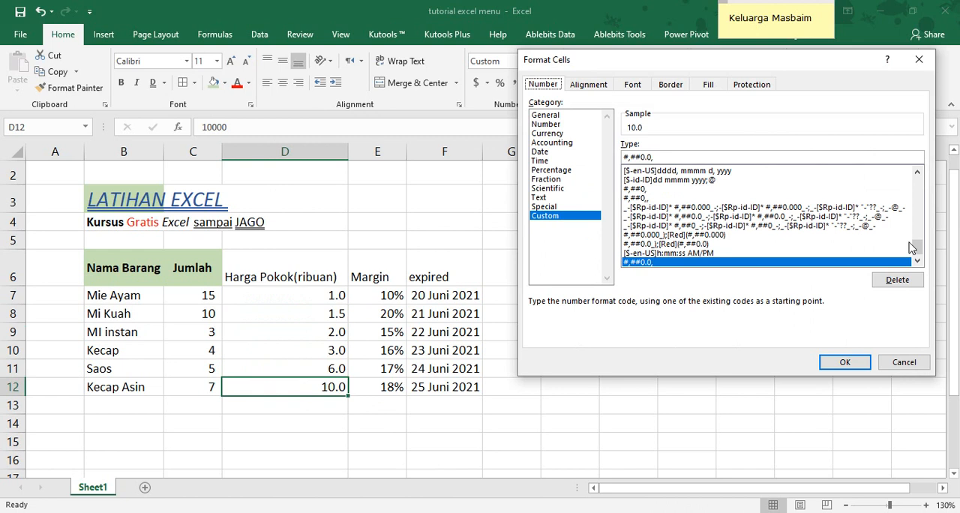
left_click_drag(916, 248, 923, 175)
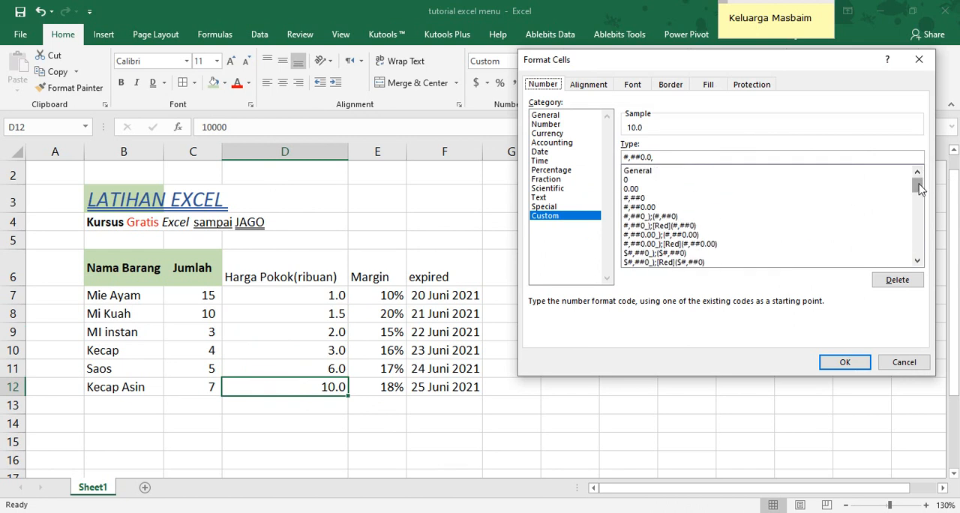
left_click_drag(918, 187, 919, 213)
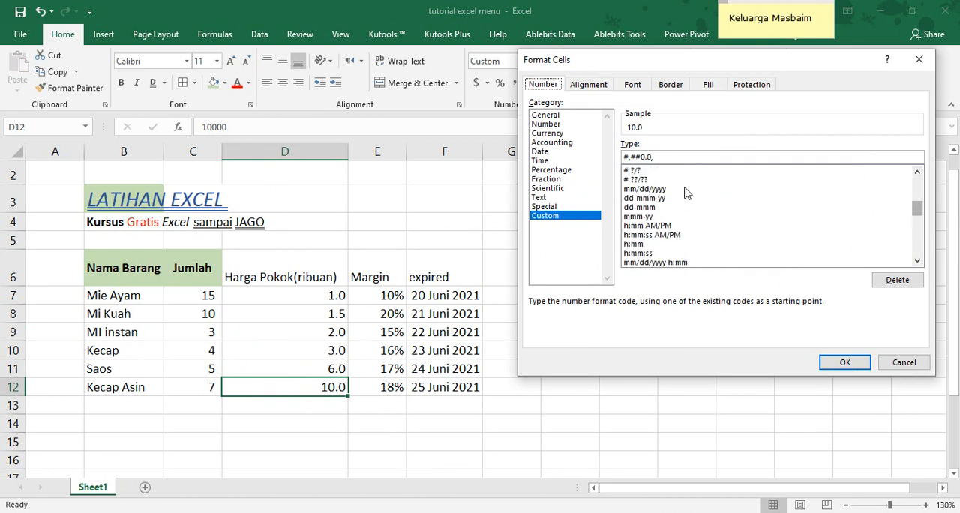
scroll(675, 217, "down", 3)
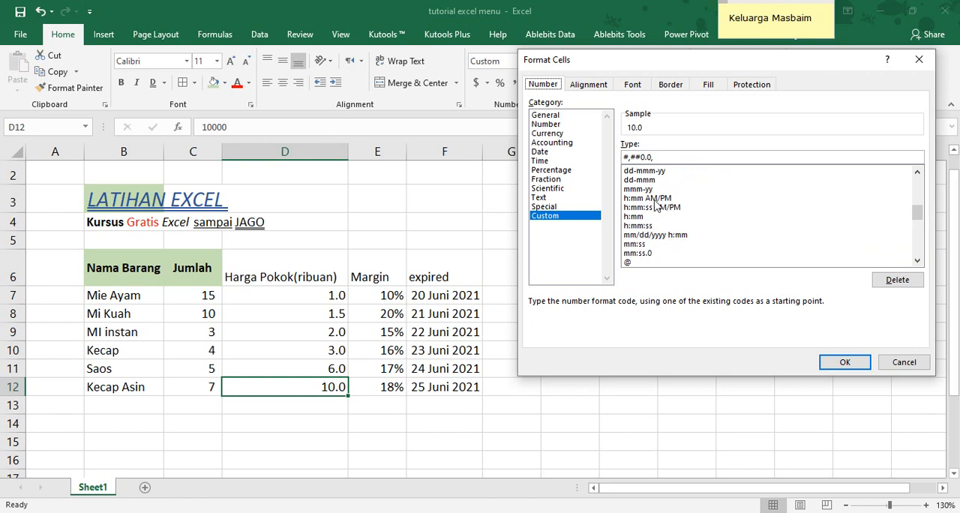
scroll(664, 253, "down", 3)
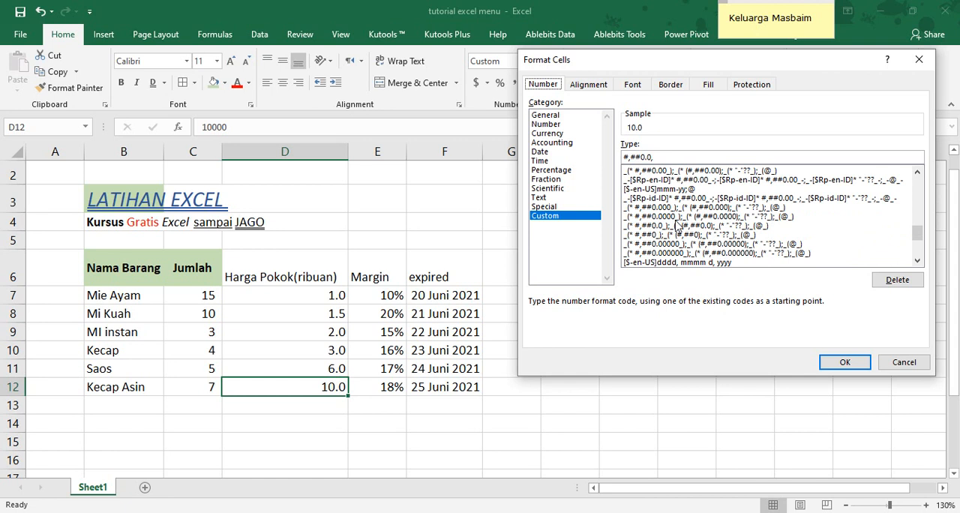
scroll(677, 225, "down", 4)
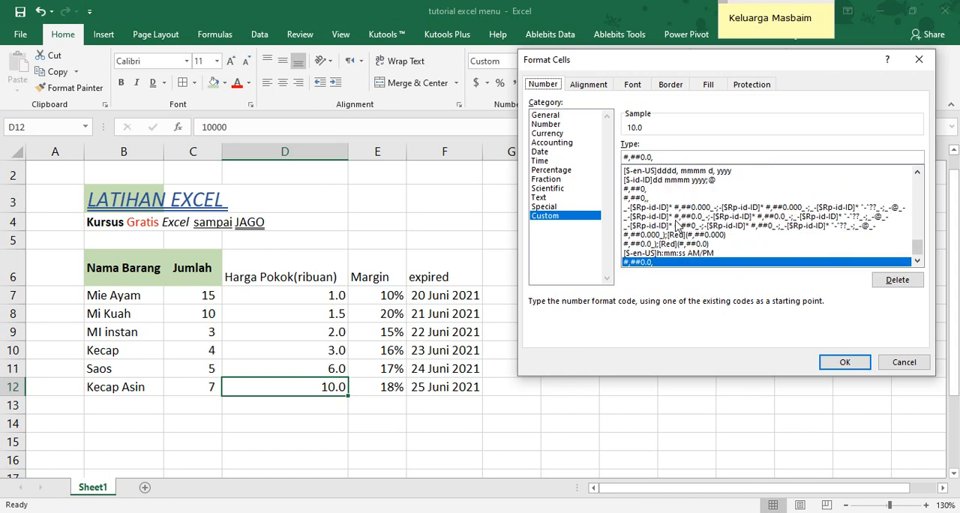
scroll(677, 225, "up", 10)
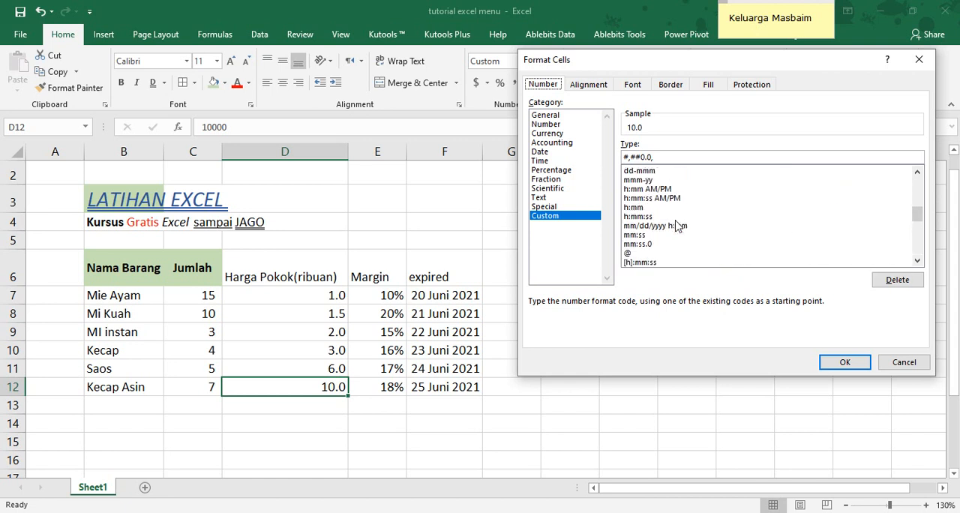
scroll(677, 225, "up", 6)
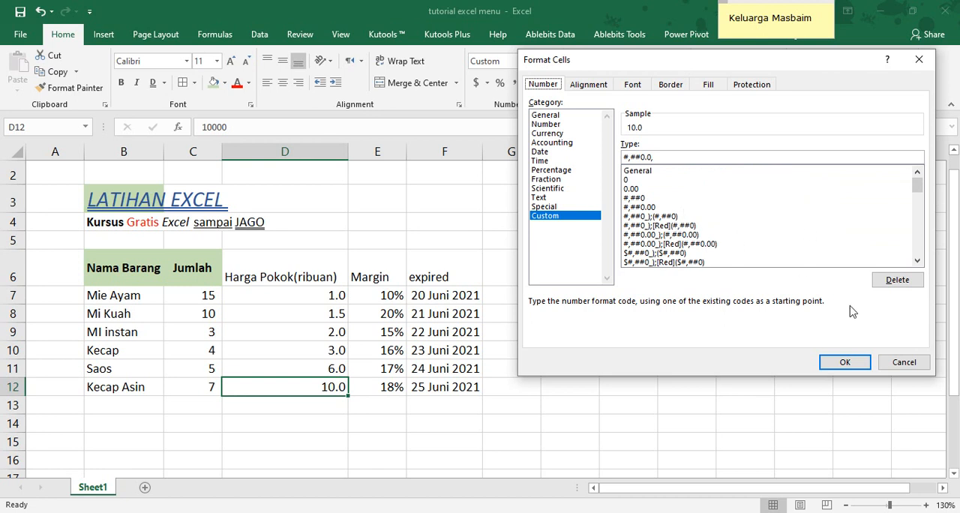
left_click(845, 365)
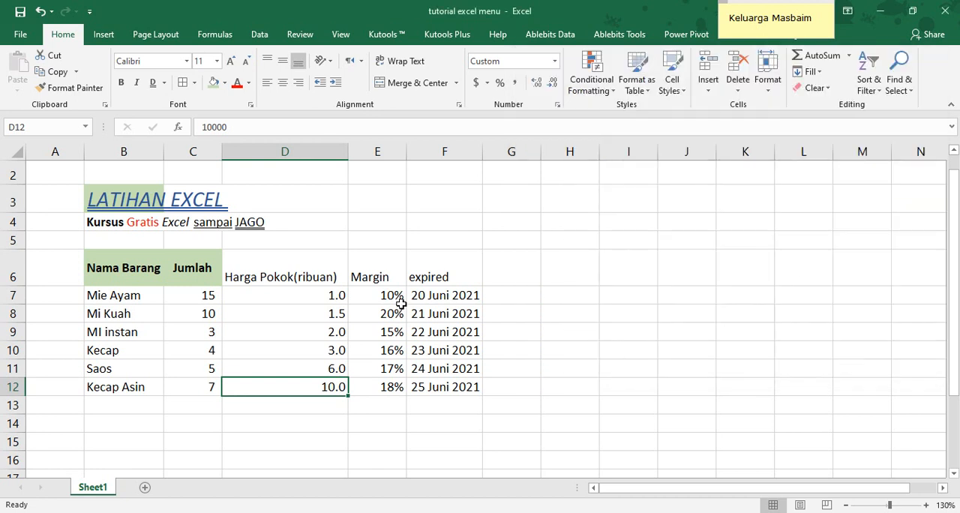